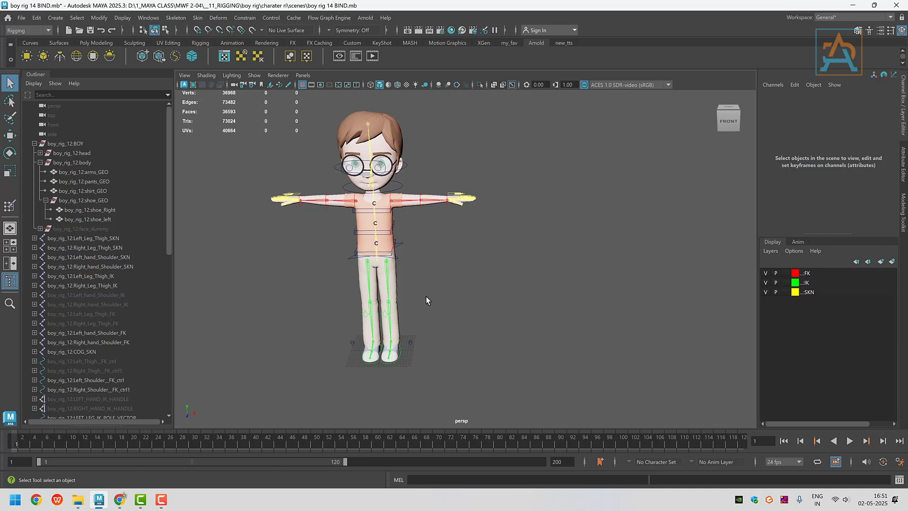
Hide the FK and IK display layers, leaving only the SKN joint layer switched on.
mouse_move(161, 499)
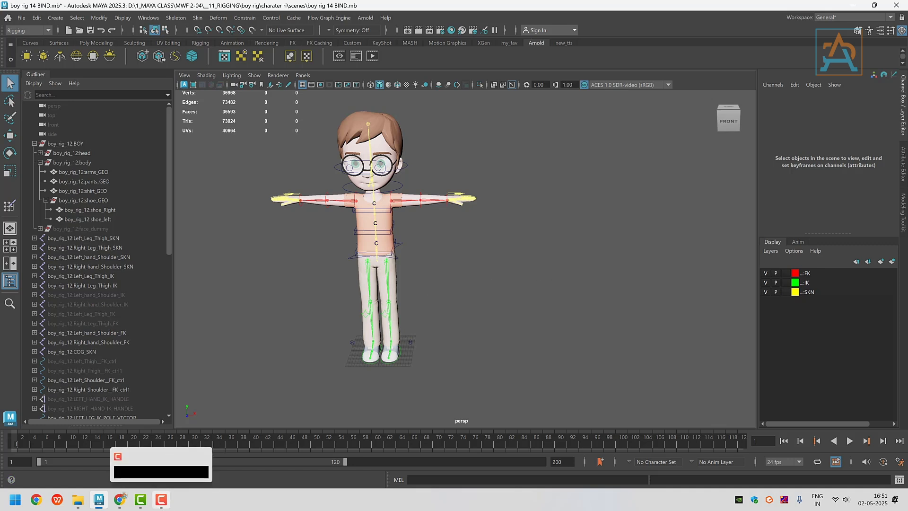
scroll(437, 255, up, 3)
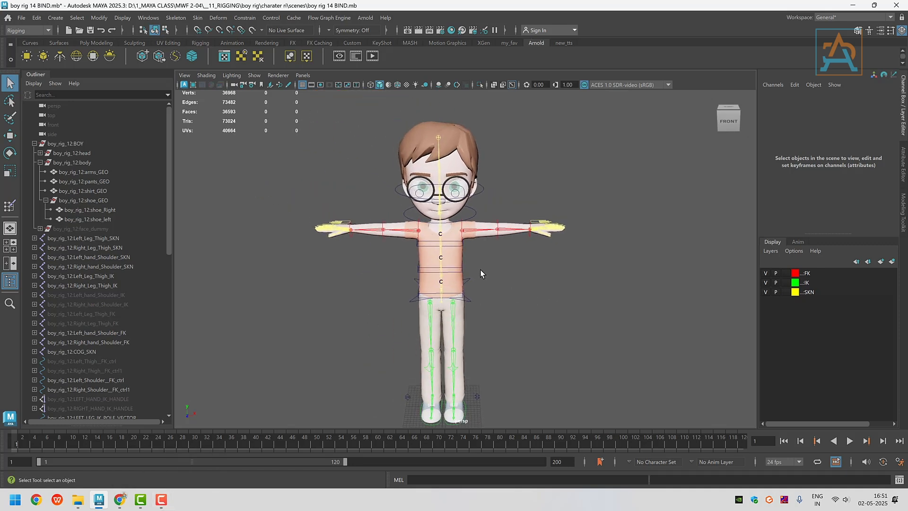
scroll(481, 274, up, 3)
scroll(493, 287, up, 3)
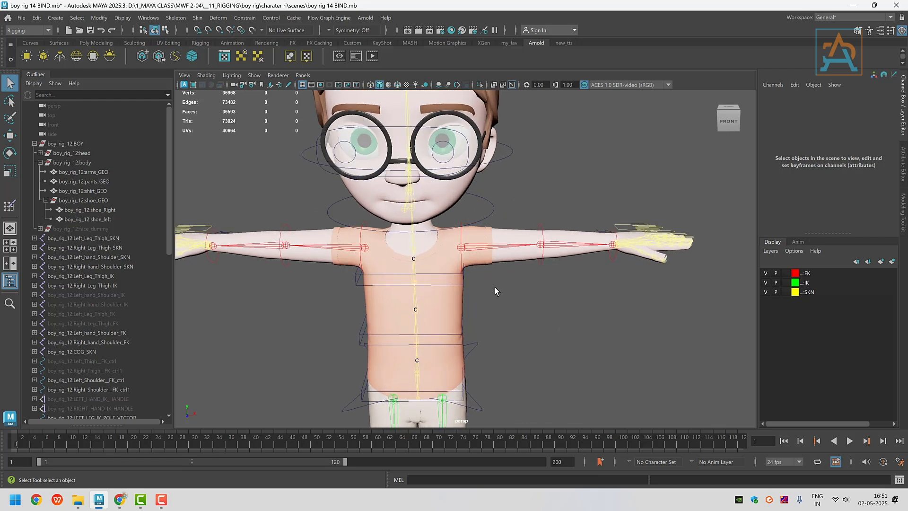
click(766, 282)
click(765, 273)
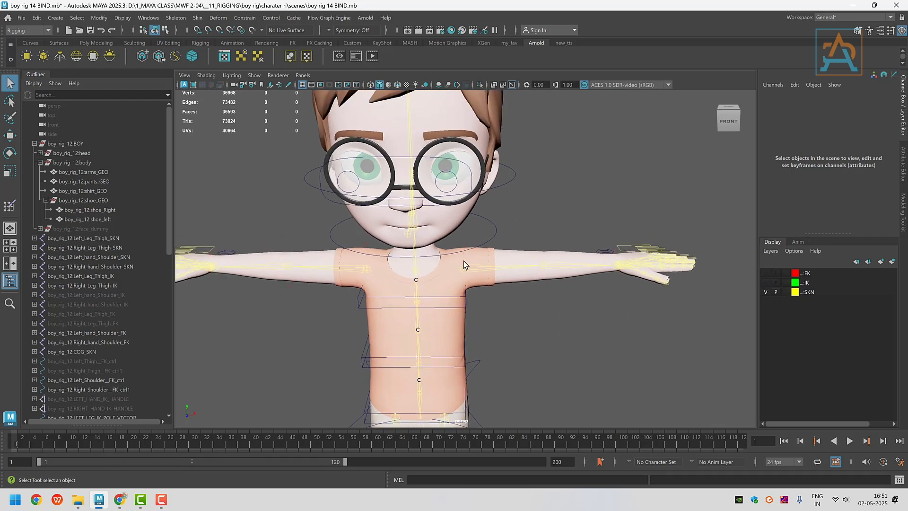
scroll(464, 263, down, 3)
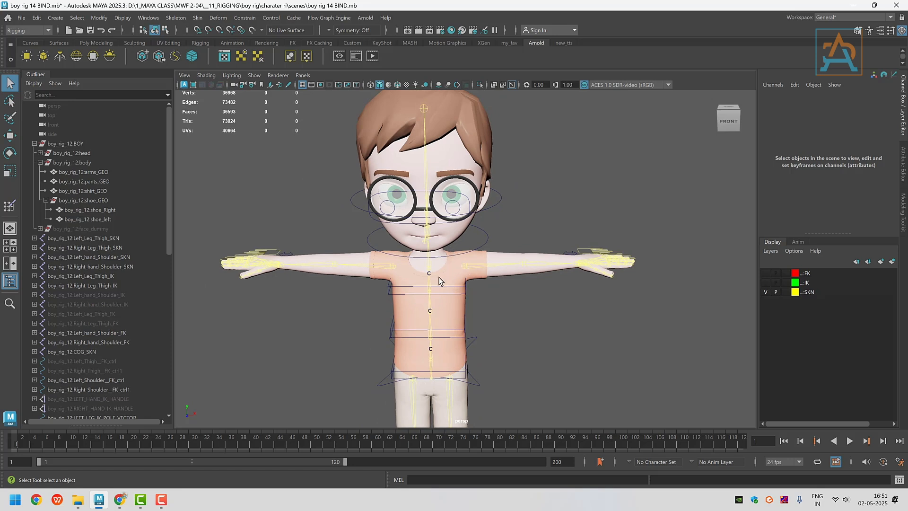
click(198, 17)
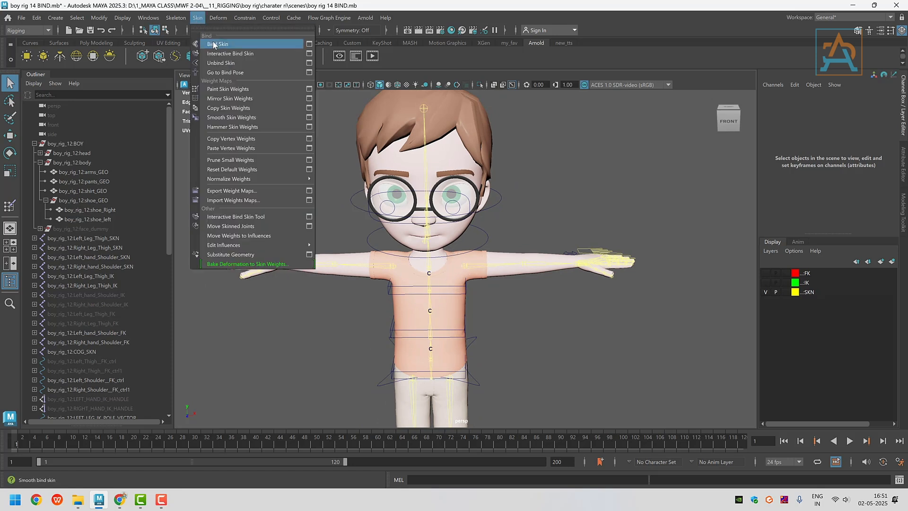
alt+middle_drag(510, 315, 500, 276)
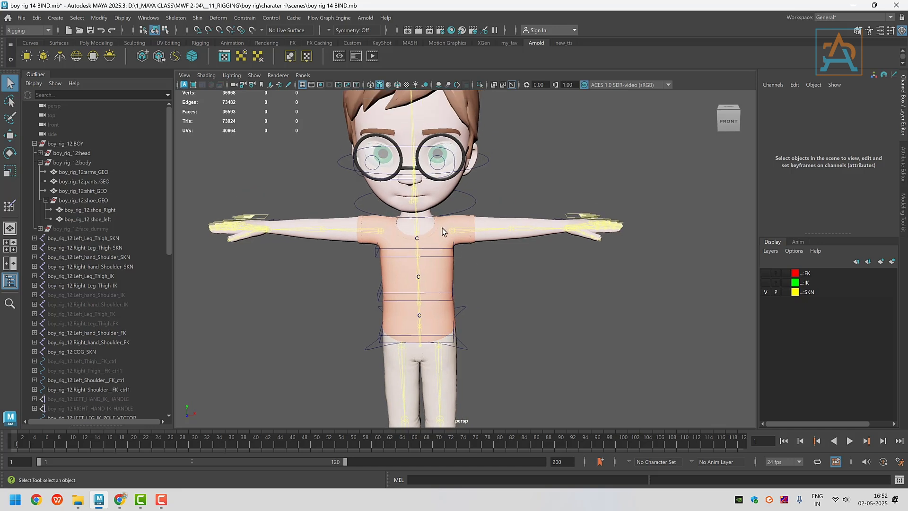
scroll(446, 241, down, 4)
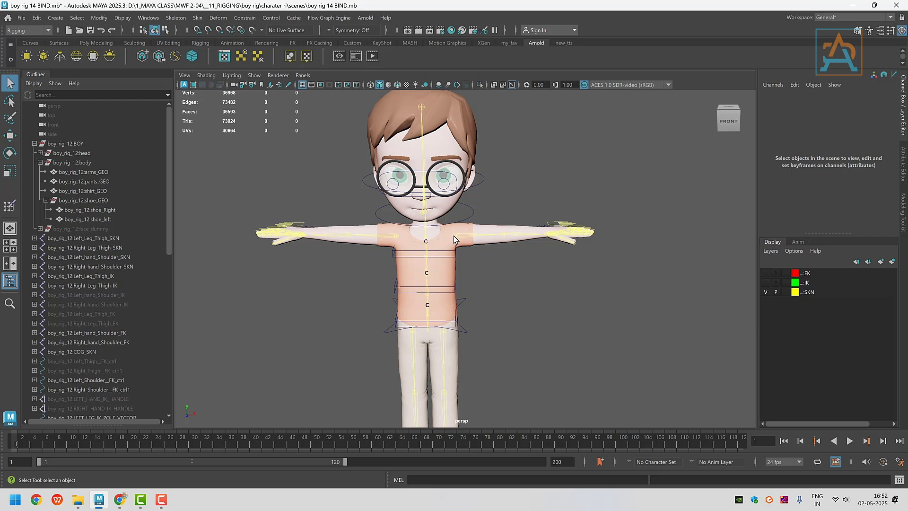
Select the left shoulder skin joint and open the Paint Skin Weights tool settings.
click(453, 235)
scroll(471, 240, up, 4)
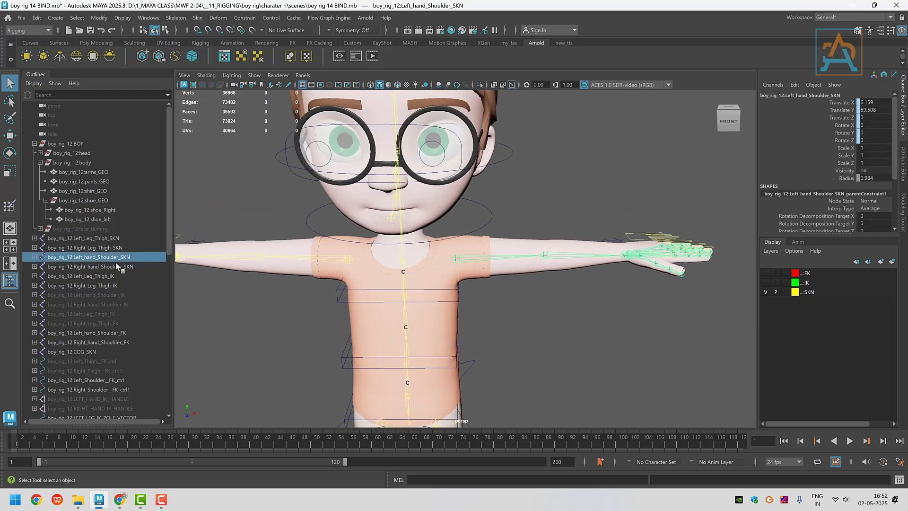
scroll(484, 256, up, 3)
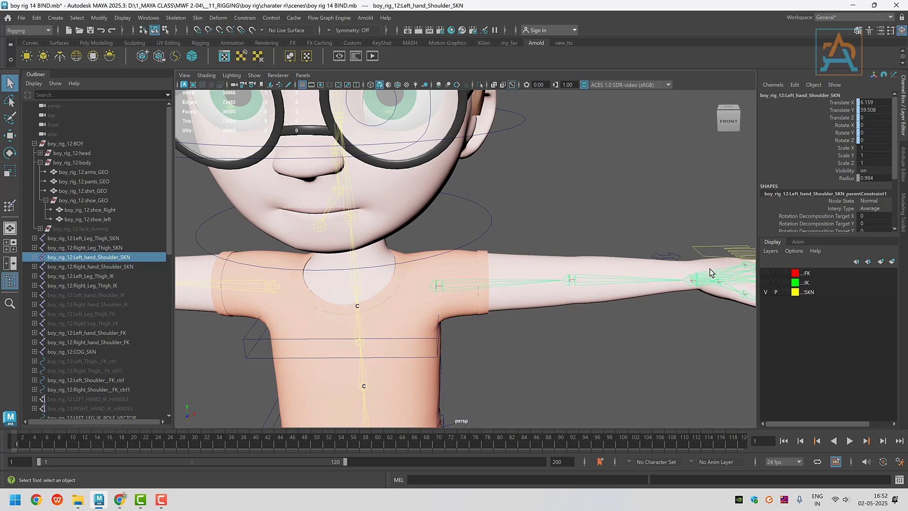
scroll(609, 269, down, 6)
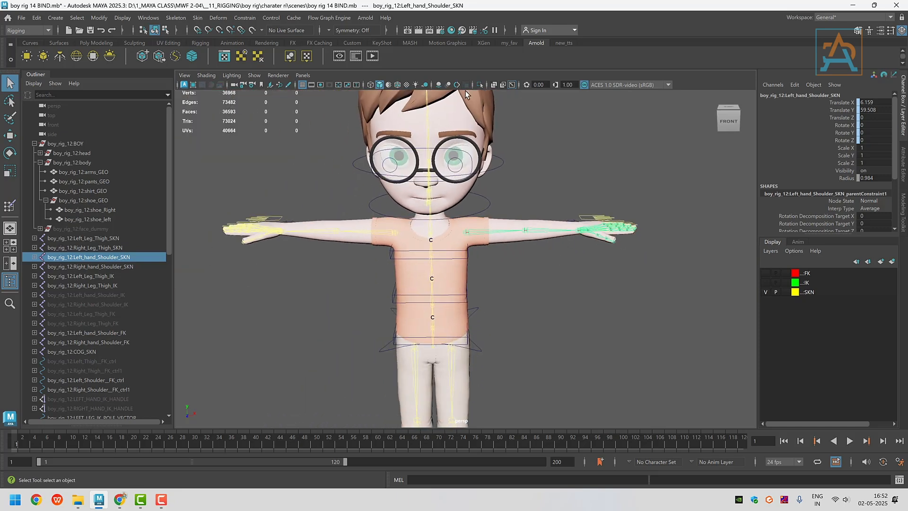
scroll(481, 238, up, 4)
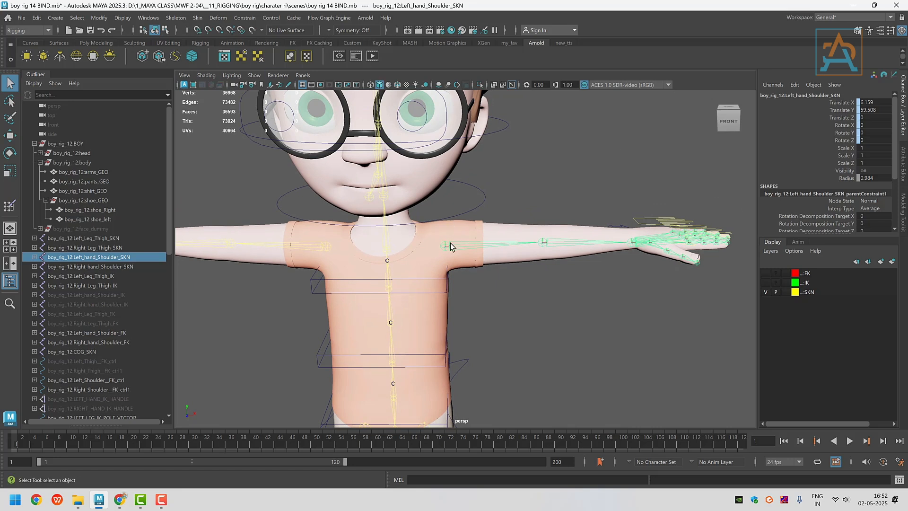
click(197, 17)
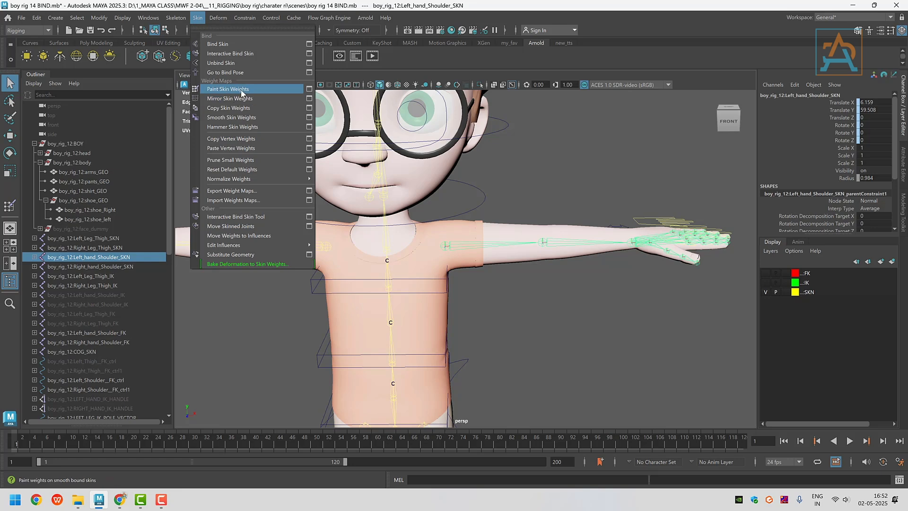
click(309, 89)
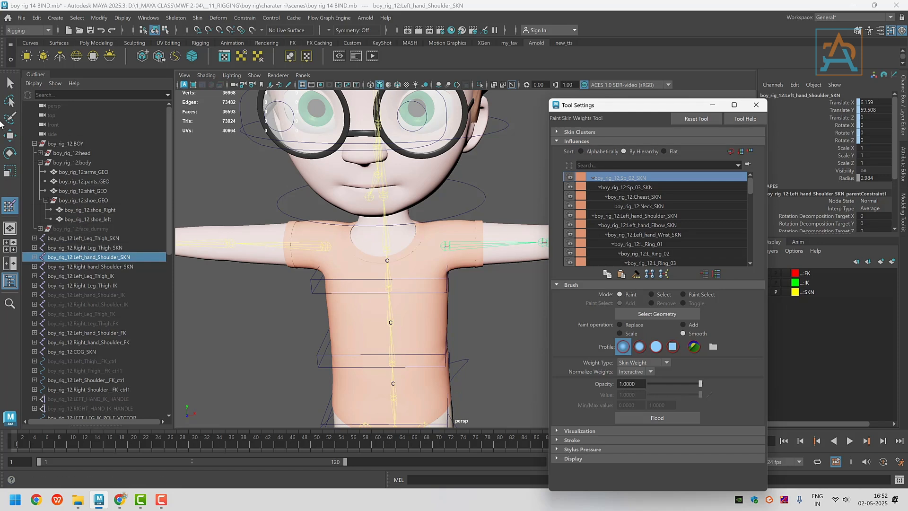
Reselect the left shoulder skin joint with the Select tool and reactivate the Paint Skin Weights tool.
click(9, 82)
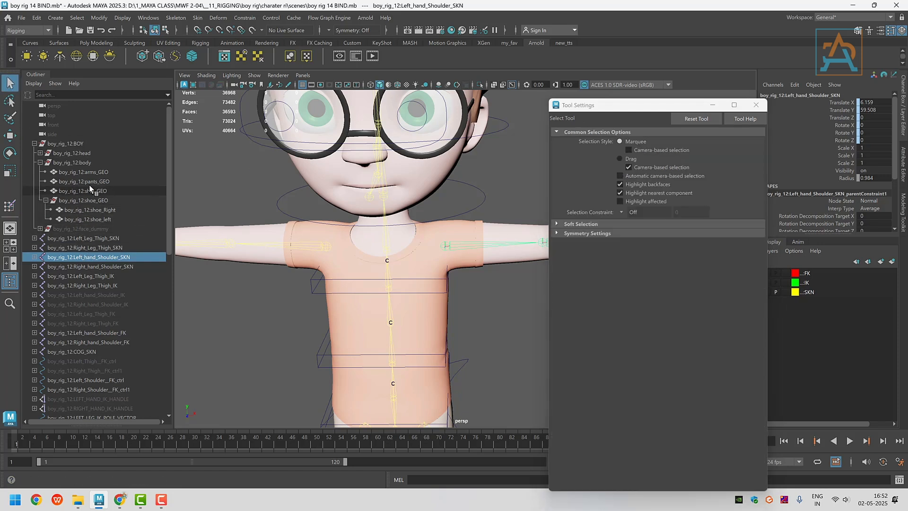
alt+middle_drag(503, 286, 464, 286)
click(456, 296)
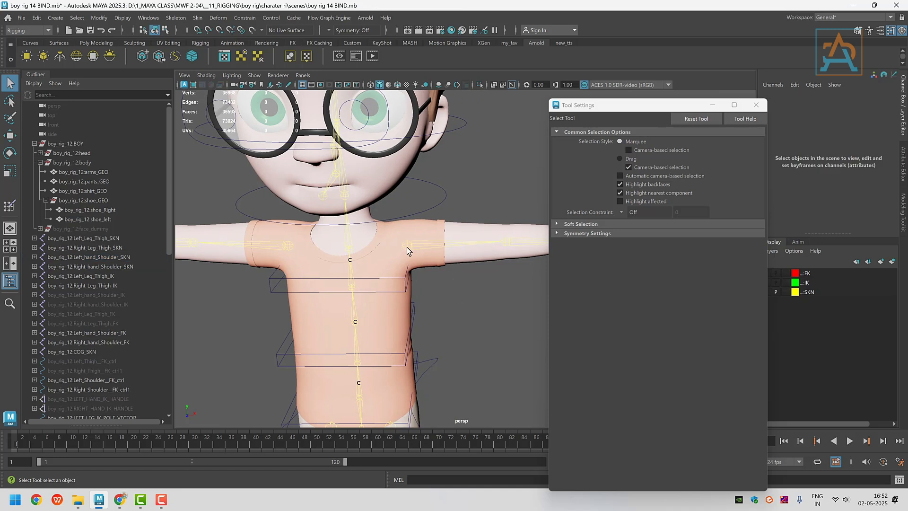
click(407, 246)
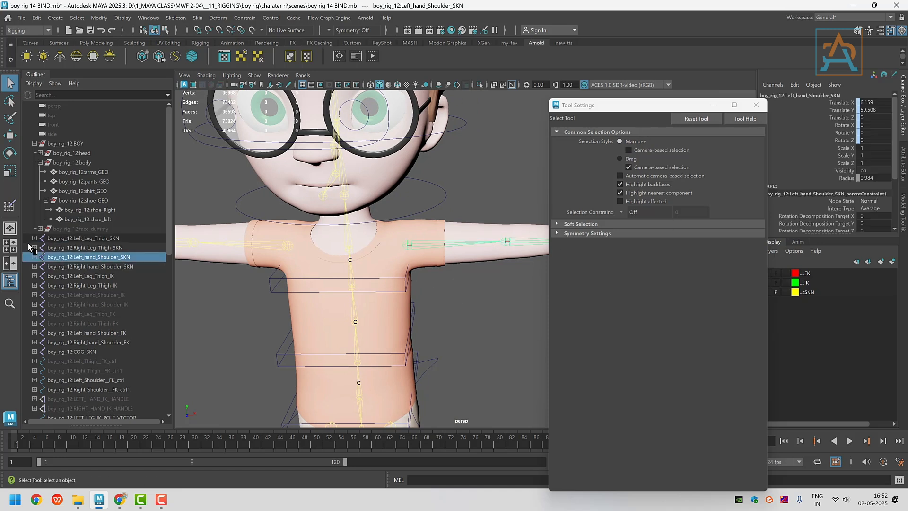
click(10, 207)
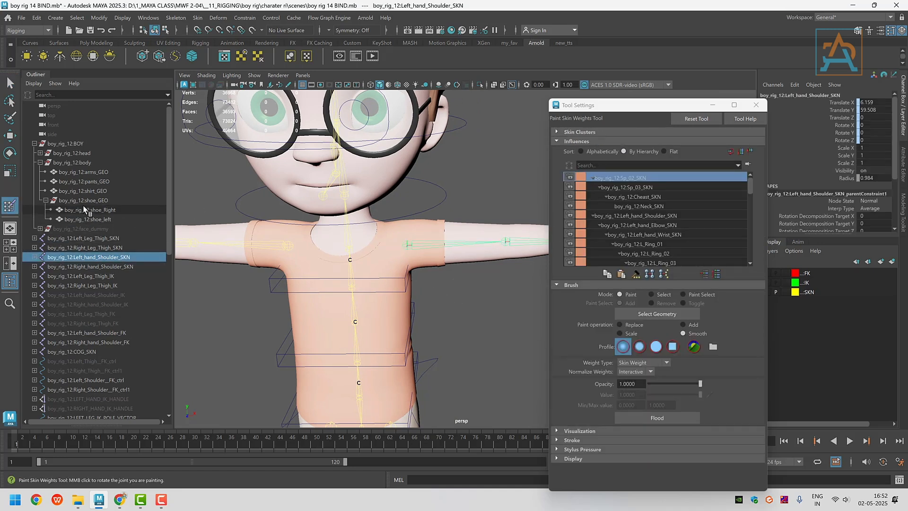
Select the arms_GEO mesh as the geometry for skin weight painting.
click(91, 172)
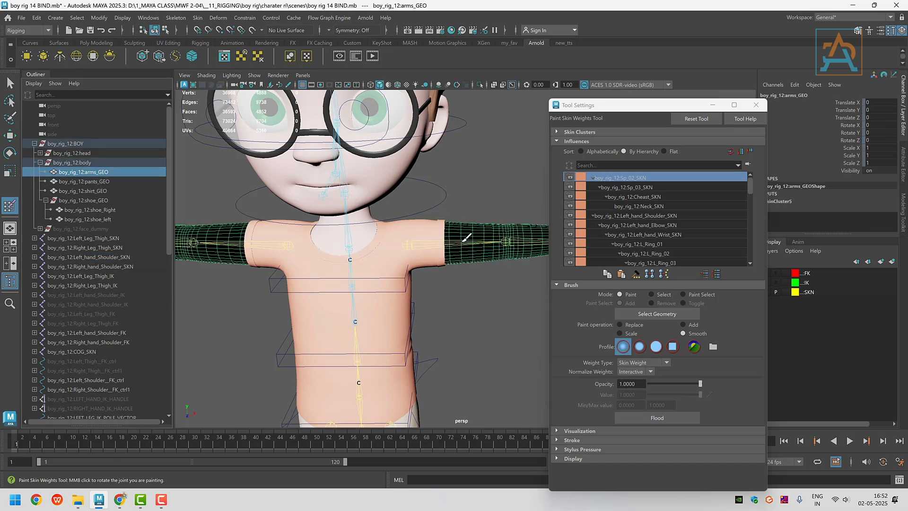
scroll(405, 284, up, 5)
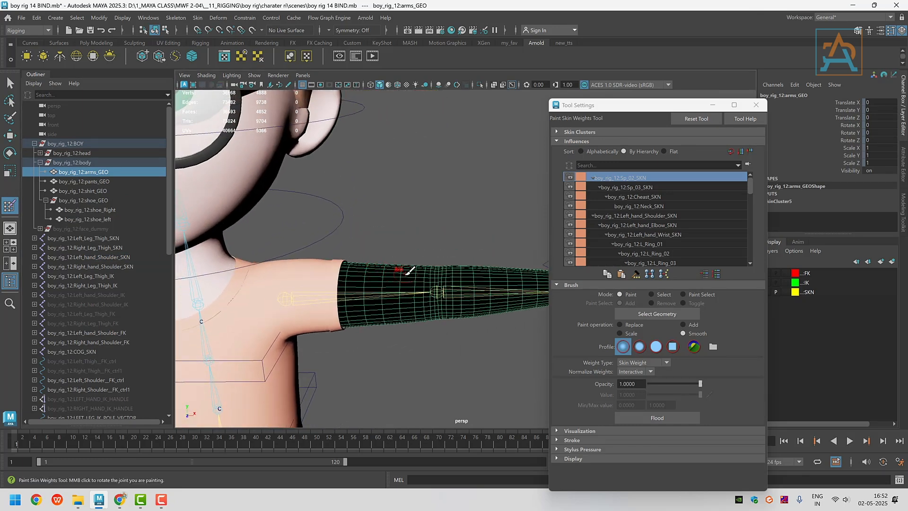
alt+middle_drag(425, 285, 298, 294)
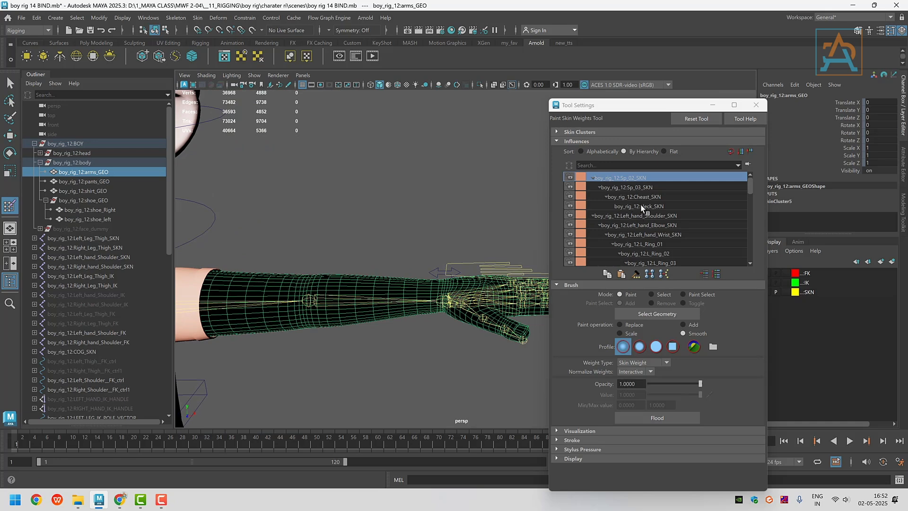
scroll(643, 208, down, 6)
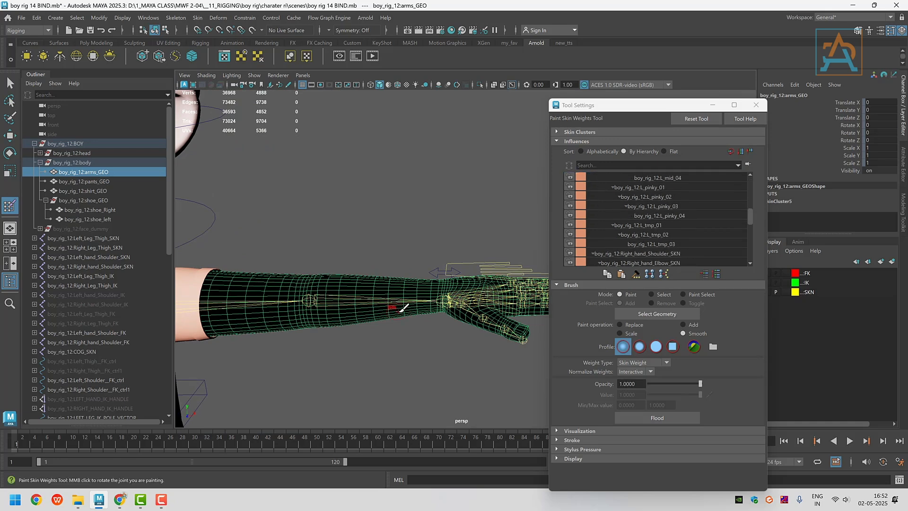
alt+drag(404, 308, 425, 313)
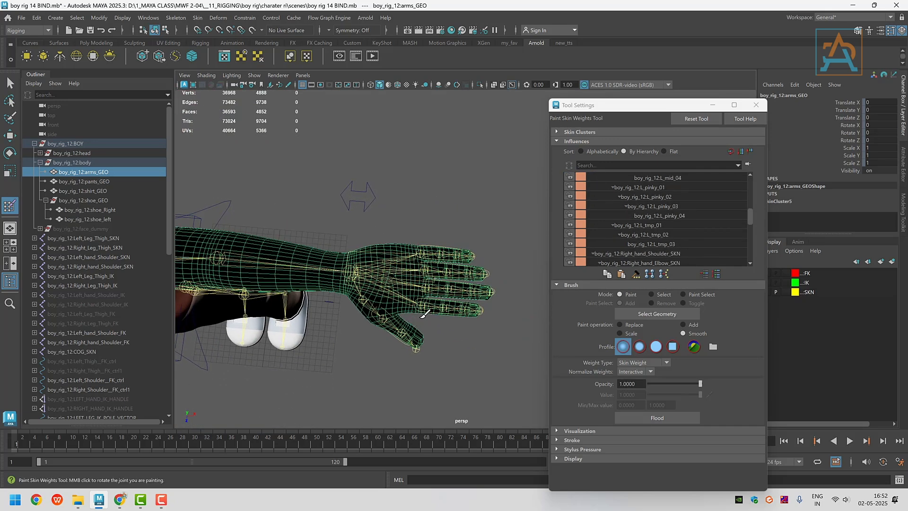
Switch to the top view and frame the fingers of the character's left hand.
key(space)
key(space)
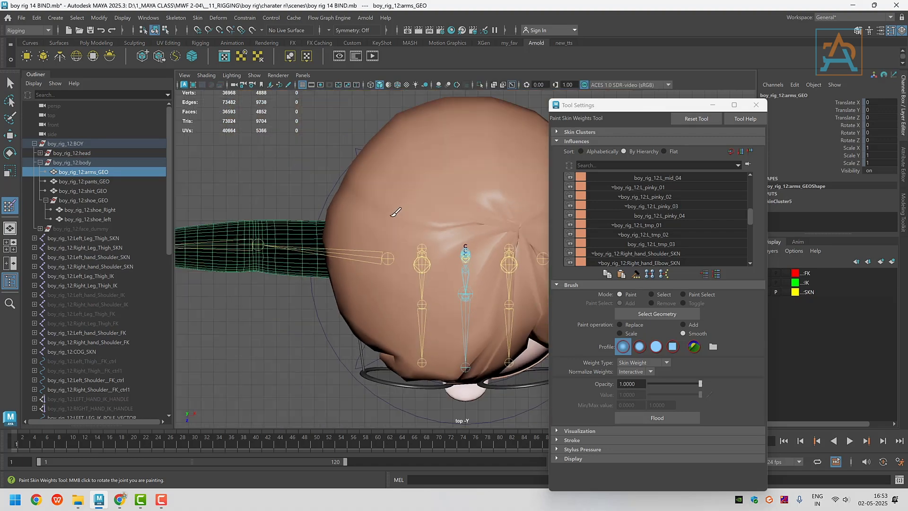
scroll(396, 212, down, 6)
alt+middle_drag(449, 255, 218, 236)
scroll(227, 235, up, 7)
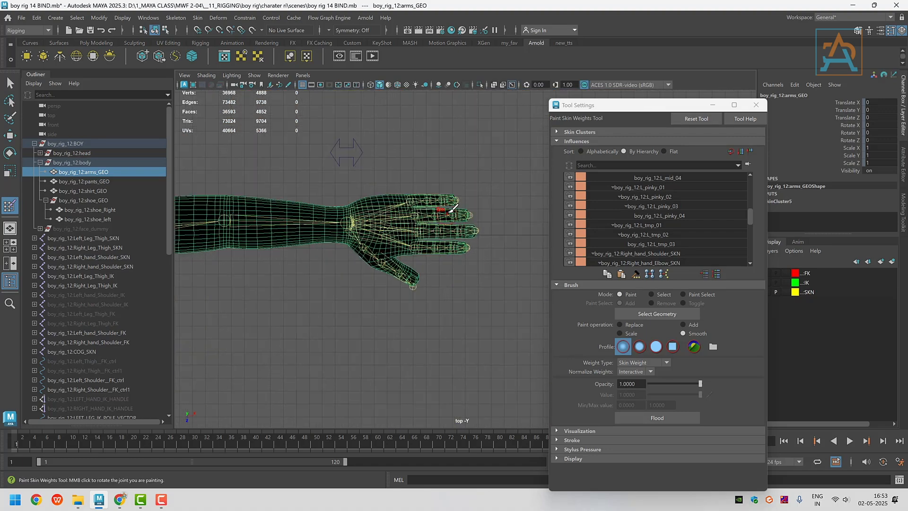
scroll(384, 277, up, 8)
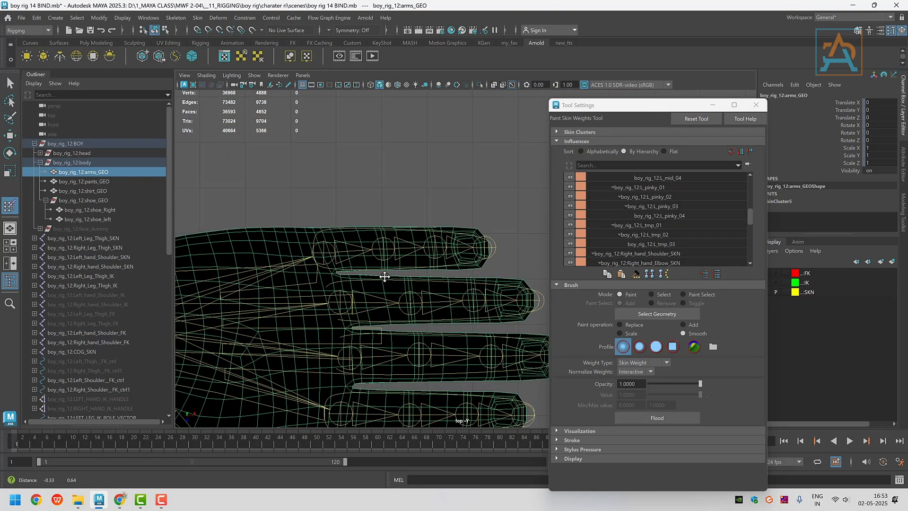
scroll(385, 276, up, 4)
scroll(682, 219, down, 2)
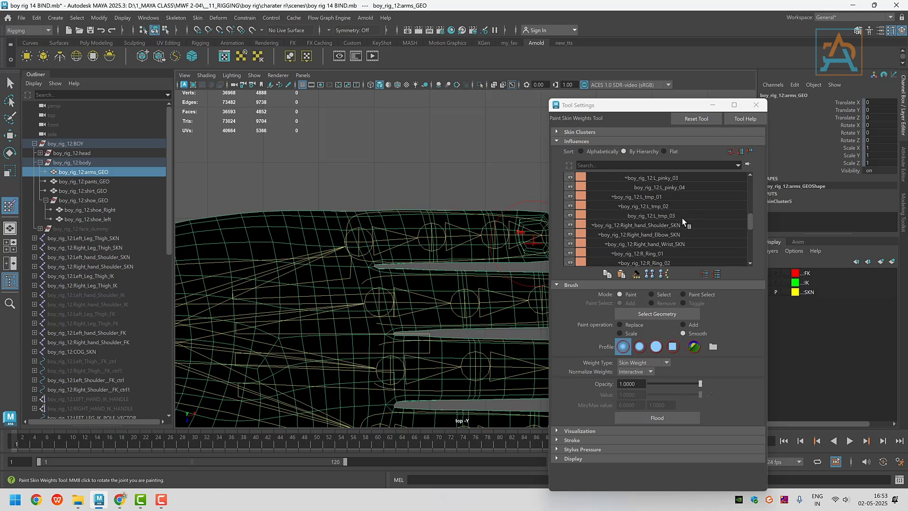
Choose L_pinky_01 as the active influence to display its weights on the arms mesh.
scroll(667, 237, down, 4)
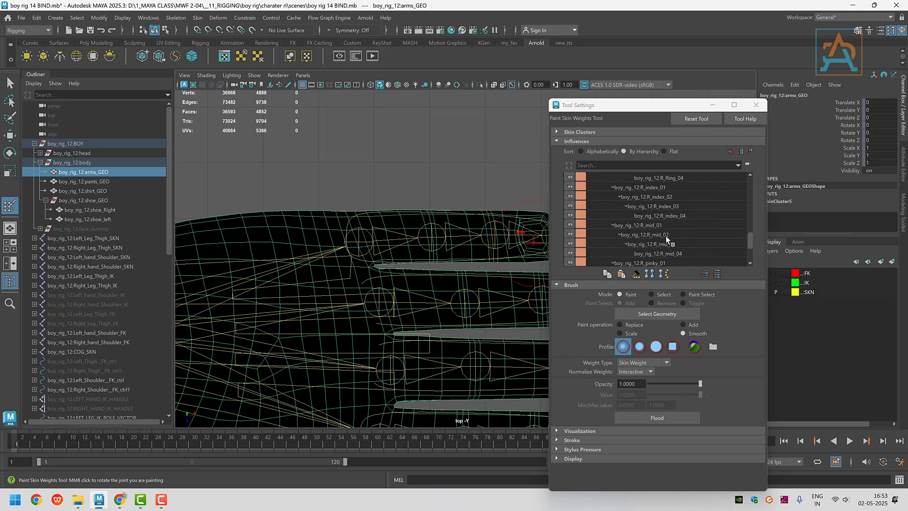
scroll(667, 239, down, 4)
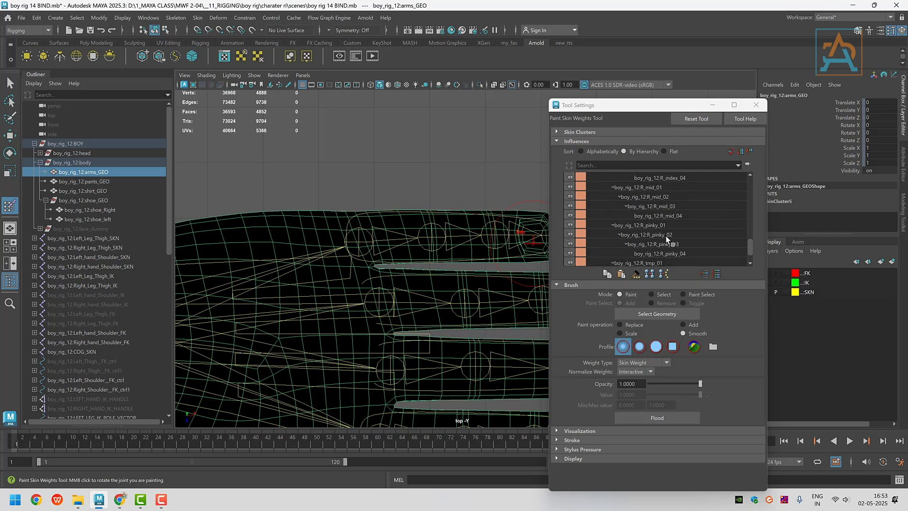
click(652, 226)
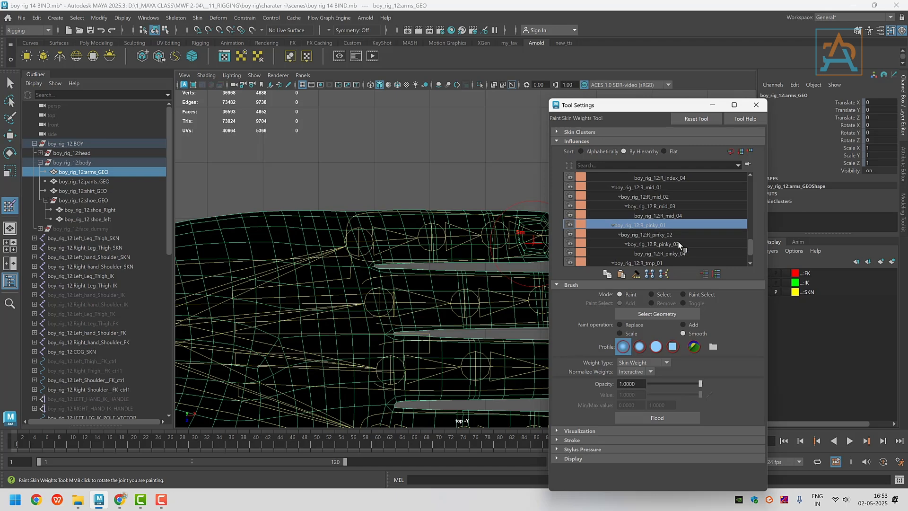
scroll(647, 231, down, 1)
scroll(692, 240, up, 5)
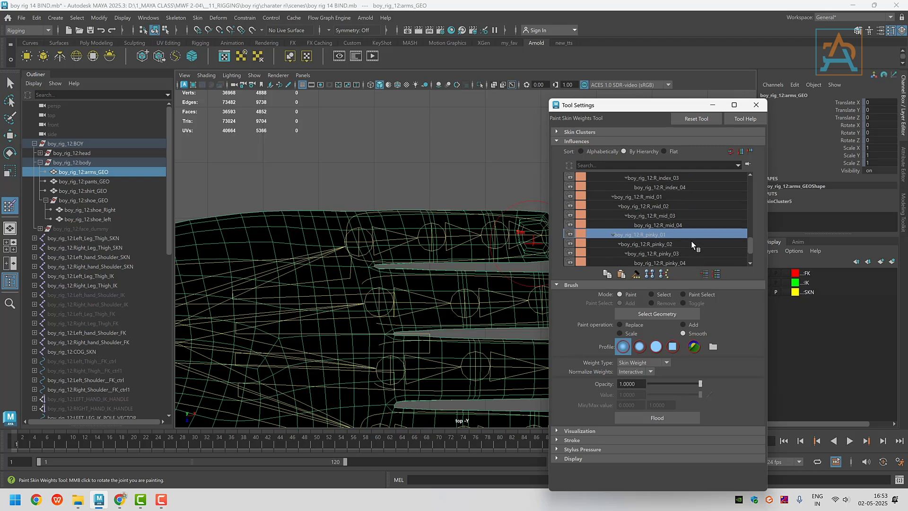
scroll(643, 222, up, 3)
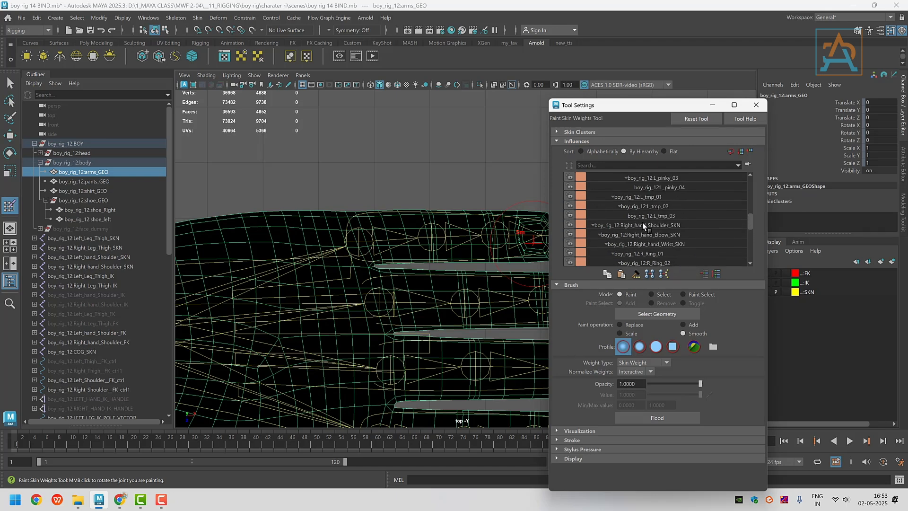
click(652, 207)
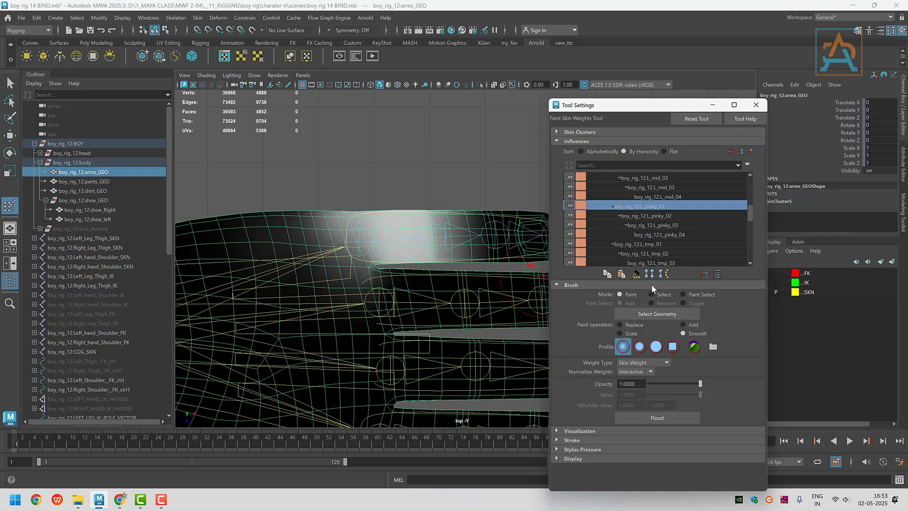
Turn on the Color Ramp in the visualization settings for the skin weight display.
click(558, 430)
scroll(649, 419, down, 1)
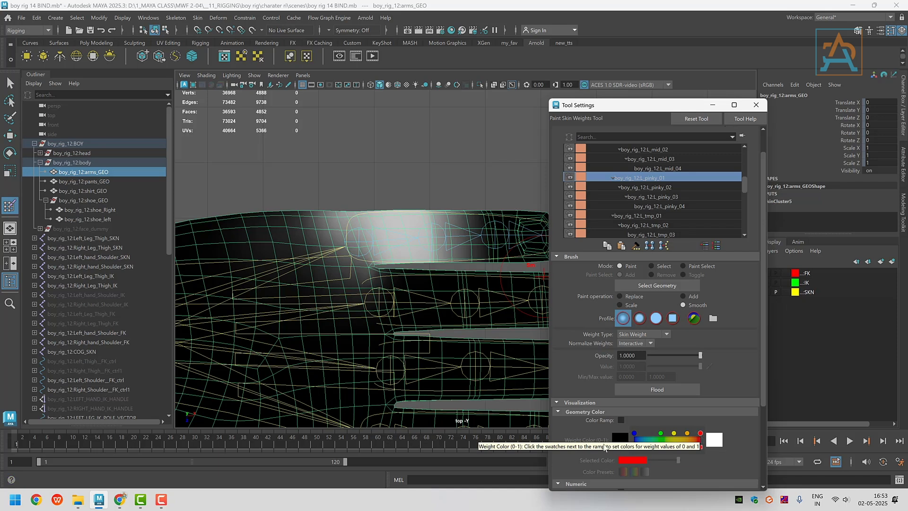
click(621, 420)
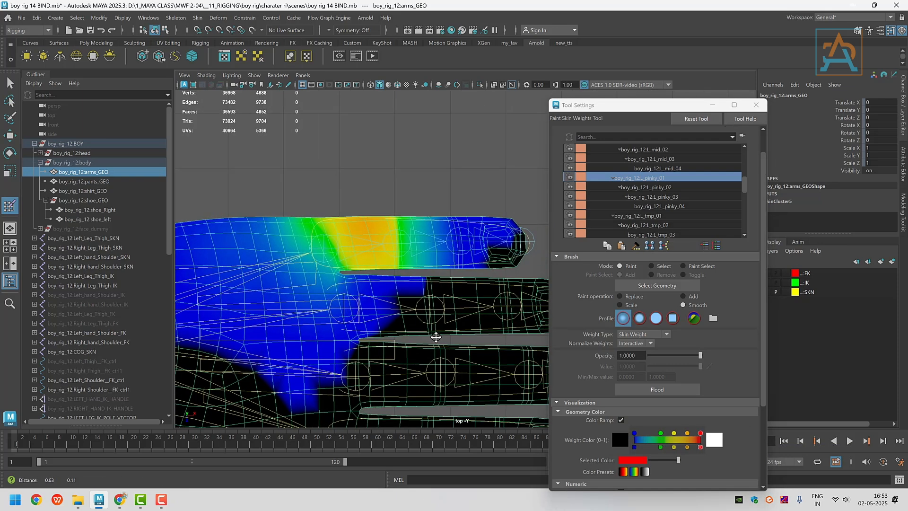
Examine the L_pinky_01 weight falloff across the pinky and its knuckle up close in the perspective view.
alt+middle_drag(436, 337, 440, 358)
alt+drag(463, 372, 438, 343)
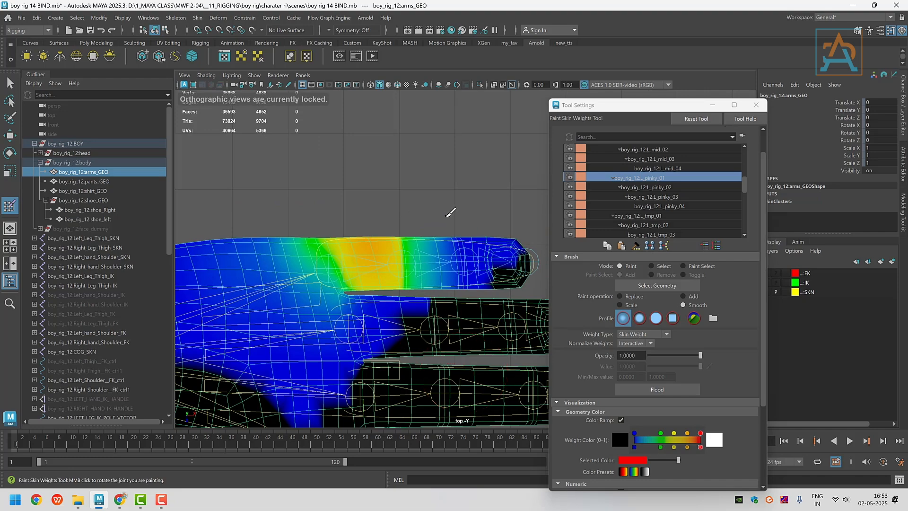
key(space)
key(space)
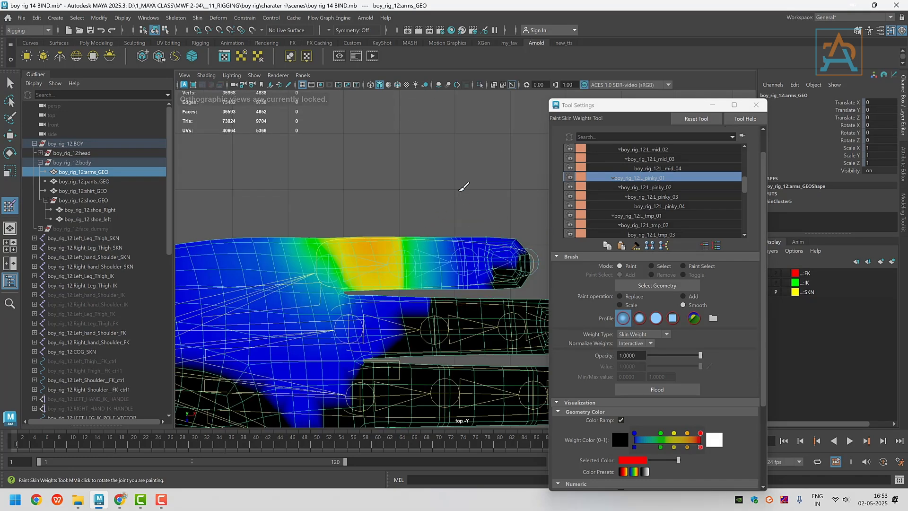
key(space)
key(space)
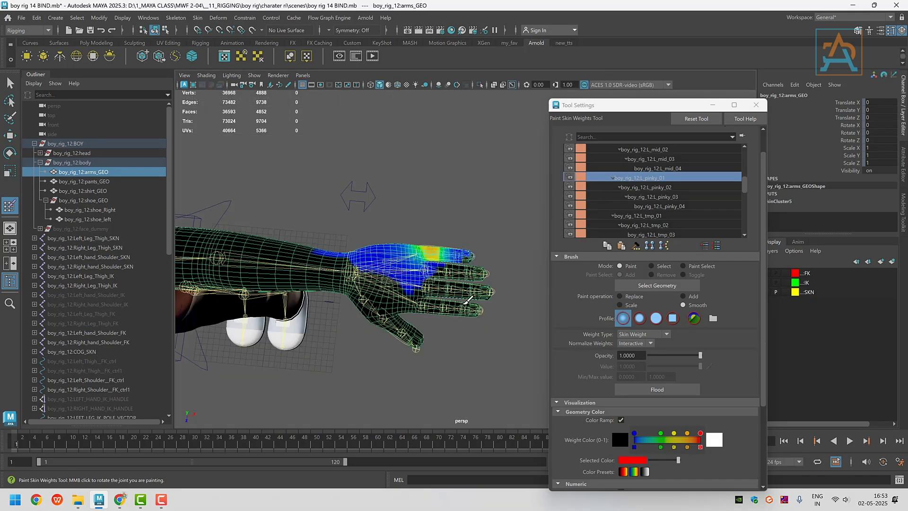
alt+drag(462, 304, 377, 266)
scroll(440, 275, up, 2)
scroll(440, 265, up, 8)
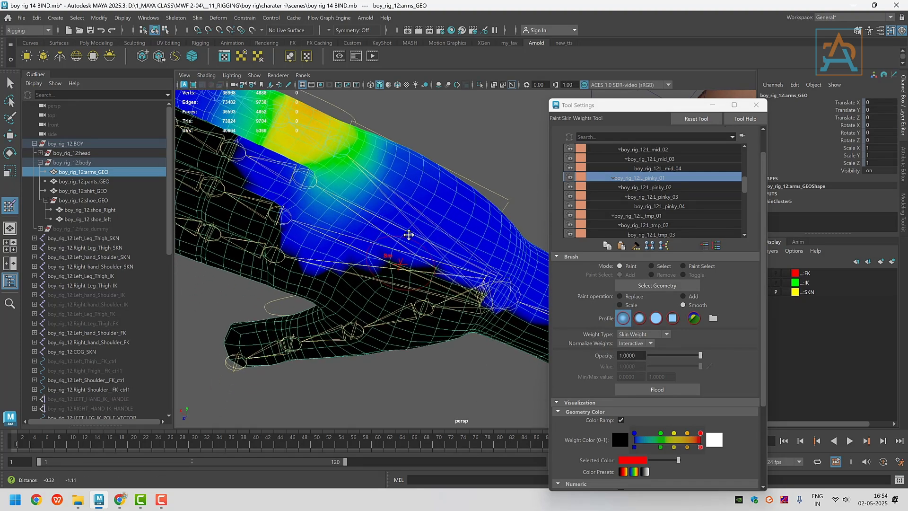
alt+drag(408, 234, 472, 253)
scroll(425, 249, up, 5)
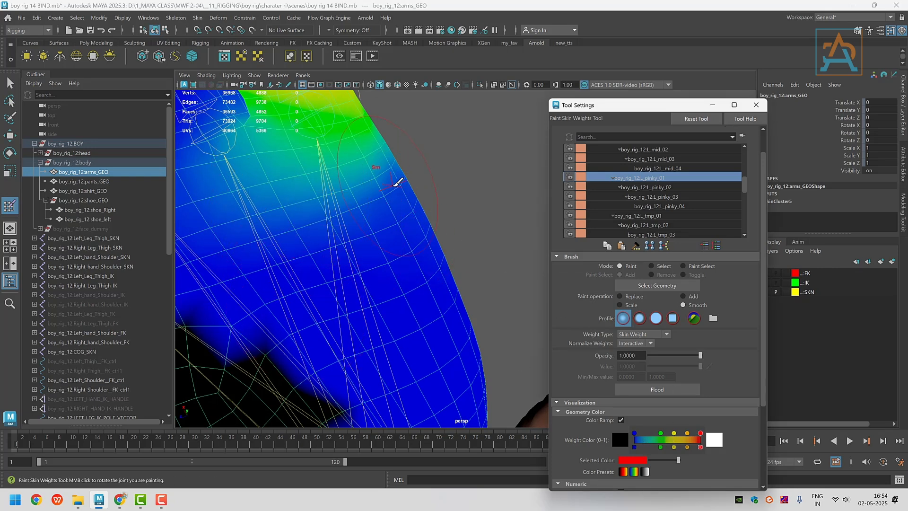
alt+middle_drag(397, 182, 473, 378)
alt+middle_drag(420, 179, 447, 216)
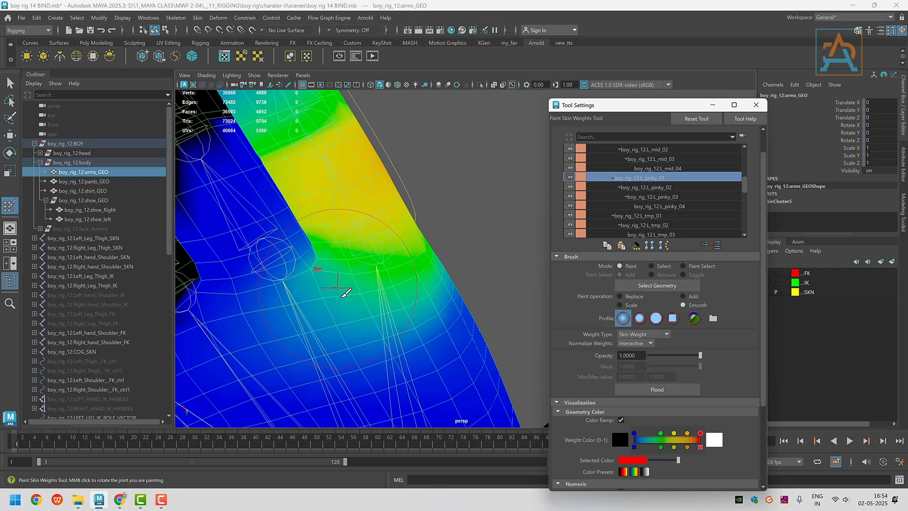
alt+middle_drag(363, 312, 349, 246)
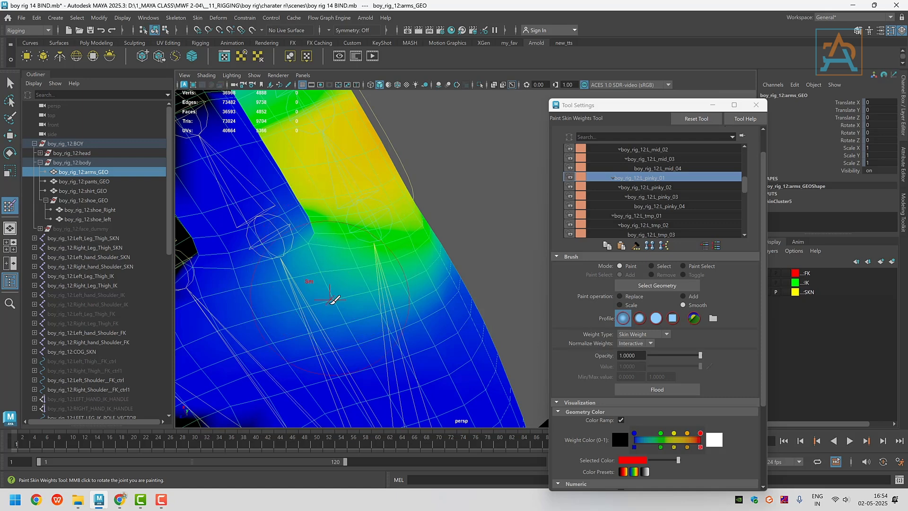
alt+middle_drag(371, 357, 310, 327)
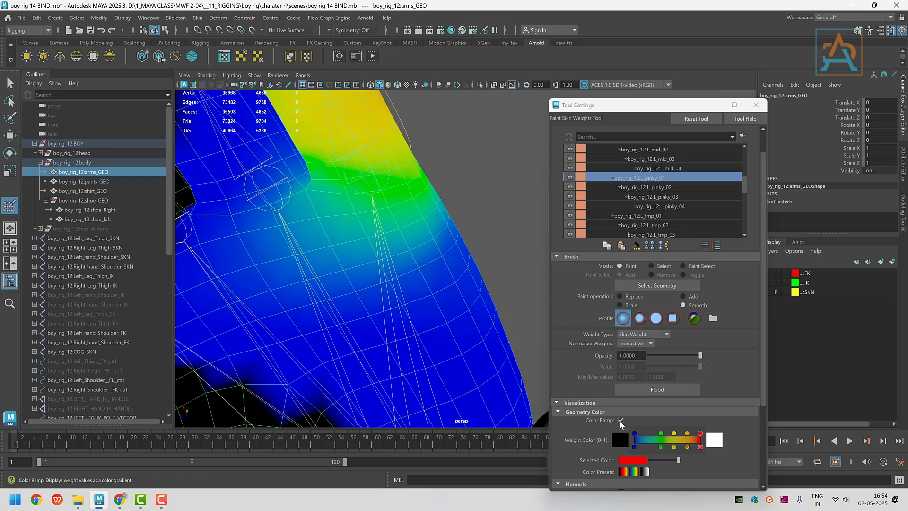
Toggle the Color Ramp off and on, and apply the black-red-yellow color preset to the weight display.
click(621, 420)
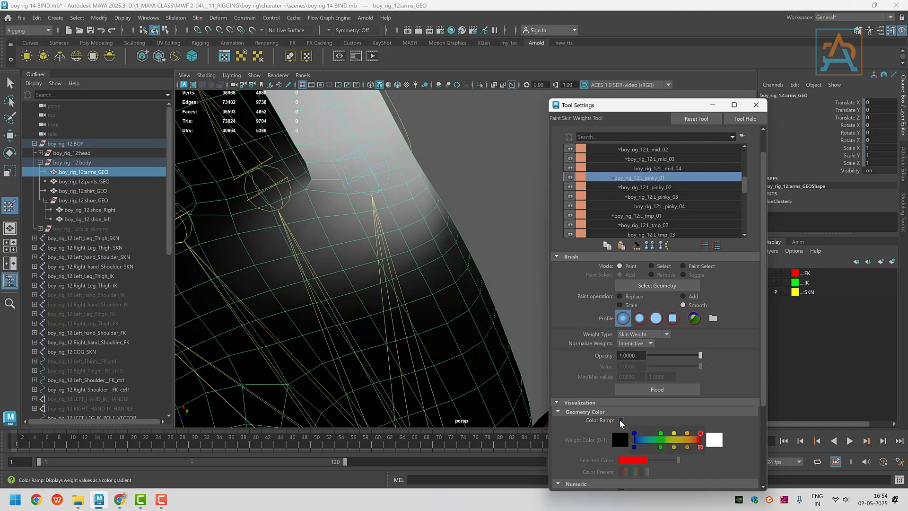
click(621, 419)
click(623, 472)
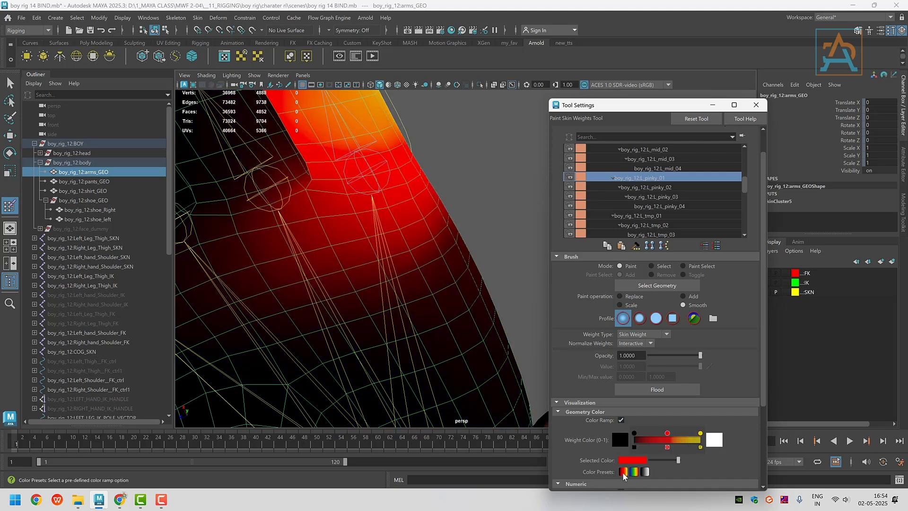
Examine the L_pinky_01 weights on the pinky and the side of the palm from several angles.
alt+drag(447, 303, 510, 329)
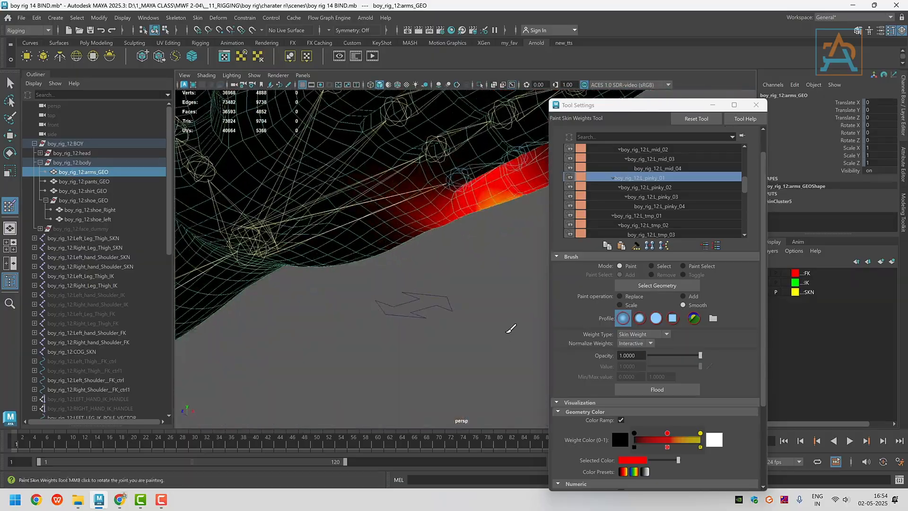
alt+middle_drag(496, 274, 421, 381)
scroll(439, 341, up, 3)
alt+drag(453, 372, 434, 338)
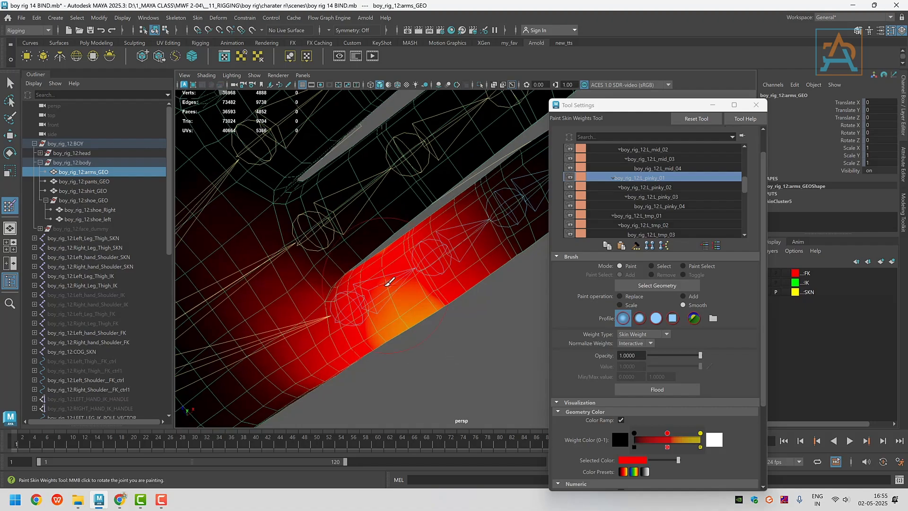
scroll(428, 341, down, 3)
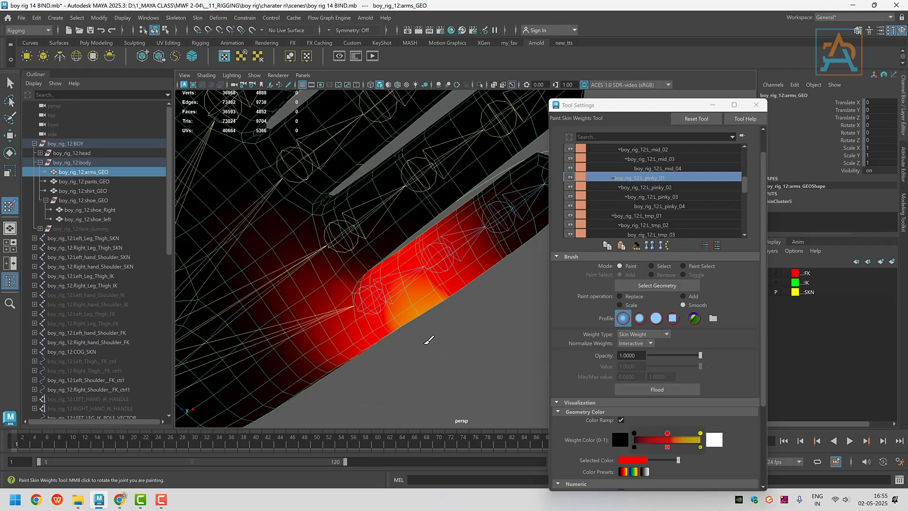
mouse_move(429, 341)
alt+mouse_down()
mouse_move(450, 344)
mouse_move(397, 371)
mouse_move(438, 346)
alt+mouse_up()
alt+middle_drag(437, 347, 302, 365)
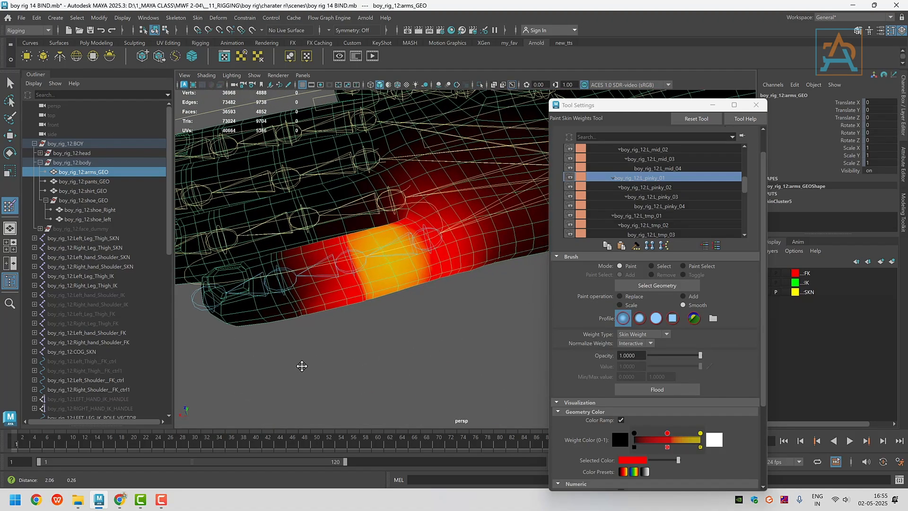
alt+drag(302, 365, 372, 360)
alt+drag(415, 340, 448, 321)
Apply the rainbow color preset to the weight ramp, and turn off the Color Ramp for a grayscale display.
click(633, 472)
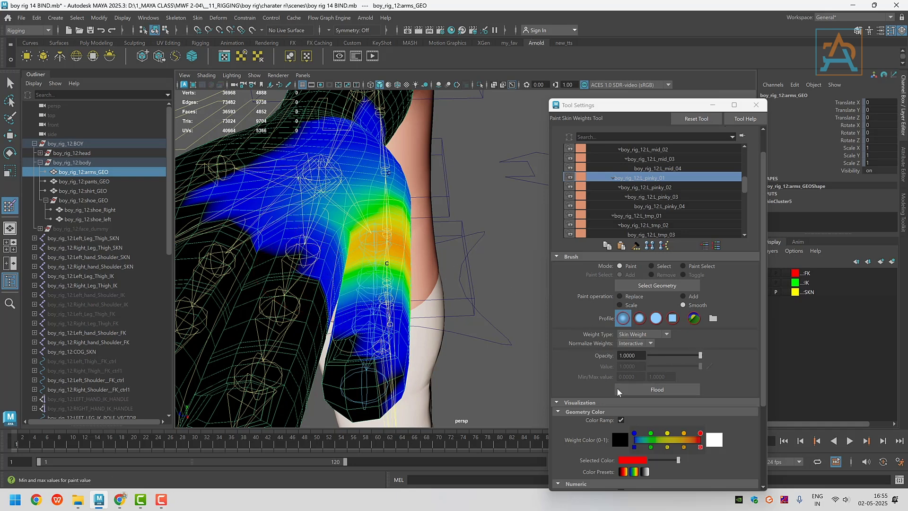
click(620, 419)
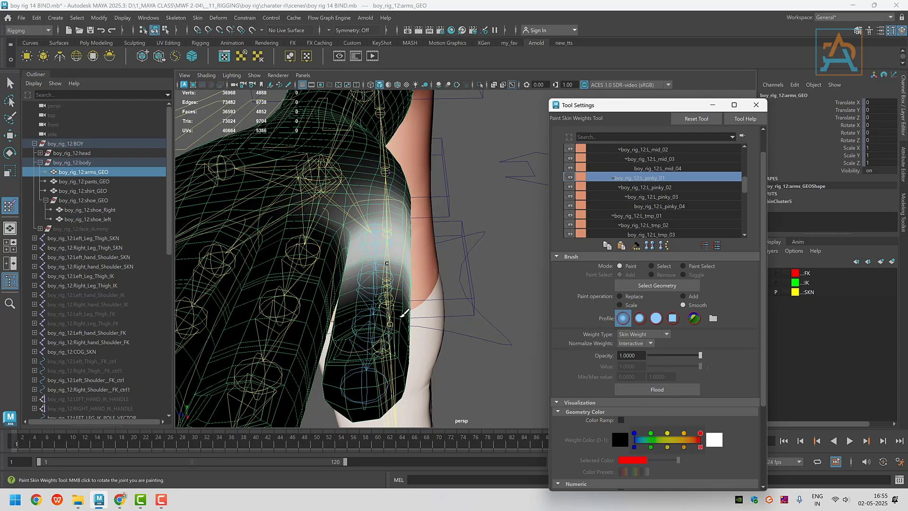
mouse_move(414, 388)
alt+mouse_down()
mouse_move(416, 336)
mouse_move(405, 318)
mouse_move(426, 341)
mouse_move(454, 324)
mouse_move(460, 279)
mouse_move(449, 273)
alt+mouse_up()
scroll(428, 251, down, 3)
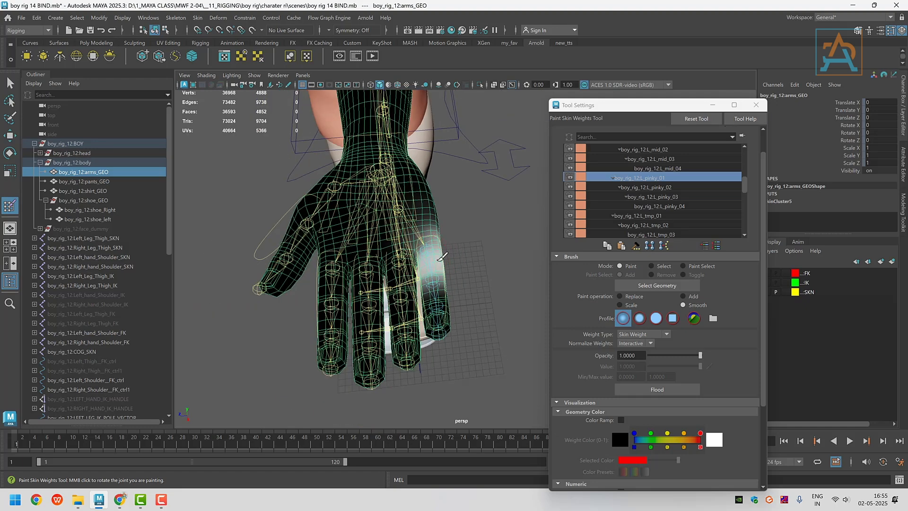
Return to the top view of the fingers and set the weight painting operation to Replace with a value of 1.
key(space)
key(space)
alt+drag(391, 278, 359, 188)
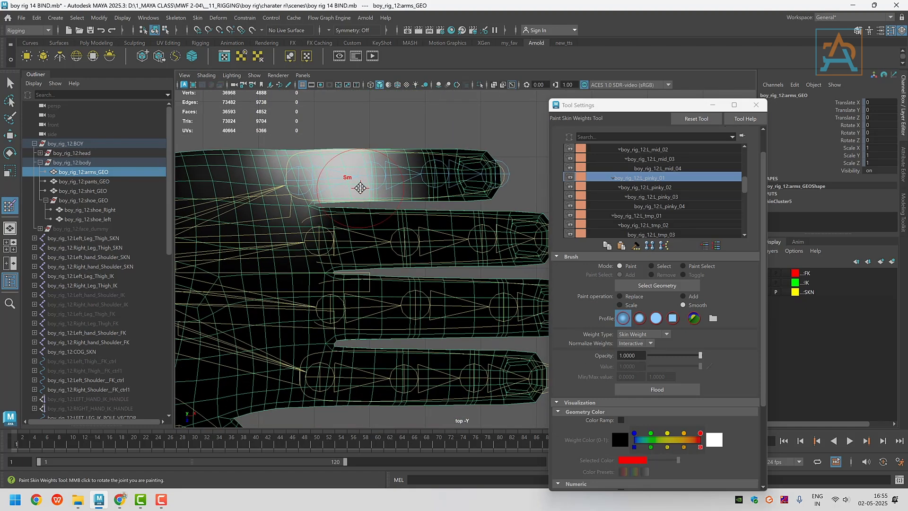
scroll(373, 199, down, 5)
scroll(385, 201, up, 3)
alt+middle_drag(412, 245, 413, 282)
scroll(318, 278, up, 2)
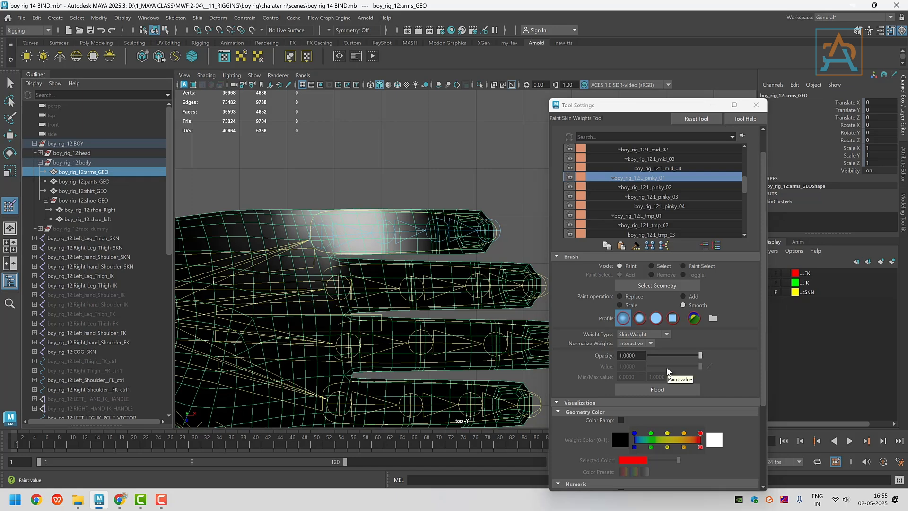
click(630, 297)
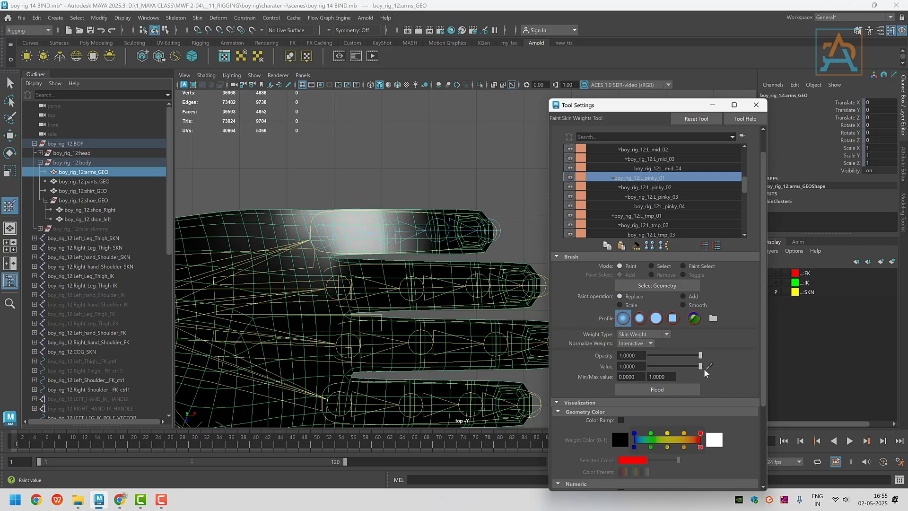
drag(698, 367, 644, 367)
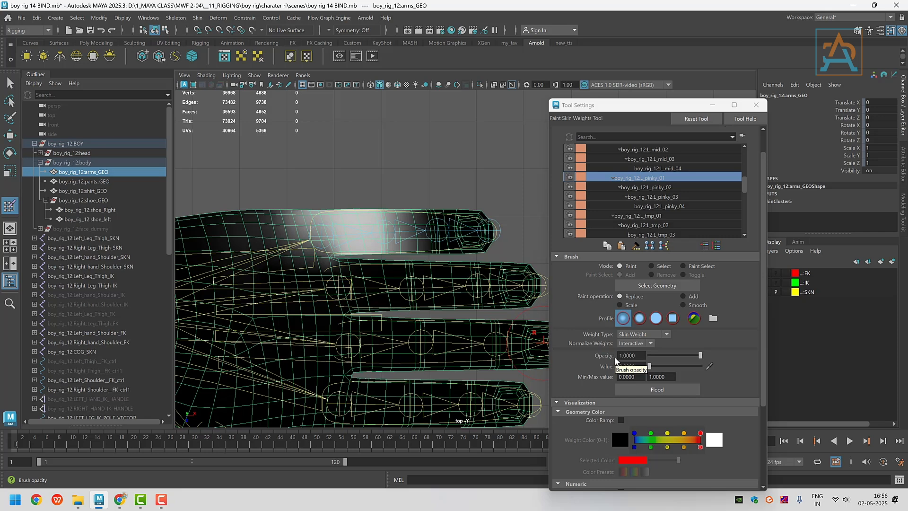
drag(650, 365, 710, 367)
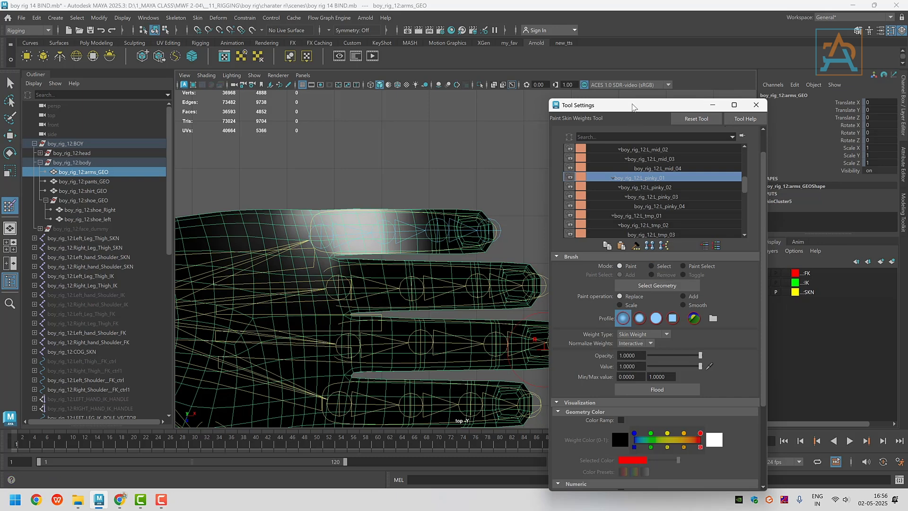
Switch the brush to Select mode and select the vertices of the finger next to the pinky in component mode.
drag(634, 105, 724, 93)
click(743, 254)
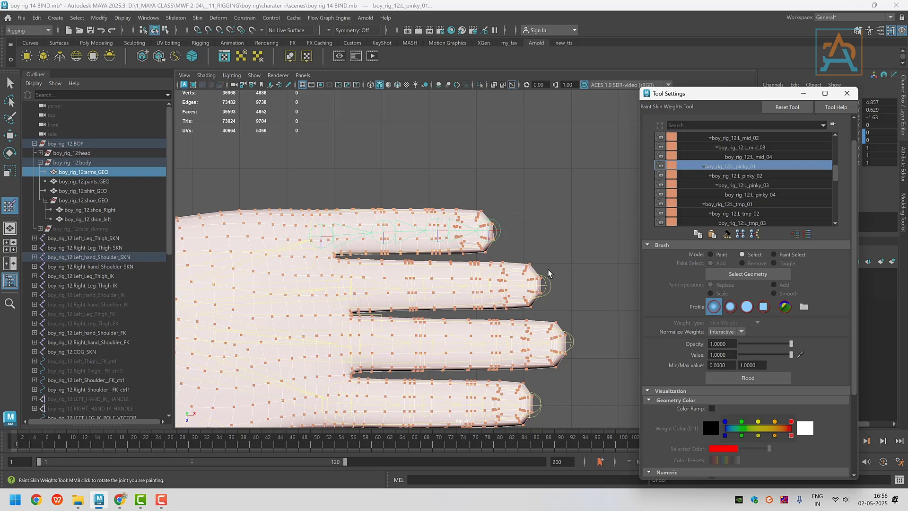
click(177, 30)
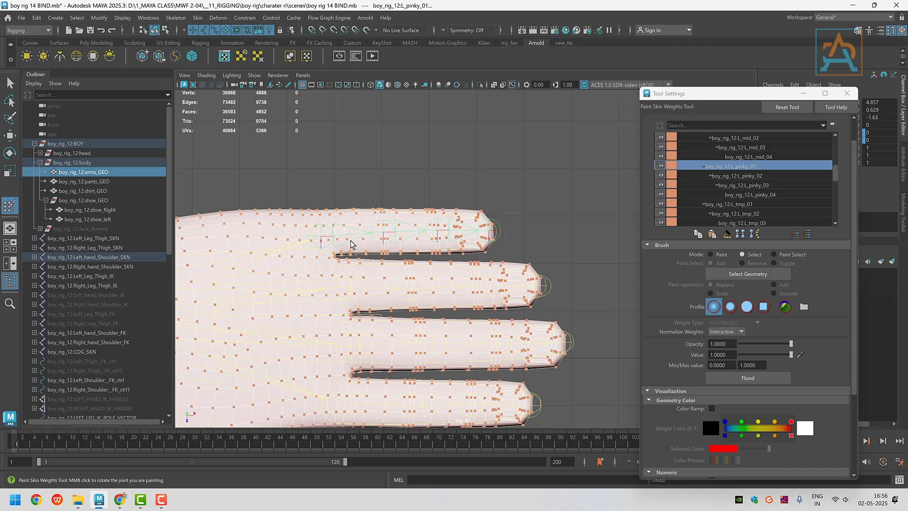
click(165, 30)
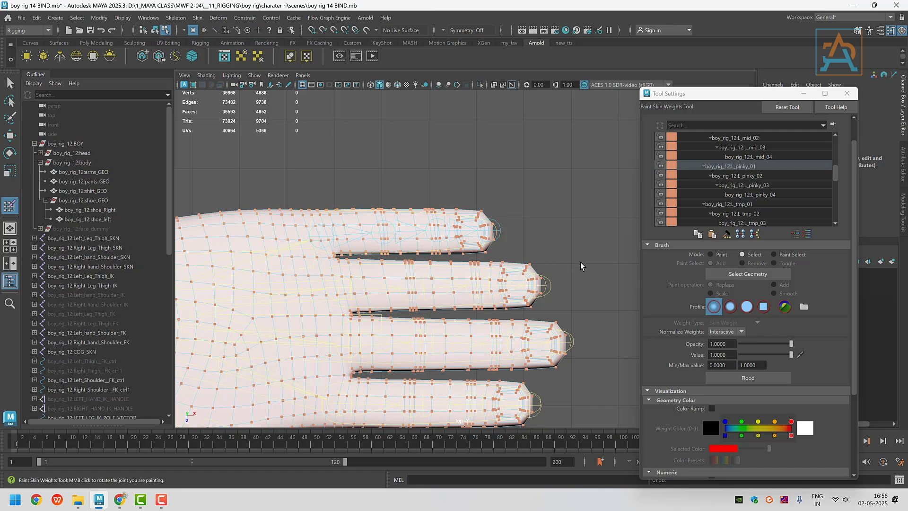
drag(551, 257, 297, 312)
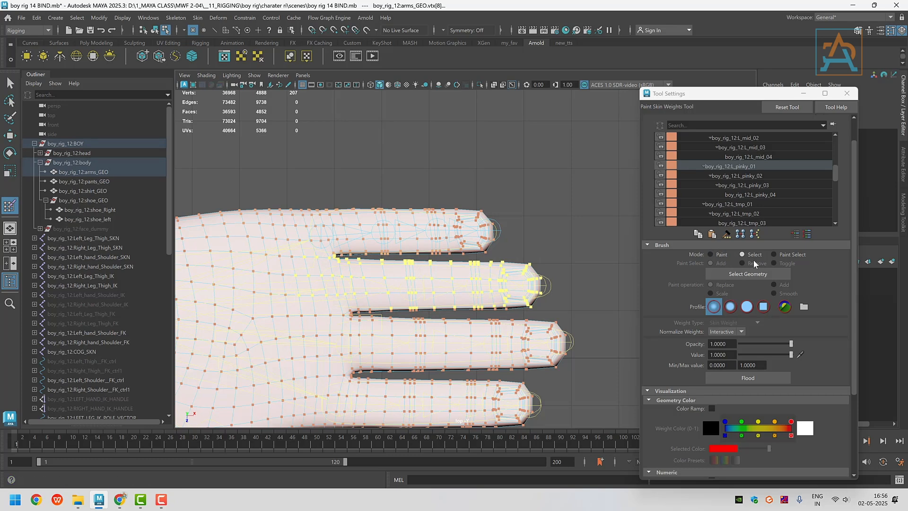
Return the brush to Paint mode and flood the selected finger vertices with an L_pinky_01 weight value of 0.
click(710, 255)
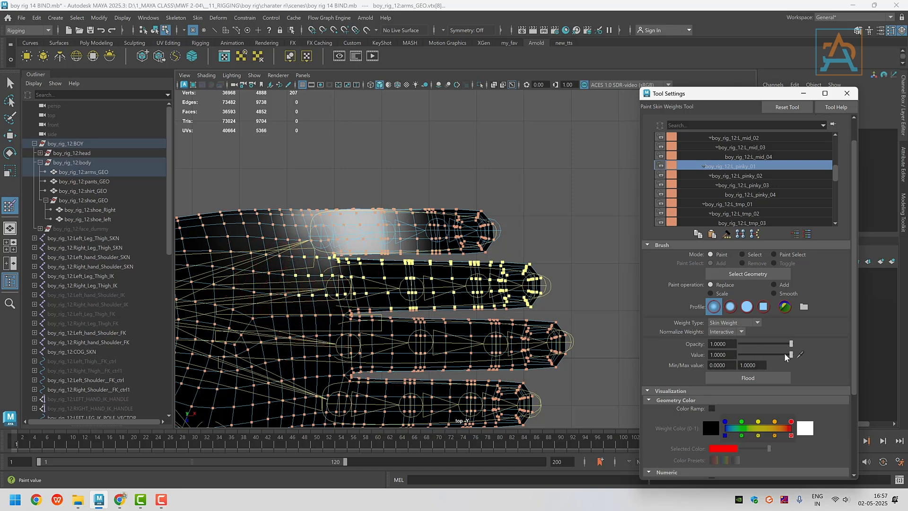
drag(791, 354, 731, 353)
click(748, 378)
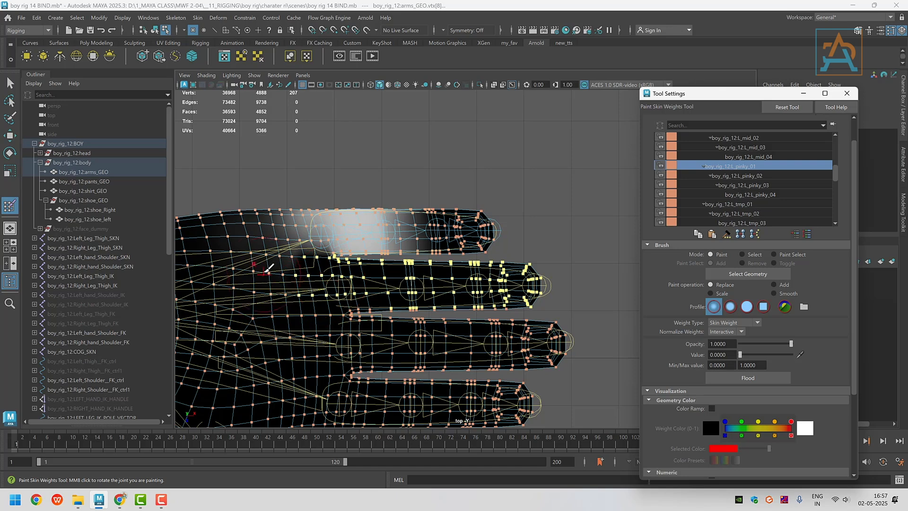
Leave vertex component mode and reselect arms_GEO for weight painting with L_pinky_01 as the active influence.
click(166, 31)
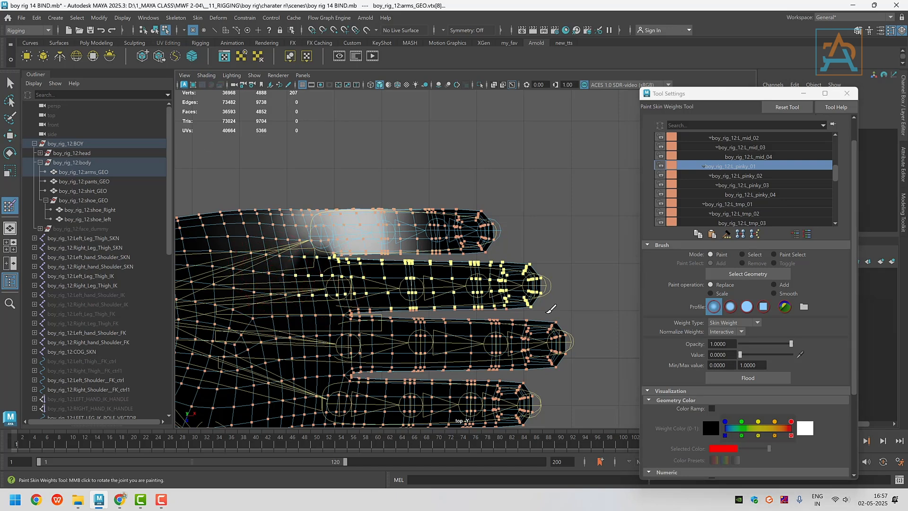
click(722, 254)
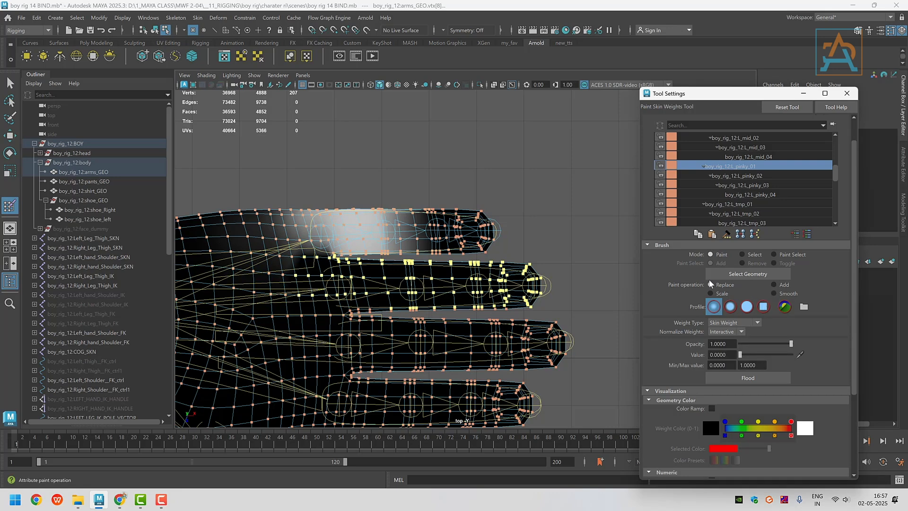
click(9, 135)
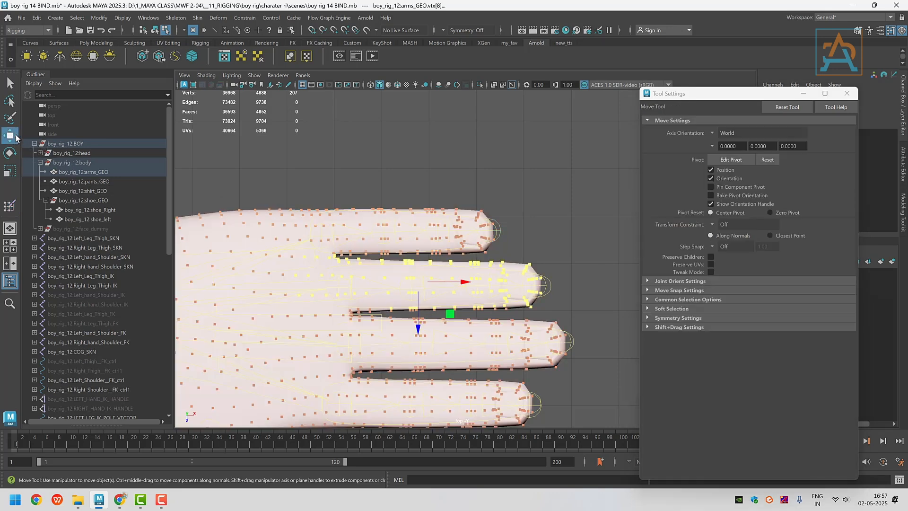
click(16, 206)
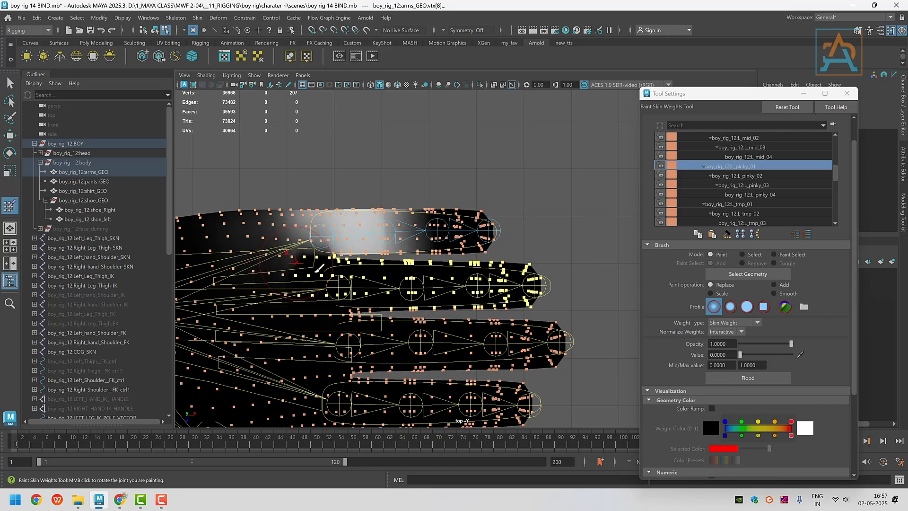
click(727, 166)
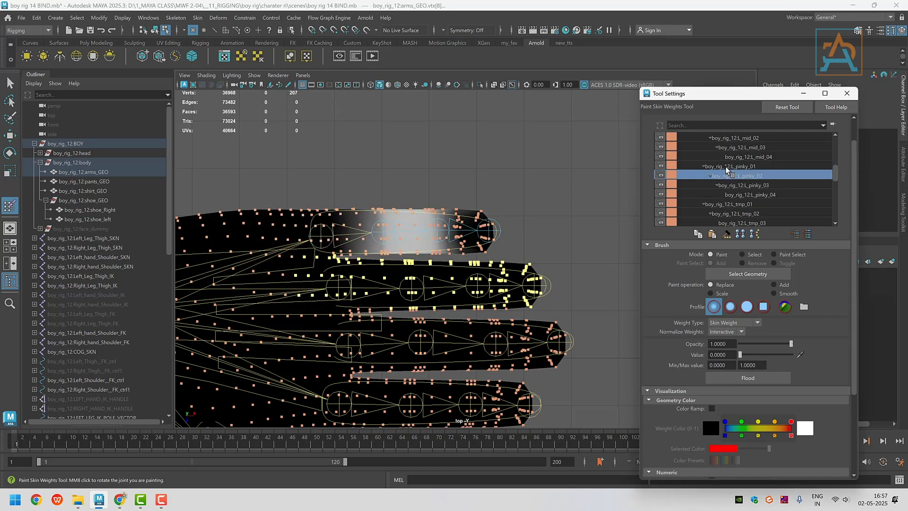
click(153, 32)
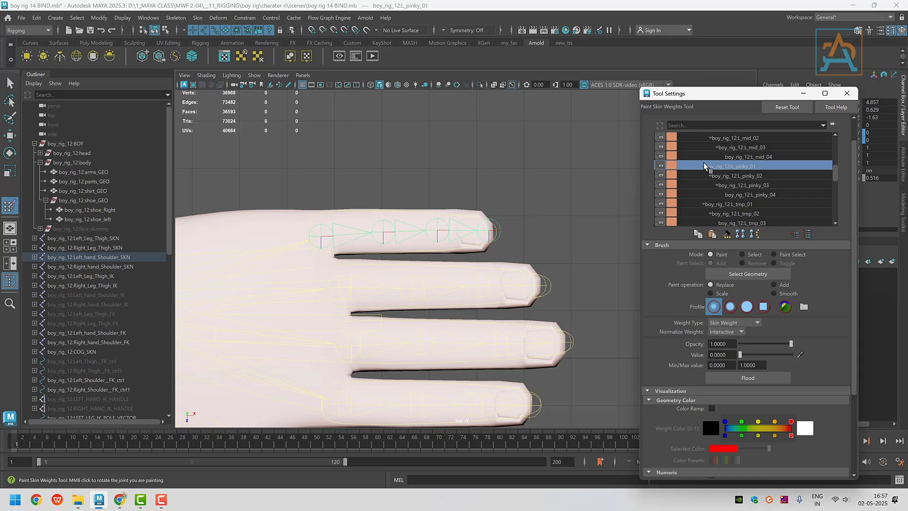
click(90, 172)
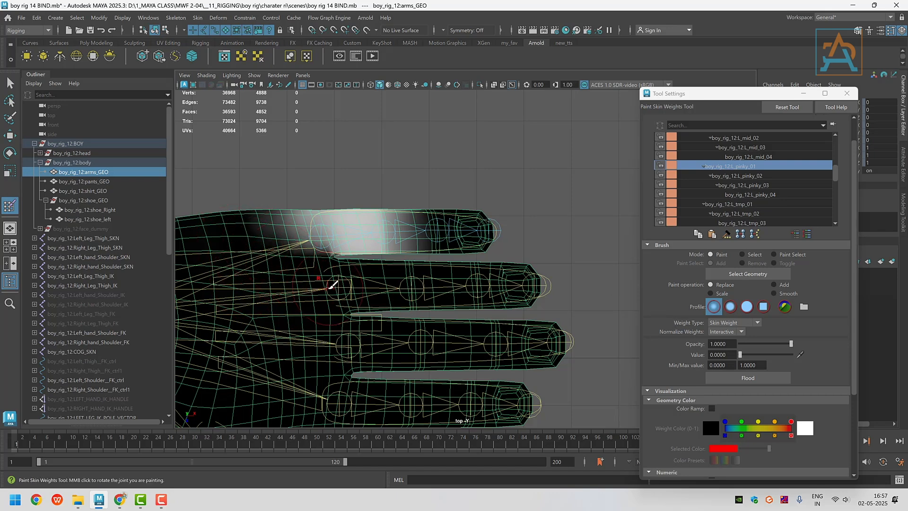
Set the weight painting operation to Smooth and flood the L_pinky_01 weights twice at opacity 1.
scroll(279, 248, up, 10)
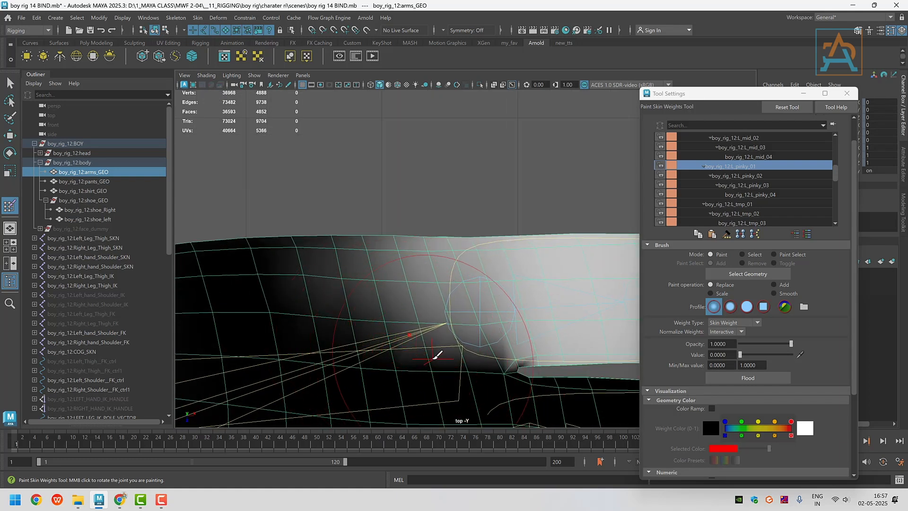
scroll(338, 359, down, 10)
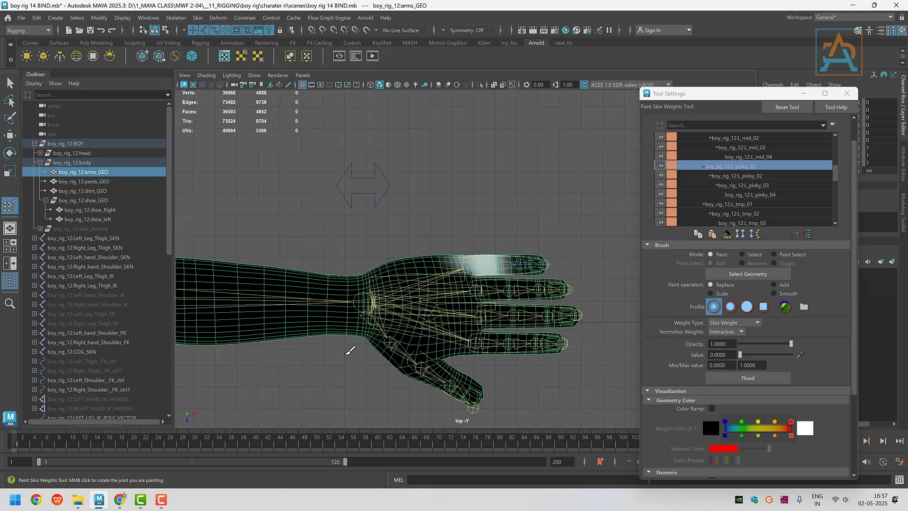
click(775, 294)
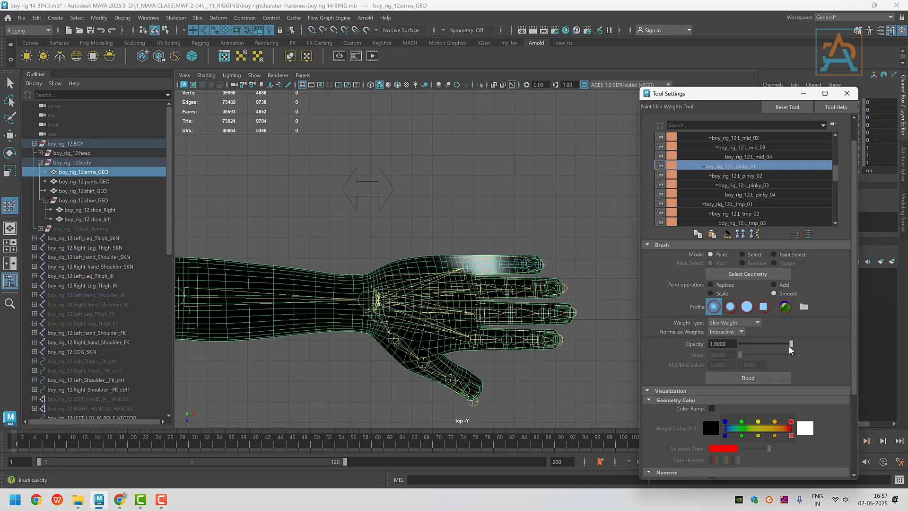
click(750, 379)
click(750, 378)
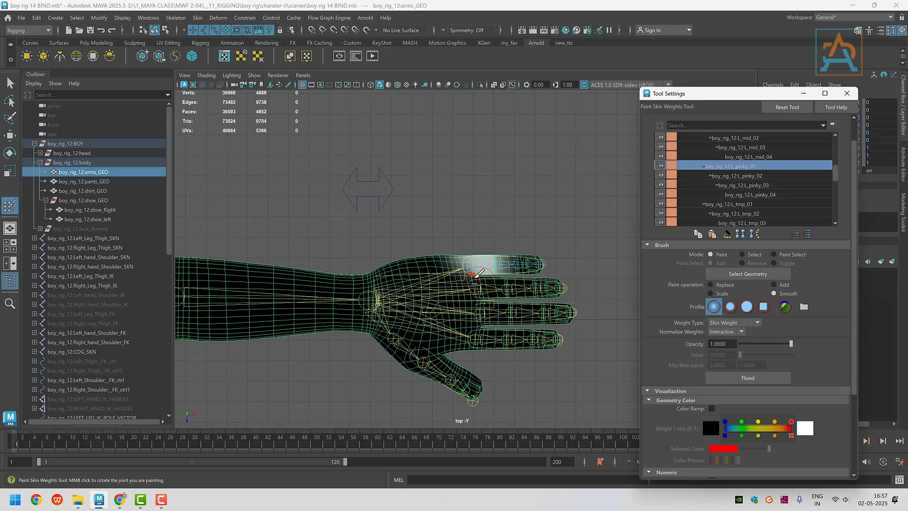
Examine how the L_pinky_01 and L_pinky_02 weights are distributed along the pinky finger.
scroll(480, 272, up, 2)
scroll(480, 272, up, 4)
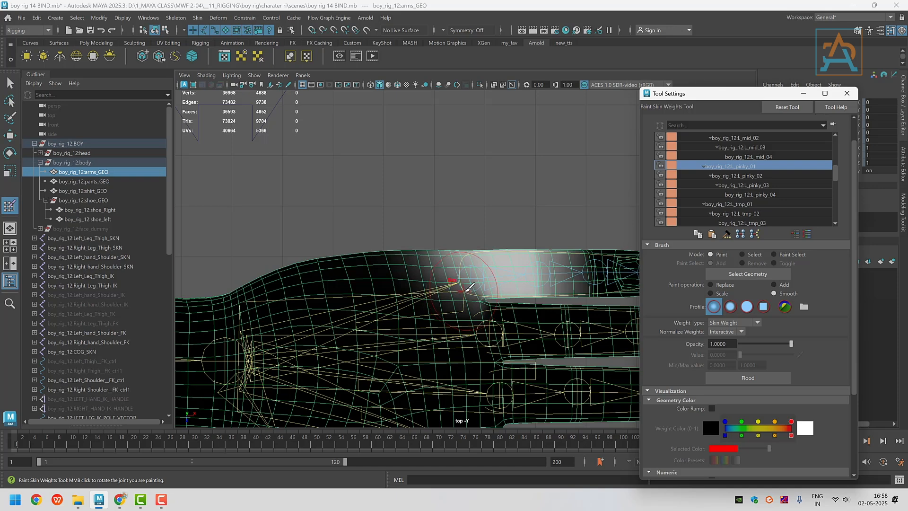
scroll(436, 305, down, 3)
scroll(437, 306, down, 3)
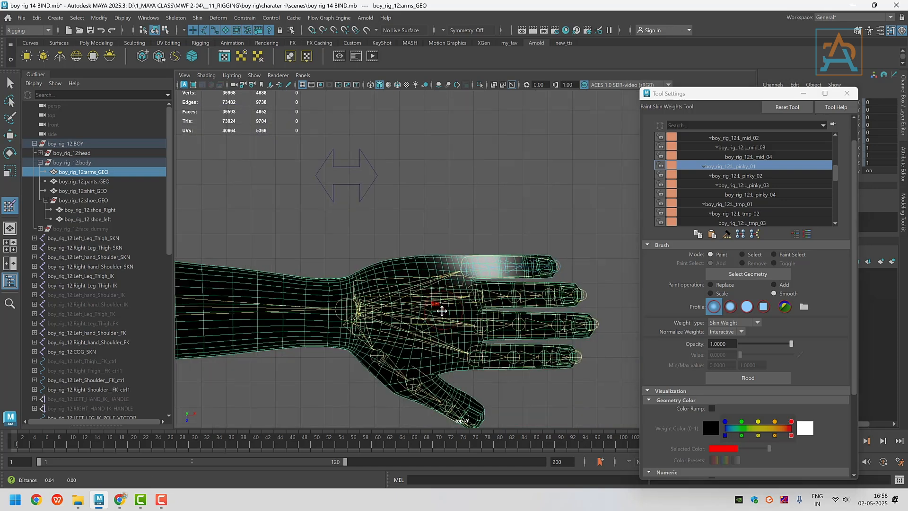
mouse_move(443, 310)
alt+middle_down()
mouse_move(408, 322)
mouse_move(425, 324)
mouse_move(435, 279)
alt+middle_up()
scroll(416, 319, up, 6)
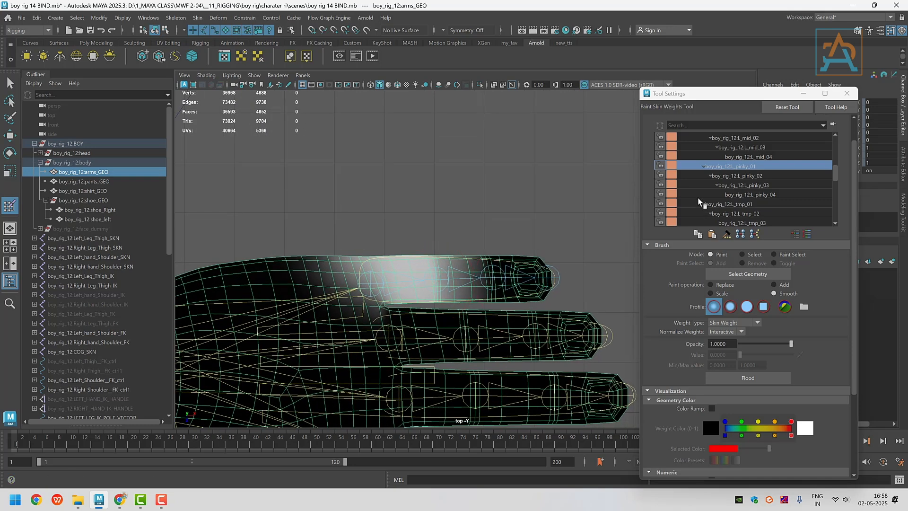
click(729, 176)
alt+drag(477, 250, 477, 230)
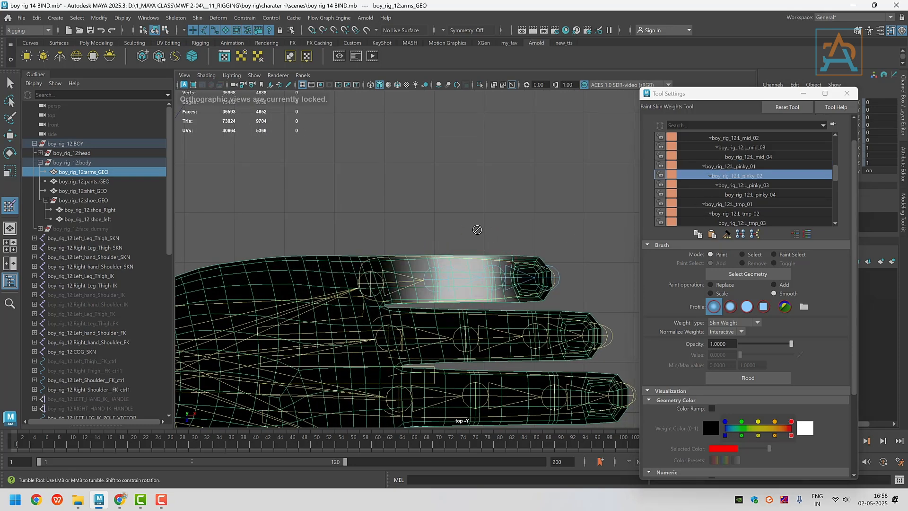
scroll(544, 284, up, 5)
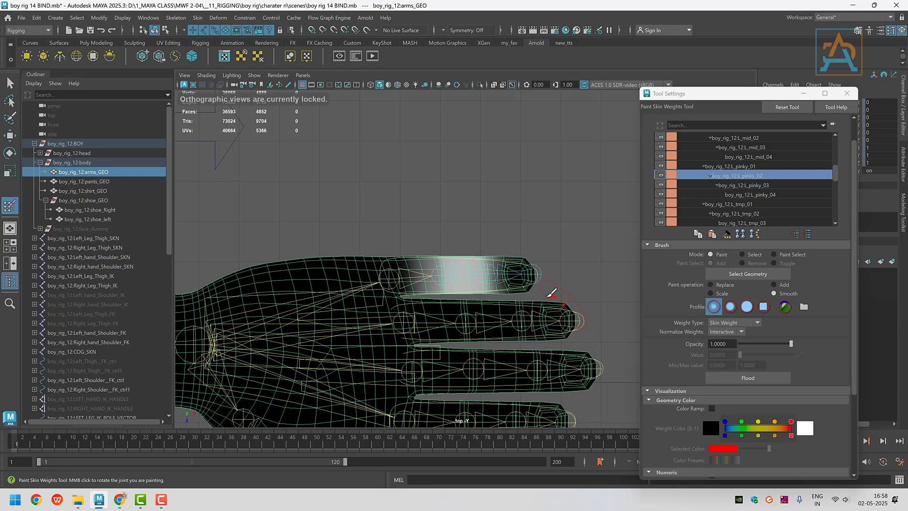
mouse_move(513, 308)
mouse_down()
mouse_move(463, 300)
mouse_move(424, 275)
mouse_move(461, 278)
mouse_move(403, 280)
mouse_move(422, 286)
mouse_move(449, 274)
mouse_move(452, 261)
mouse_move(447, 301)
mouse_move(462, 300)
mouse_move(408, 297)
mouse_up()
Make L_pinky_01 the active influence and brush-smooth its weights from the palm across the pinky's base knuckle.
click(747, 166)
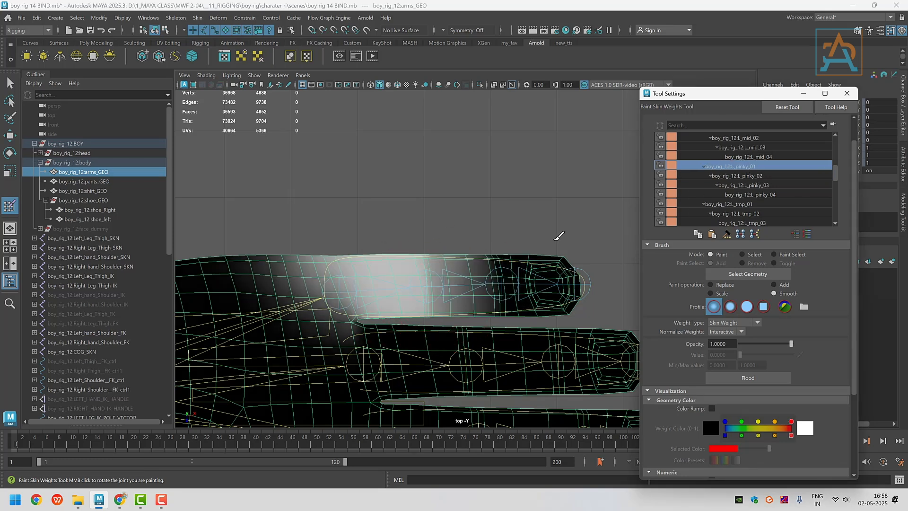
mouse_move(343, 283)
mouse_down()
mouse_move(425, 282)
mouse_move(228, 284)
mouse_move(286, 276)
mouse_up()
mouse_move(285, 277)
mouse_down()
mouse_move(333, 295)
mouse_move(349, 268)
mouse_move(341, 279)
mouse_up()
drag(355, 284, 439, 281)
alt+middle_drag(352, 291, 444, 233)
mouse_move(357, 287)
alt+middle_down()
mouse_move(484, 248)
mouse_move(381, 312)
alt+middle_up()
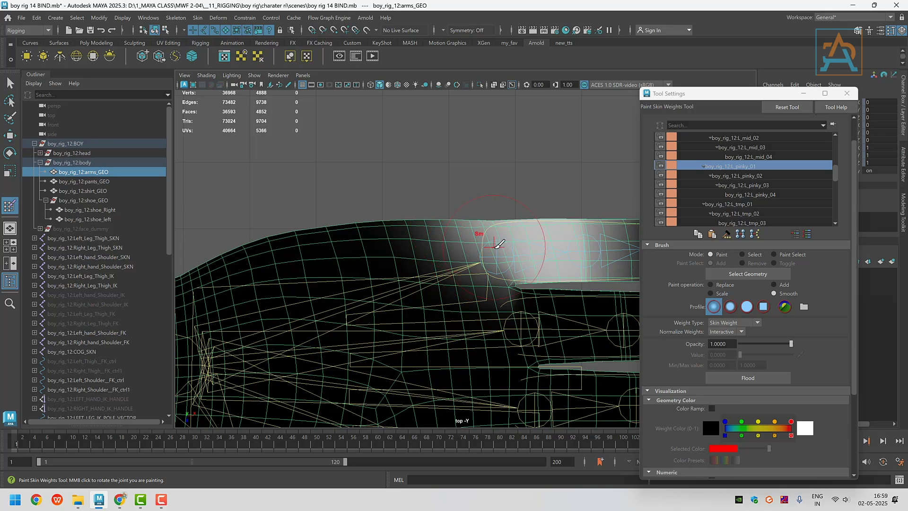
alt+middle_drag(487, 255, 494, 276)
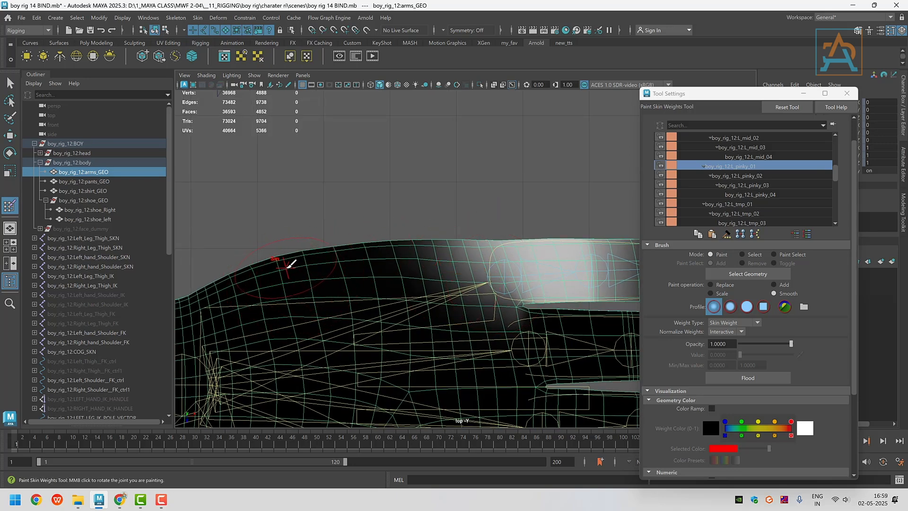
alt+middle_drag(483, 269, 345, 290)
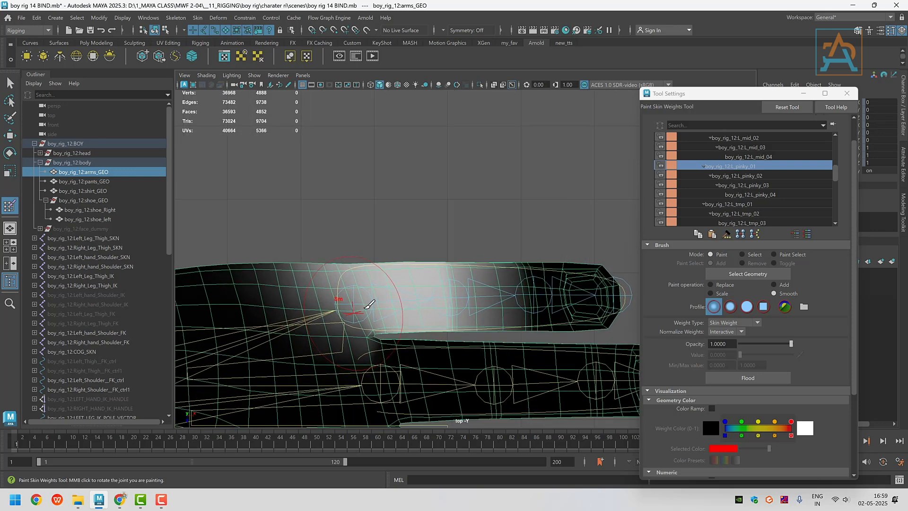
alt+middle_drag(454, 301, 502, 291)
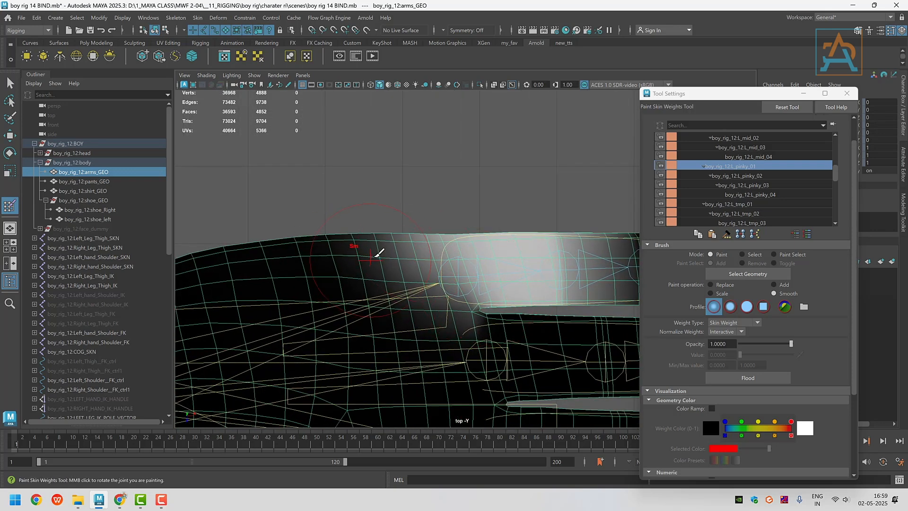
scroll(264, 264, up, 2)
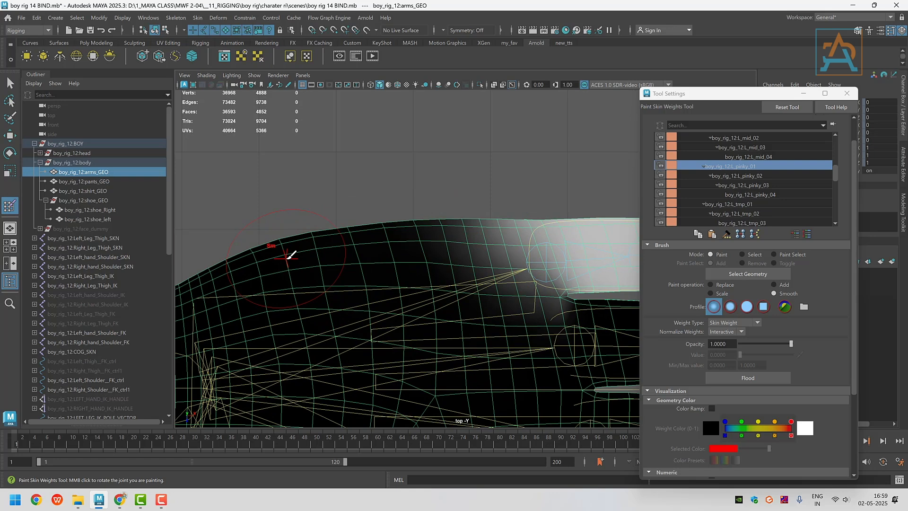
alt+middle_drag(456, 257, 246, 289)
scroll(361, 300, up, 1)
alt+middle_drag(461, 290, 443, 265)
Preview the L_pinky_02 weights with the black-red-yellow color ramp preset, and turn the color ramp off again.
click(738, 176)
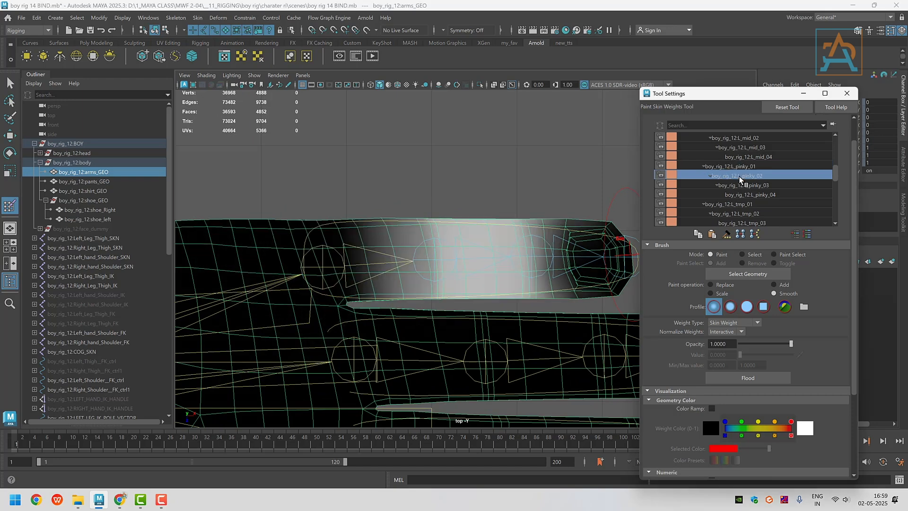
click(712, 408)
click(714, 459)
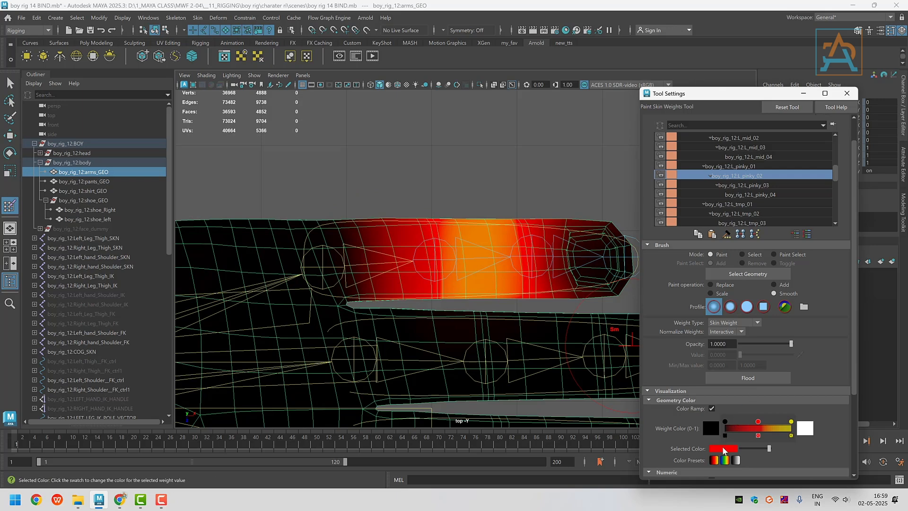
click(711, 409)
Inspect the L_pinky_03 and L_pinky_04 weights toward the tip of the pinky finger.
alt+middle_drag(537, 253, 462, 244)
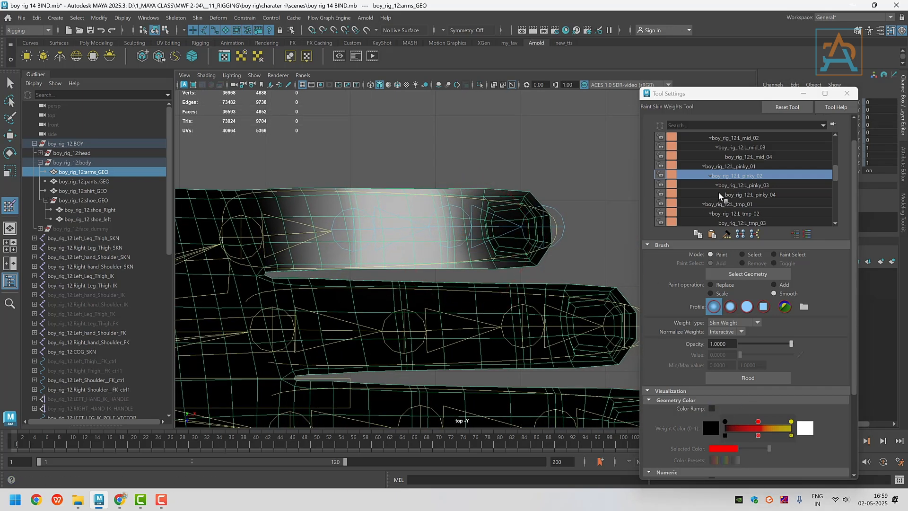
click(736, 186)
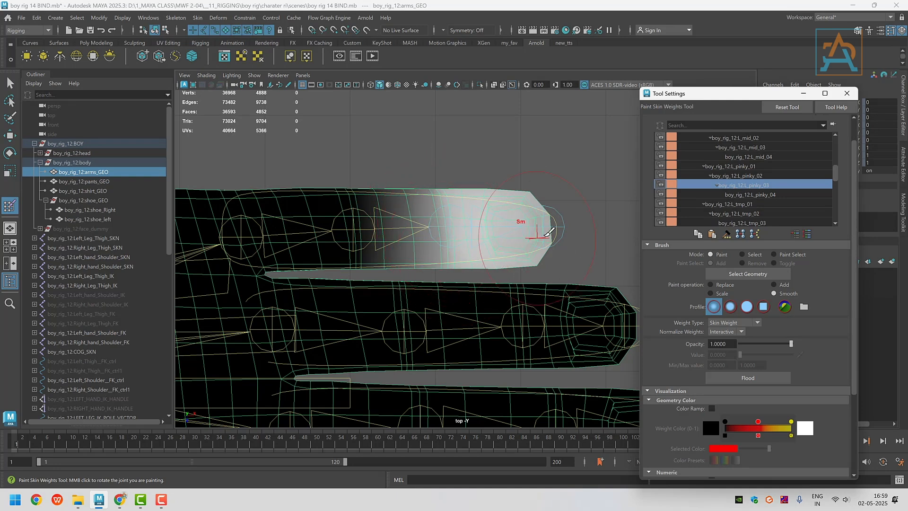
alt+middle_drag(554, 287, 545, 248)
click(762, 194)
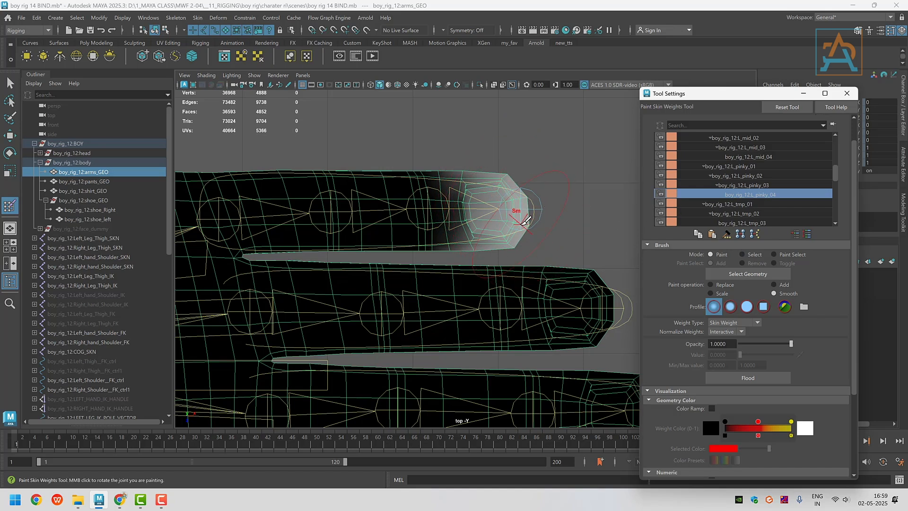
scroll(523, 224, down, 5)
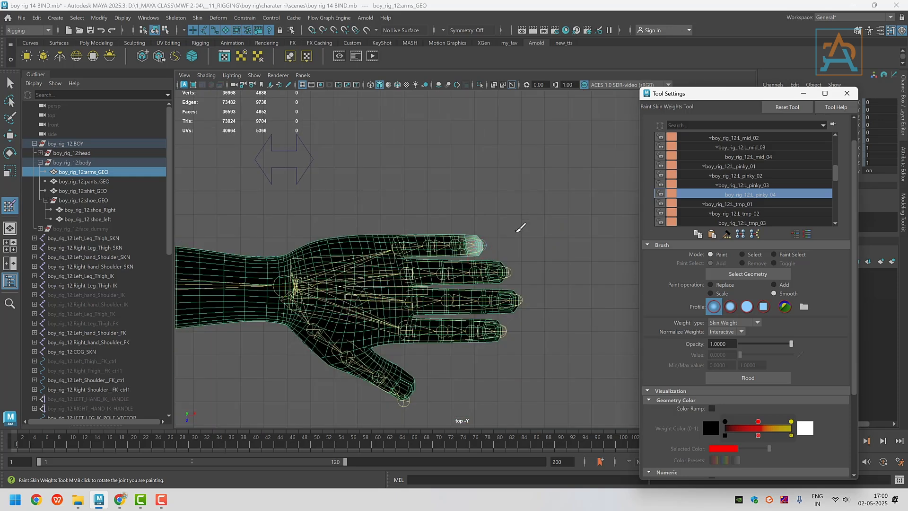
scroll(409, 279, up, 5)
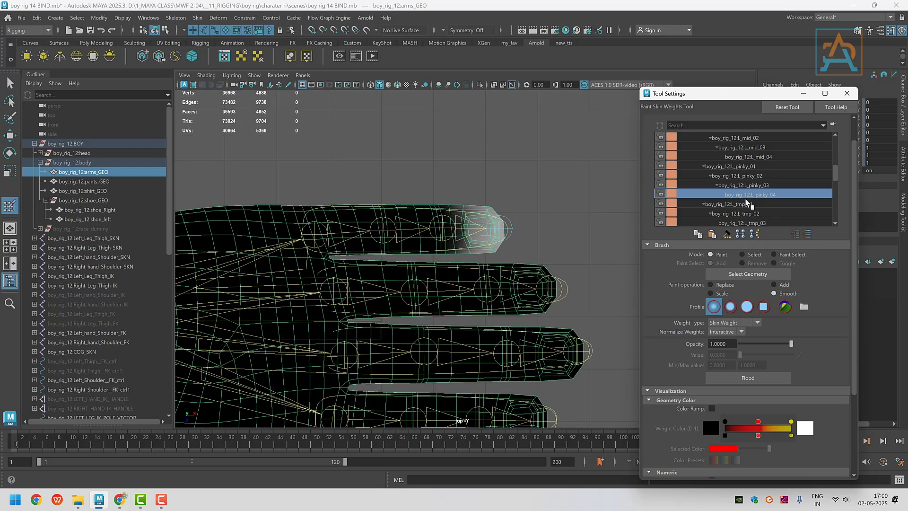
Make L_Ring_01 the active influence and examine its weights around the ring finger's base.
scroll(741, 210, up, 4)
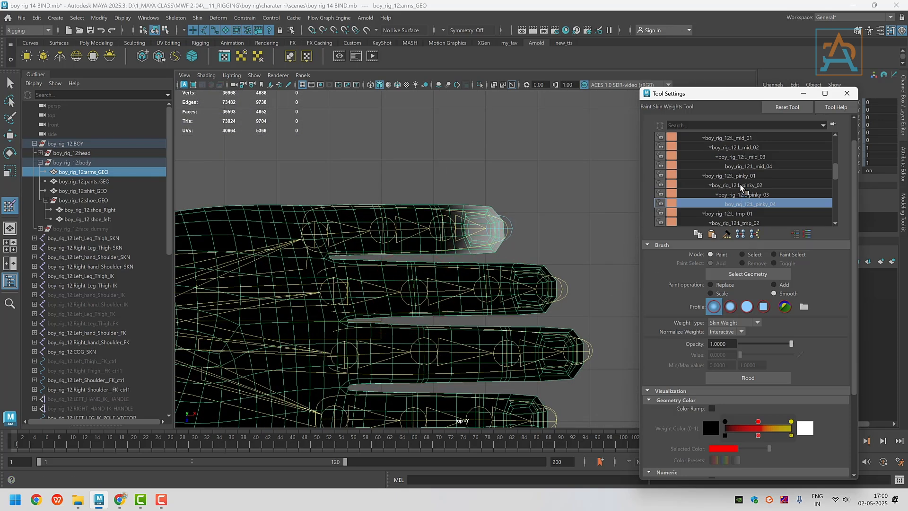
scroll(739, 171, up, 6)
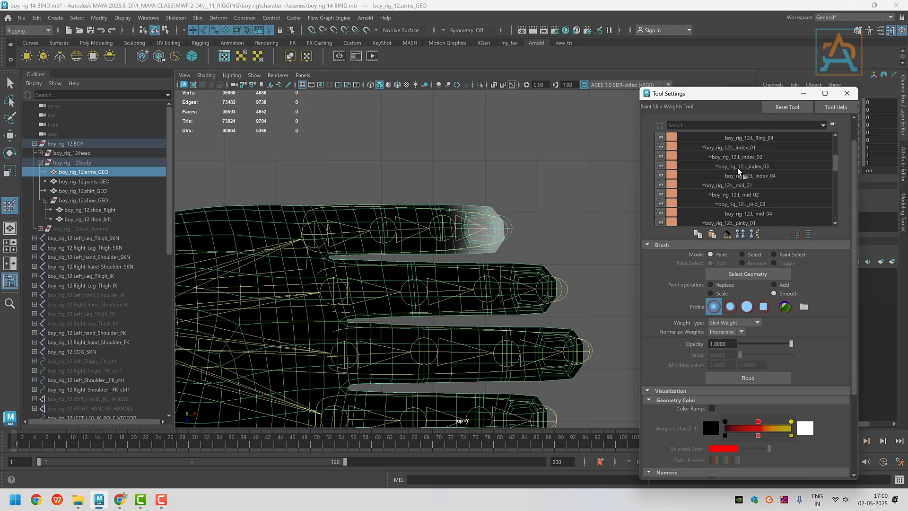
click(734, 158)
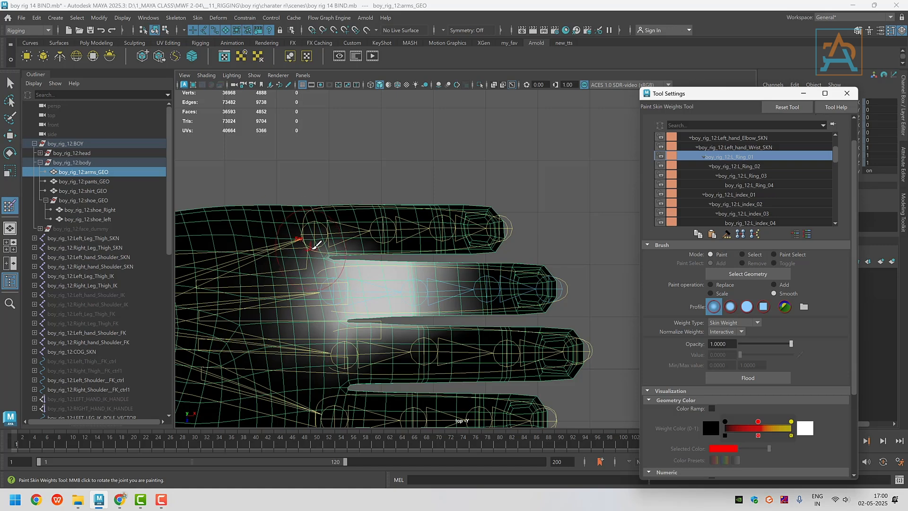
alt+middle_drag(400, 279, 425, 254)
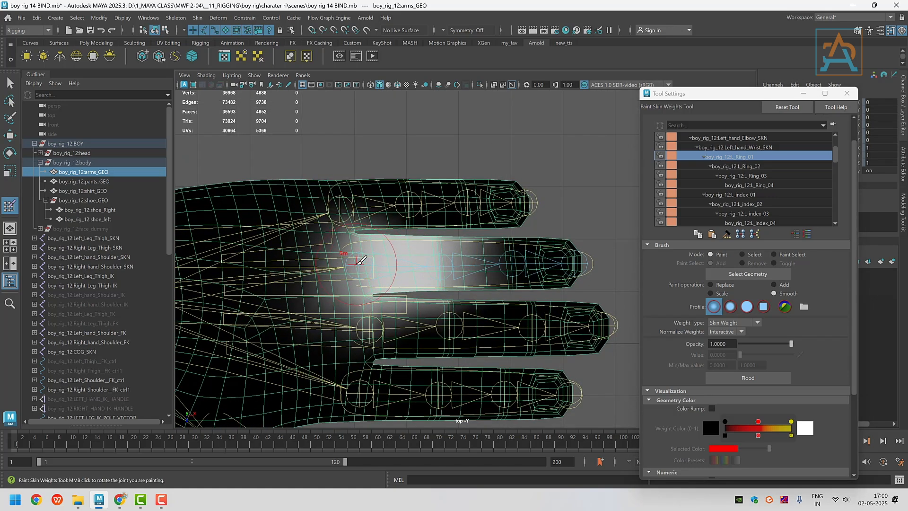
scroll(361, 260, up, 2)
alt+middle_drag(361, 261, 348, 227)
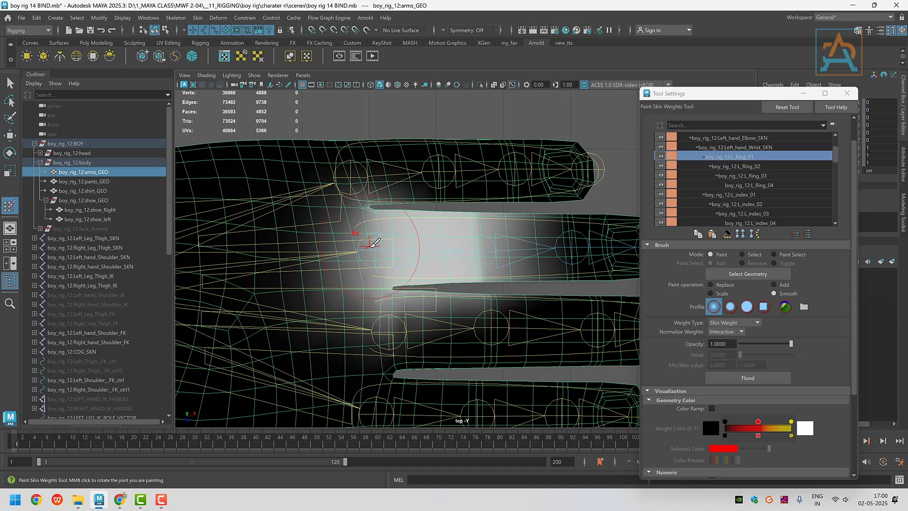
scroll(371, 244, down, 3)
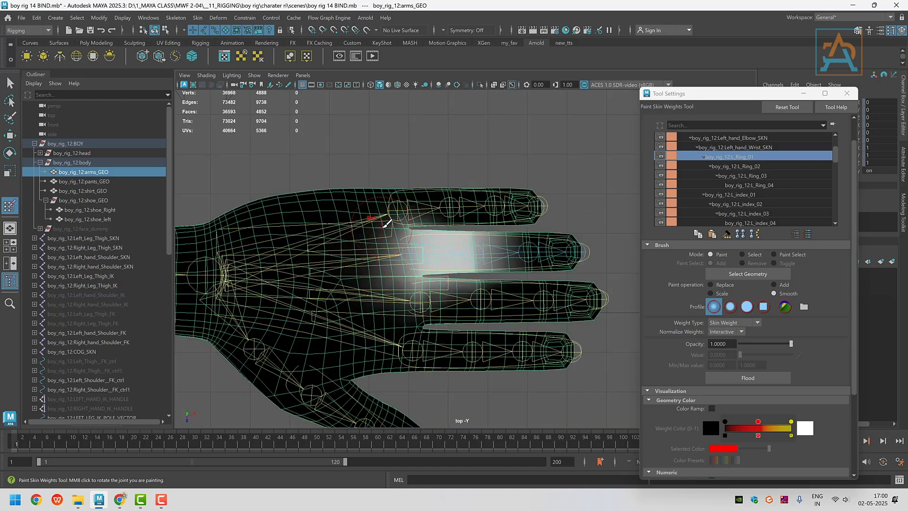
scroll(402, 231, up, 1)
scroll(403, 230, up, 1)
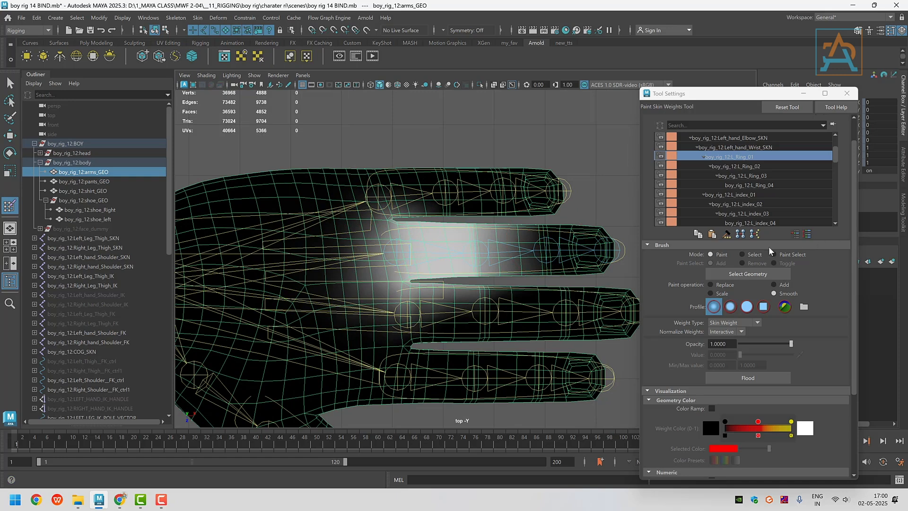
Select the vertices of the left pinky, middle and index fingers, leaving out the ring finger, and return to painting the L_Ring_01 weights.
click(742, 255)
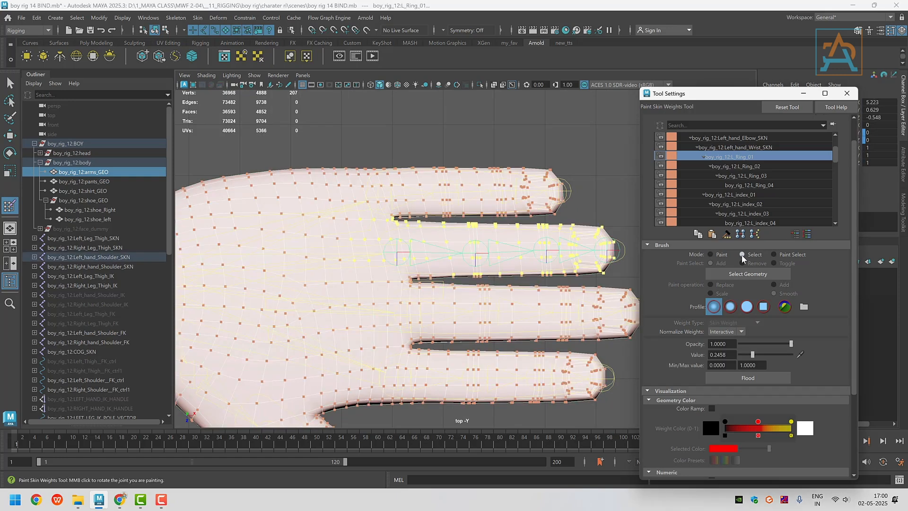
click(166, 30)
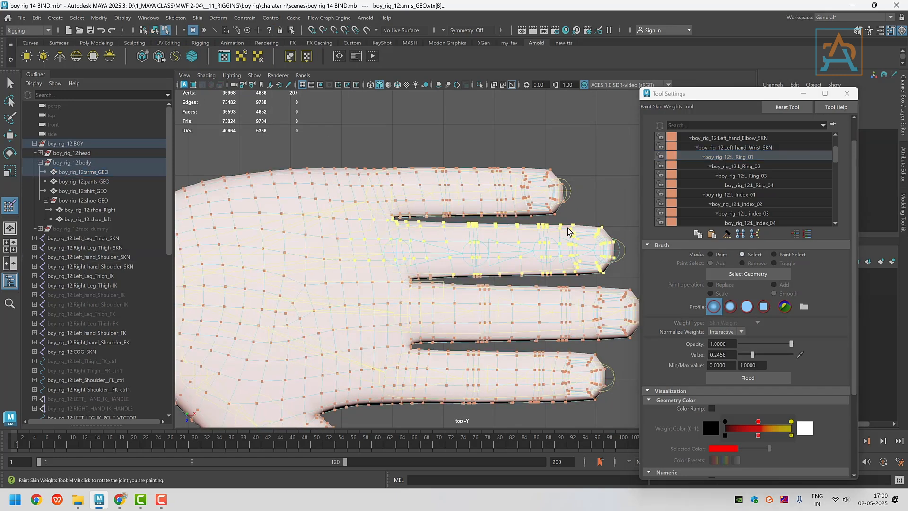
alt+middle_drag(499, 262, 481, 250)
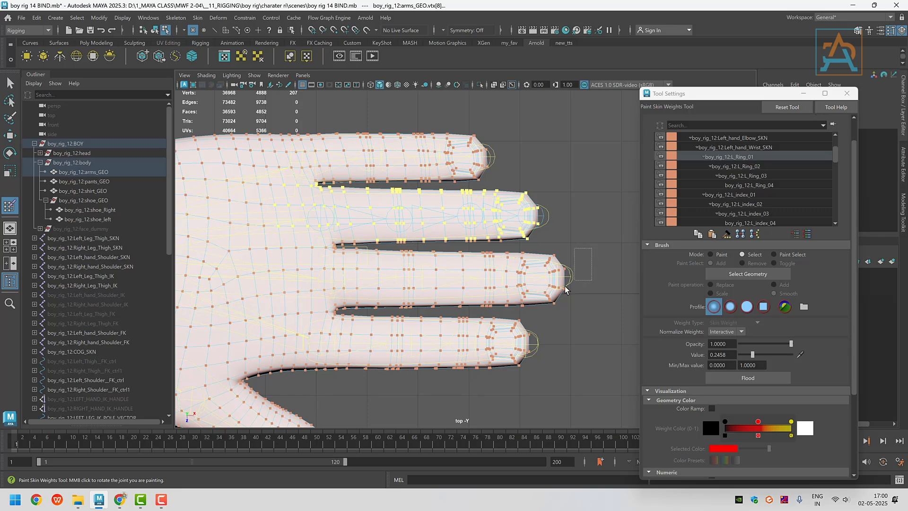
drag(564, 286, 297, 396)
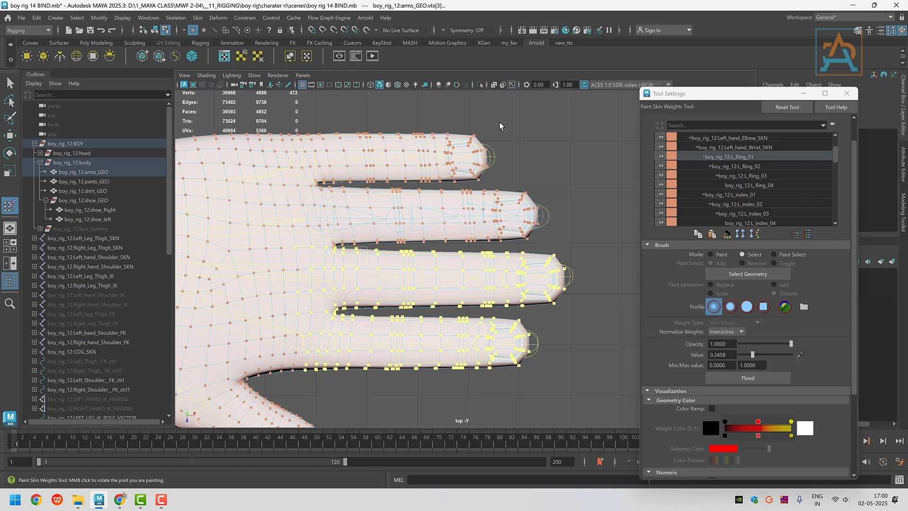
drag(500, 124, 282, 181)
click(711, 255)
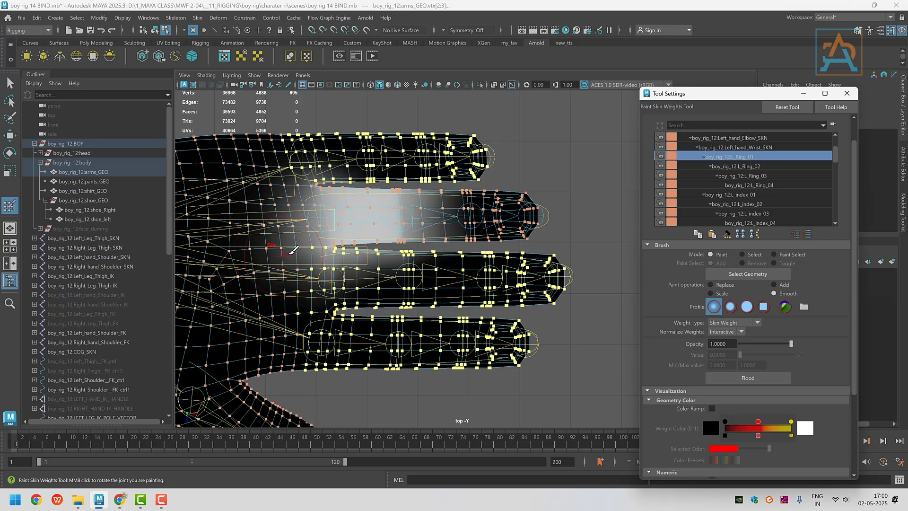
Extend the vertex selection from the neighboring fingers' bases into the palm, and compare the L_Ring_01 weights with and without components displayed.
click(740, 254)
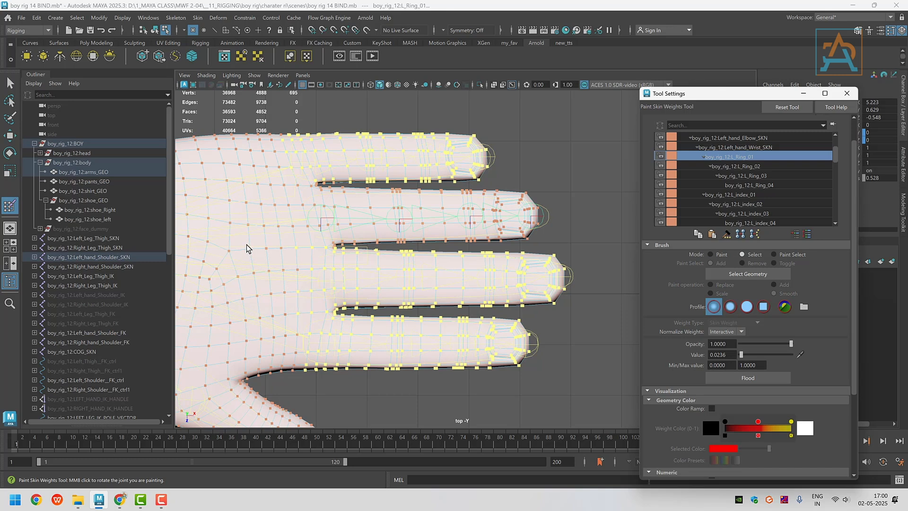
click(303, 303)
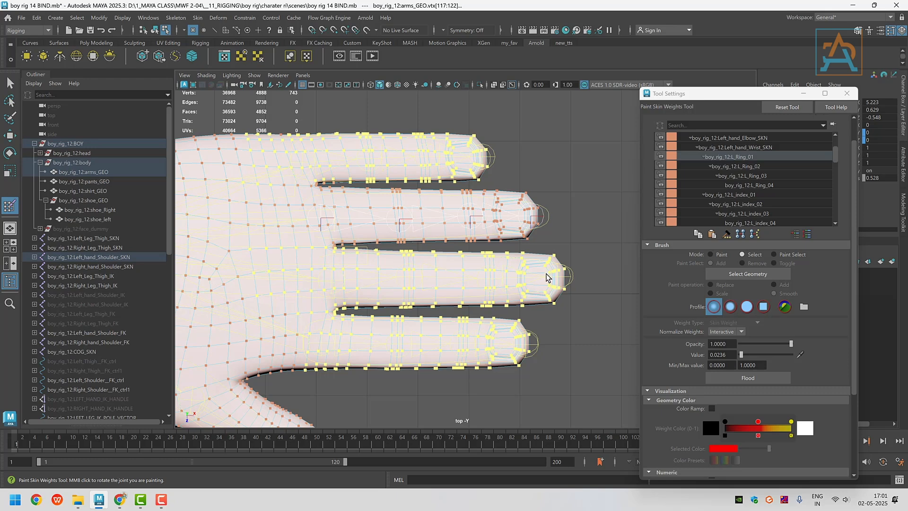
click(710, 254)
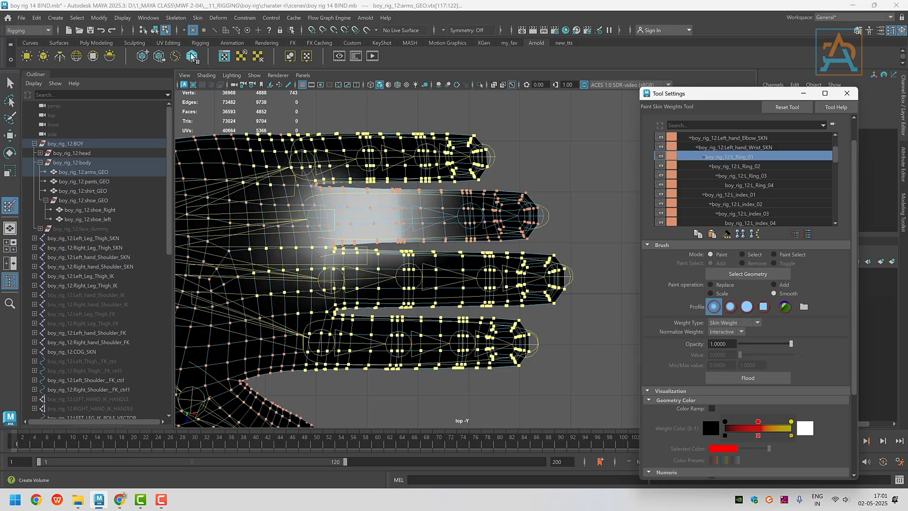
click(154, 30)
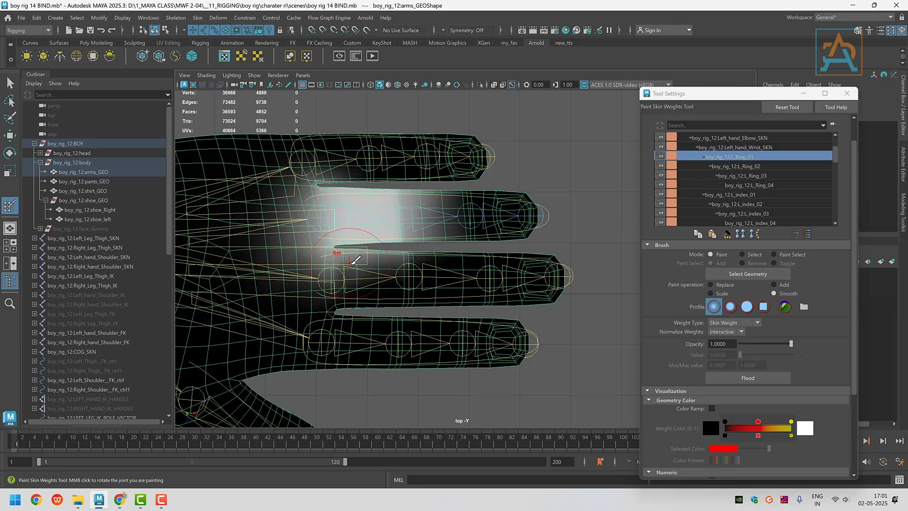
click(165, 32)
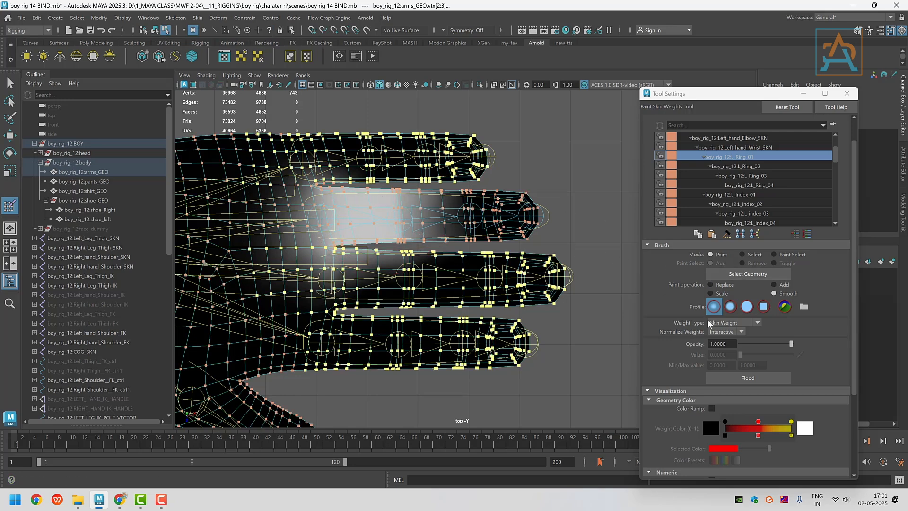
Flood the L_Ring_01 weights on the selected vertices with Replace at value 0, and flood them once more with Smooth at opacity 1.
click(724, 284)
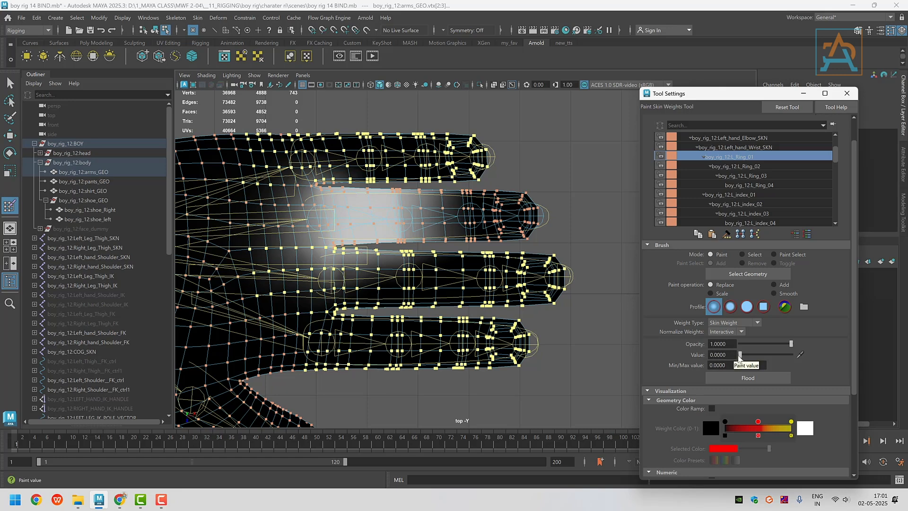
drag(740, 355, 746, 356)
click(739, 378)
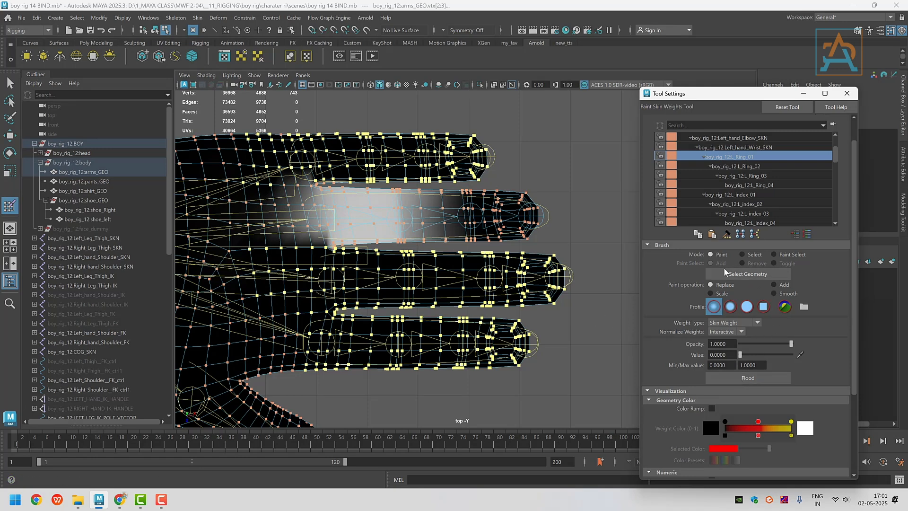
click(774, 293)
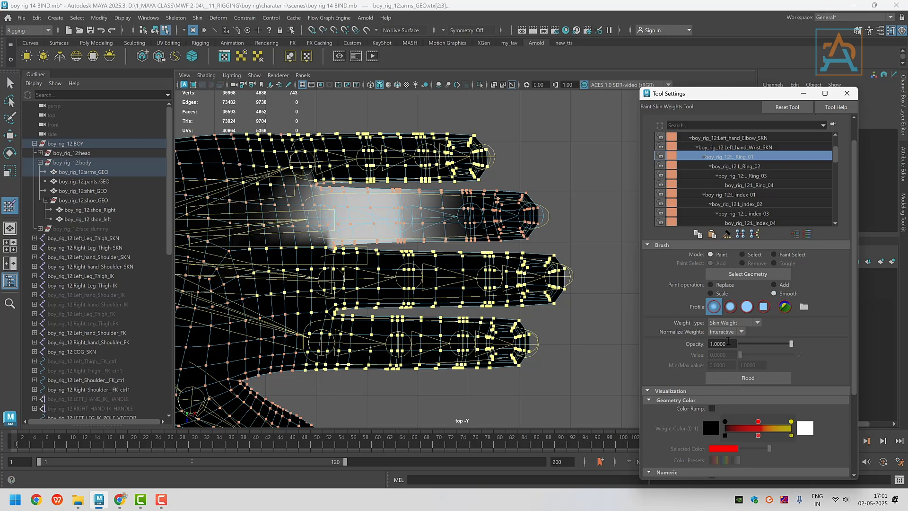
click(751, 379)
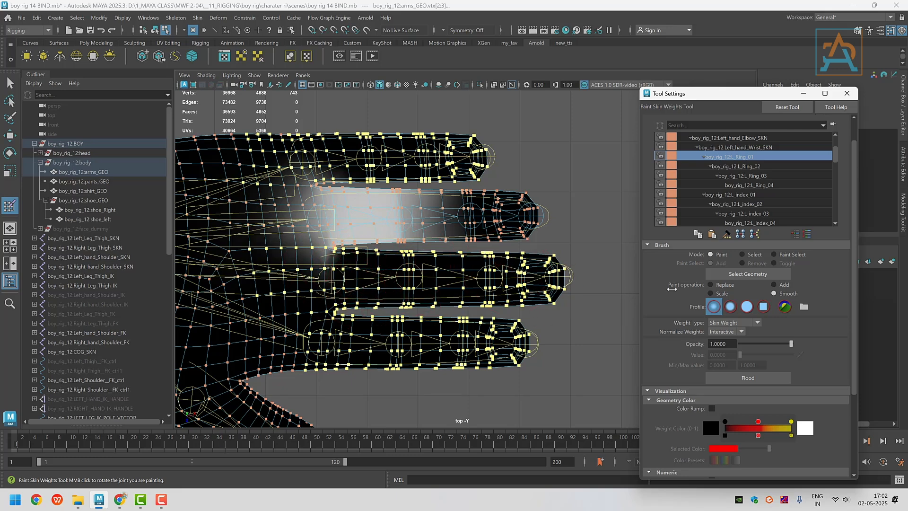
Make L_Ring_02 the active influence with the Replace operation at value 0, and inspect the L_Ring_03 and L_Ring_04 weights toward the fingertip.
click(739, 166)
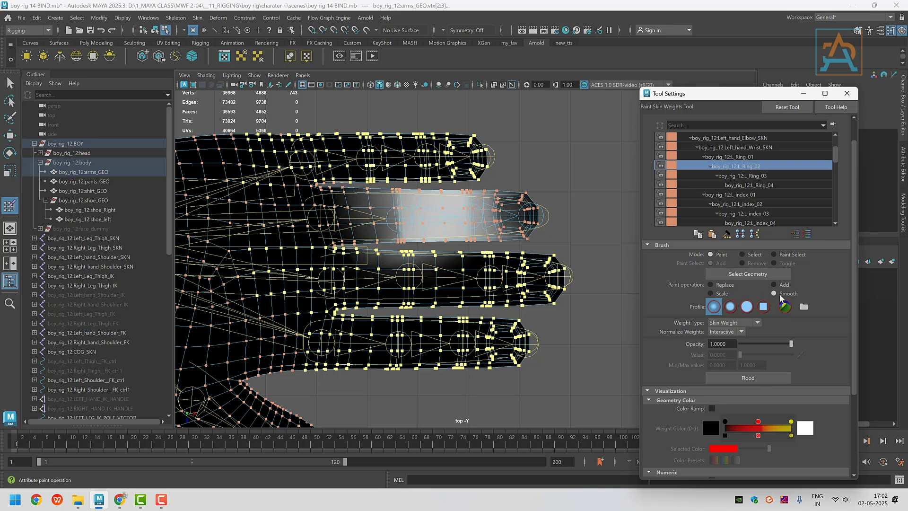
click(717, 285)
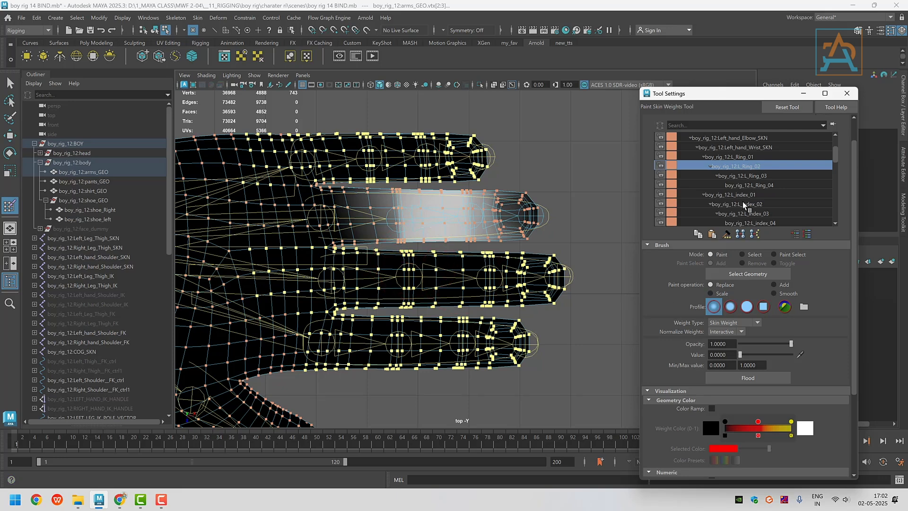
click(742, 176)
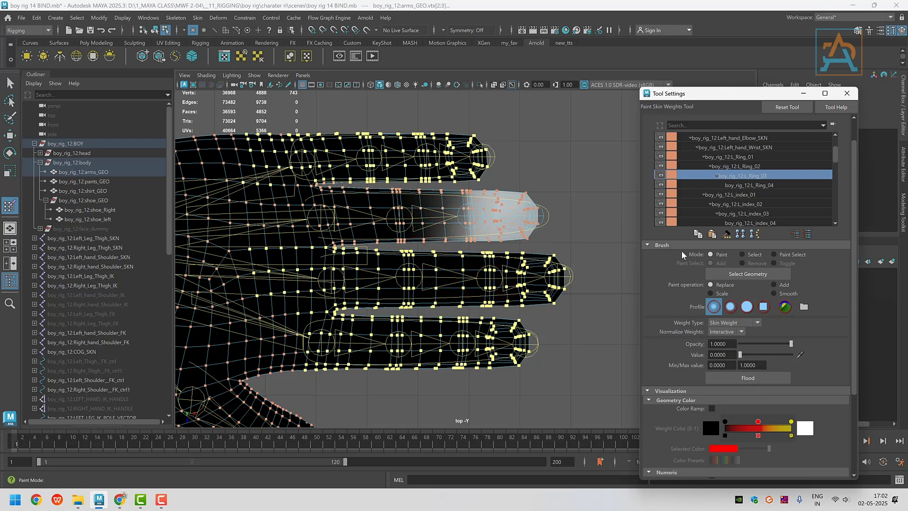
click(764, 185)
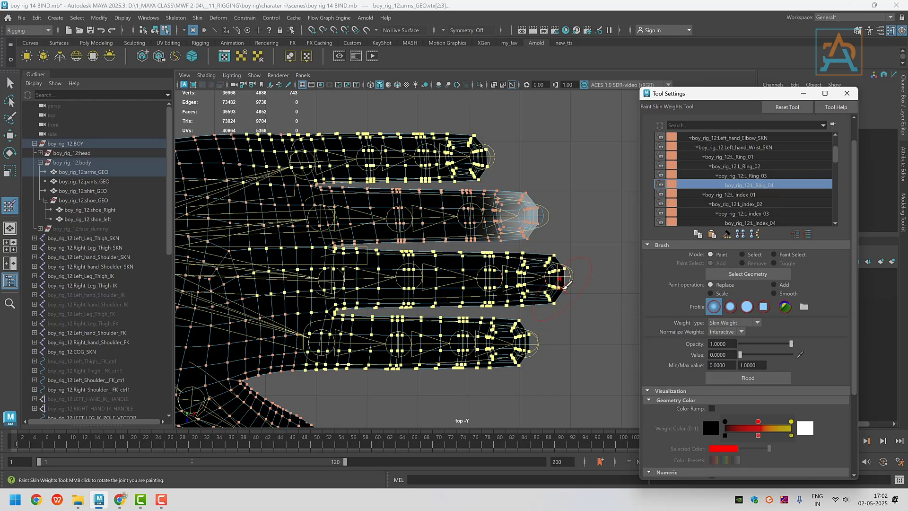
Make L_mid_01 the active influence, select the vertices of the index and ring fingers beside the middle finger, and return to painting.
scroll(753, 191, down, 2)
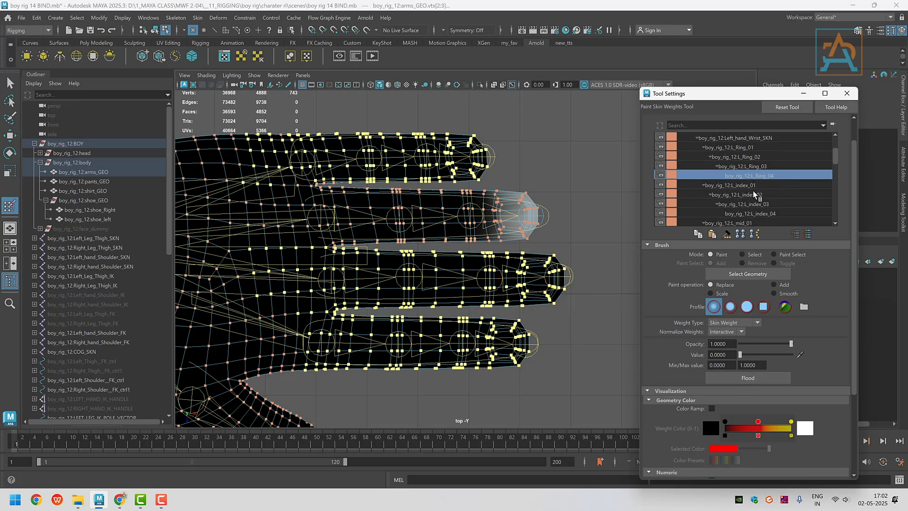
scroll(734, 176, up, 2)
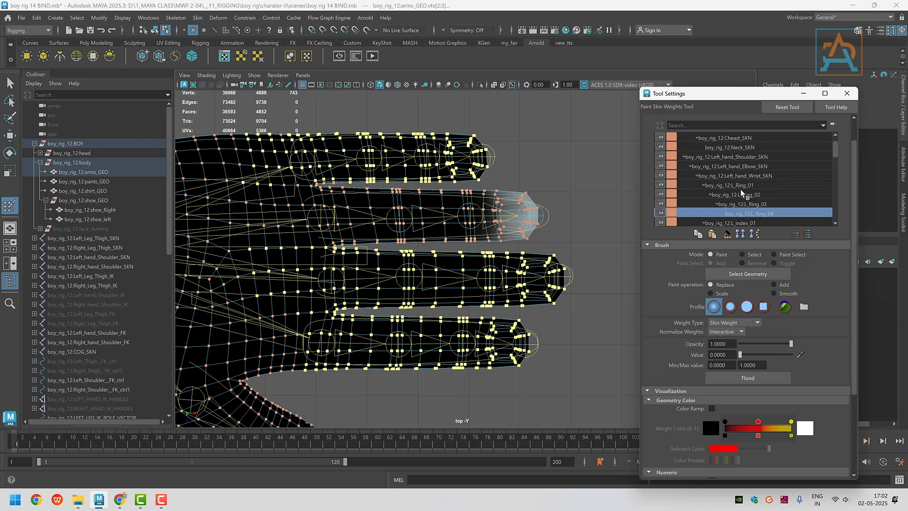
scroll(741, 192, down, 5)
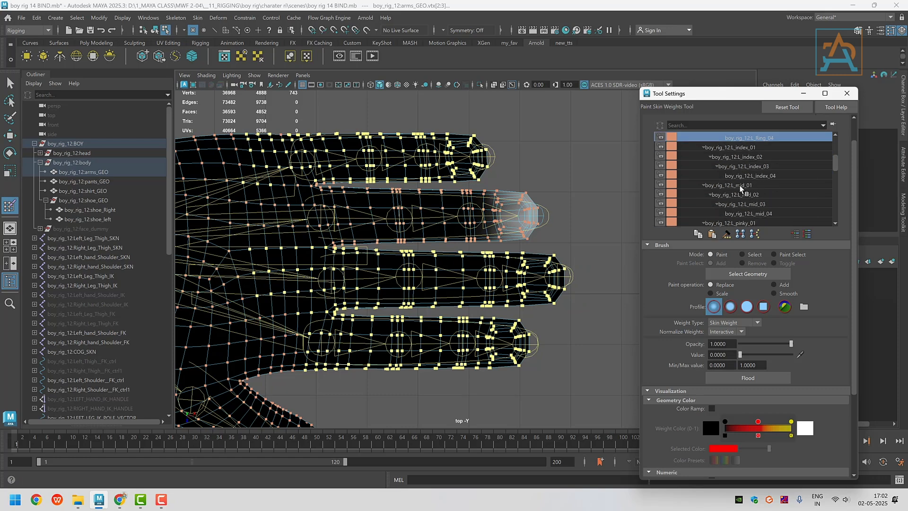
click(740, 185)
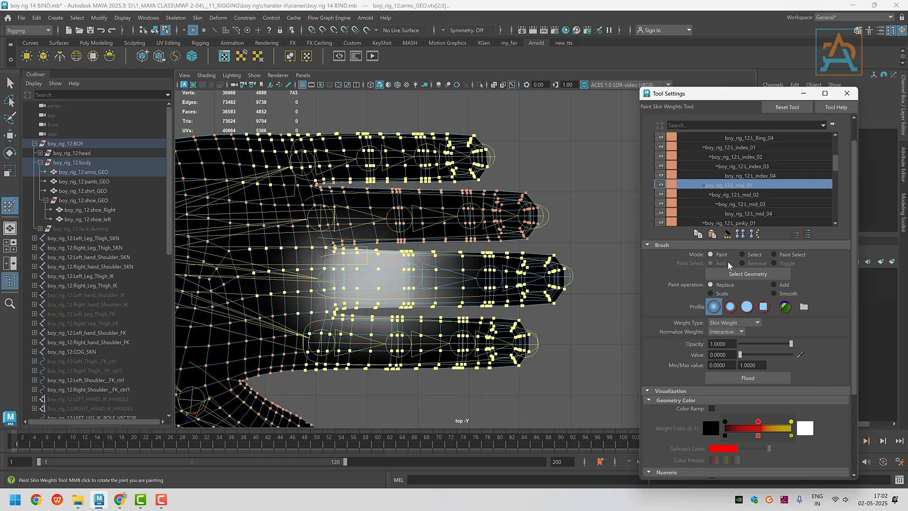
click(750, 254)
alt+middle_drag(464, 324, 493, 283)
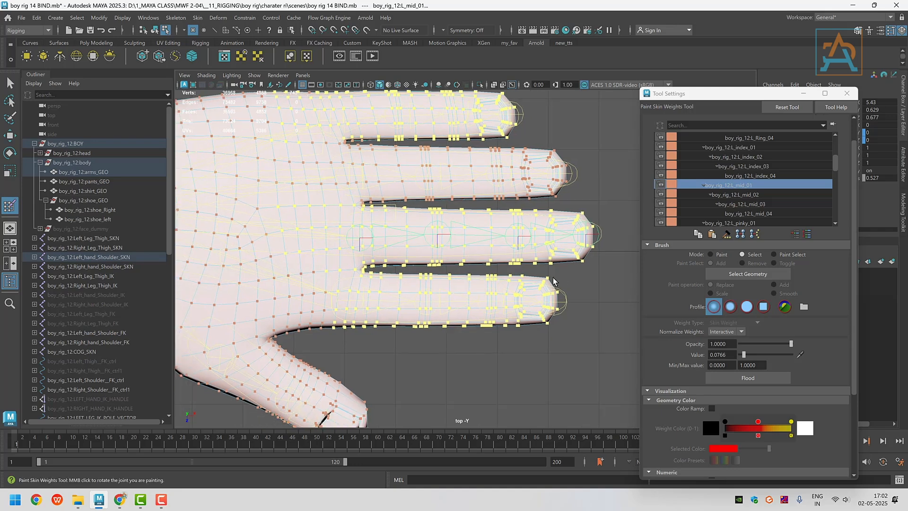
drag(578, 270, 295, 345)
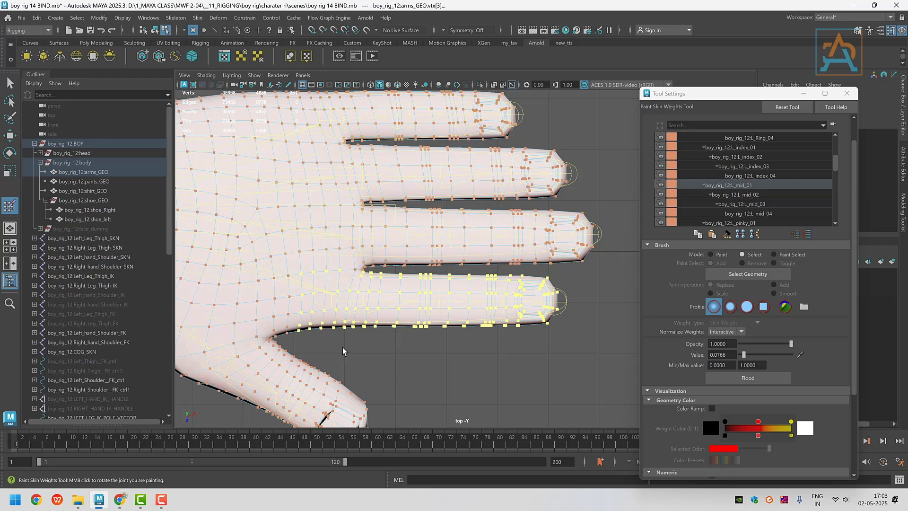
alt+middle_drag(416, 331, 412, 375)
drag(581, 194, 305, 251)
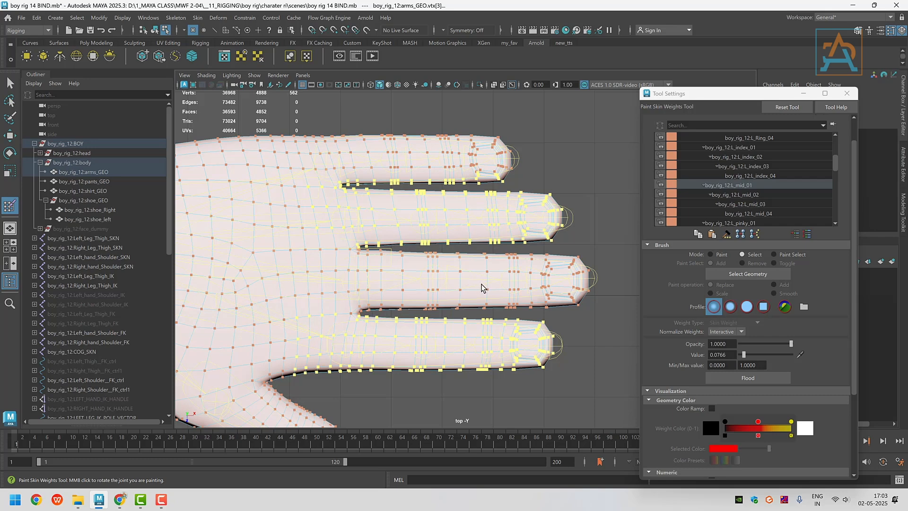
click(722, 255)
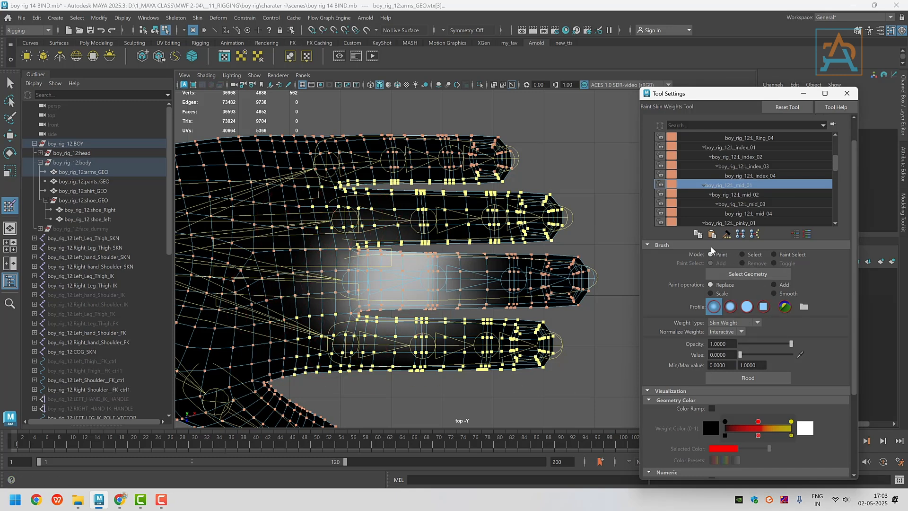
Try flooding the L_mid_01 weights on the selected index and ring fingers with Replace at value 0, followed by repeated Smooth floods.
click(744, 377)
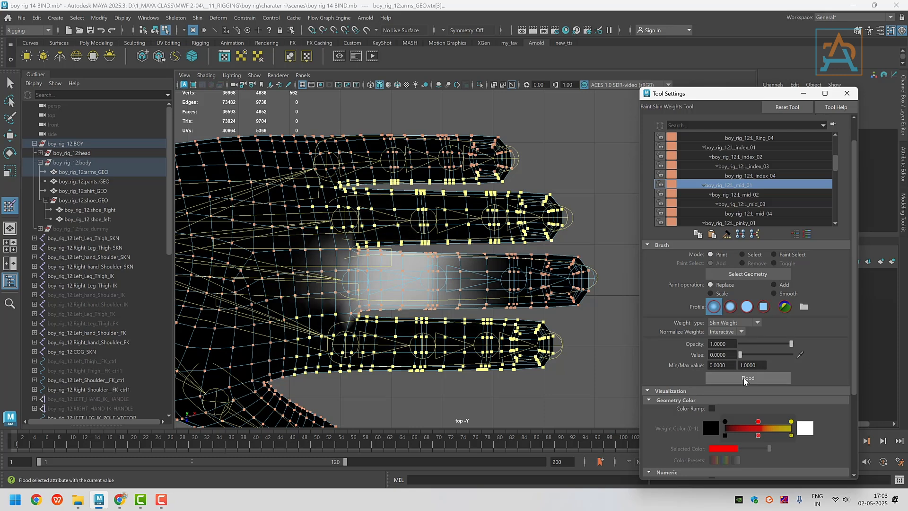
click(776, 293)
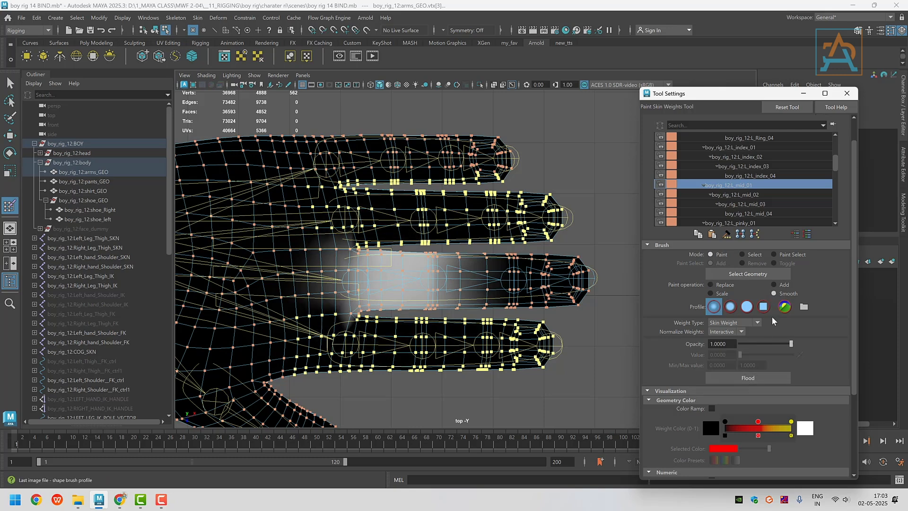
click(747, 377)
click(748, 377)
click(748, 377)
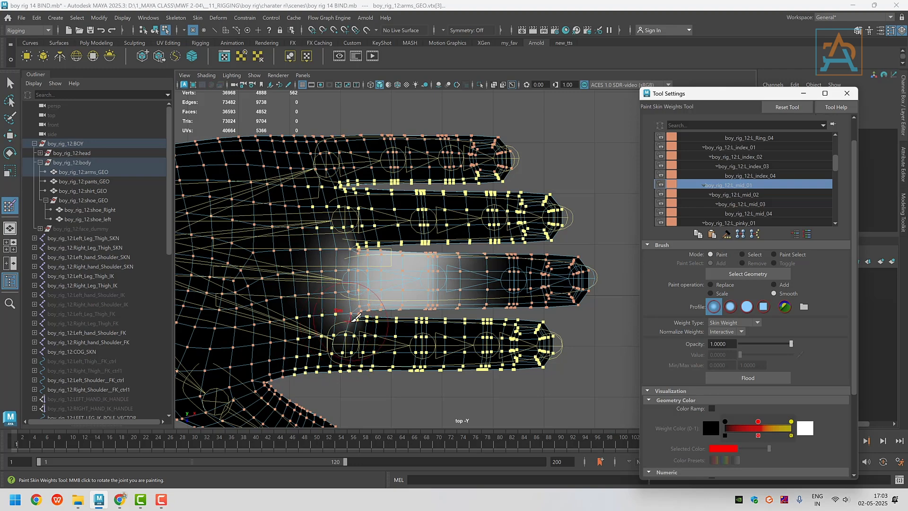
scroll(331, 346, up, 3)
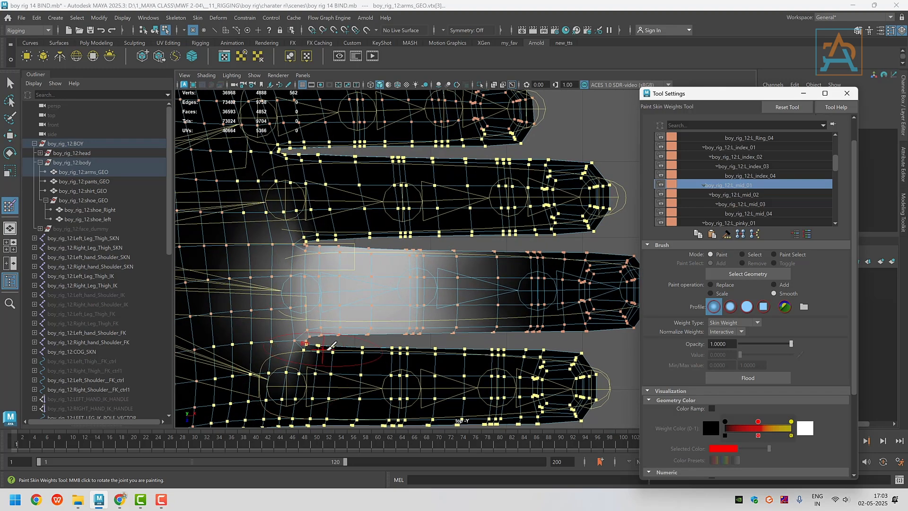
scroll(331, 346, up, 2)
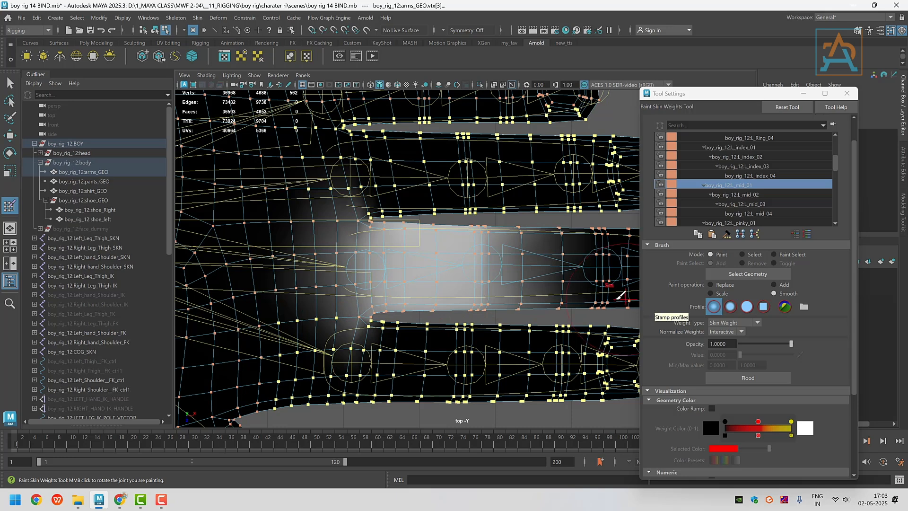
Undo the last floods of the L_mid_01 weights.
key(ctrl+z)
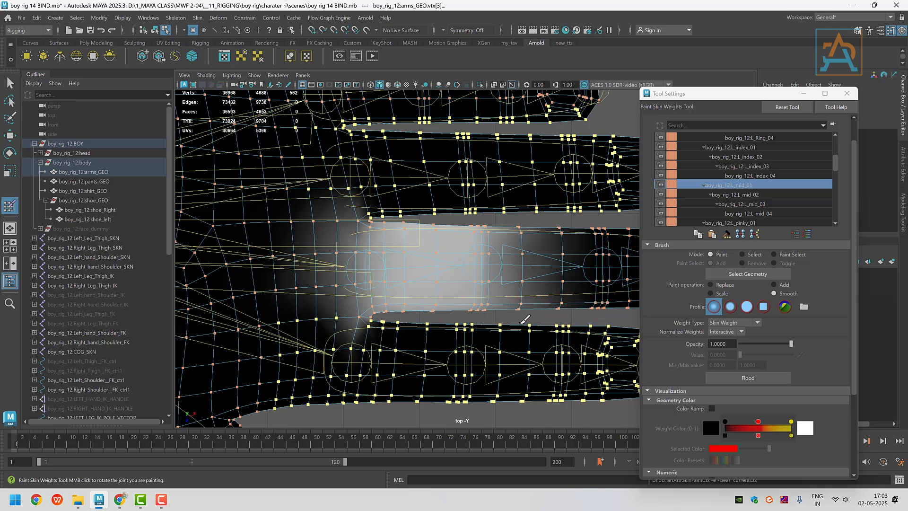
key(ctrl+z)
key(ctrl+z)
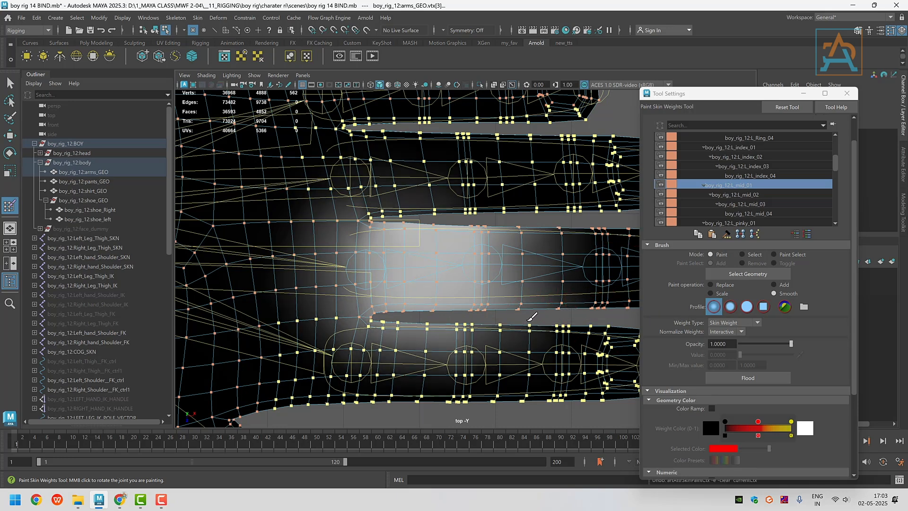
Add the vertex at the base between the index and middle fingers to the selection and flood its L_mid_01 weight with Replace at value 0.
click(746, 254)
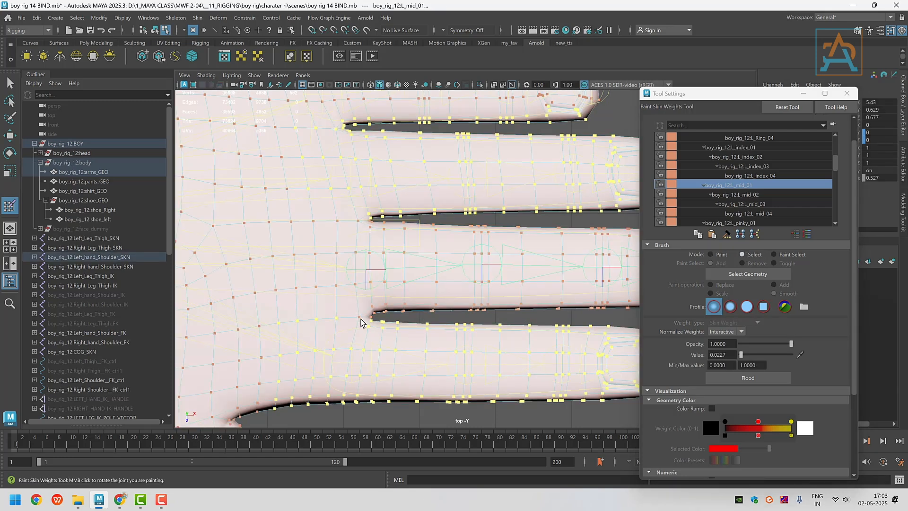
click(398, 356)
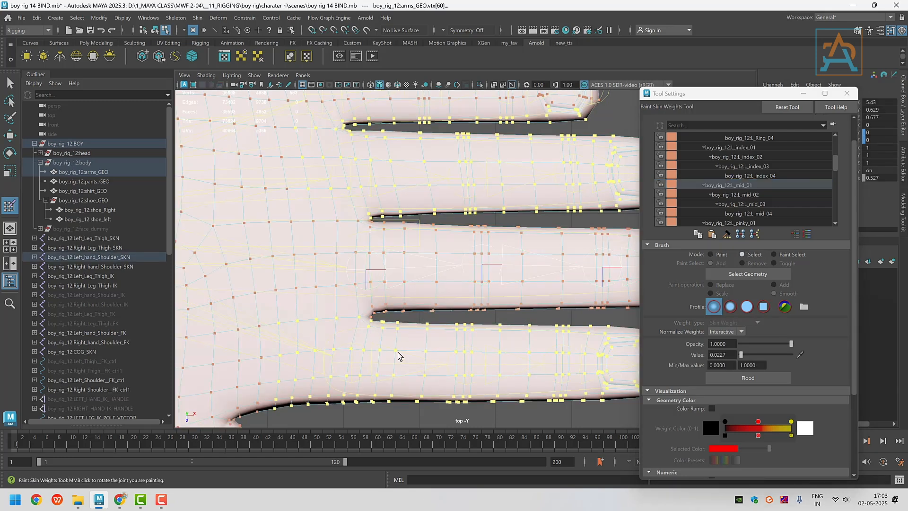
click(710, 254)
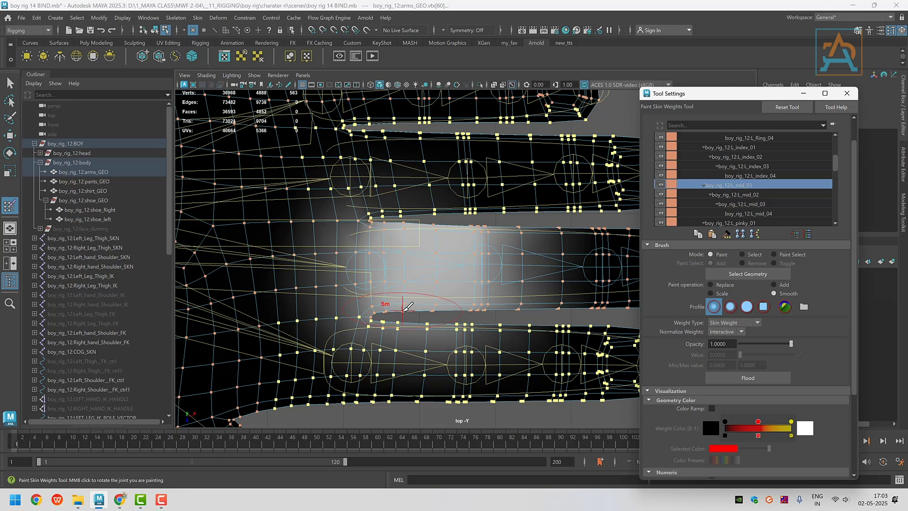
click(721, 285)
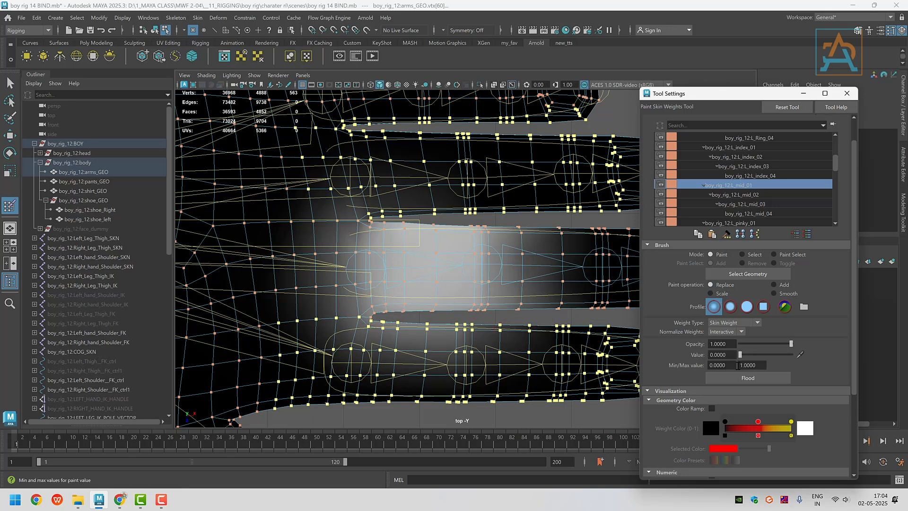
click(739, 379)
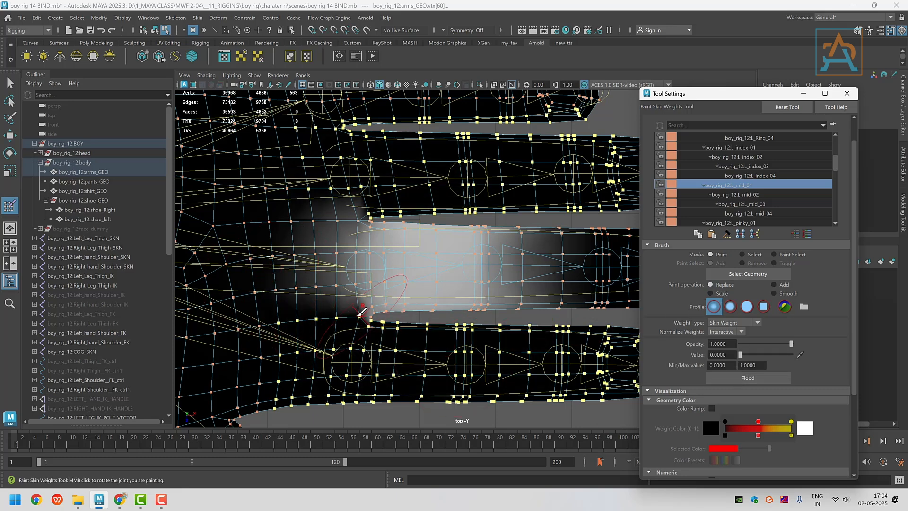
Add the vertices at the base between the ring and middle fingers to the selection and replace their L_mid_01 weights with 0.
scroll(323, 226, up, 1)
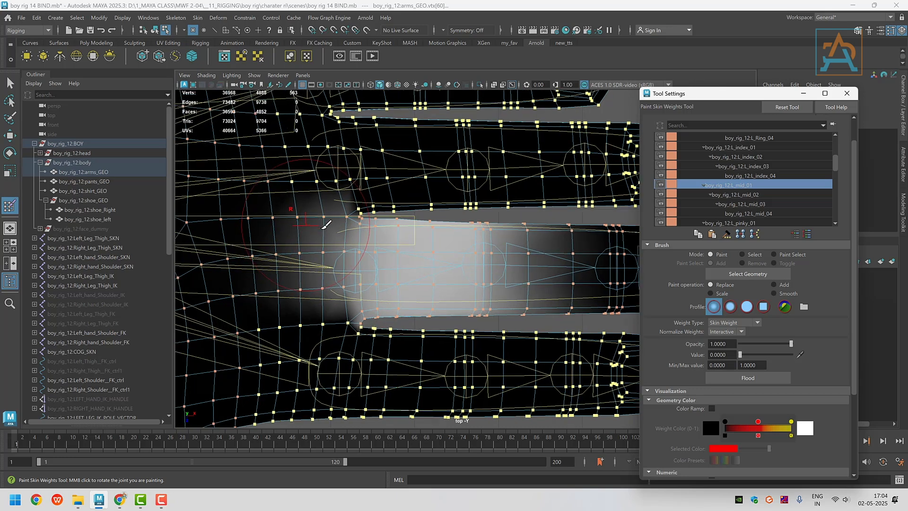
alt+middle_drag(324, 226, 373, 278)
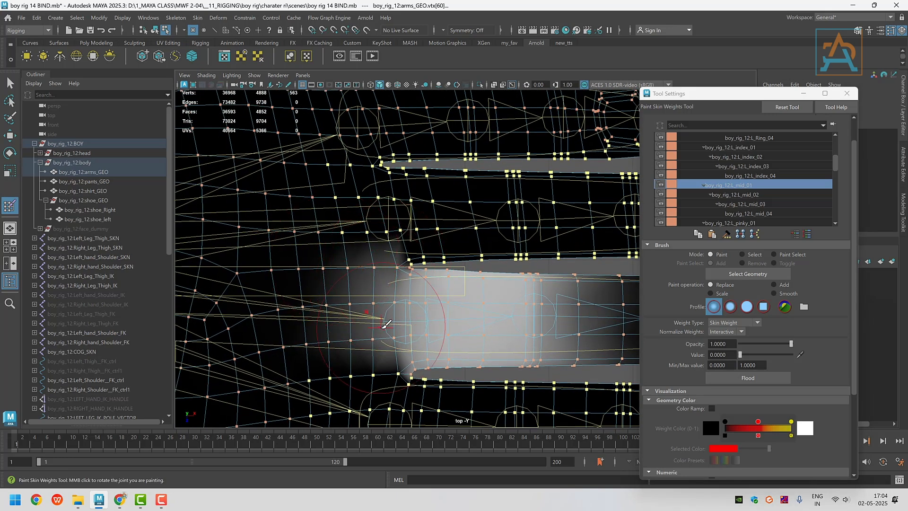
click(744, 255)
click(401, 270)
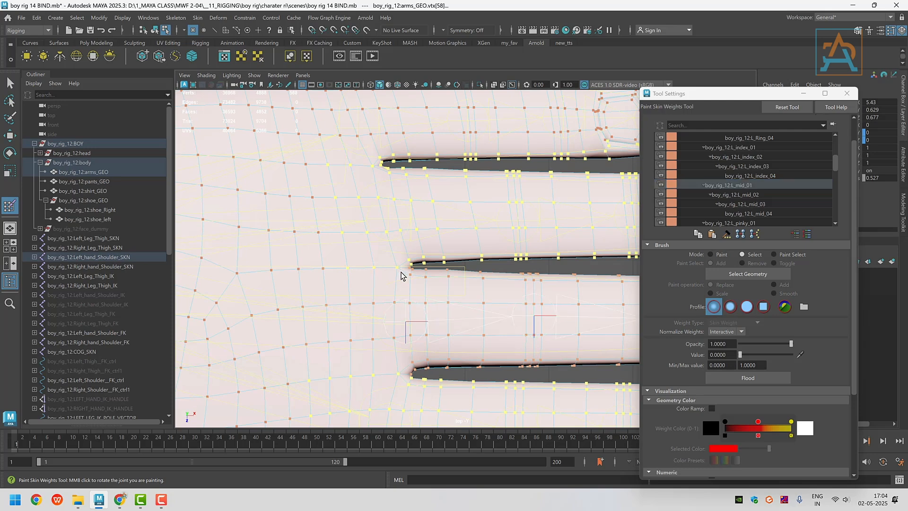
click(715, 255)
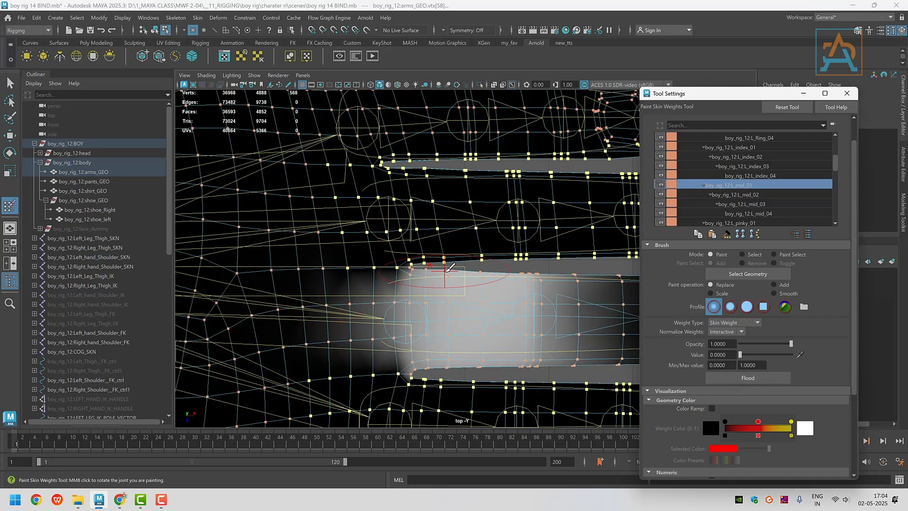
Flood the selected vertices' L_mid_01 weights with the Smooth operation and inspect the blend around the middle finger's base.
click(775, 293)
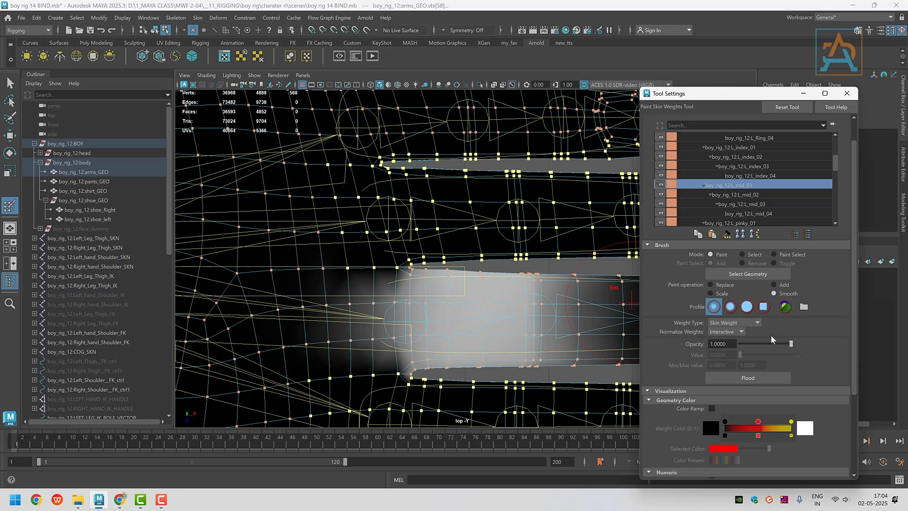
click(747, 378)
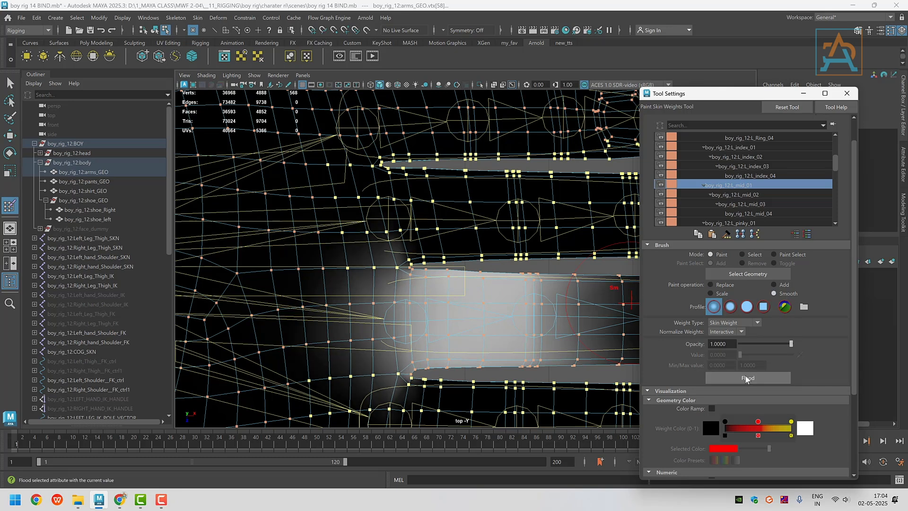
scroll(433, 295, down, 5)
scroll(427, 295, up, 4)
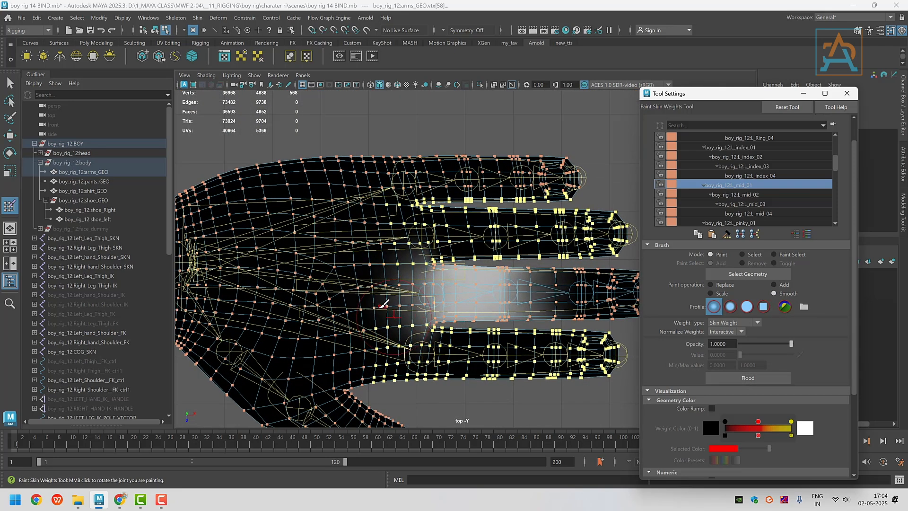
scroll(444, 307, up, 2)
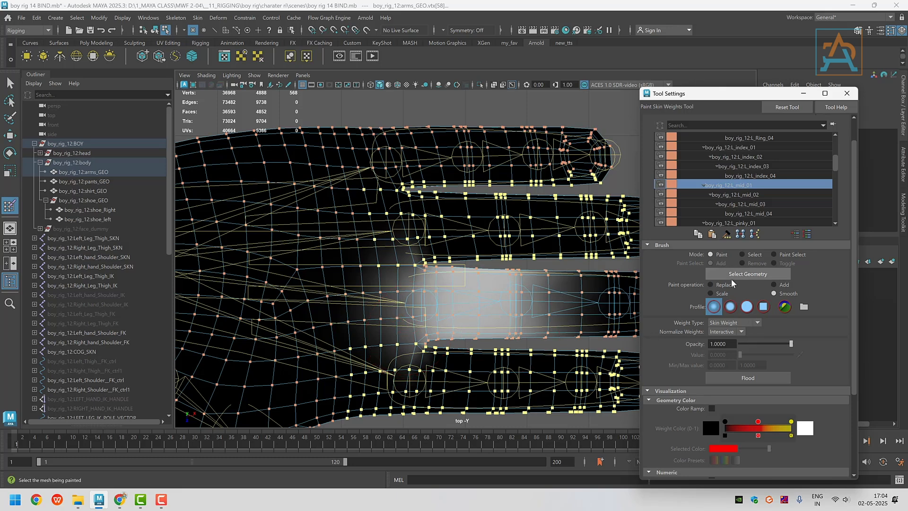
scroll(440, 332, up, 3)
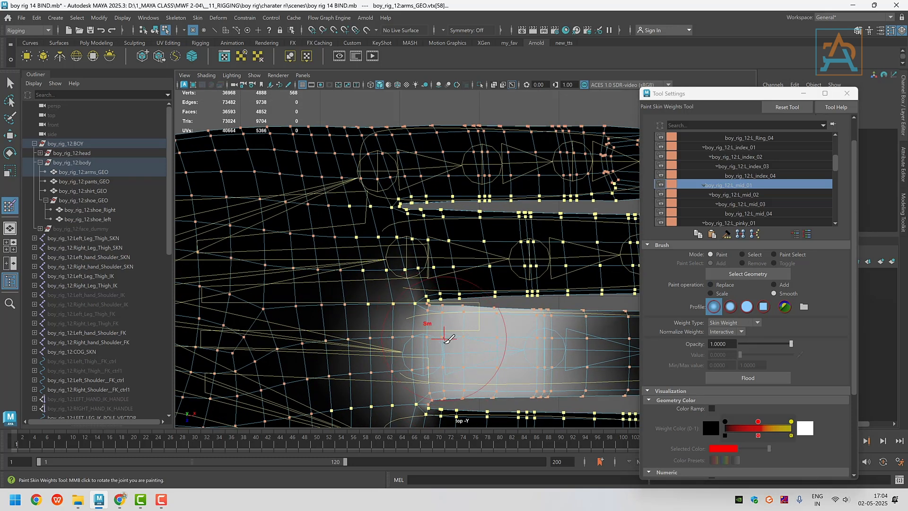
scroll(416, 331, down, 5)
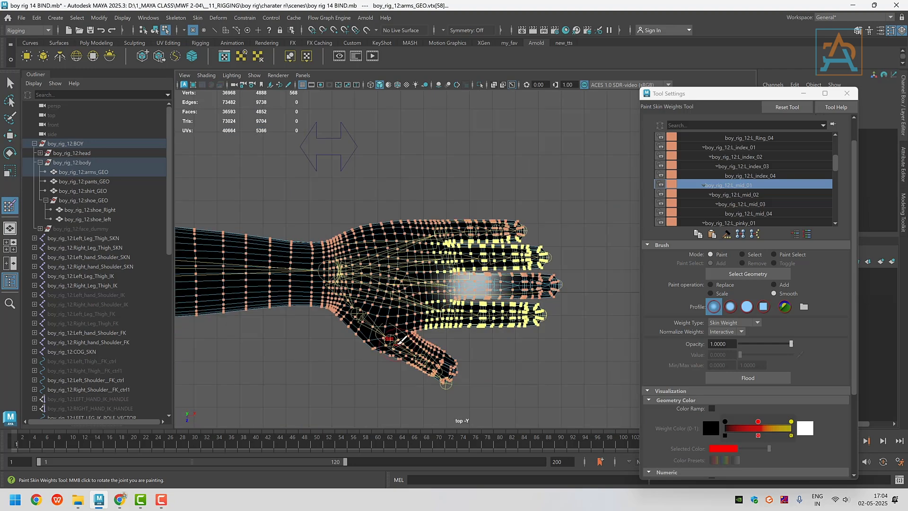
scroll(430, 257, up, 5)
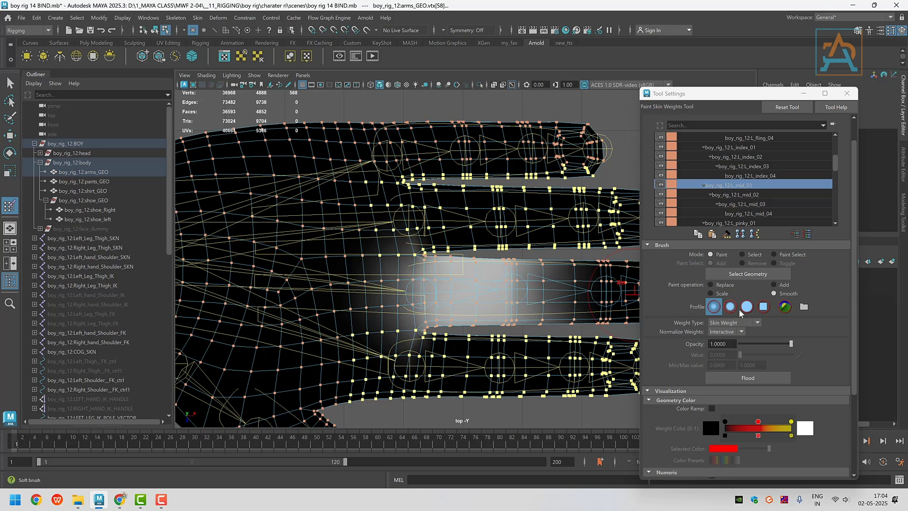
Make L_mid_02 the active influence and flood its weights on the selected index and ring fingers with Replace at value 0.
click(716, 283)
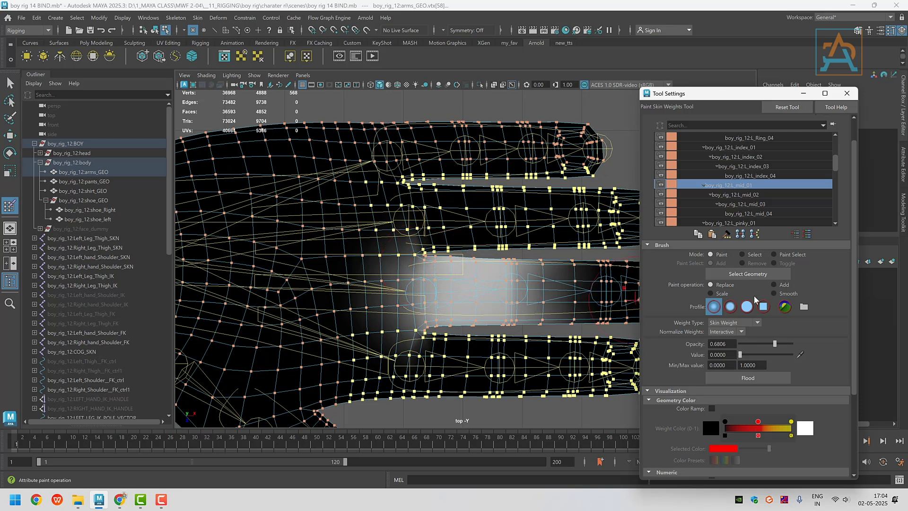
key(f)
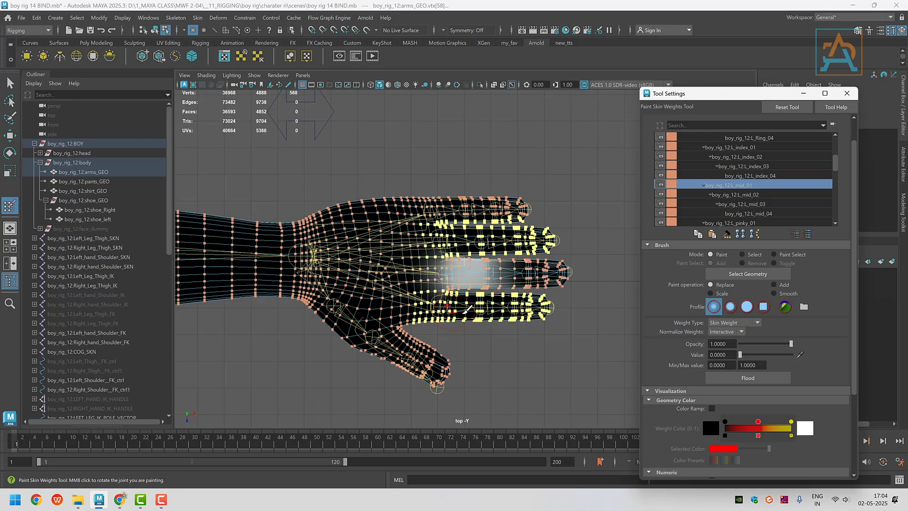
click(730, 194)
scroll(444, 291, up, 5)
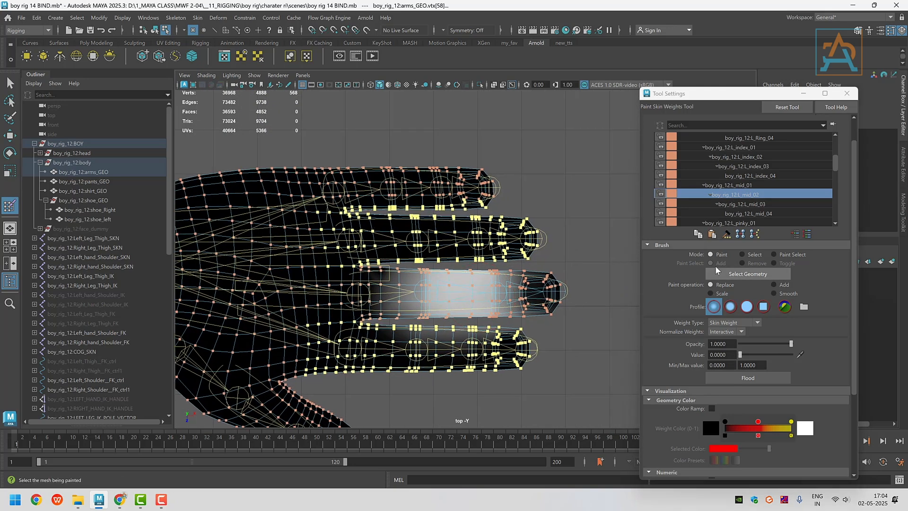
click(744, 378)
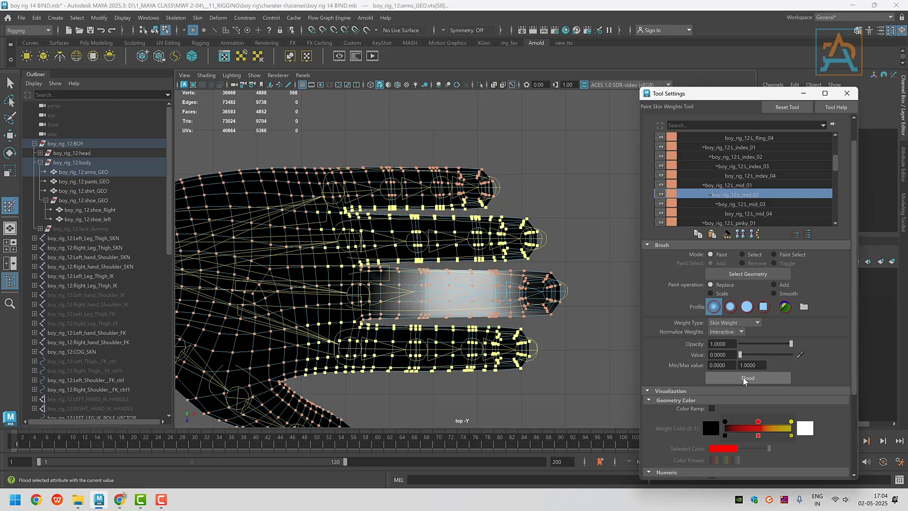
Flood the L_mid_03 and L_mid_04 weights on the selected index and ring fingers with Replace at value 0.
click(741, 204)
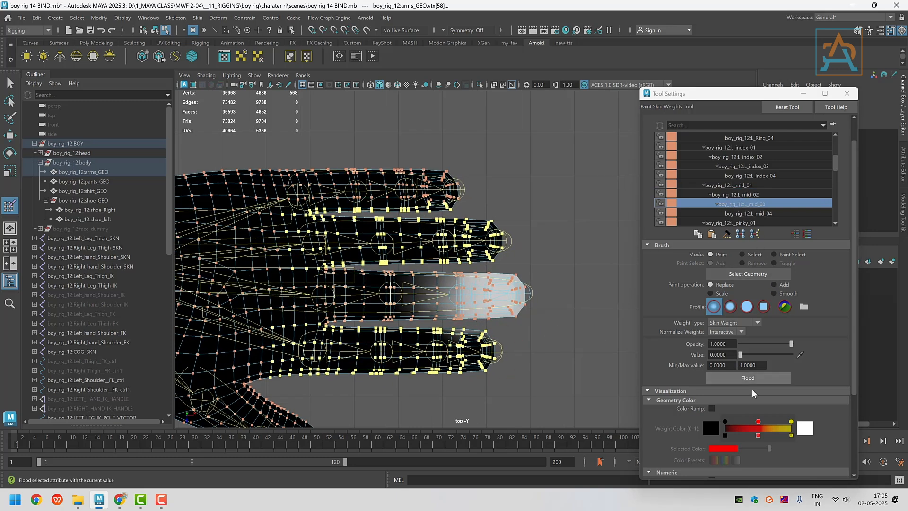
click(755, 214)
click(744, 379)
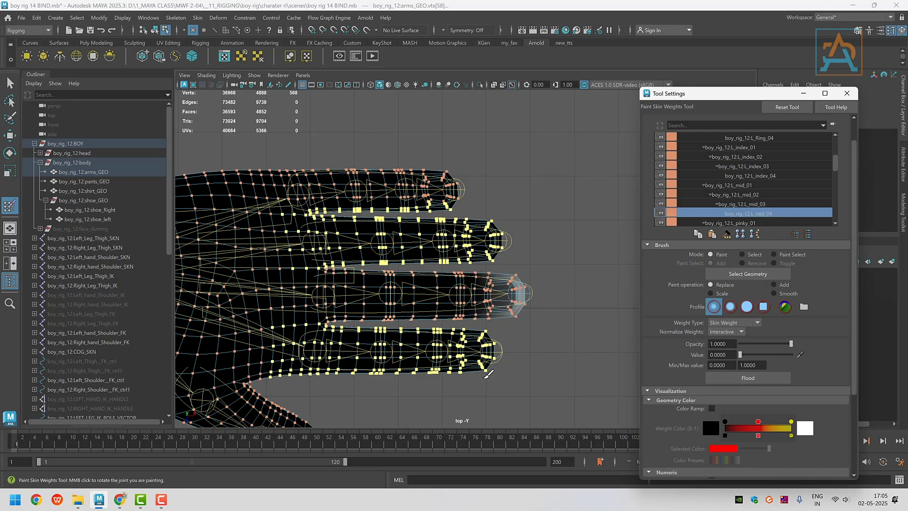
Make L_index_01 the active influence, select the vertices of the ring and middle fingers, and return to painting.
alt+middle_drag(451, 384, 478, 327)
scroll(740, 205, up, 4)
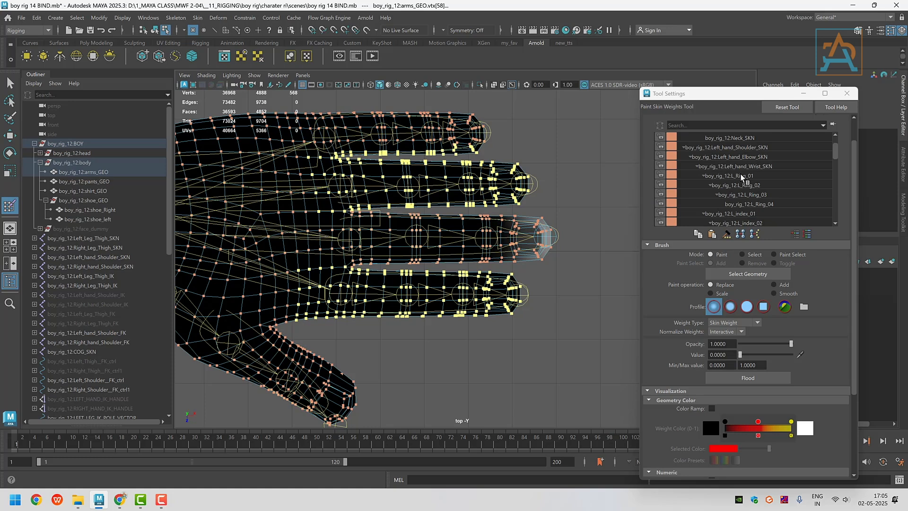
click(742, 214)
alt+middle_drag(358, 287, 388, 300)
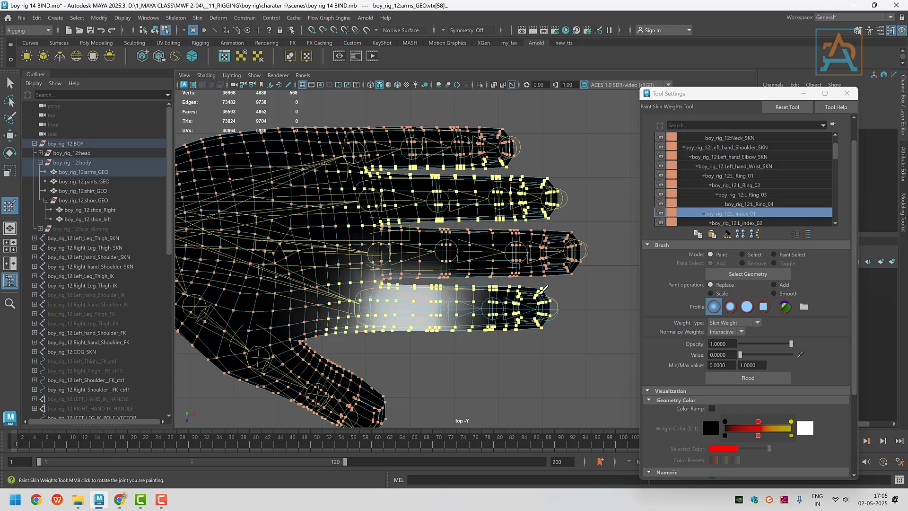
click(742, 254)
alt+middle_drag(470, 311, 453, 323)
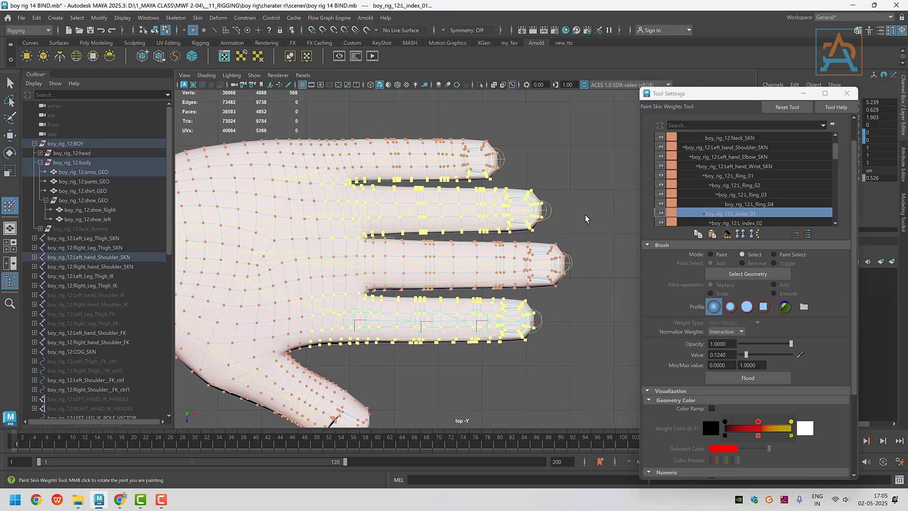
drag(574, 191, 313, 298)
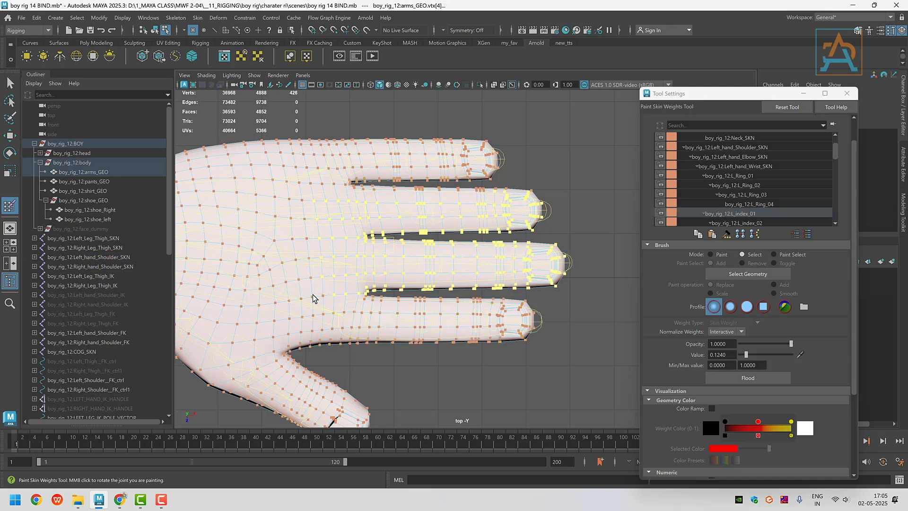
click(720, 255)
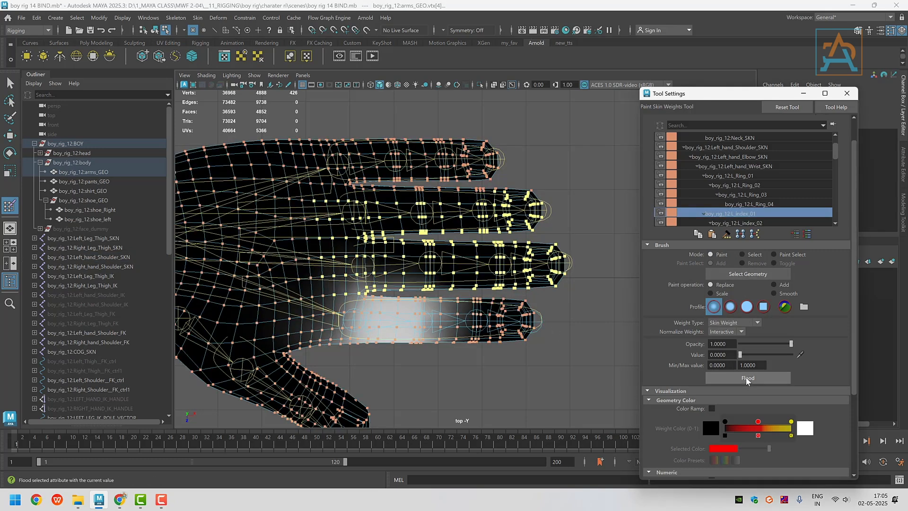
Flood the L_index_01 weights on the selected ring and middle fingers with Replace at value 0 and check the hand in perspective.
click(747, 379)
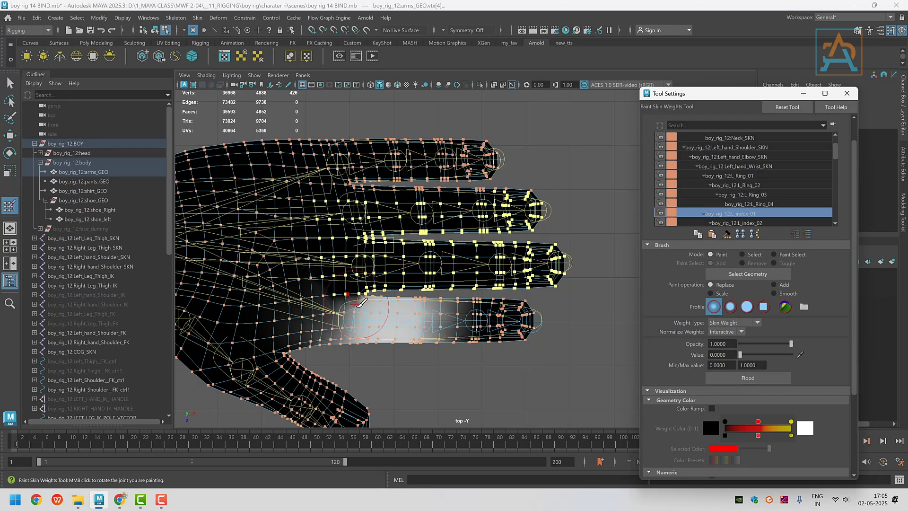
key(space)
key(space)
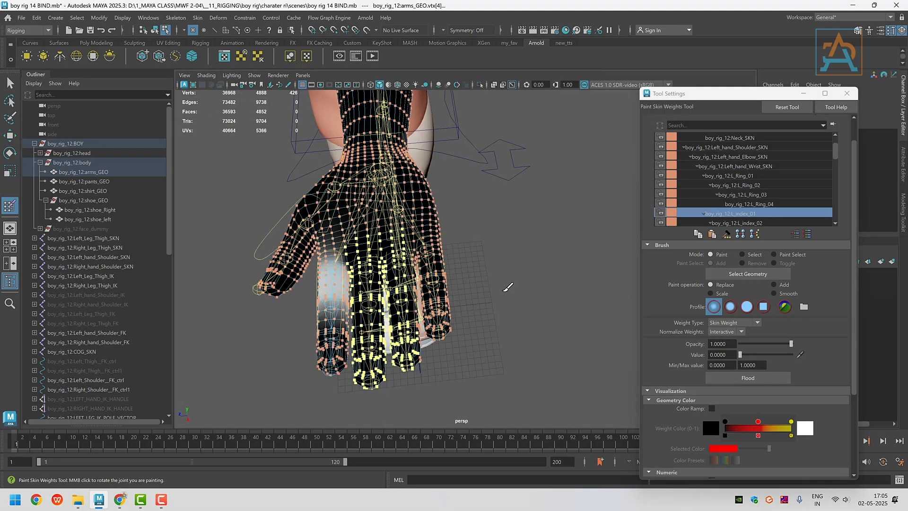
mouse_move(388, 307)
alt+mouse_down()
mouse_move(430, 312)
mouse_move(435, 290)
mouse_move(419, 280)
alt+mouse_up()
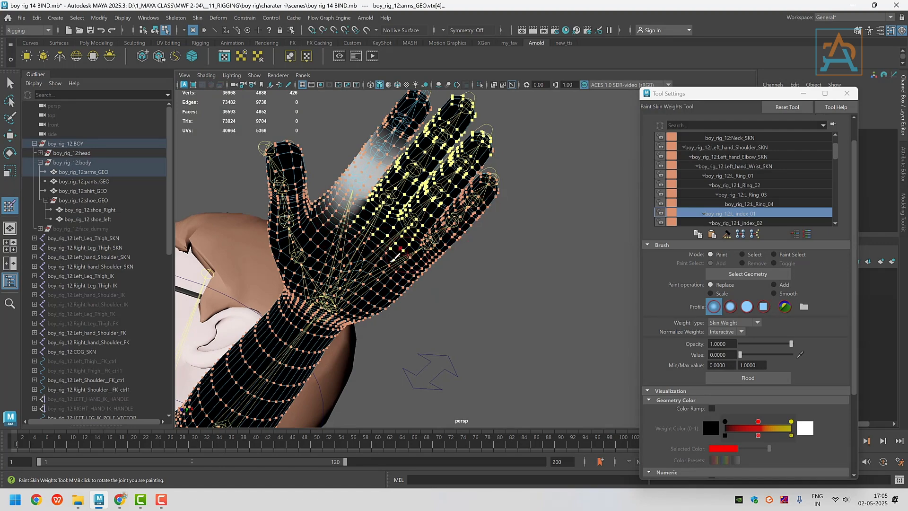
key(space)
key(space)
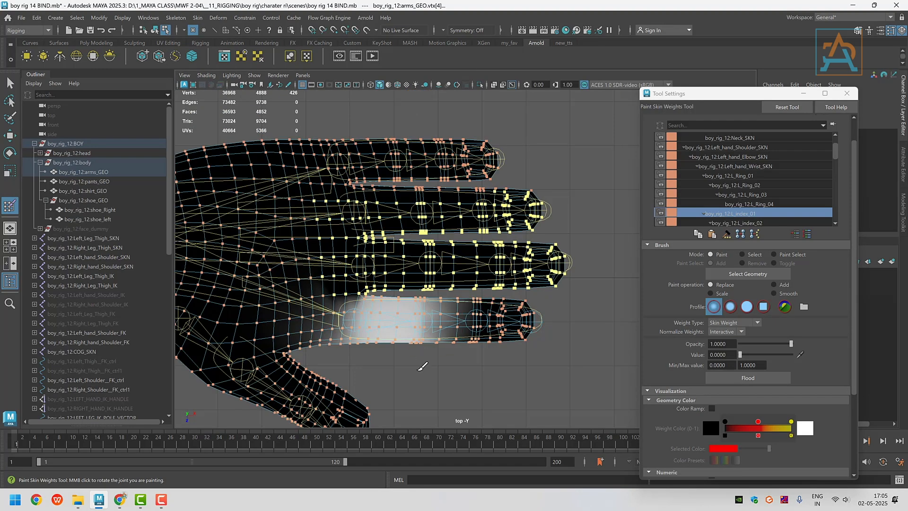
Smooth the L_index_01 weights on the selected vertices with repeated floods.
scroll(468, 345, up, 5)
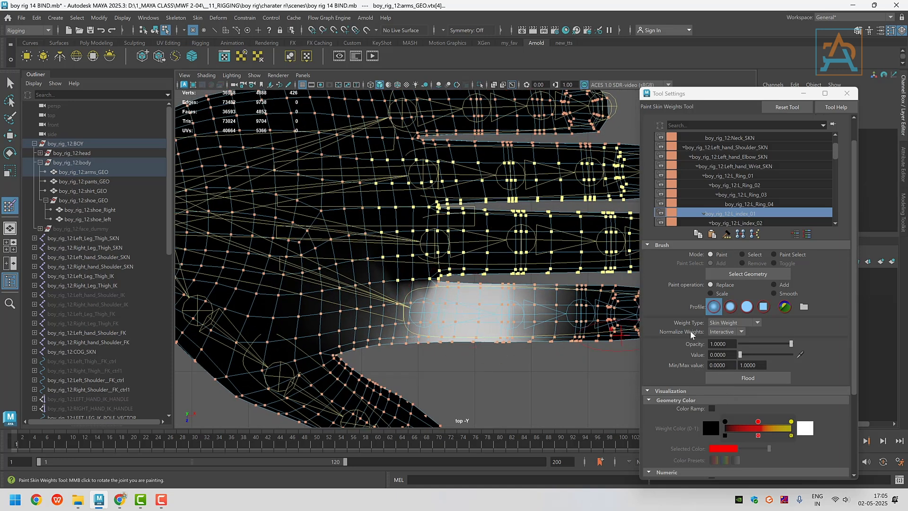
click(774, 294)
click(735, 380)
click(735, 380)
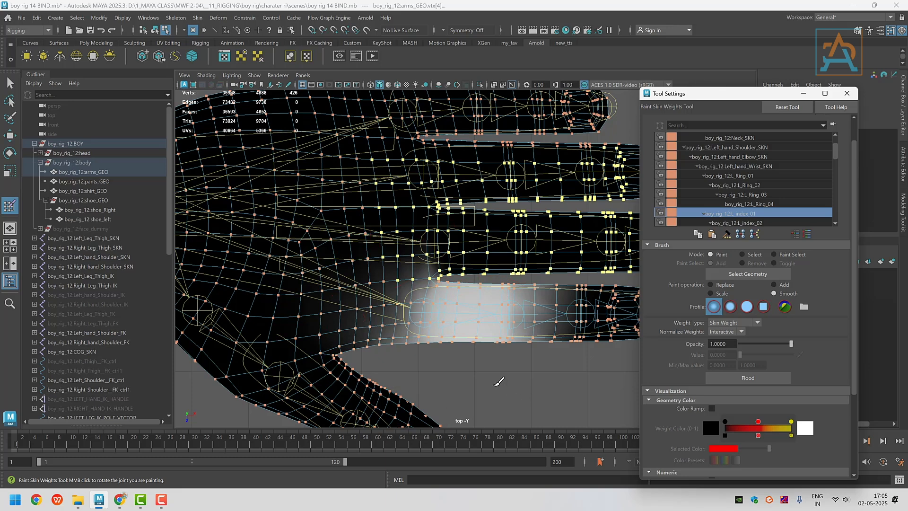
Examine the L_index_02, L_index_03 and L_index_04 weights on the hand and set the paint operation to Replace.
alt+middle_drag(497, 379, 452, 341)
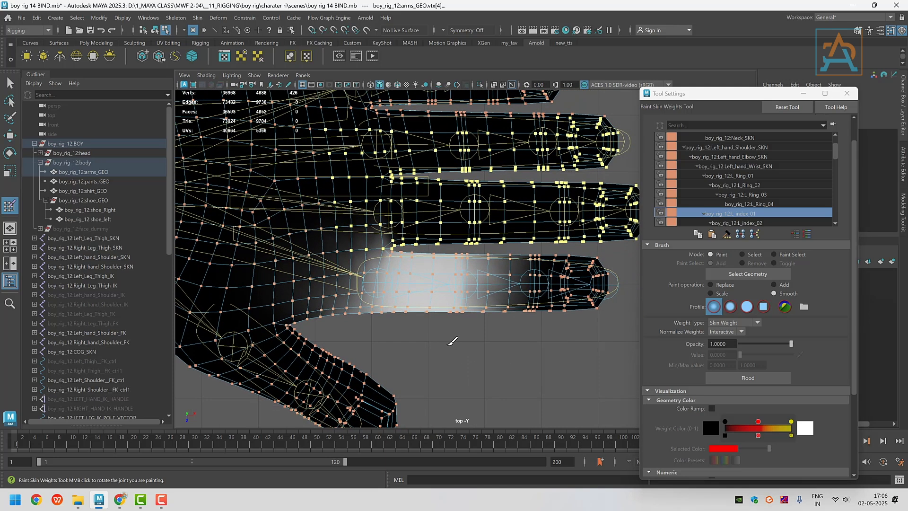
scroll(739, 213, down, 1)
click(740, 214)
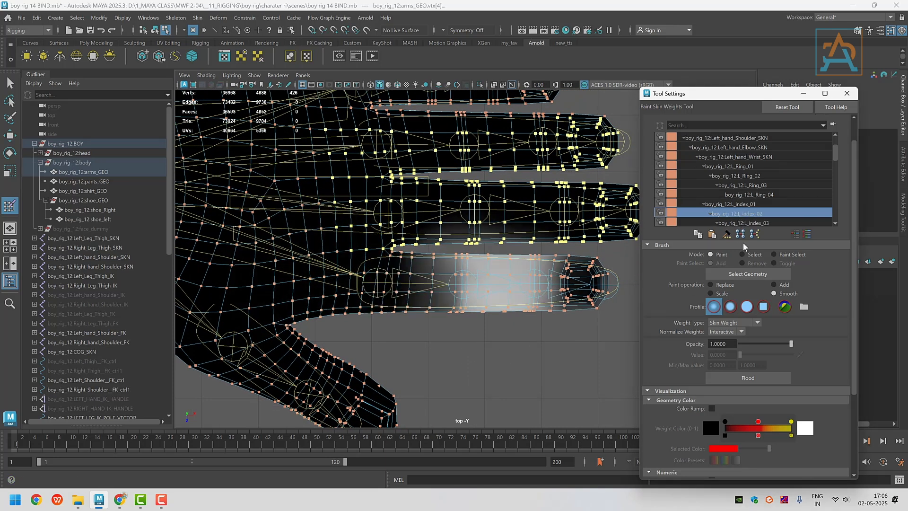
click(724, 285)
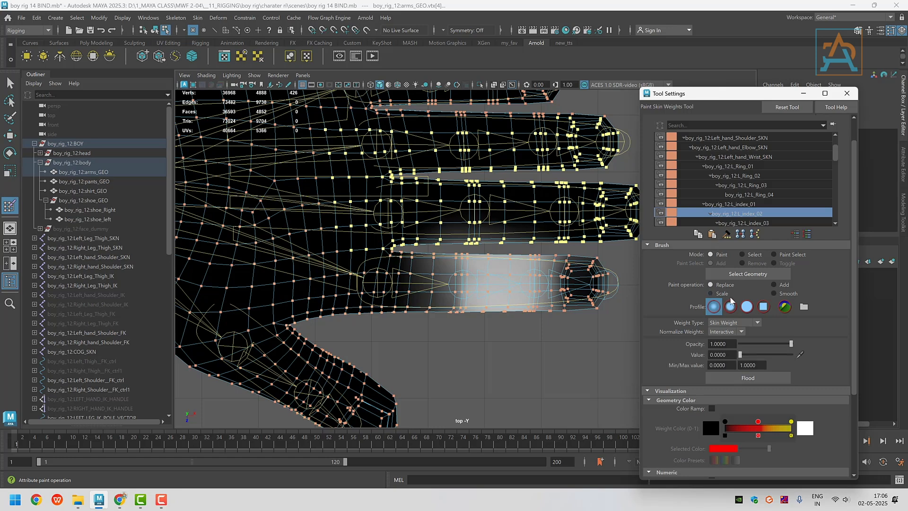
click(749, 223)
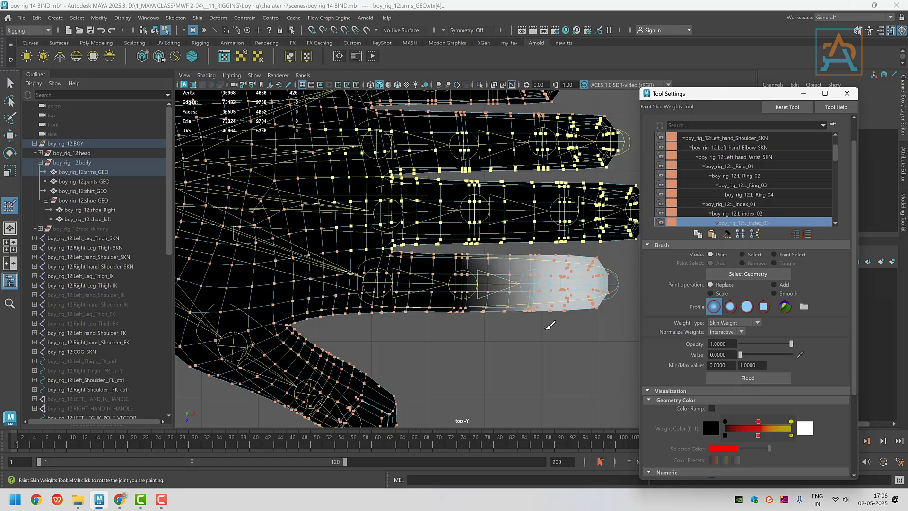
alt+middle_drag(532, 340, 442, 341)
scroll(748, 208, down, 2)
click(750, 213)
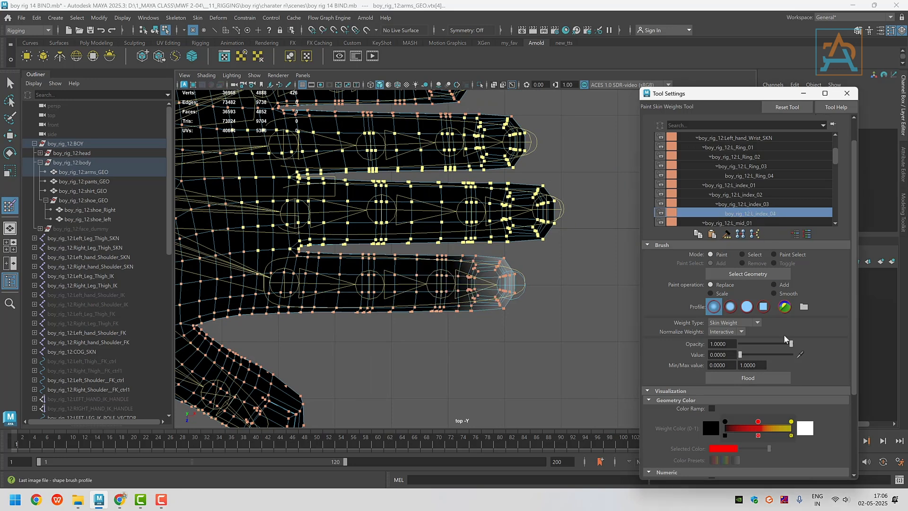
Examine the weights of the left thumb joints L_tmp_01, L_tmp_02 and L_tmp_03 on the hand.
scroll(552, 319, down, 5)
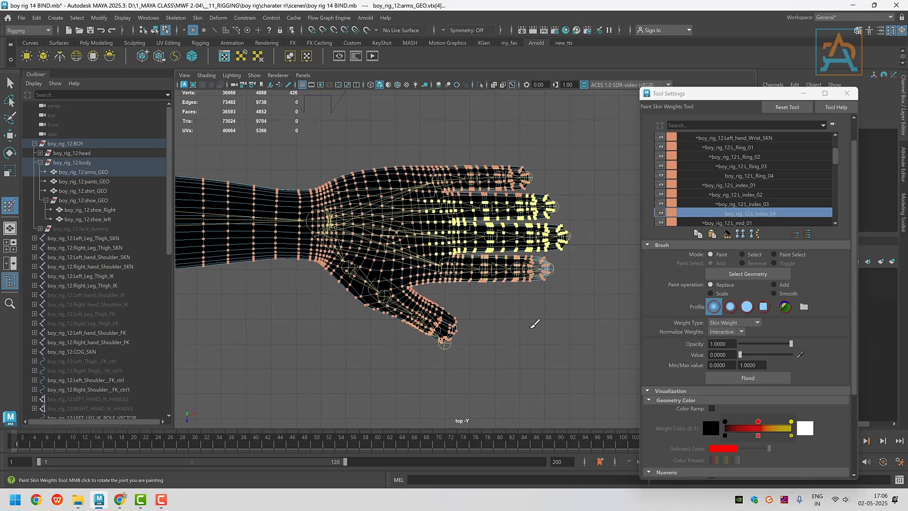
scroll(770, 193, down, 3)
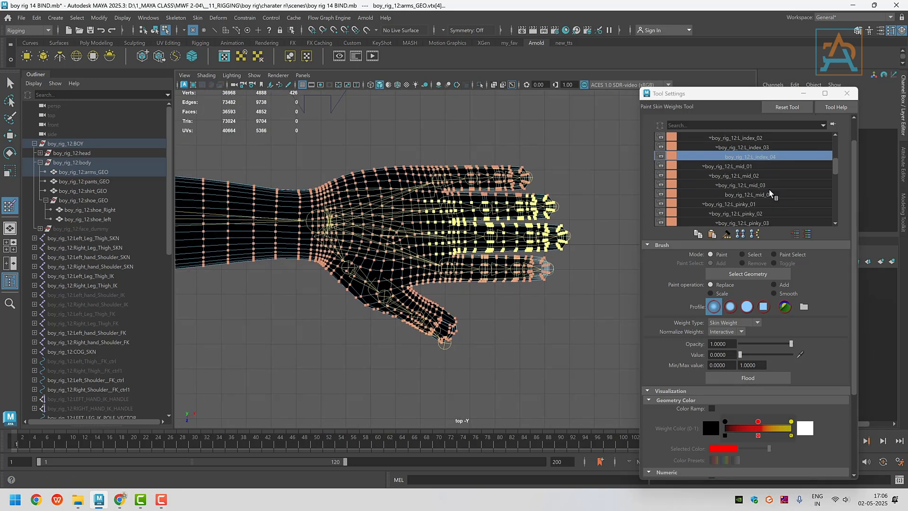
scroll(770, 193, down, 4)
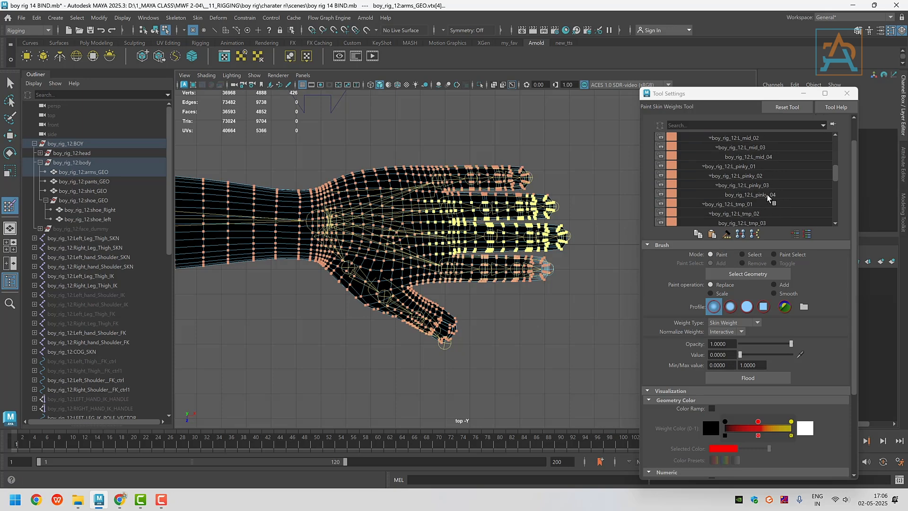
click(741, 167)
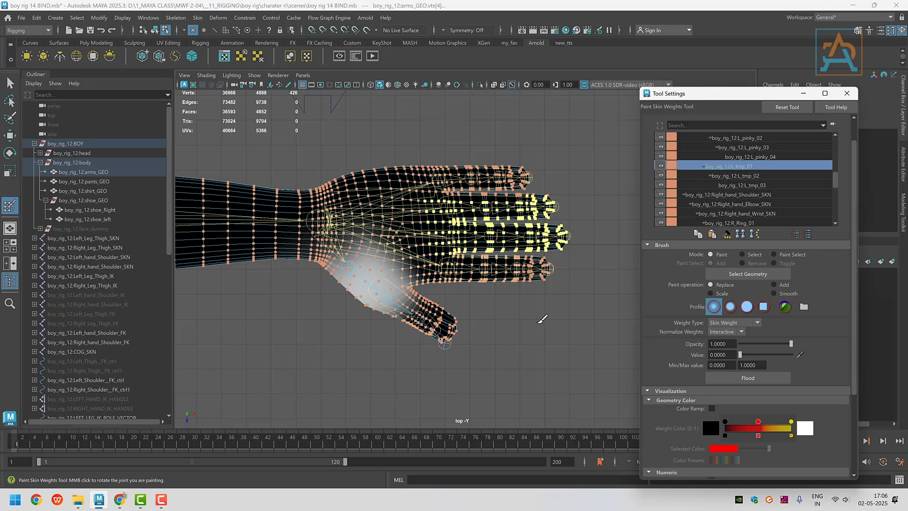
scroll(544, 322, up, 3)
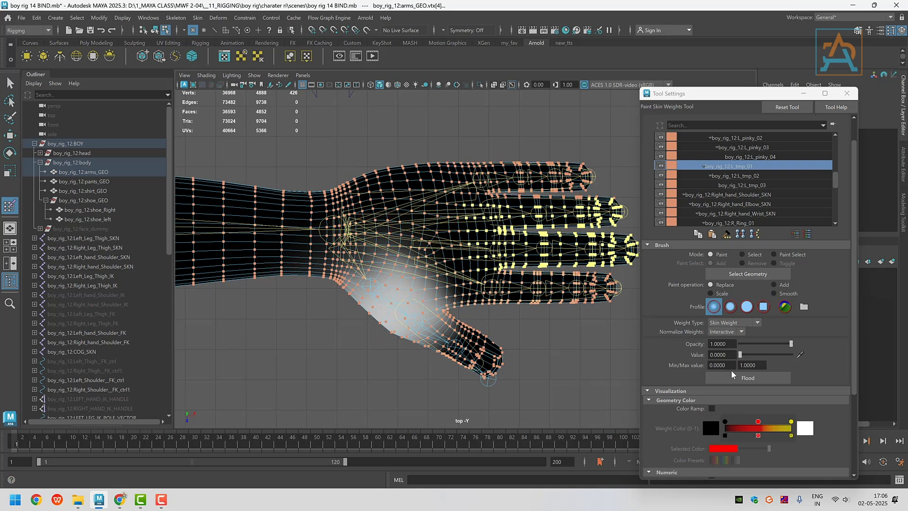
click(732, 176)
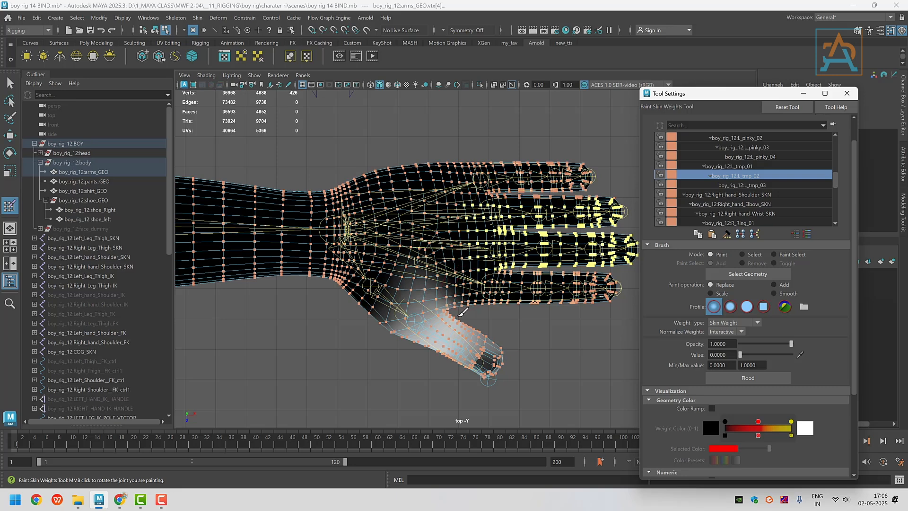
click(741, 186)
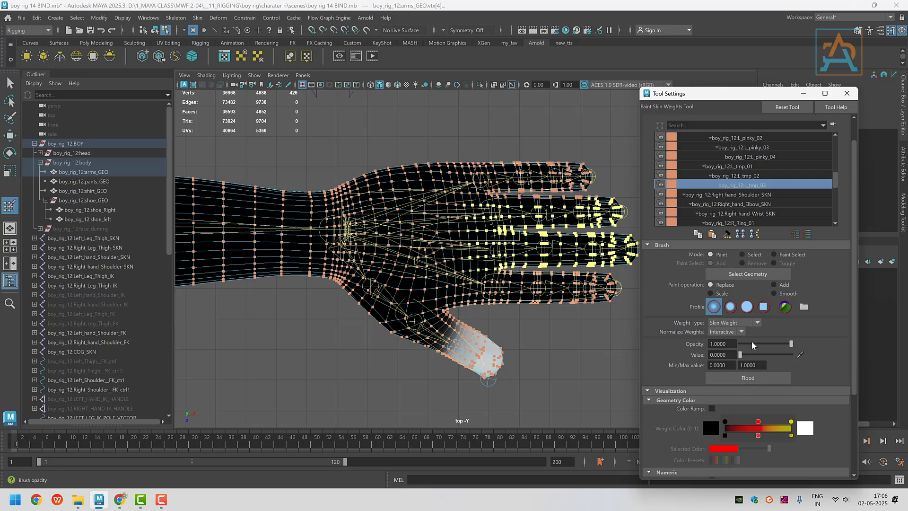
Make Left_hand_Wrist_SKN the active influence and examine its weights around the palm and thumb base.
scroll(465, 344, down, 3)
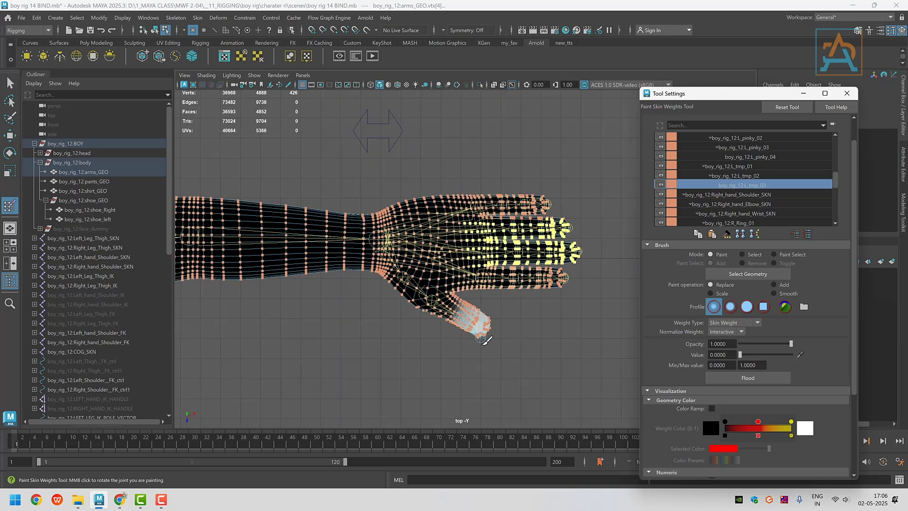
alt+middle_drag(477, 341, 502, 357)
scroll(763, 195, down, 2)
scroll(763, 196, up, 12)
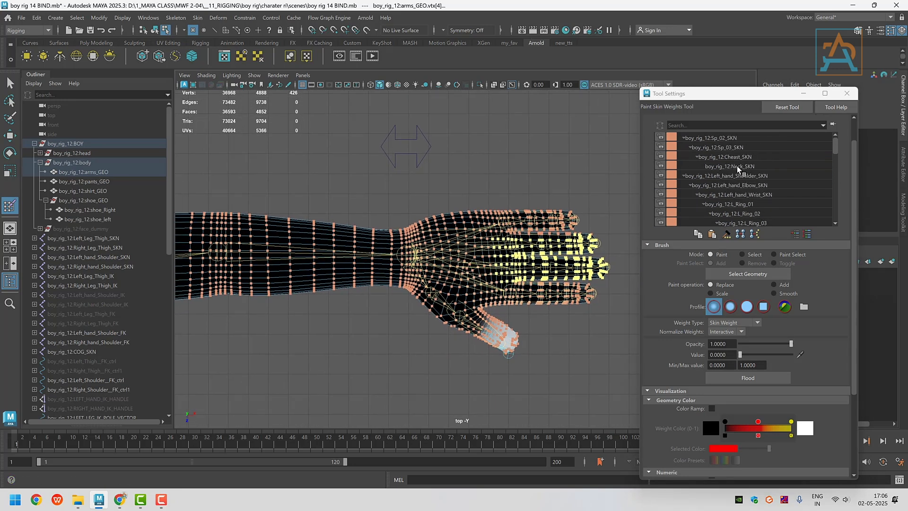
scroll(743, 179, down, 3)
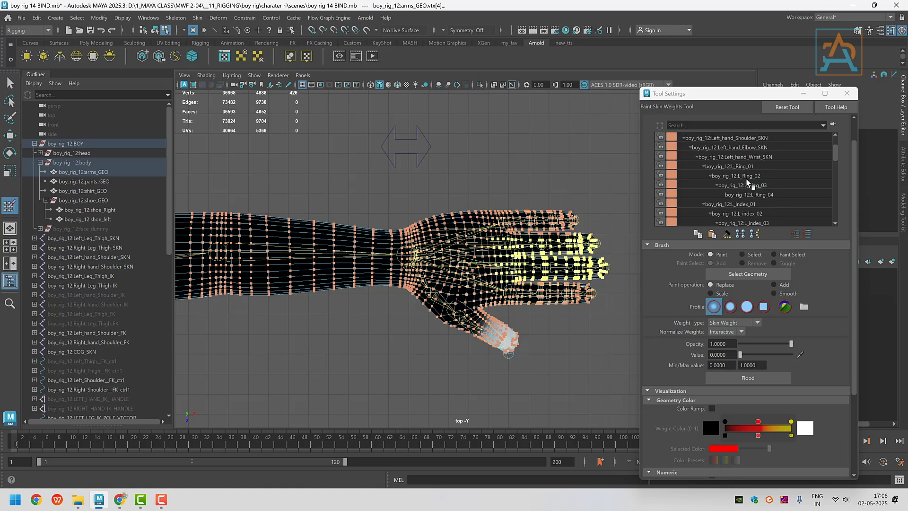
click(755, 167)
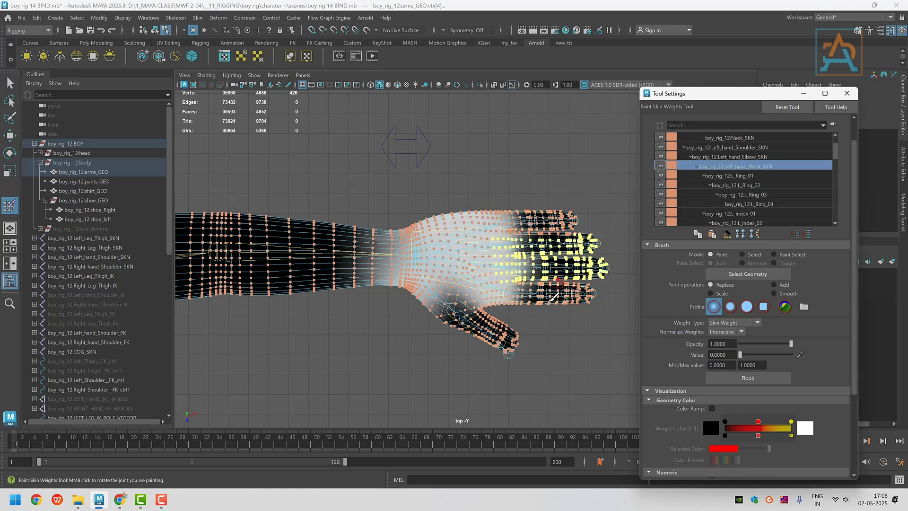
scroll(427, 348, up, 2)
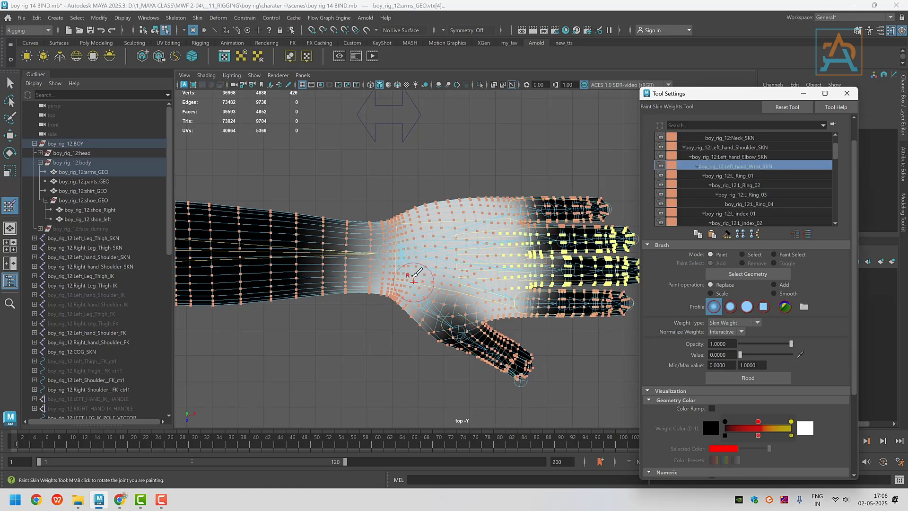
scroll(462, 345, up, 2)
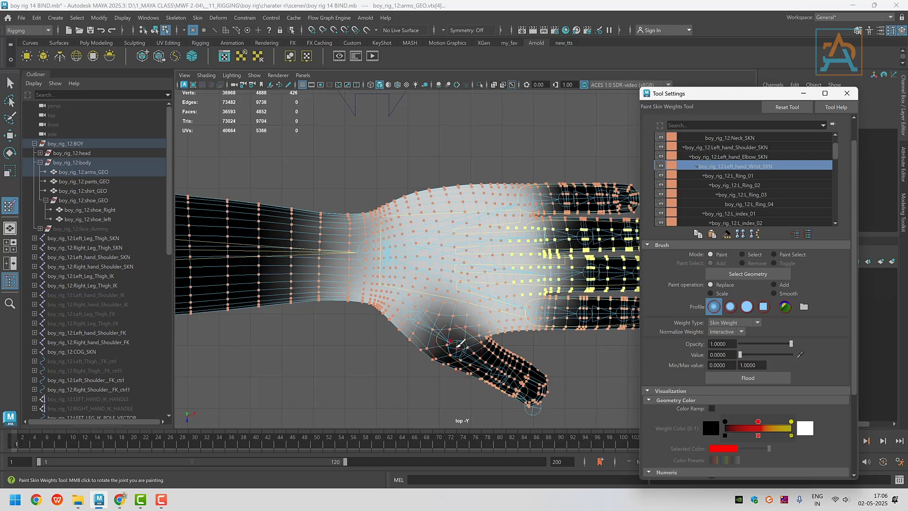
Leave vertex selection, paint wrist weight at the thumb base with Replace at value 0.7546, and flood the wrist weights with Smooth.
click(154, 31)
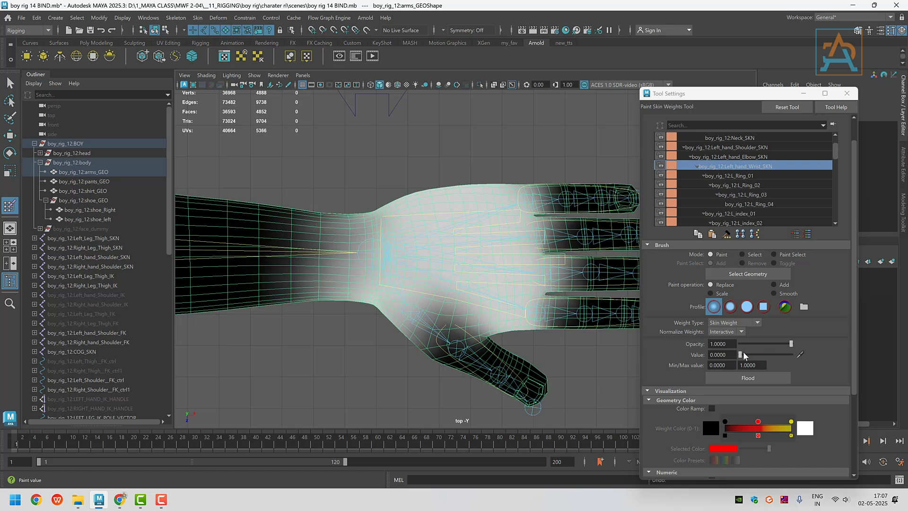
drag(741, 355, 769, 362)
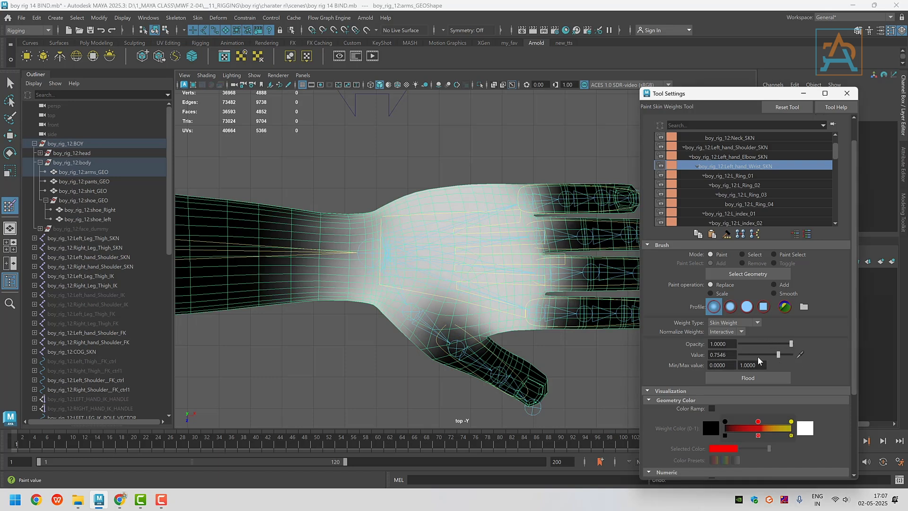
drag(452, 335, 445, 342)
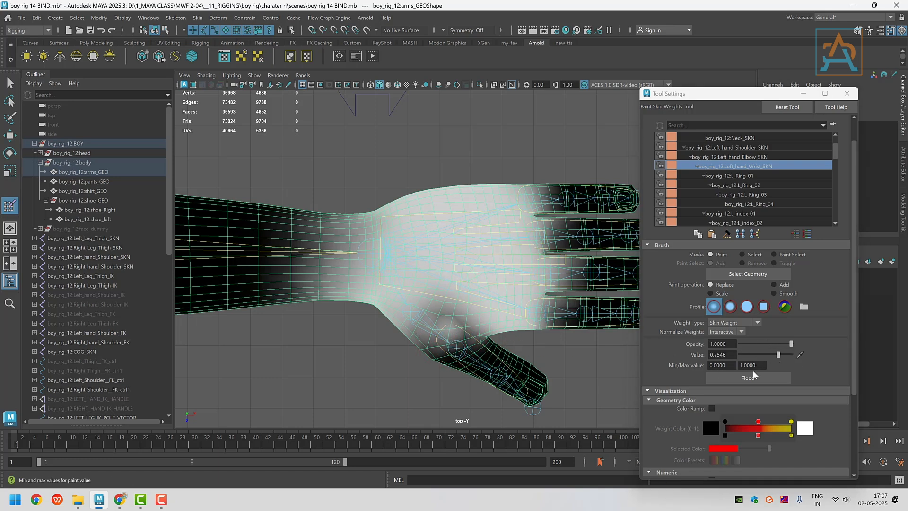
click(774, 293)
click(745, 378)
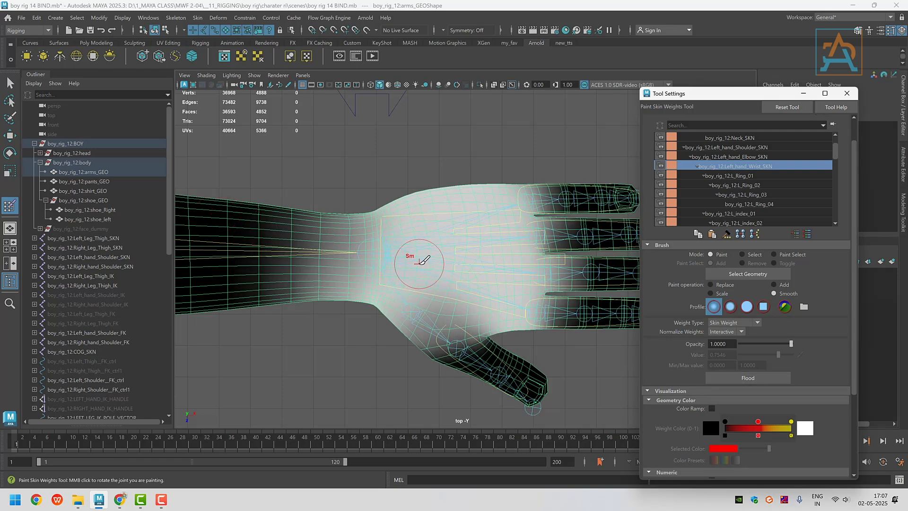
Stop painting weights and select the left pinky control on the hand in the perspective view.
scroll(424, 260, down, 3)
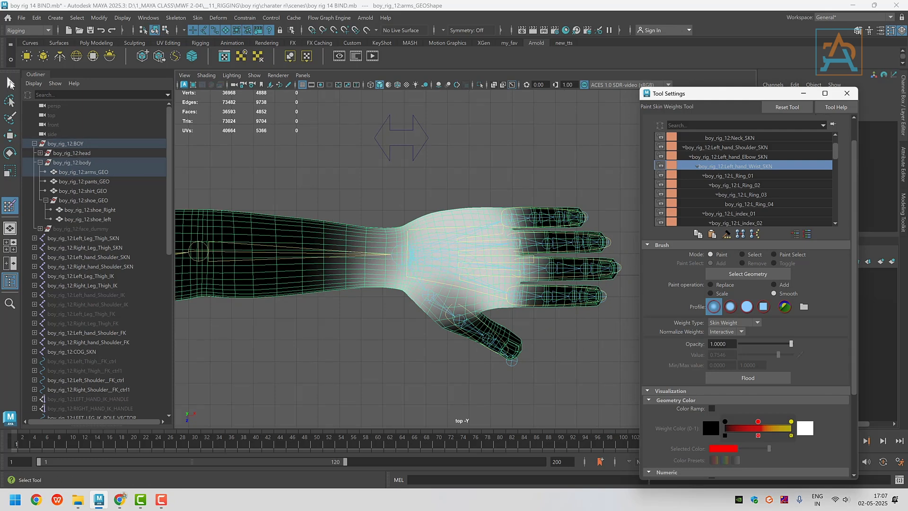
click(10, 84)
alt+drag(450, 270, 435, 252)
key(space)
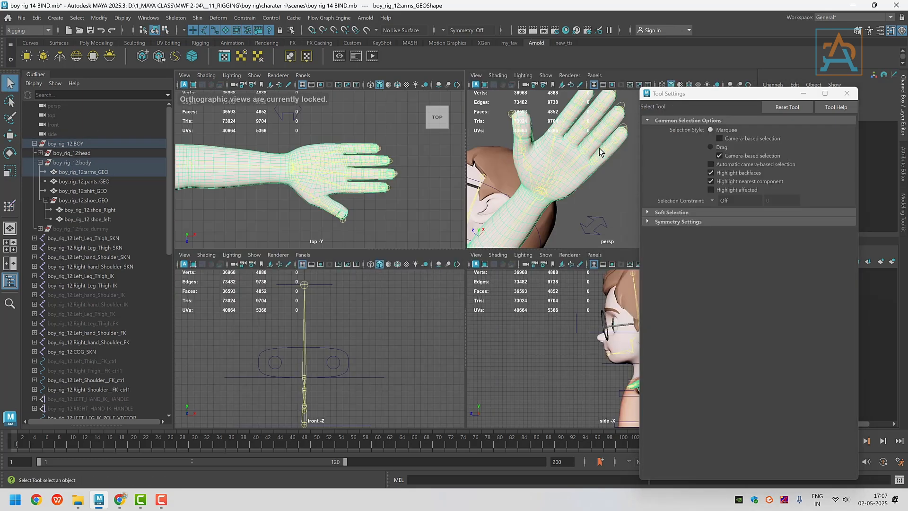
key(space)
alt+drag(600, 148, 550, 287)
scroll(467, 297, up, 3)
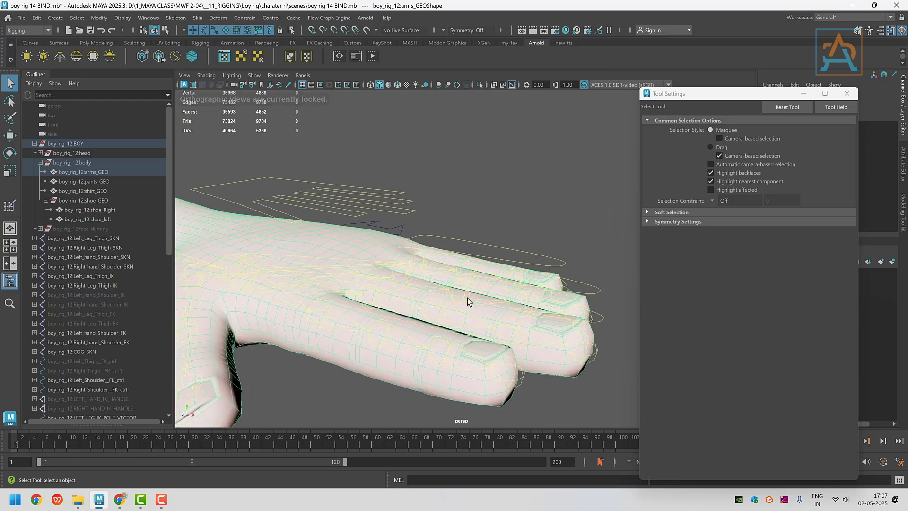
click(458, 245)
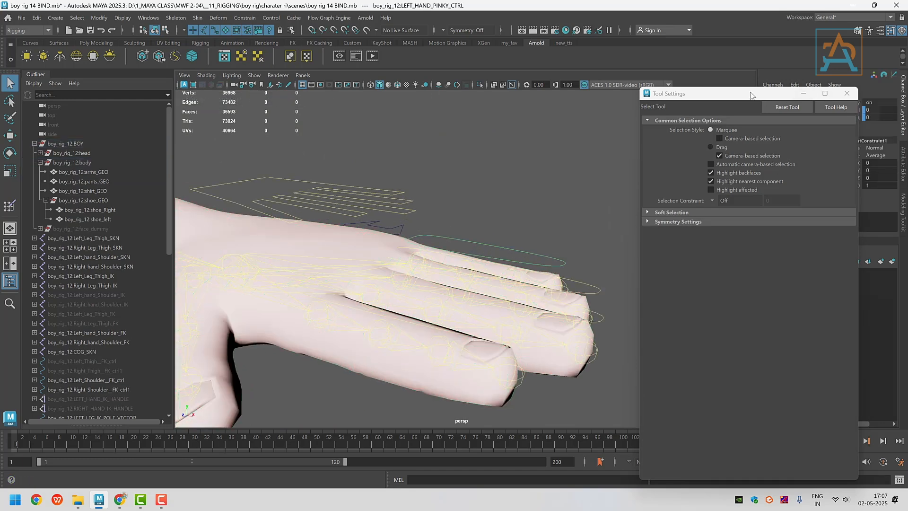
Test the left pinky's bending with Pinky Roll values up to 5 and undo the changes.
drag(751, 95, 716, 92)
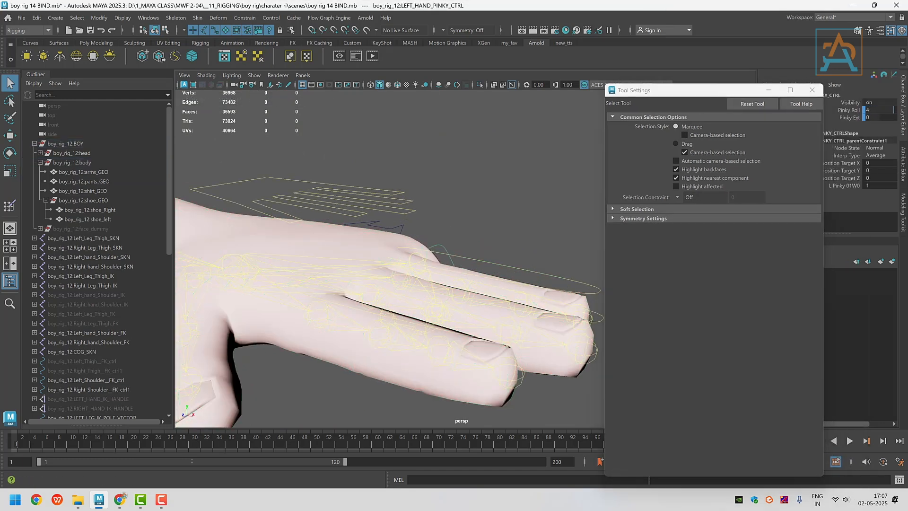
mouse_move(894, 109)
mouse_down()
mouse_move(870, 110)
mouse_move(894, 109)
mouse_move(870, 109)
mouse_move(886, 110)
mouse_up()
scroll(523, 191, down, 4)
alt+drag(523, 191, 429, 209)
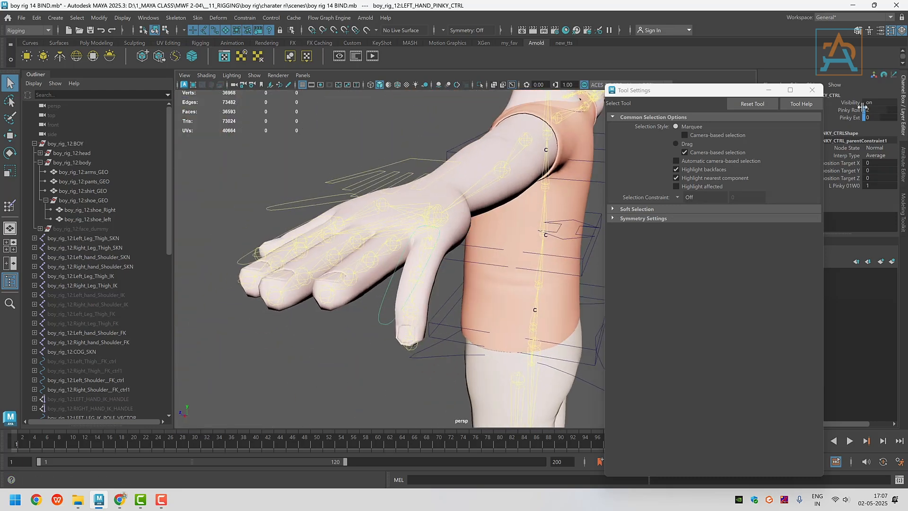
drag(871, 109, 893, 110)
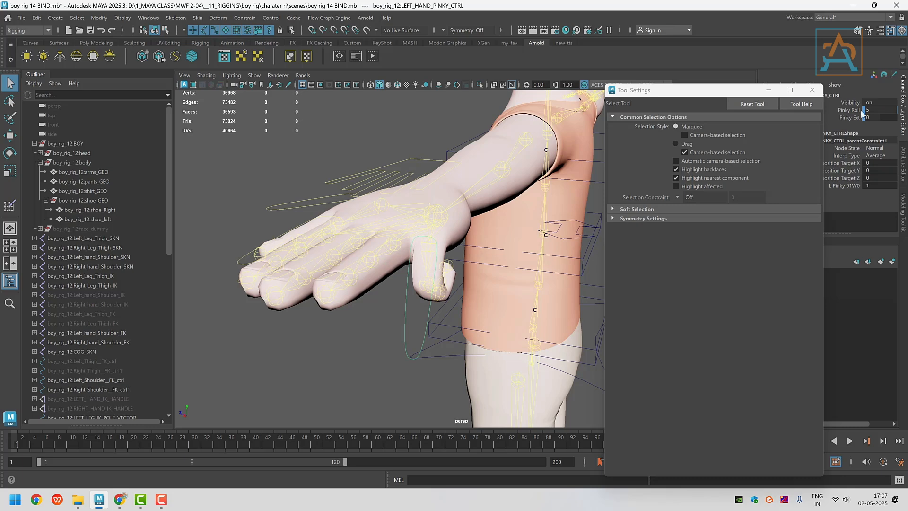
key(ctrl+z)
key(ctrl+z)
Test all left fingers by setting Left Roll and Left Ext to 5 on the hand's finger control, and reset both to 0.
drag(405, 152, 416, 165)
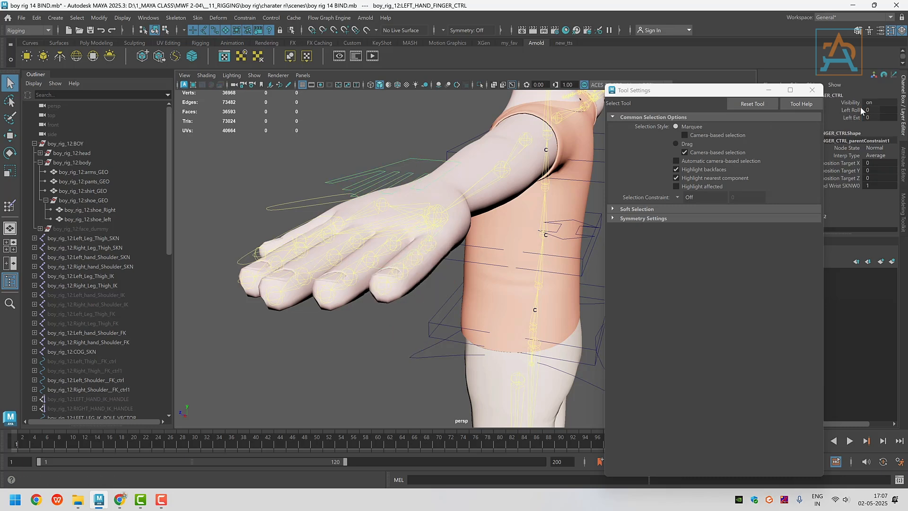
drag(869, 108, 896, 117)
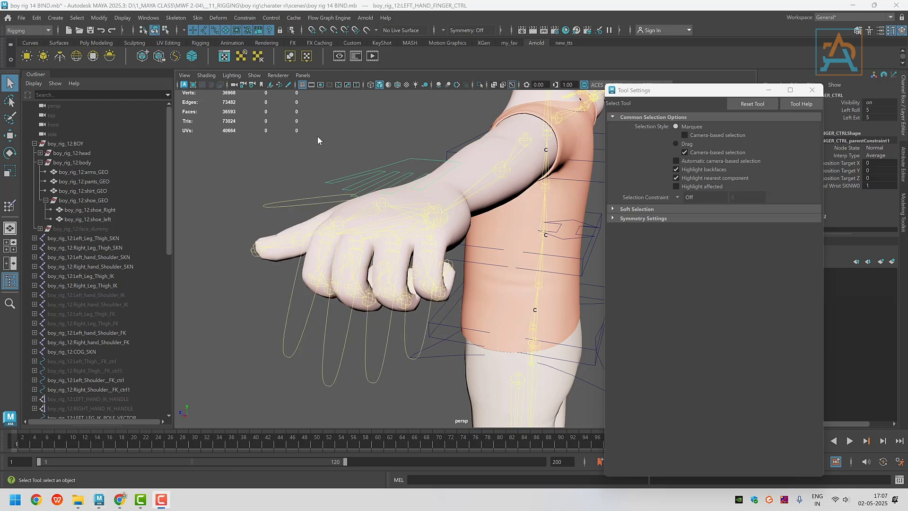
alt+drag(378, 331, 405, 337)
drag(867, 108, 878, 109)
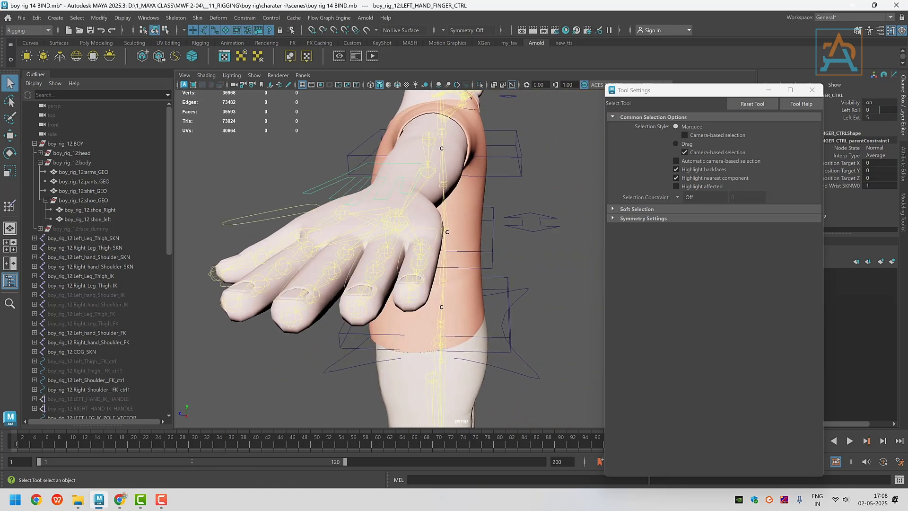
text(0)
key(Return)
Select the shirt mesh shirt_GEO at the left shoulder in the perspective view.
scroll(320, 251, down, 2)
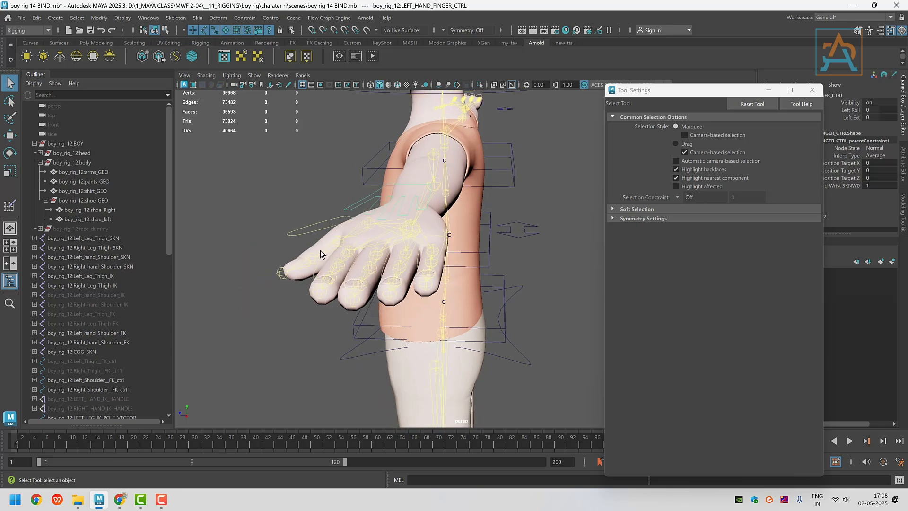
alt+drag(319, 263, 409, 276)
alt+middle_drag(409, 275, 490, 212)
scroll(484, 228, down, 3)
alt+middle_drag(300, 260, 373, 213)
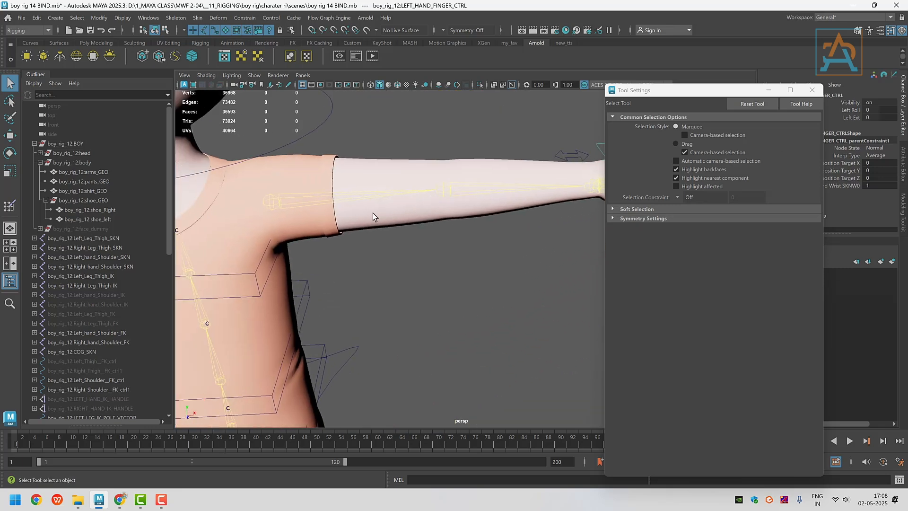
click(271, 202)
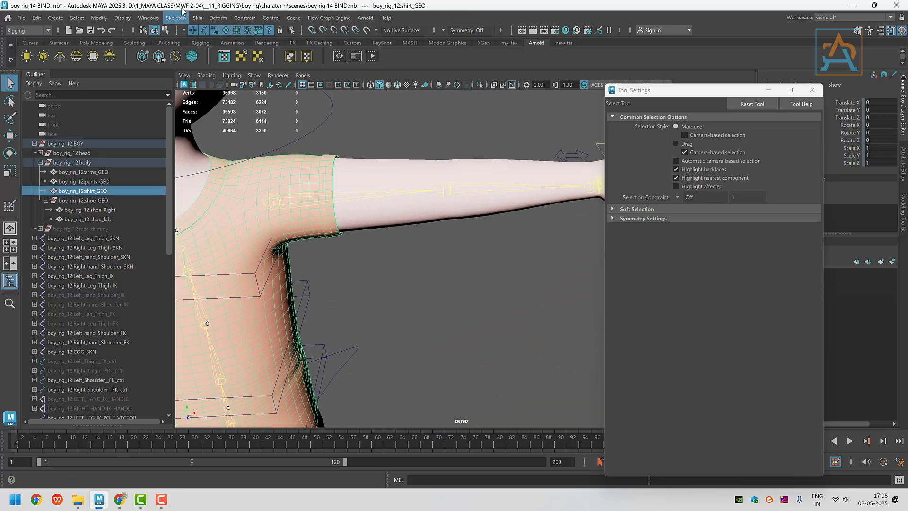
Activate Paint Skin Weights from the left shoulder joint and lock the Left_hand_Wrist_SKN and L_Ring influences.
click(274, 201)
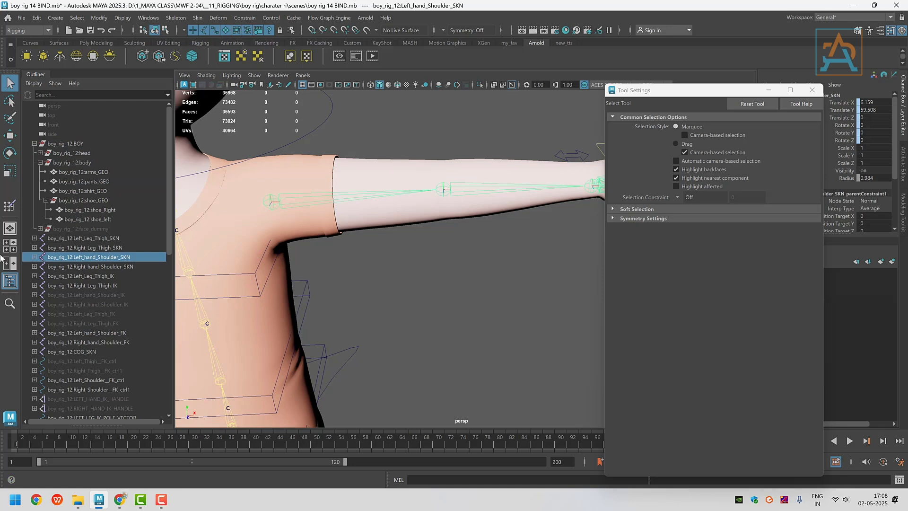
click(11, 207)
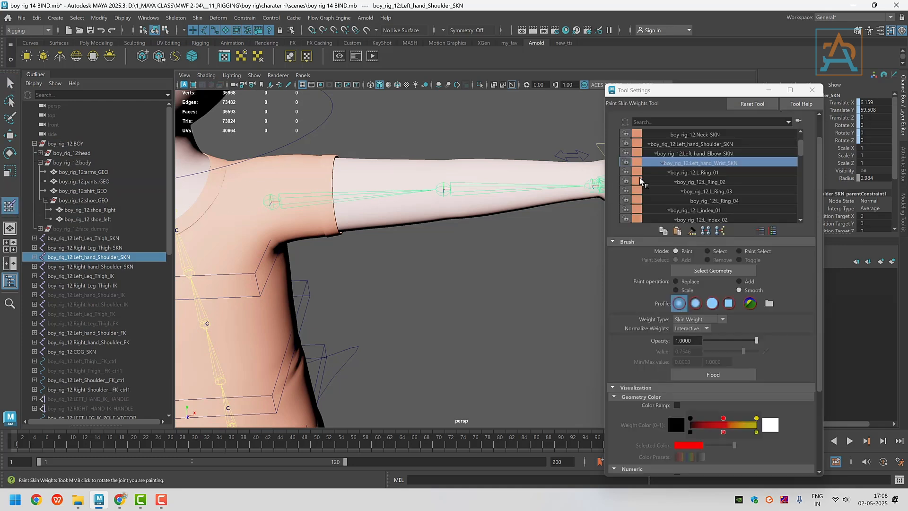
click(626, 163)
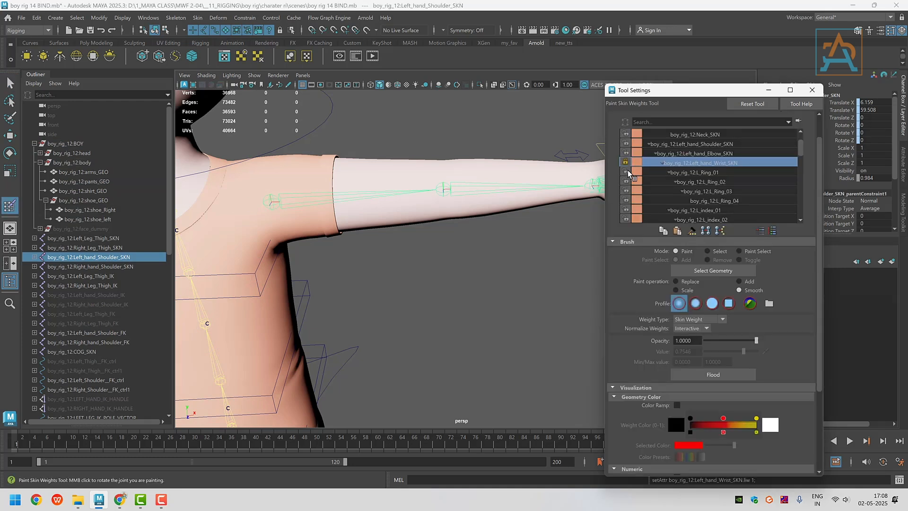
click(626, 173)
click(626, 181)
click(626, 191)
Lock the weights of the left index and middle finger influences, L_index_01 to 04 and L_mid_01 to 04.
click(625, 210)
scroll(628, 211, down, 1)
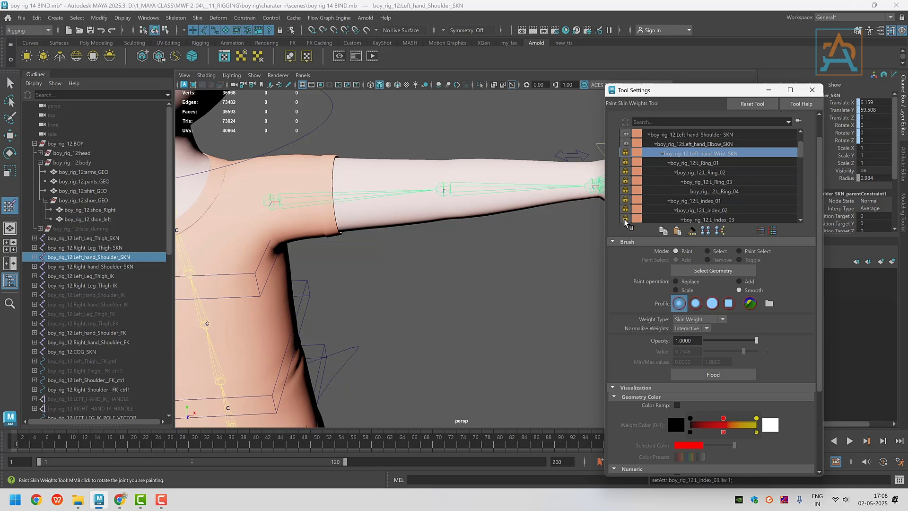
scroll(631, 213, down, 3)
click(626, 200)
click(625, 210)
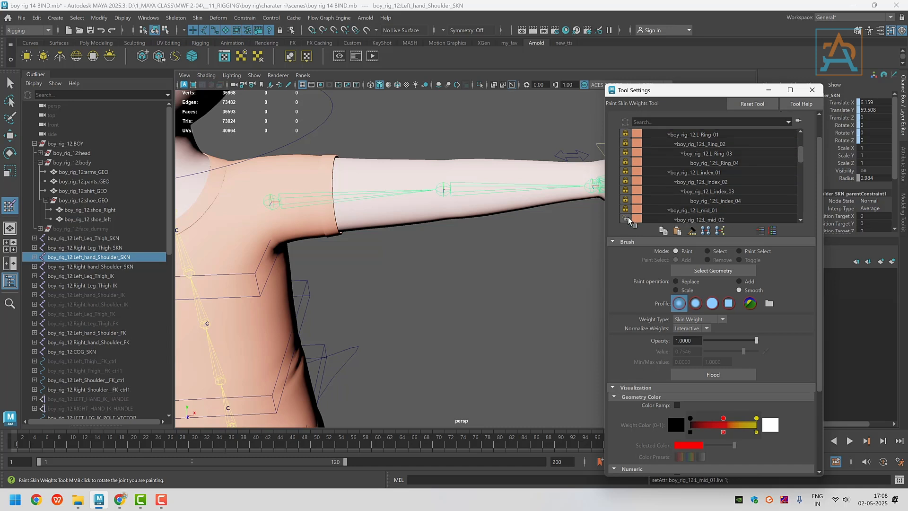
click(626, 219)
scroll(627, 213, down, 2)
click(626, 210)
click(625, 219)
Lock the weights of the L_pinky influences and the L_tmp_01, L_tmp_02 and L_tmp_03 influences.
scroll(643, 212, down, 2)
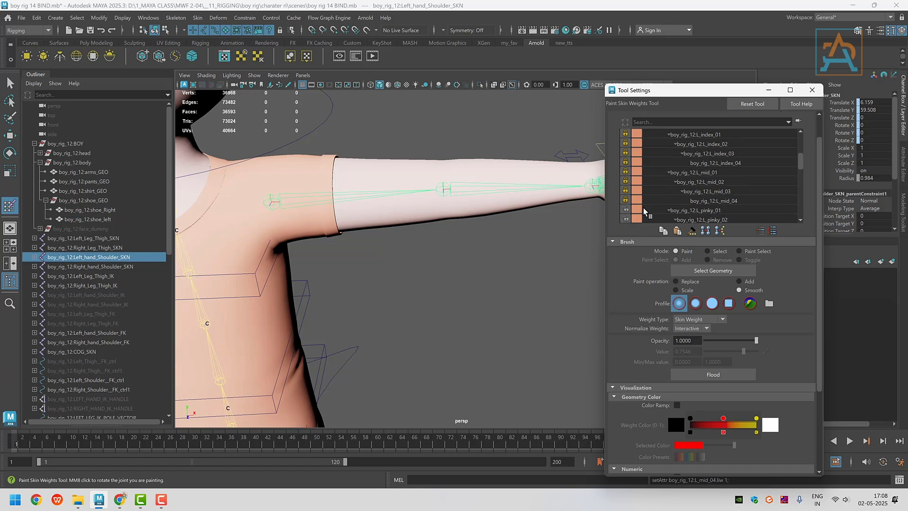
scroll(657, 208, down, 3)
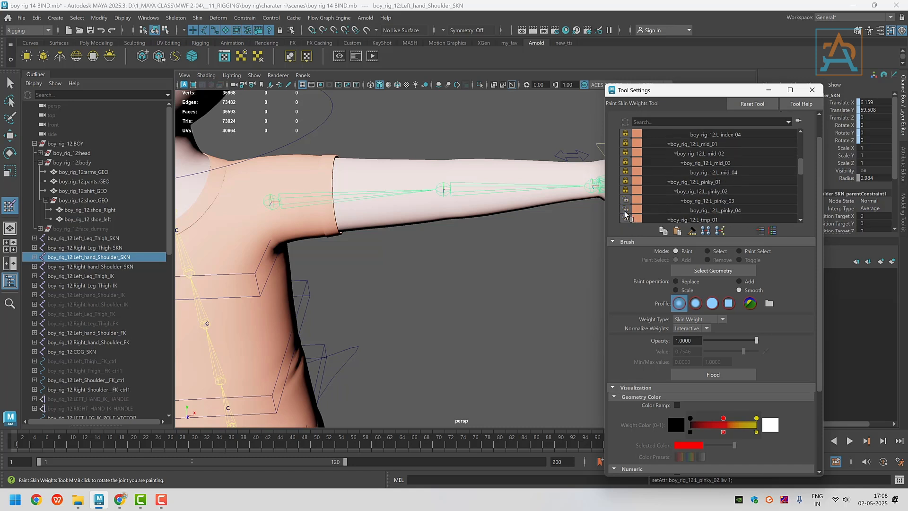
scroll(670, 189, down, 1)
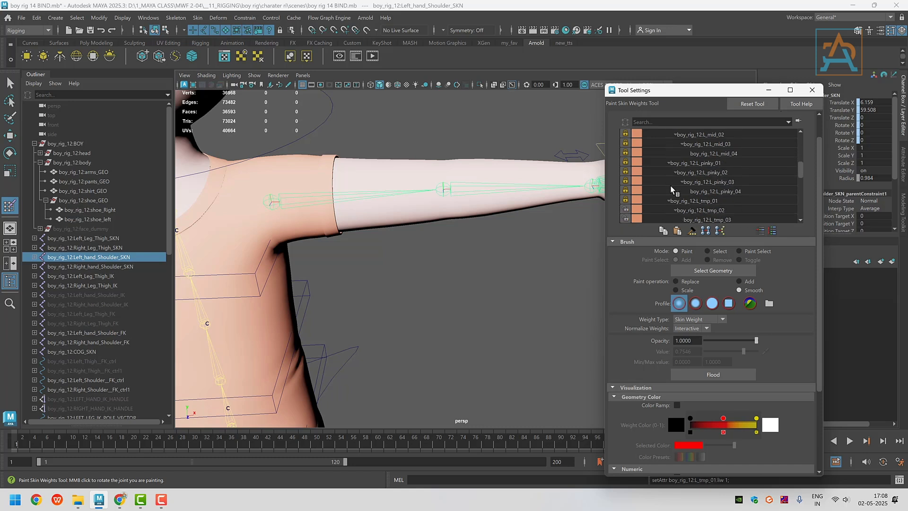
click(625, 210)
click(626, 219)
scroll(657, 208, down, 2)
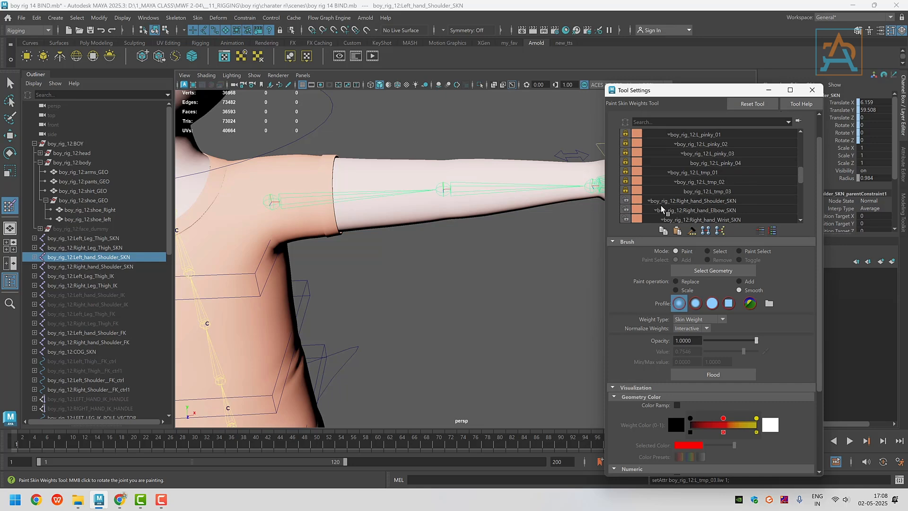
Stop painting weights and open the options for mirroring skin weights.
alt+drag(498, 211, 472, 305)
alt+middle_drag(429, 313, 492, 305)
click(10, 83)
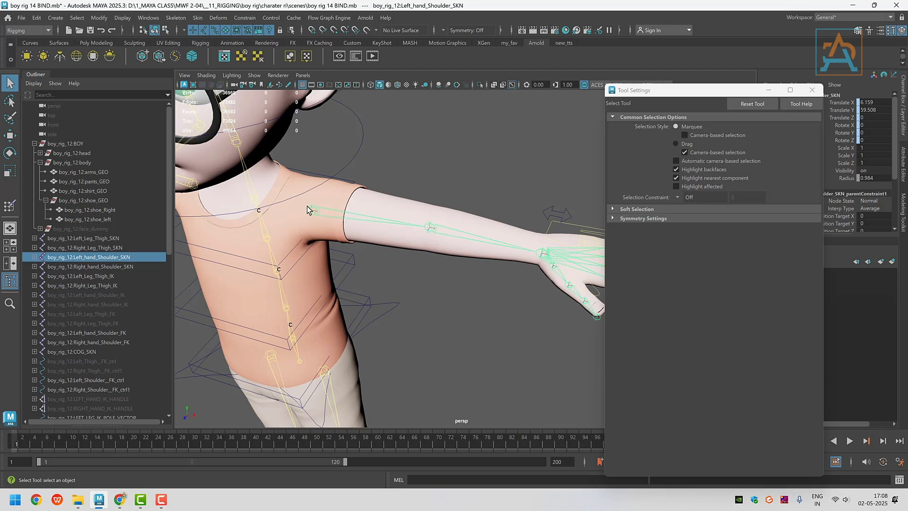
alt+drag(373, 269, 390, 266)
alt+right_drag(391, 266, 371, 206)
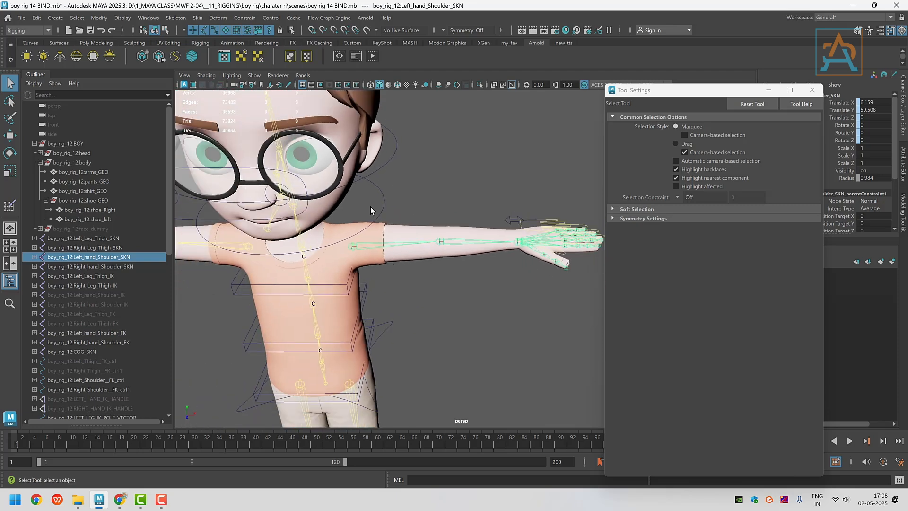
click(197, 18)
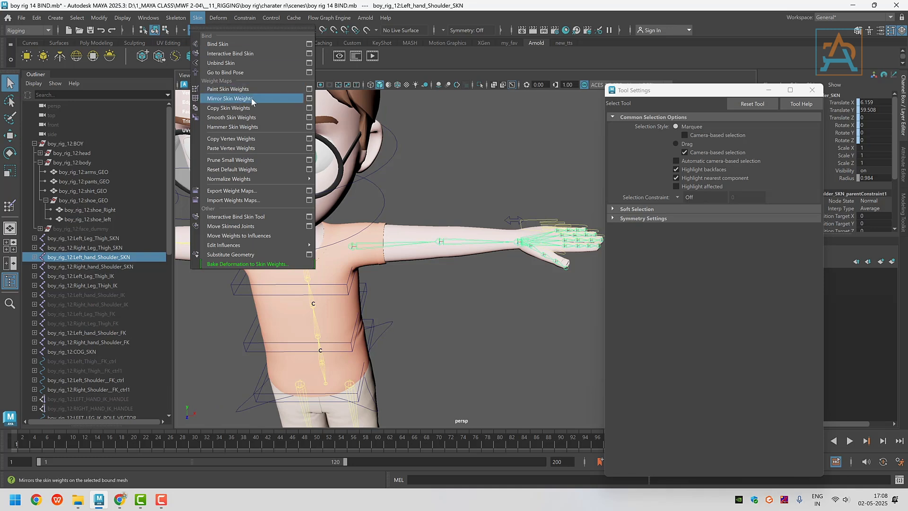
click(309, 99)
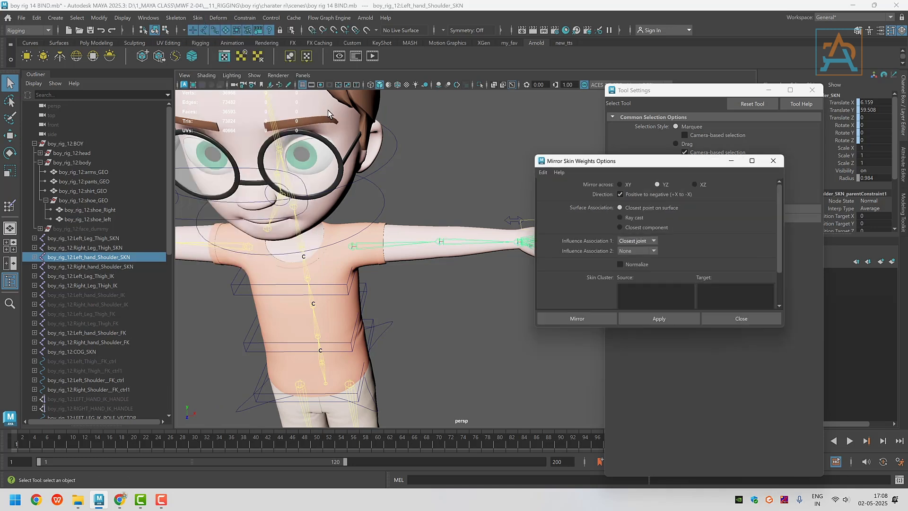
Mirror the skin weights of arms_GEO across YZ from positive to negative, using closest point on surface and closest joint.
click(577, 323)
alt+middle_drag(412, 279, 456, 283)
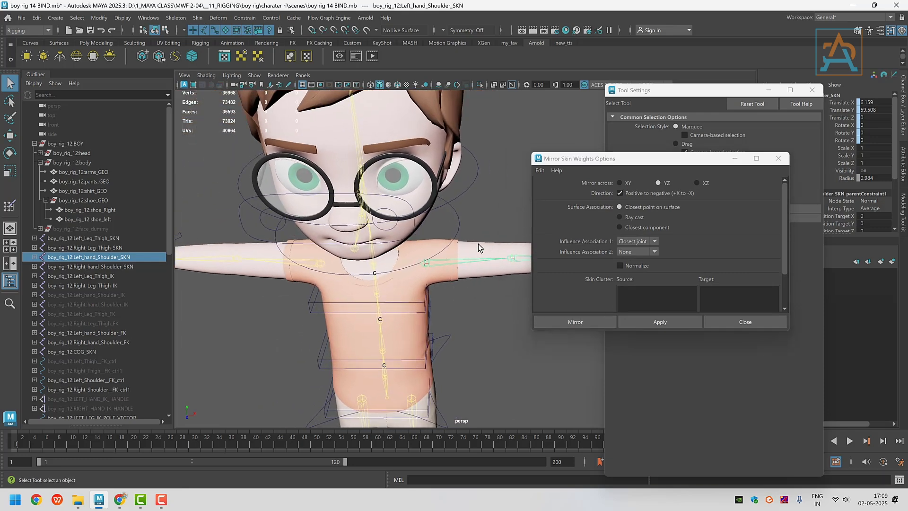
click(478, 247)
alt+middle_drag(479, 248, 421, 254)
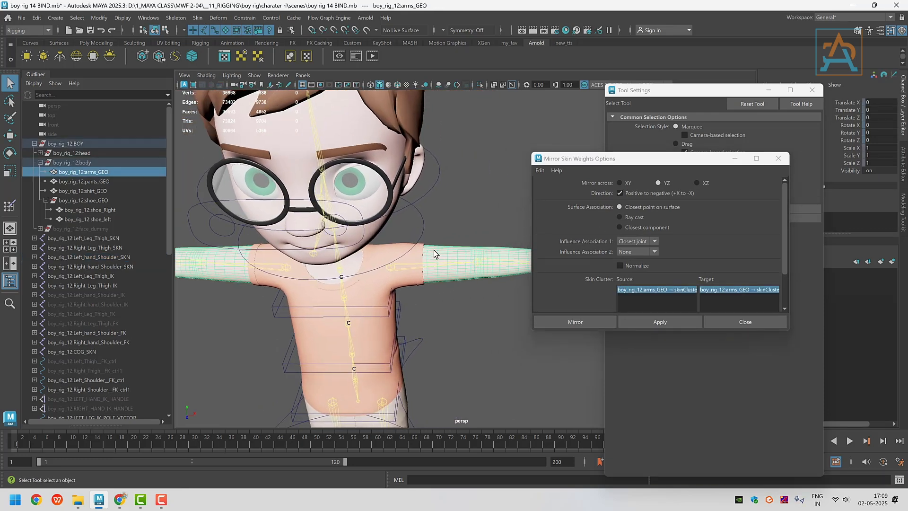
click(575, 323)
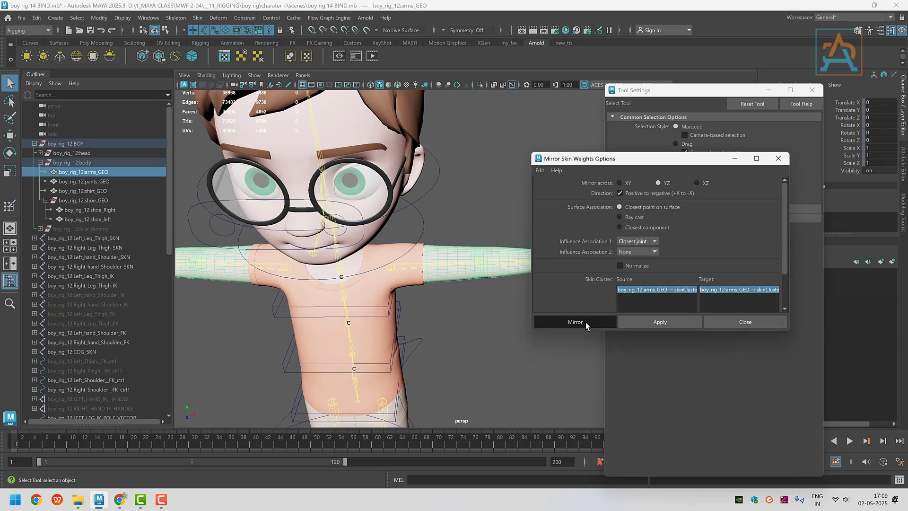
Display the R_Ring_01 influence on the right hand of arms_GEO with the Paint Skin Weights tool.
alt+middle_drag(243, 294, 463, 280)
scroll(351, 263, up, 3)
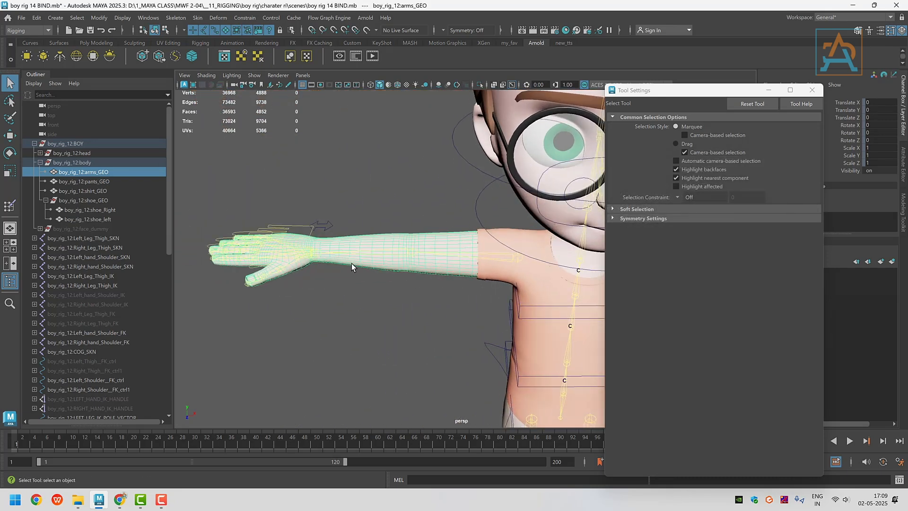
alt+middle_drag(397, 268, 475, 279)
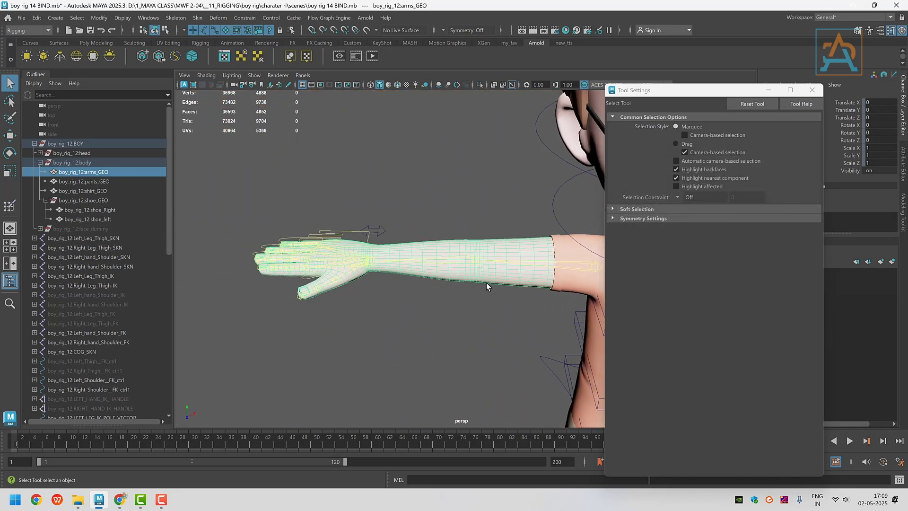
click(599, 265)
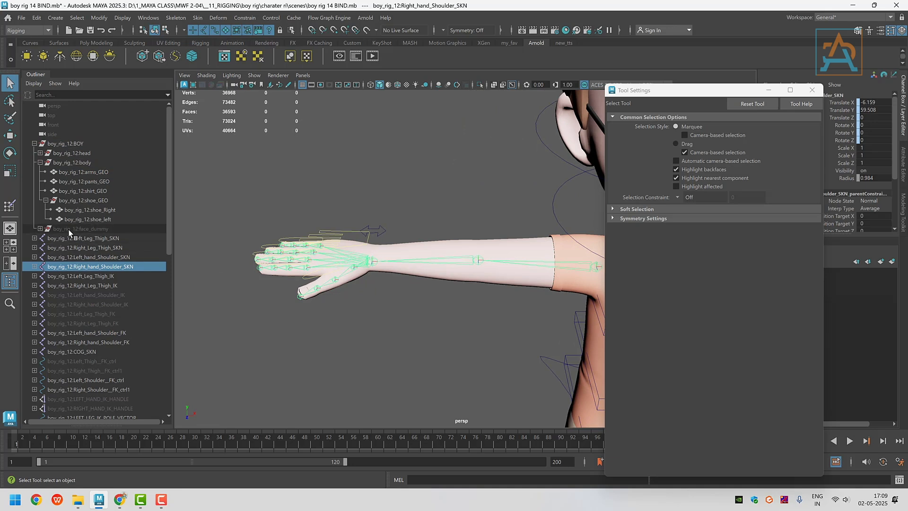
key(y)
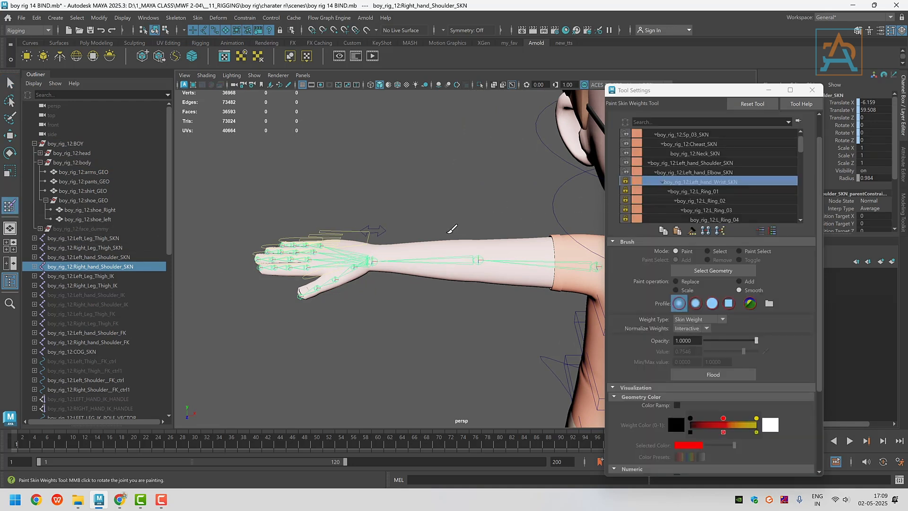
scroll(671, 190, down, 6)
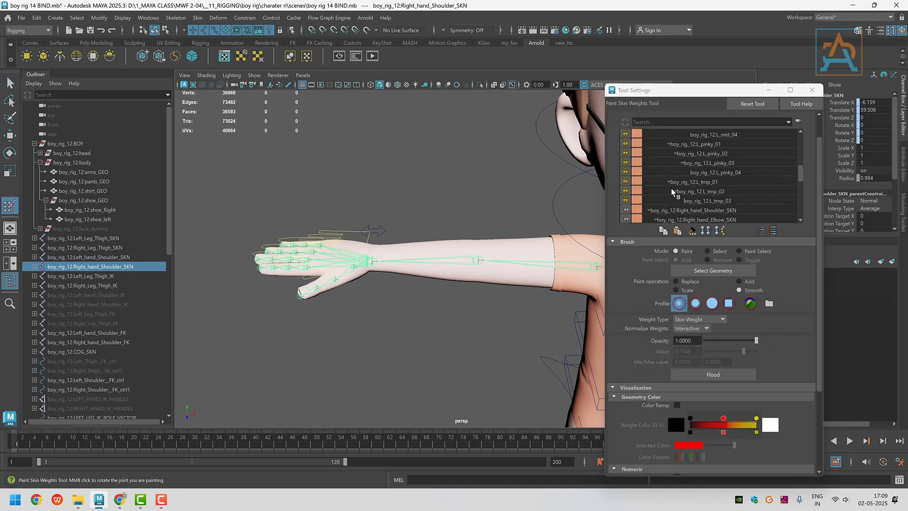
scroll(671, 188, down, 2)
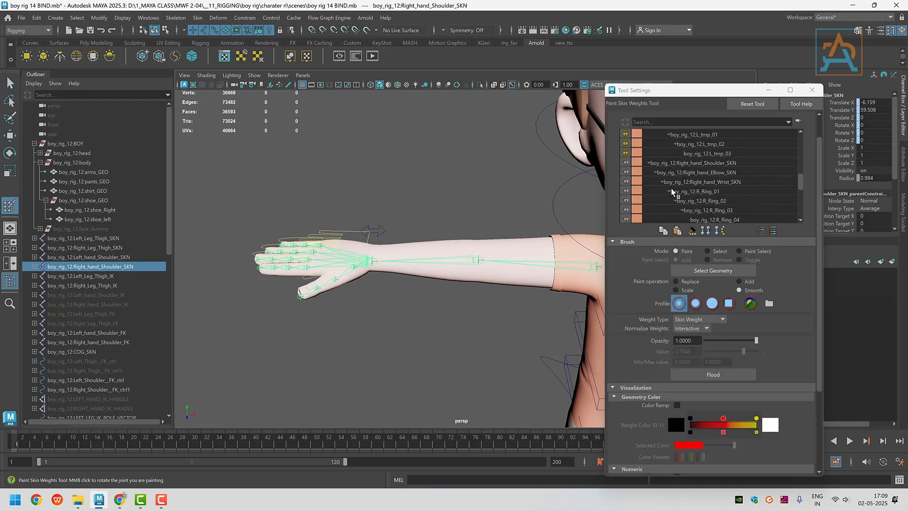
click(707, 191)
click(90, 171)
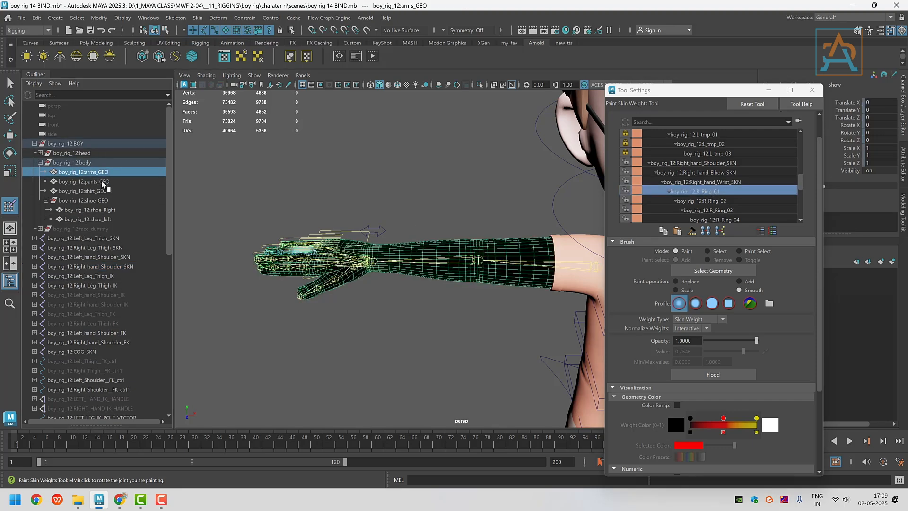
Examine the mirrored weights of R_Ring_02, R_Ring_03 and R_Ring_04 on the right hand.
alt+drag(361, 309, 427, 330)
drag(346, 294, 402, 336)
alt+middle_drag(436, 334, 406, 316)
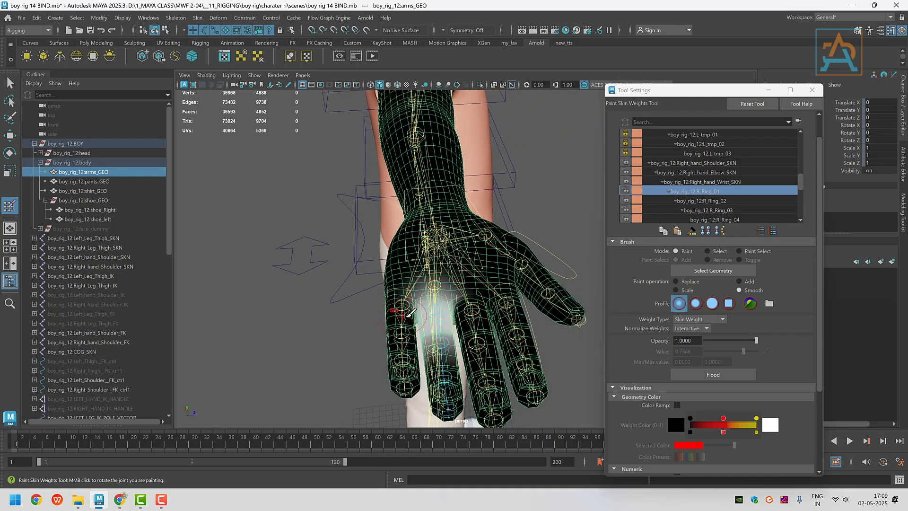
click(704, 200)
click(705, 211)
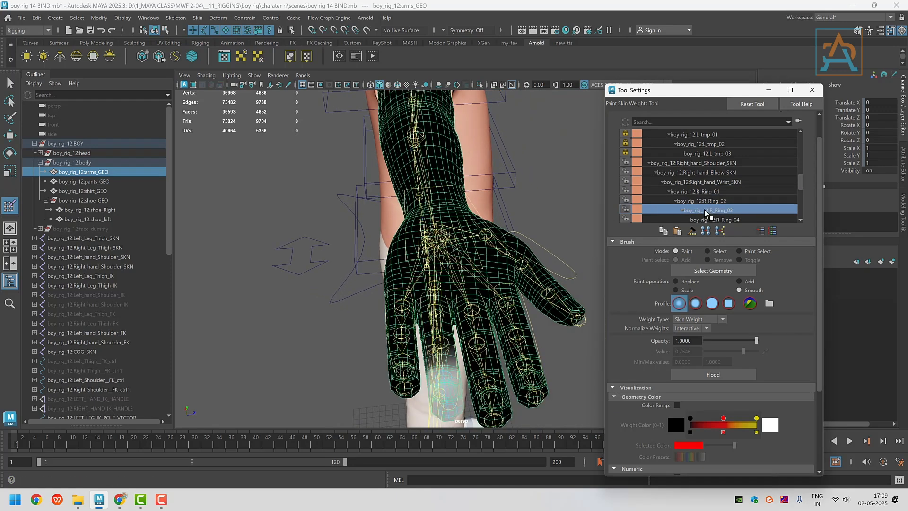
click(706, 219)
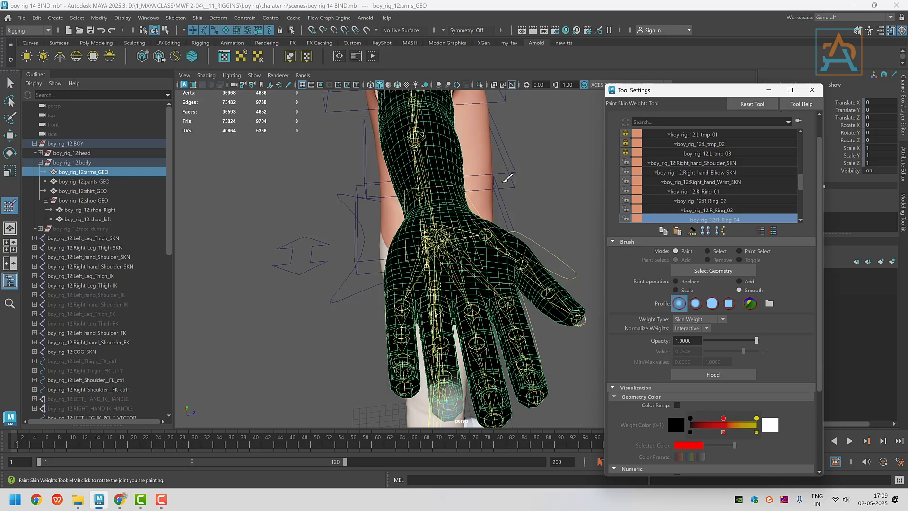
Isolate arms_GEO to inspect both arms and bring the whole character back into view.
alt+drag(505, 175, 473, 181)
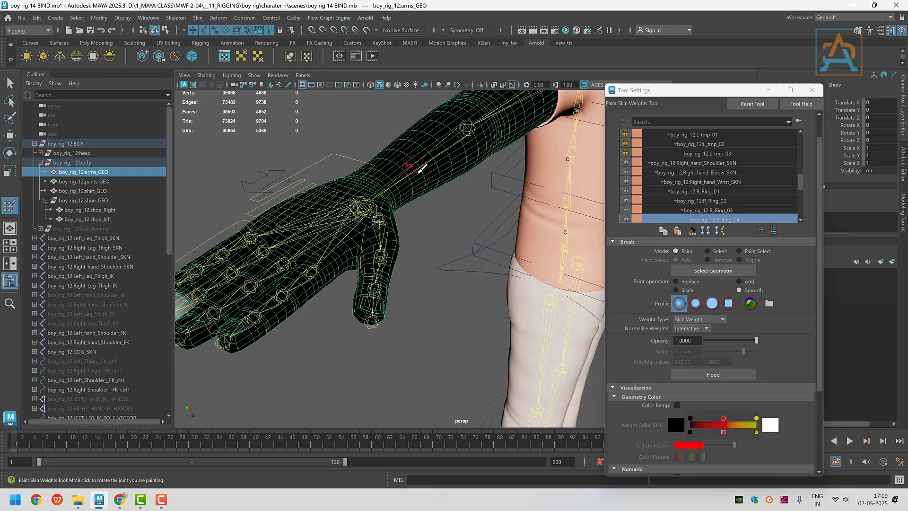
scroll(372, 195, down, 7)
alt+drag(364, 269, 444, 281)
key(ctrl+1)
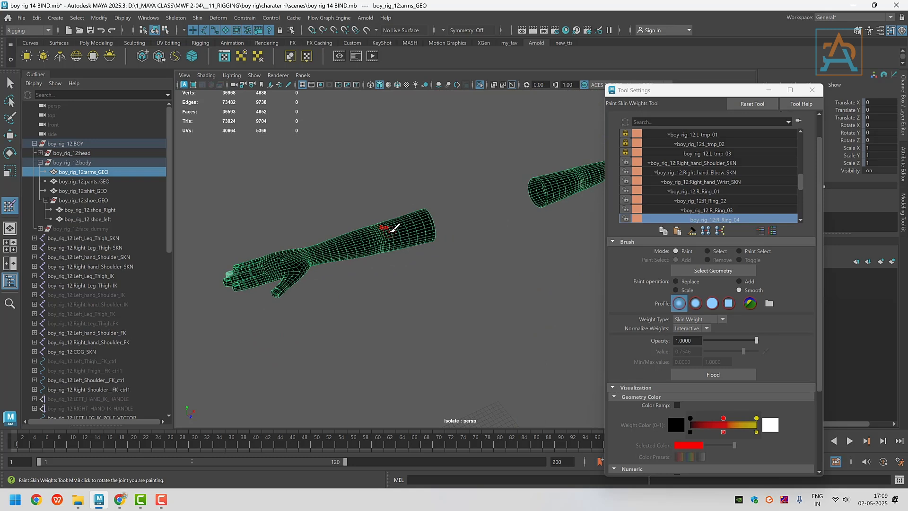
key(ctrl+1)
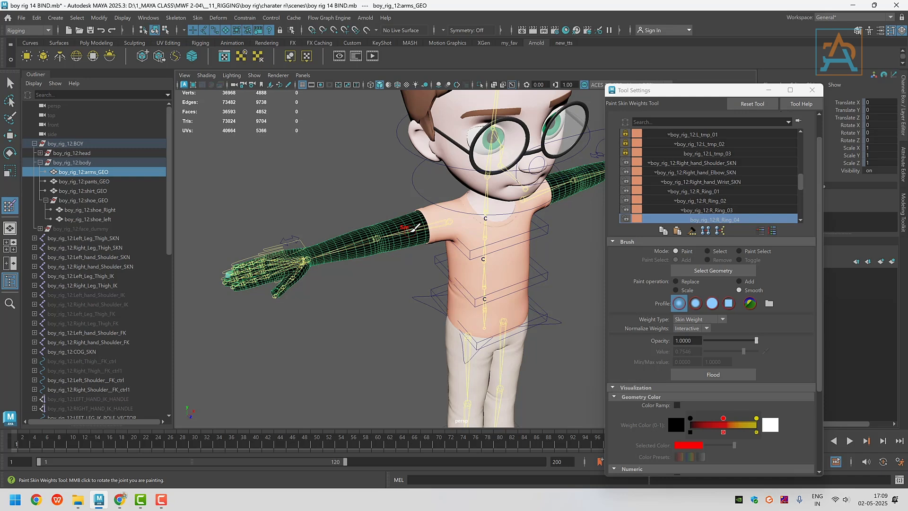
Display the Right_hand_Wrist_SKN influence's weights on the right hand, leaving the right shoulder influence unlocked.
alt+drag(259, 351, 289, 350)
alt+middle_drag(300, 357, 406, 276)
scroll(331, 308, up, 4)
alt+drag(327, 312, 441, 359)
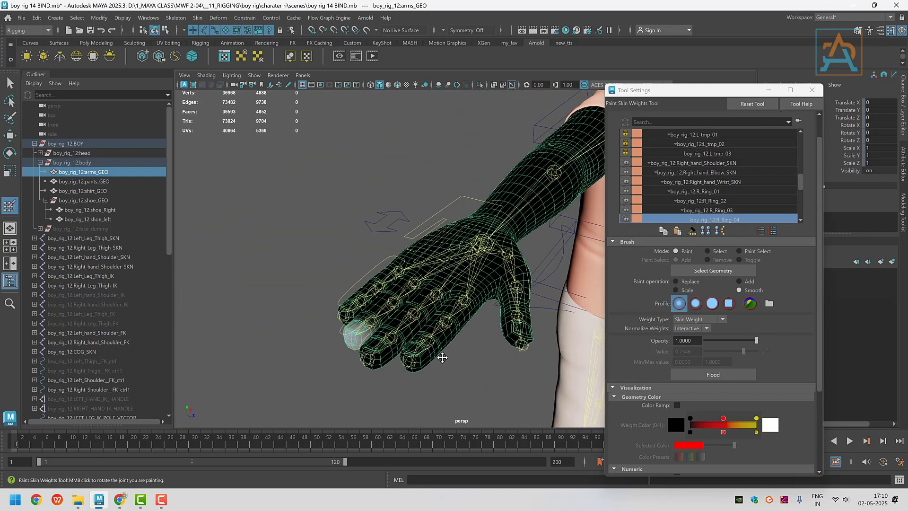
scroll(380, 336, up, 3)
alt+drag(383, 340, 388, 323)
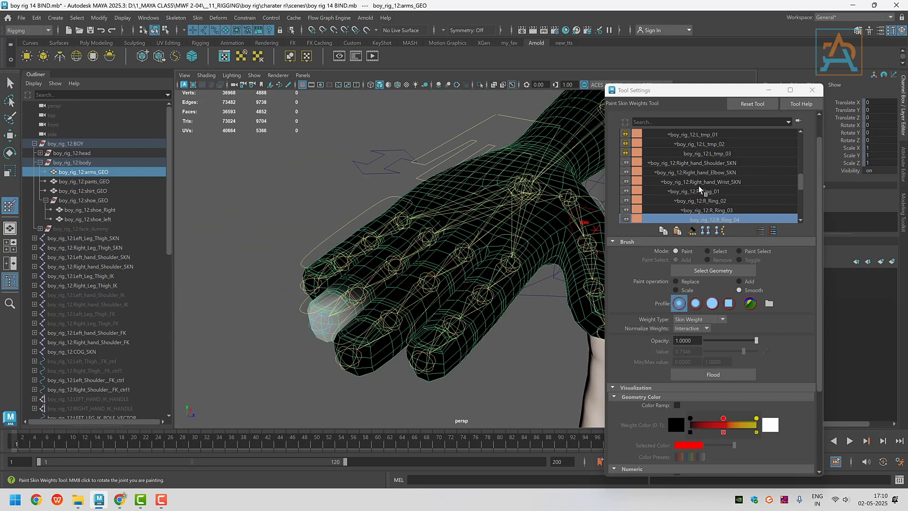
click(625, 163)
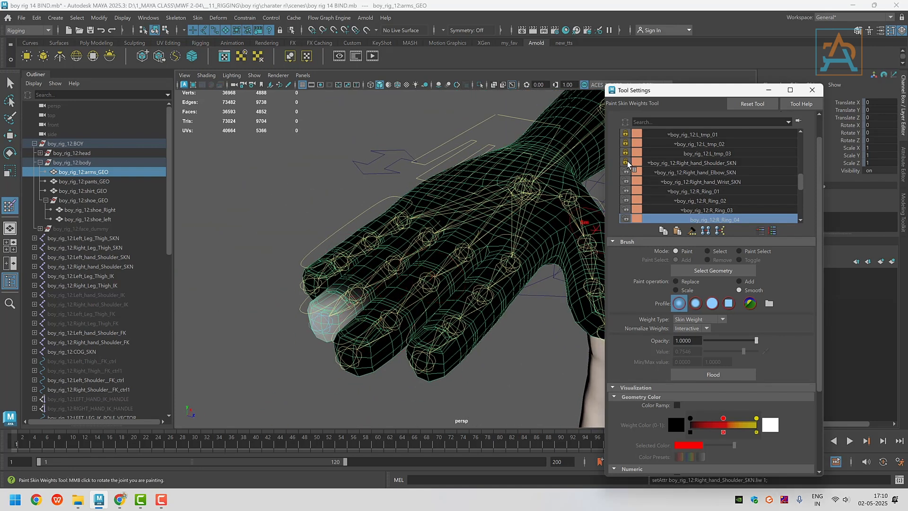
click(698, 183)
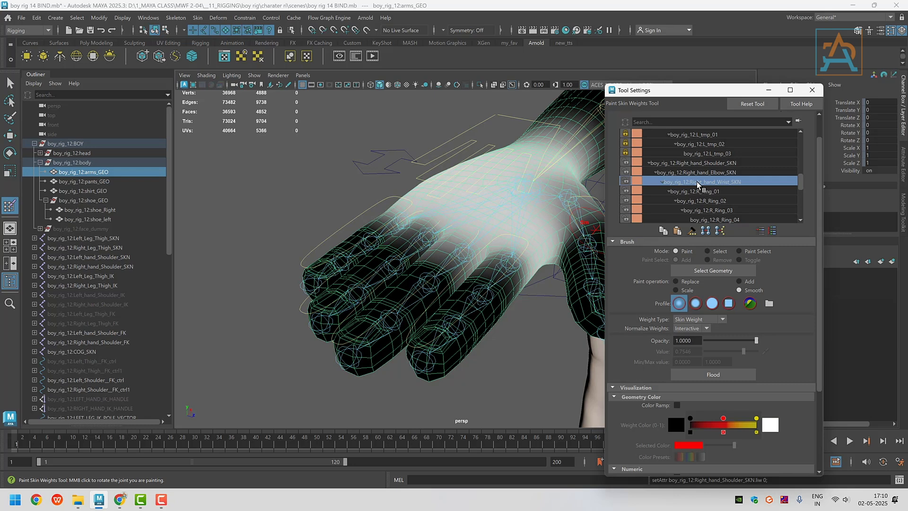
Lock the weights of Right_hand_Wrist_SKN and the right ring finger influences R_Ring_01 to R_Ring_04.
click(625, 182)
click(625, 191)
click(625, 201)
click(625, 210)
click(625, 219)
Lock the weights of the right index influences R_index_01 to R_index_04 and the middle finger influences R_mid_01 to R_mid_04.
scroll(626, 219, down, 1)
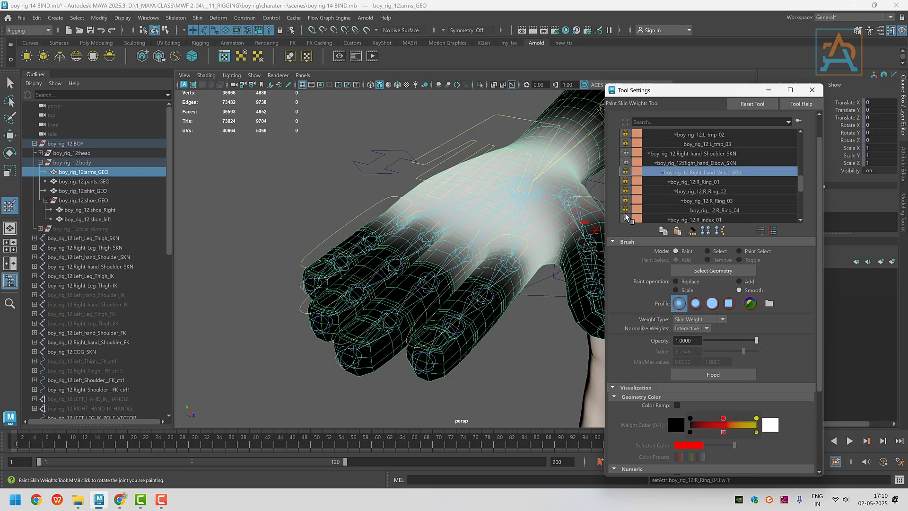
click(626, 210)
scroll(627, 211, down, 1)
click(625, 200)
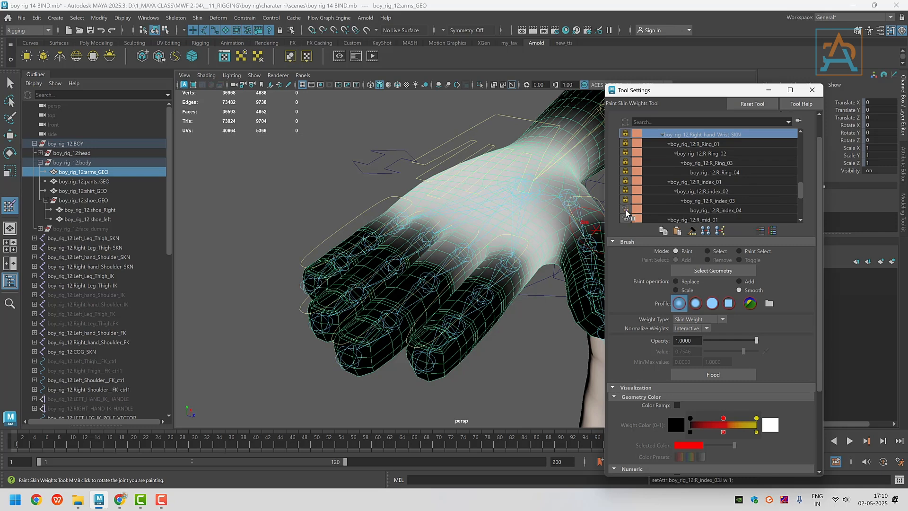
click(625, 210)
click(625, 219)
scroll(629, 217, down, 1)
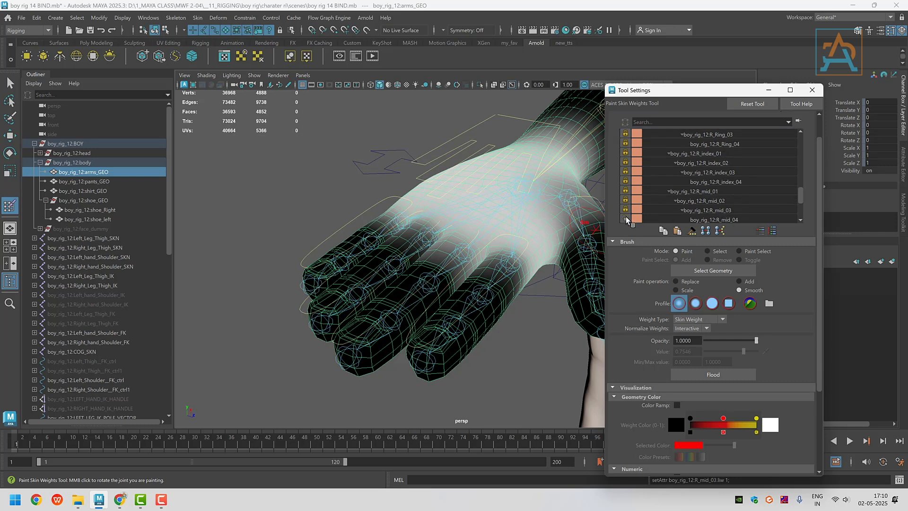
click(625, 219)
scroll(659, 197, down, 1)
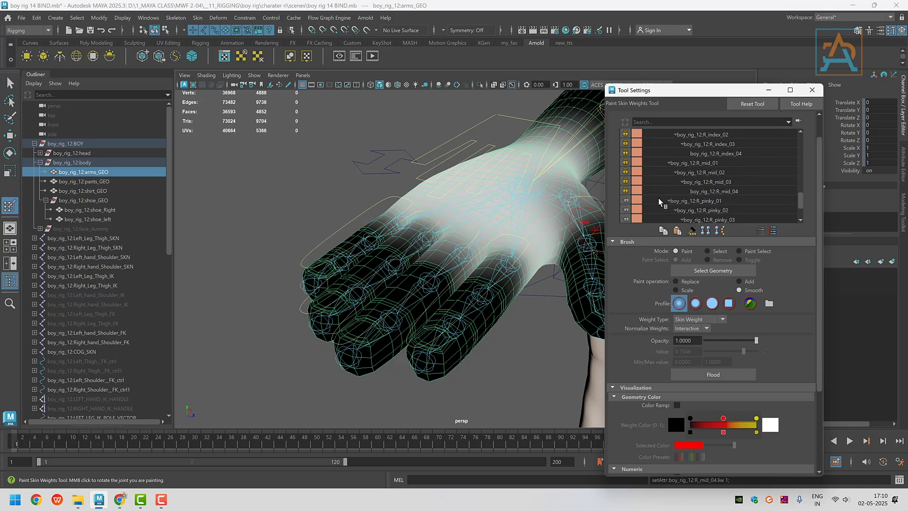
Lock the weights of the right pinky influences R_pinky_01 to R_pinky_04 and the thumb influences R_tmp_01 to R_tmp_04.
scroll(648, 210, down, 1)
click(625, 201)
click(626, 210)
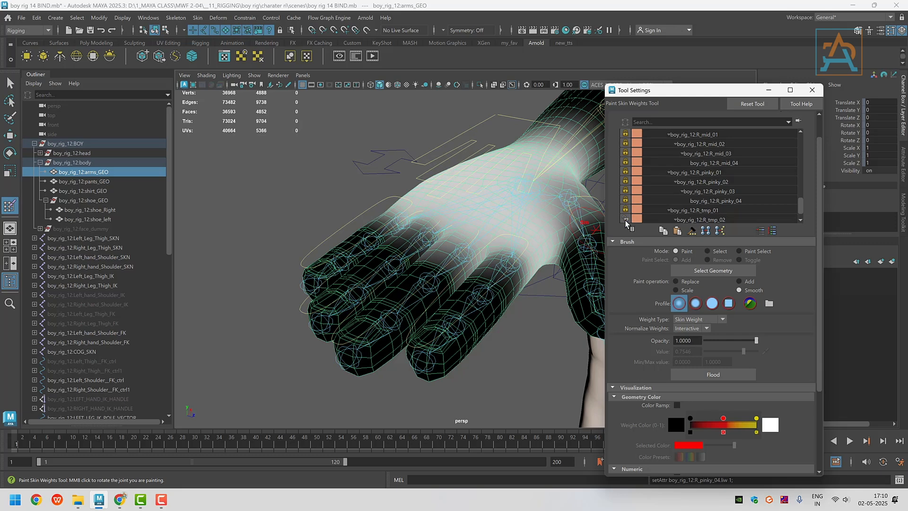
click(625, 219)
scroll(629, 219, down, 1)
click(625, 210)
click(626, 219)
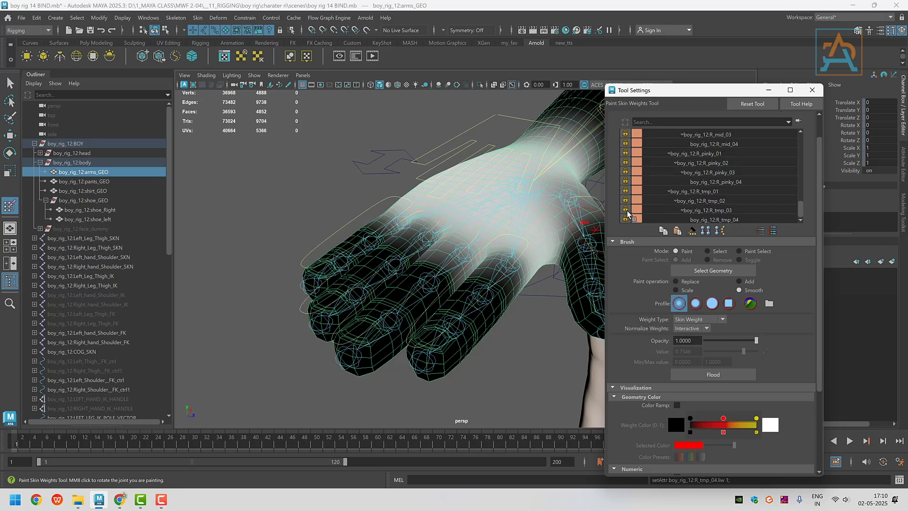
Leave weight painting, select RIGHT_HAND_FINGER_CTRL and test its Right Roll attribute on the right hand.
alt+middle_drag(399, 262, 363, 279)
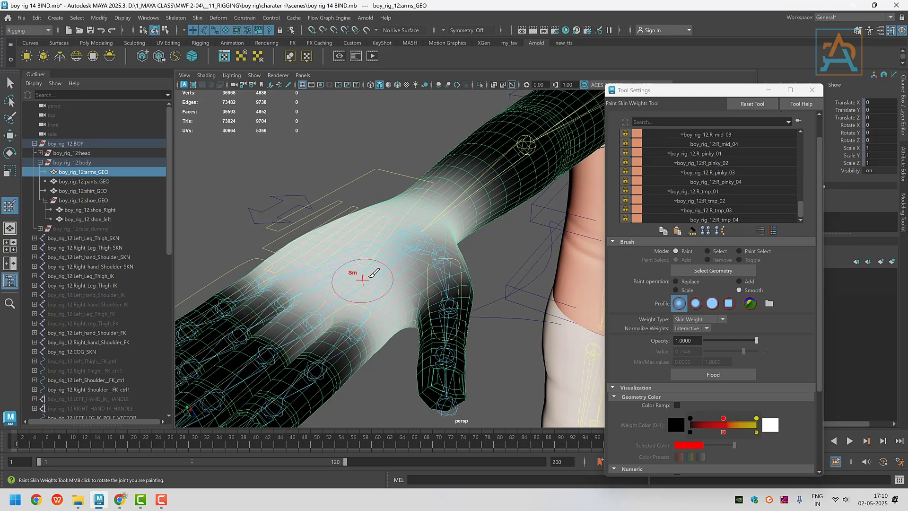
scroll(374, 276, down, 3)
alt+drag(455, 287, 395, 273)
click(11, 84)
alt+middle_drag(304, 182, 350, 205)
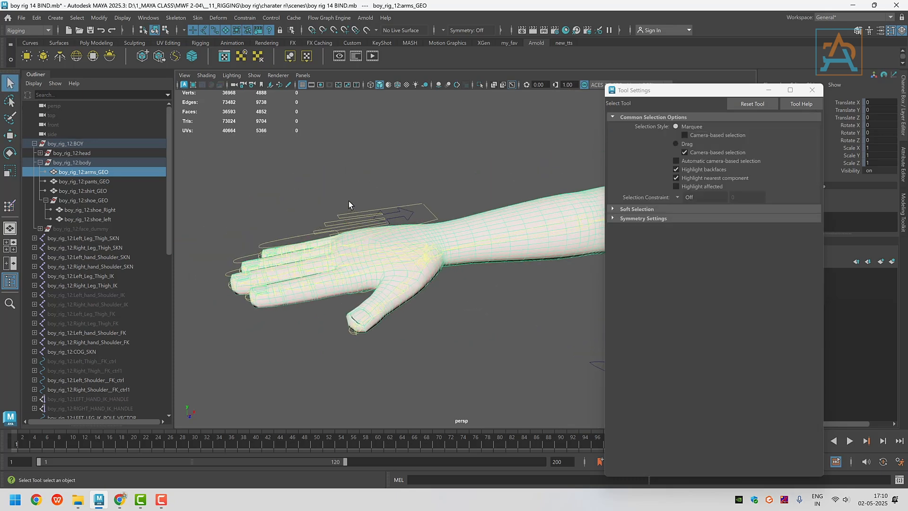
click(366, 219)
mouse_move(868, 110)
mouse_down()
mouse_move(897, 111)
mouse_move(870, 110)
mouse_move(879, 110)
mouse_up()
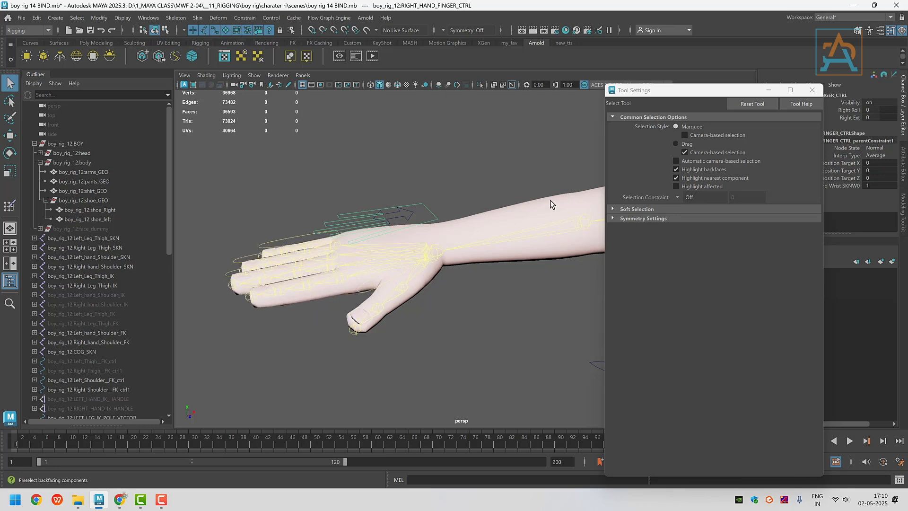
Select pants_GEO, isolate it to inspect the trouser legs, and bring the whole character back into view.
scroll(442, 275, down, 5)
alt+middle_drag(524, 276, 339, 291)
scroll(453, 304, down, 5)
alt+middle_drag(454, 305, 427, 241)
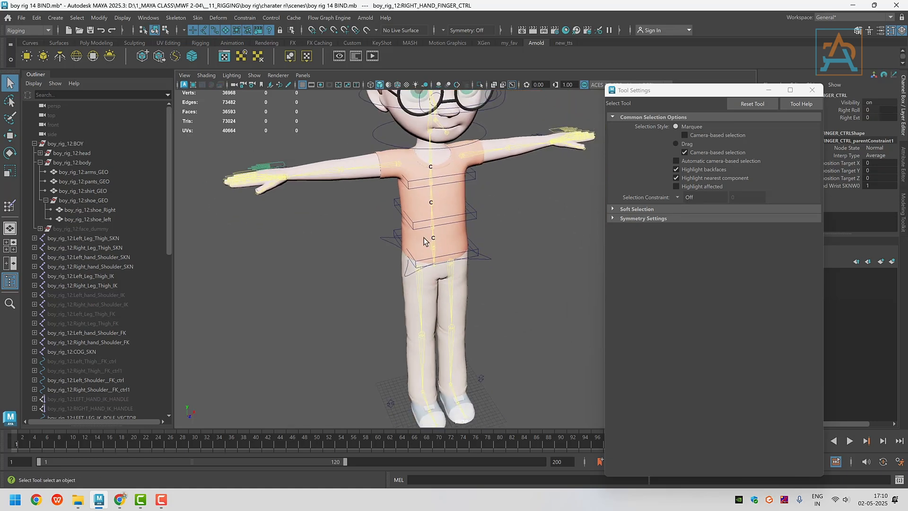
scroll(430, 248, down, 2)
alt+middle_drag(446, 326, 475, 371)
alt+drag(501, 360, 452, 347)
alt+middle_drag(452, 347, 410, 241)
alt+middle_drag(435, 289, 461, 380)
scroll(472, 331, up, 3)
alt+middle_drag(471, 334, 450, 266)
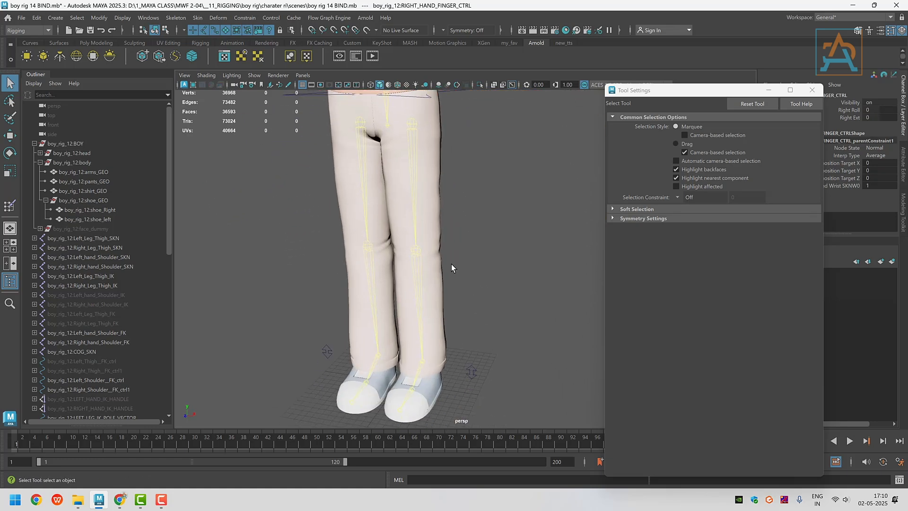
click(420, 245)
scroll(434, 275, up, 3)
key(ctrl+1)
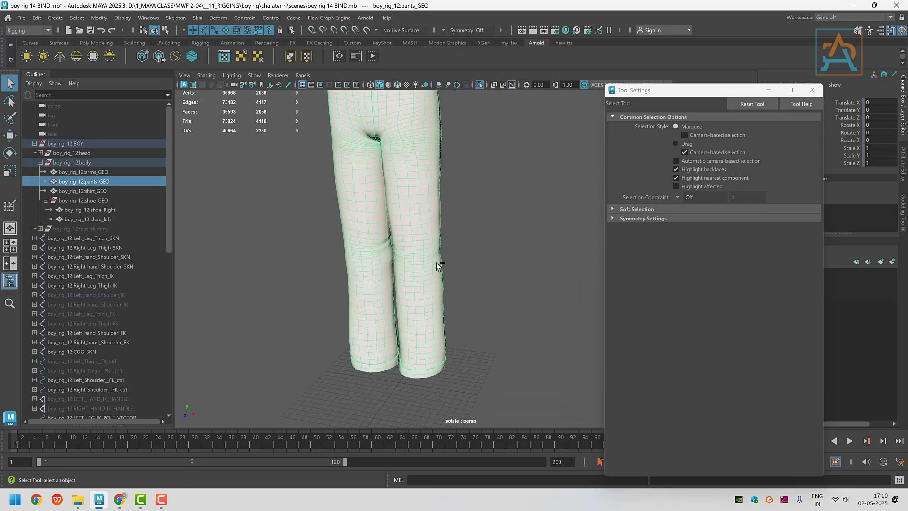
alt+drag(480, 335, 434, 234)
key(ctrl+1)
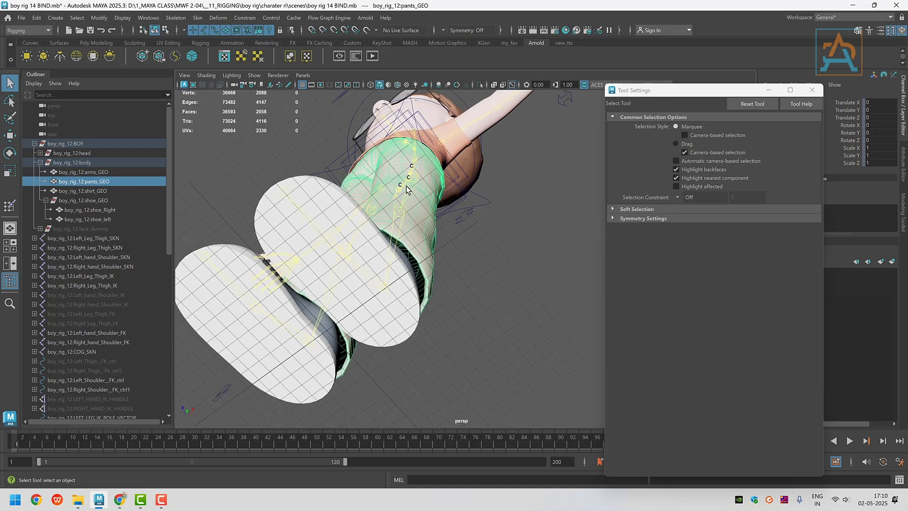
Start the Paint Skin Weights tool and make pants_GEO the mesh whose weights are shown.
alt+drag(407, 189, 459, 259)
scroll(458, 256, down, 4)
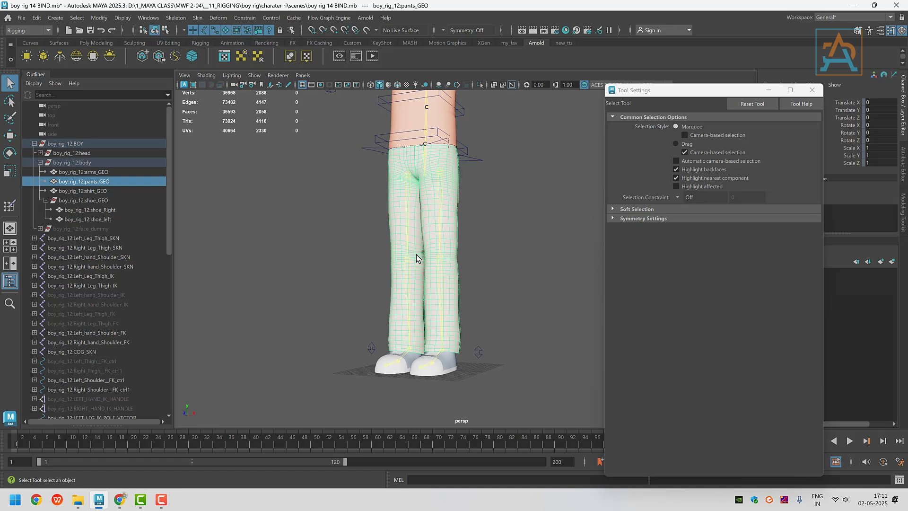
alt+middle_drag(431, 242, 405, 257)
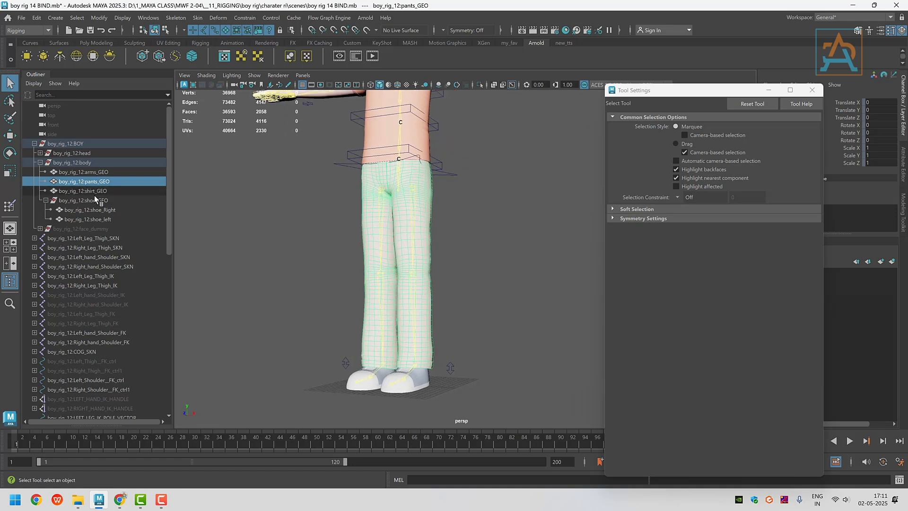
click(412, 191)
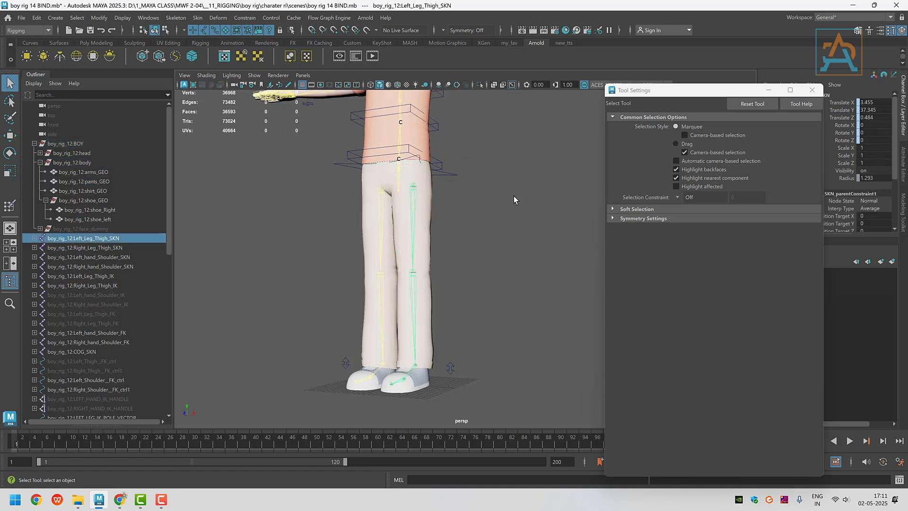
click(8, 207)
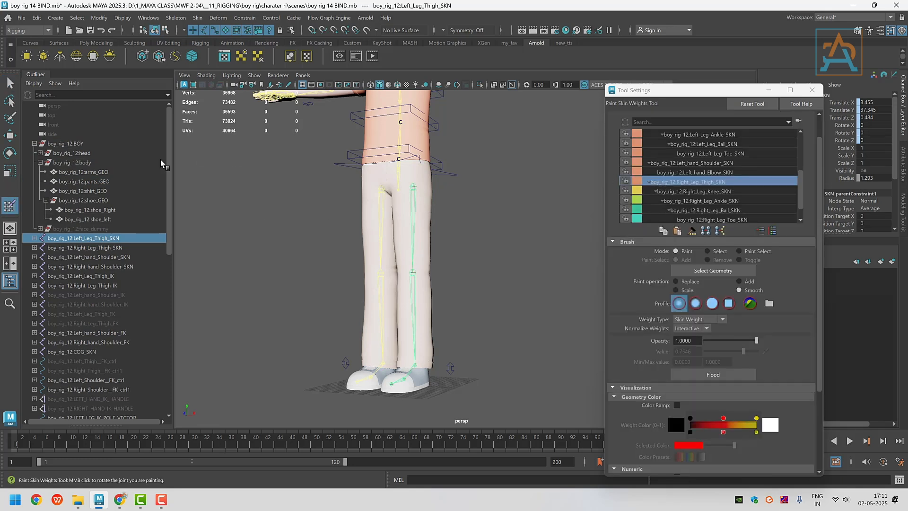
click(119, 182)
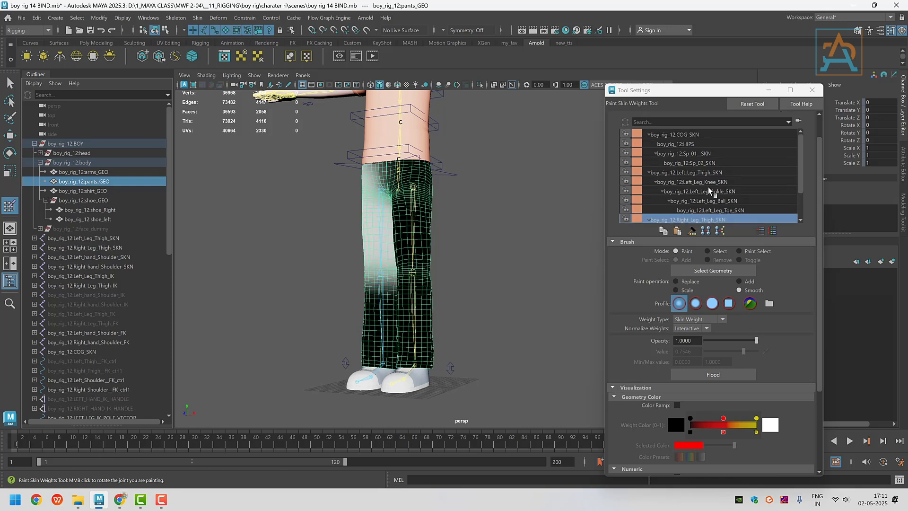
Display the Left_Leg_Thigh_SKN influence's weights on the trousers and inspect how they spread over the left leg.
scroll(708, 187, down, 2)
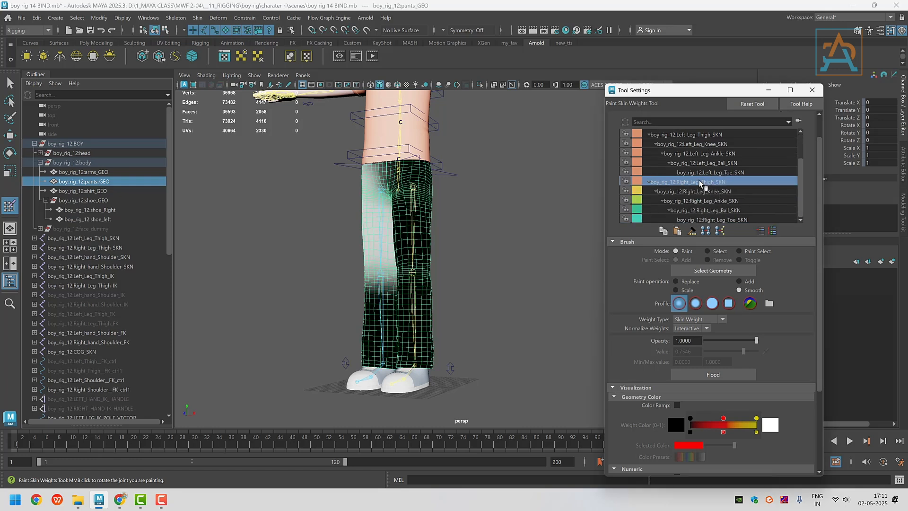
click(708, 188)
click(705, 183)
scroll(708, 187, up, 1)
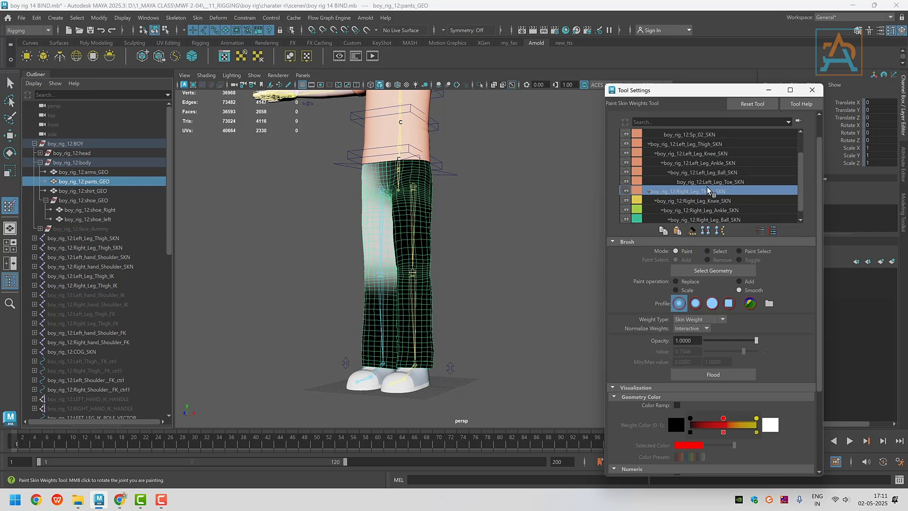
scroll(708, 189, up, 2)
click(683, 173)
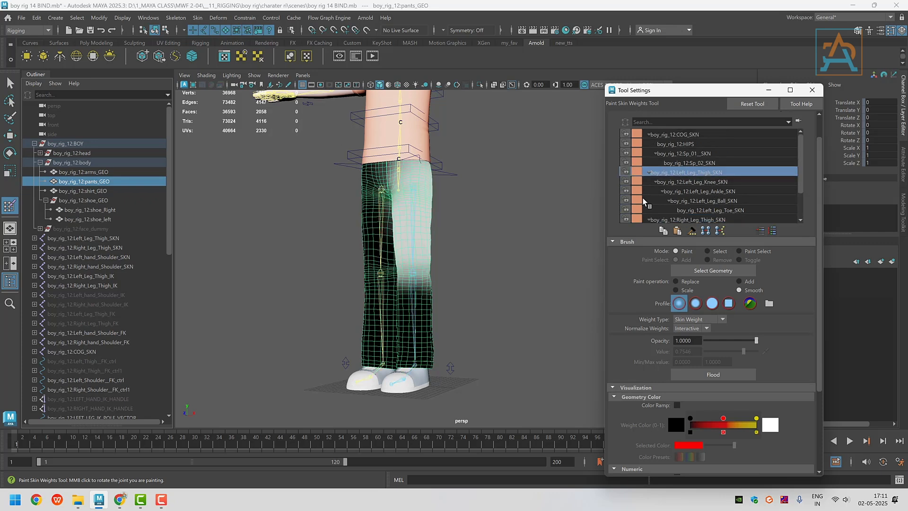
scroll(430, 248, up, 5)
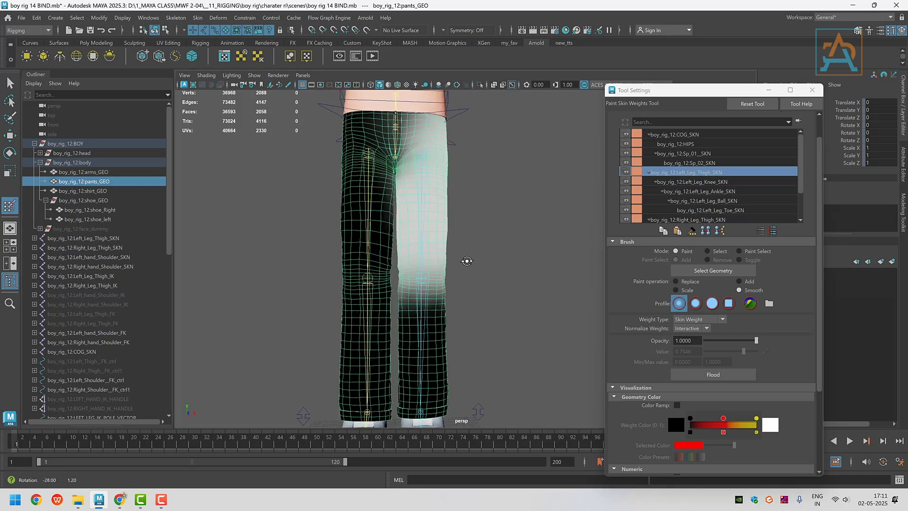
alt+drag(517, 207, 465, 209)
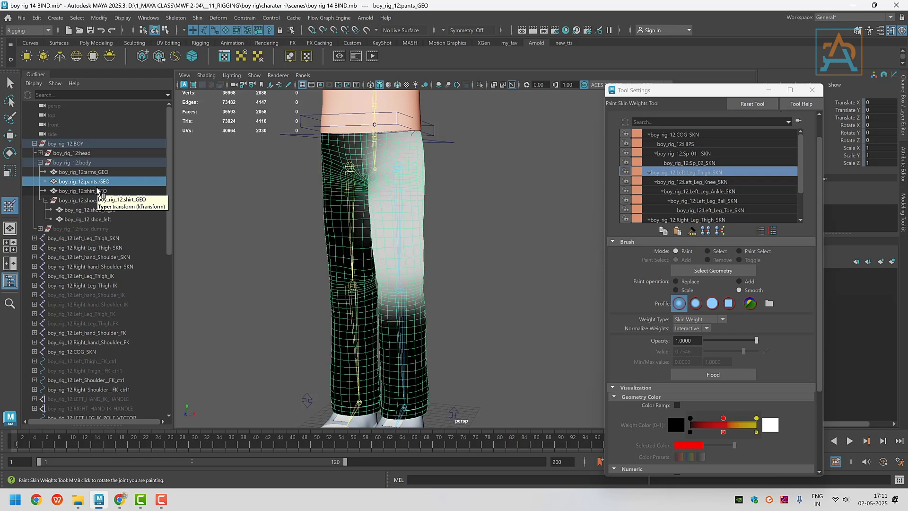
mouse_move(445, 228)
alt+mouse_down()
mouse_move(481, 231)
mouse_move(445, 213)
mouse_move(457, 232)
mouse_move(422, 212)
mouse_move(480, 226)
mouse_move(387, 223)
mouse_move(457, 229)
alt+mouse_up()
scroll(449, 224, down, 3)
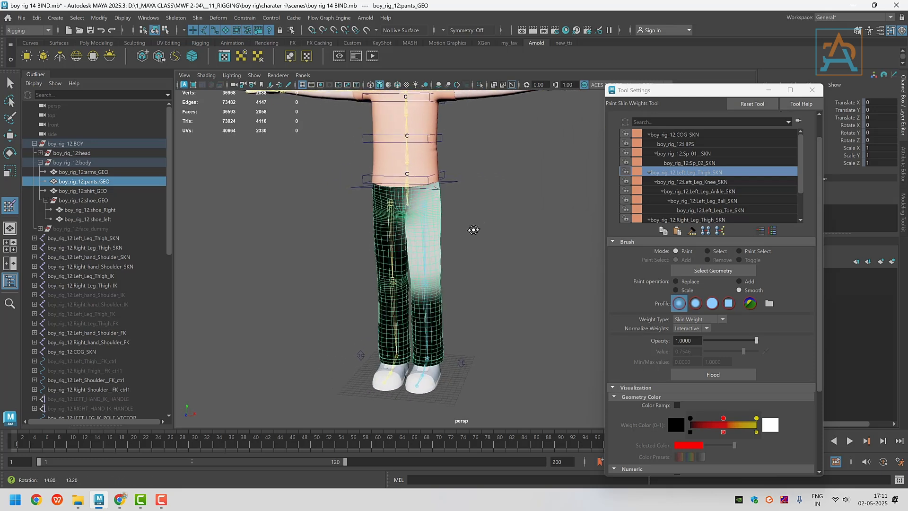
Switch to the front view with all objects shown and frame the whole character.
key(space)
key(space)
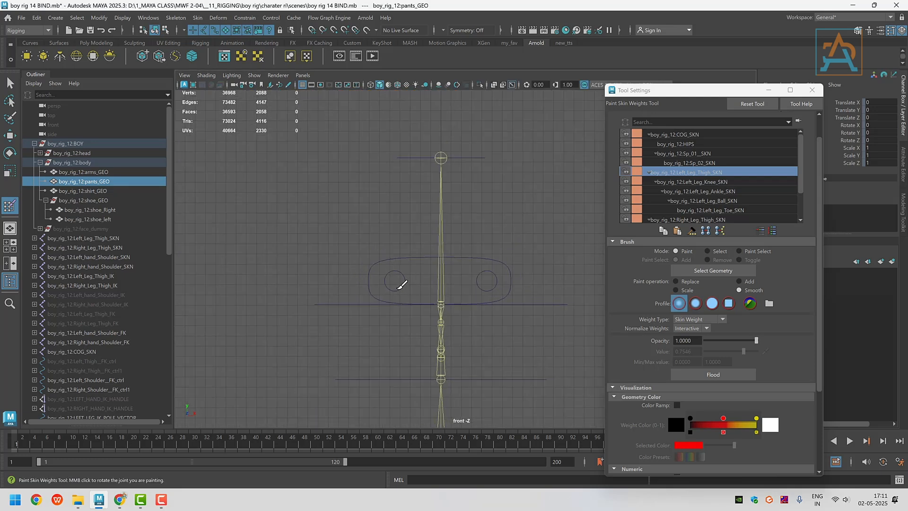
key(ctrl+1)
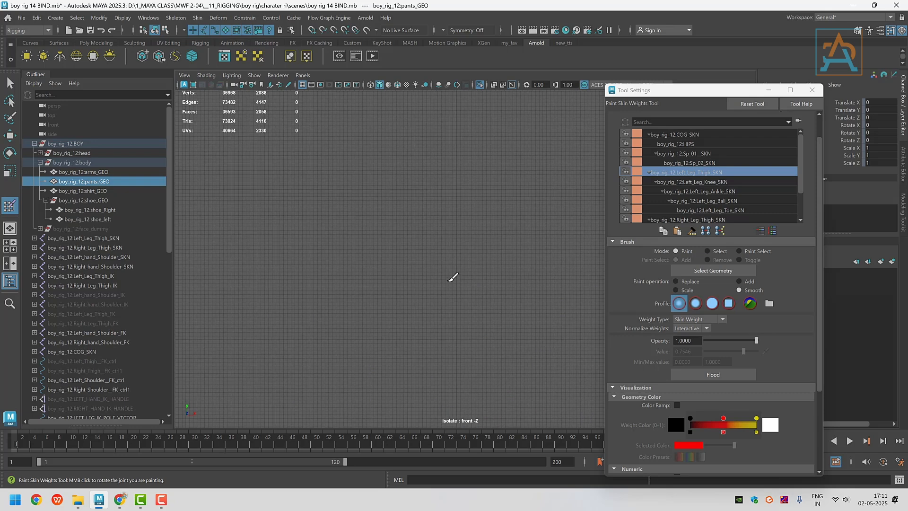
key(ctrl+1)
alt+middle_drag(479, 321, 414, 194)
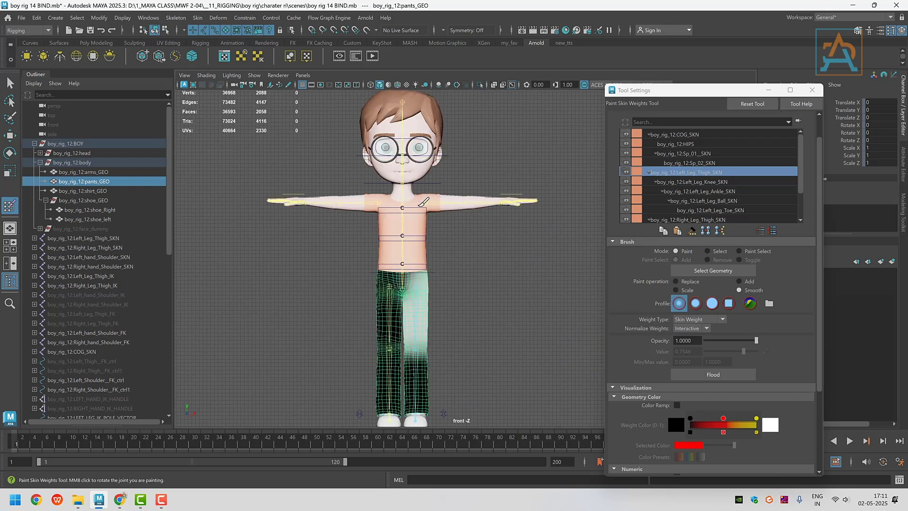
In component selection mode, select all pants_GEO vertices on the character's right leg half, with the skin weights tool set to Select mode.
scroll(416, 321, up, 5)
alt+middle_drag(435, 306, 474, 219)
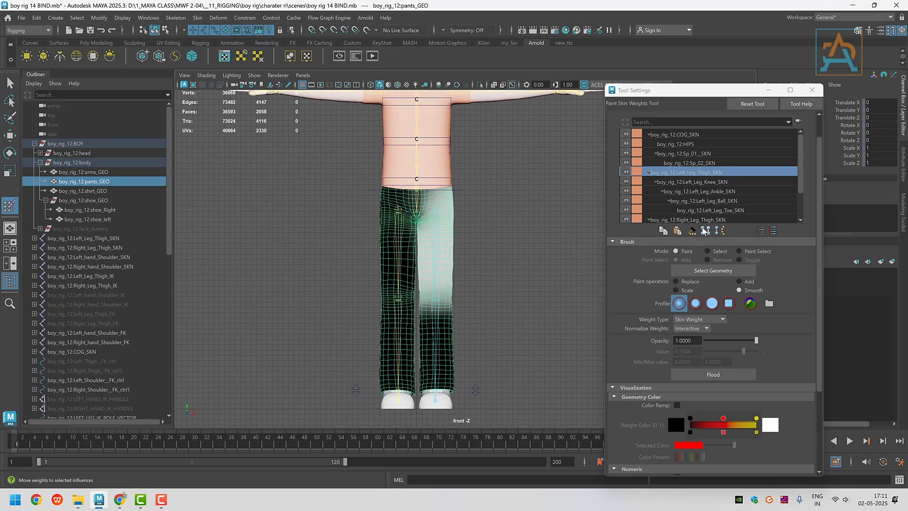
click(720, 252)
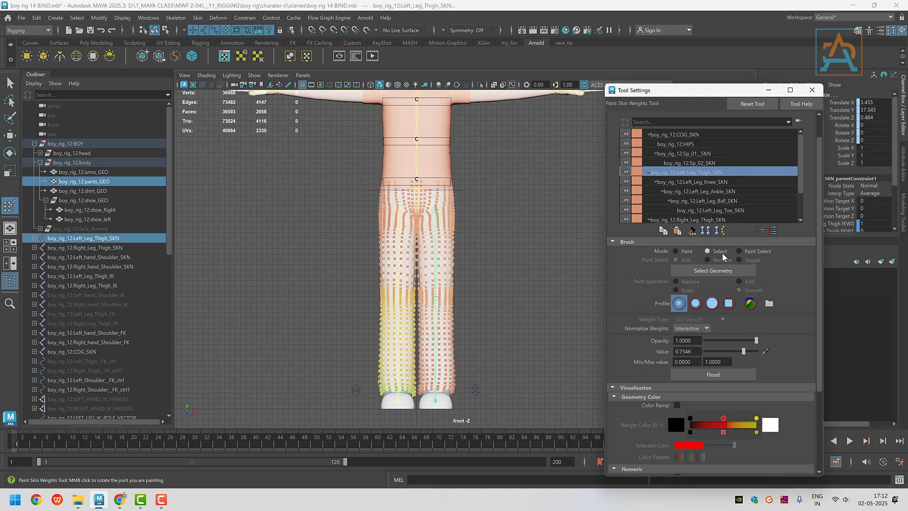
click(165, 30)
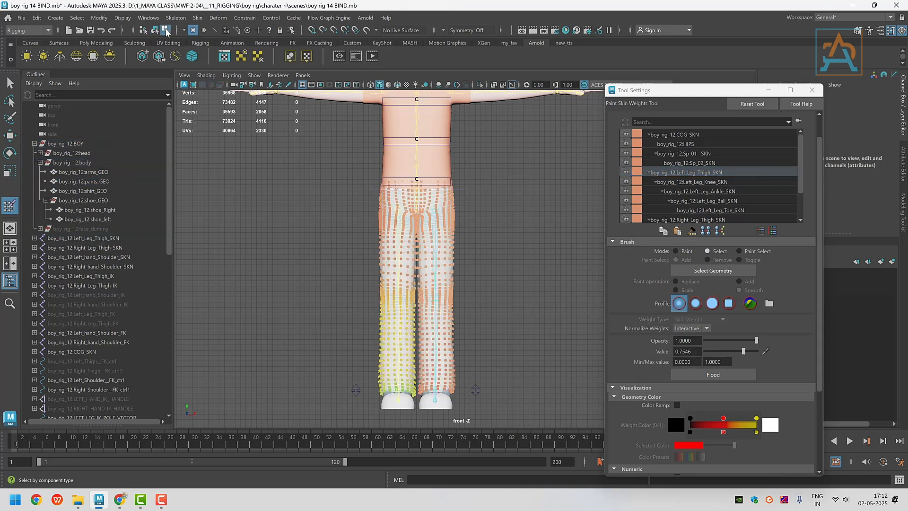
drag(744, 356, 592, 344)
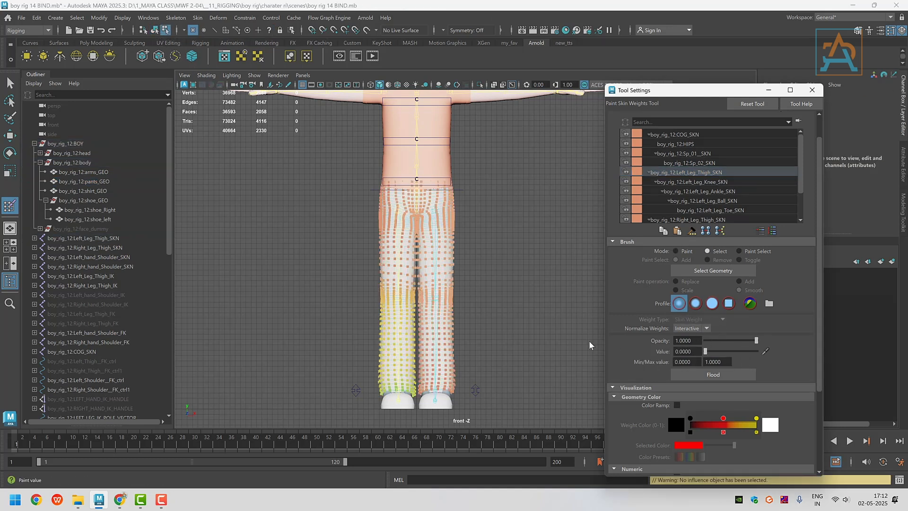
drag(326, 157, 418, 417)
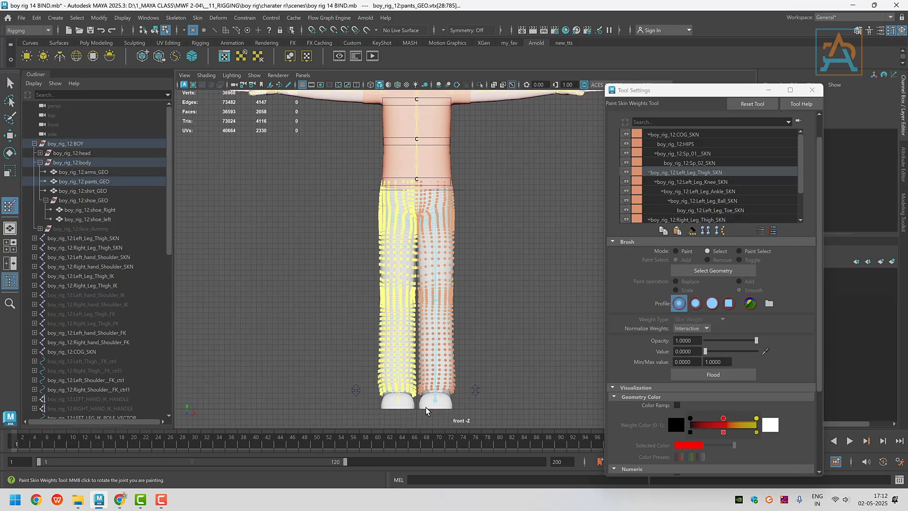
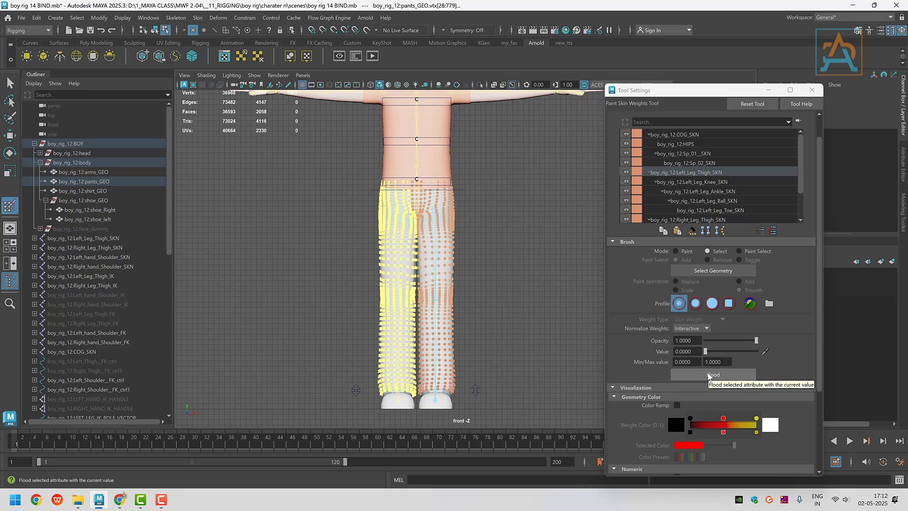
Return the skin weights tool to Paint mode with Replace at value 0, and flood Left_Leg_Thigh_SKN on the selected vertices.
click(676, 251)
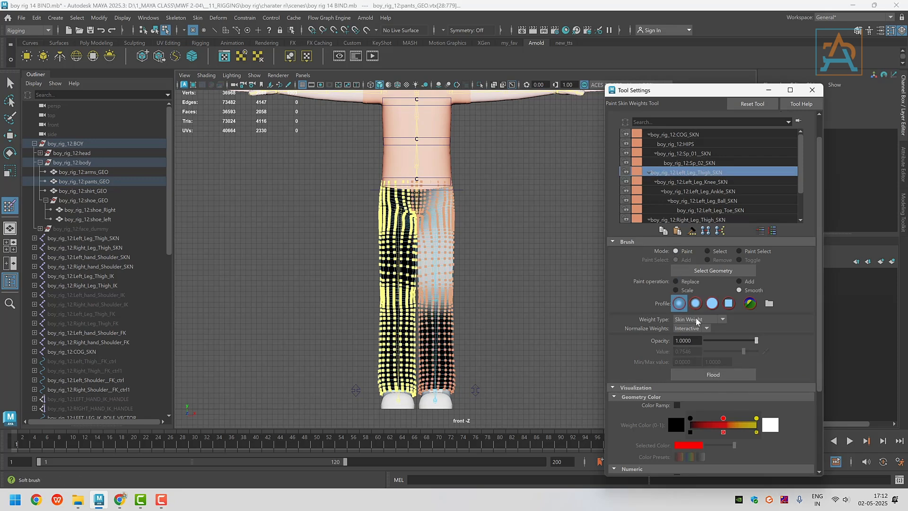
click(692, 282)
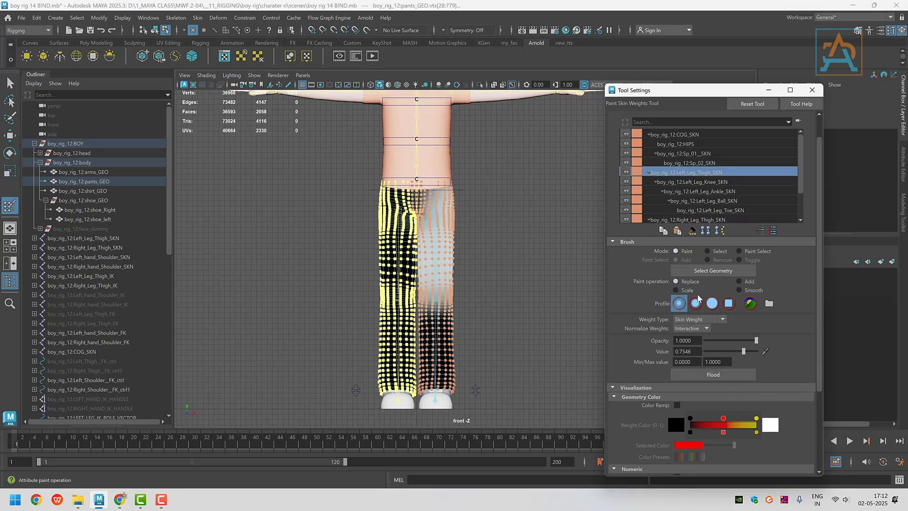
drag(743, 351, 704, 351)
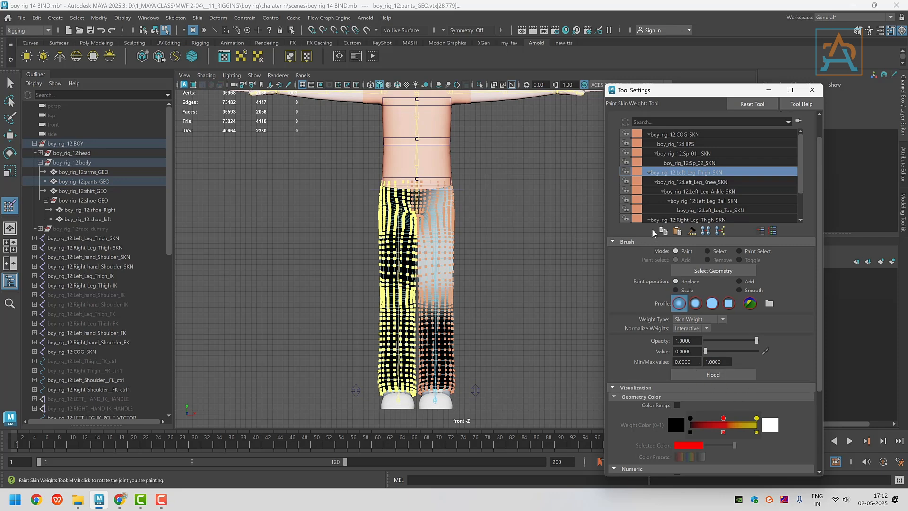
Flood the selected right-leg pants vertices with value 0 for the left knee, ankle, ball and toe joints.
click(702, 183)
alt+middle_drag(562, 270, 533, 237)
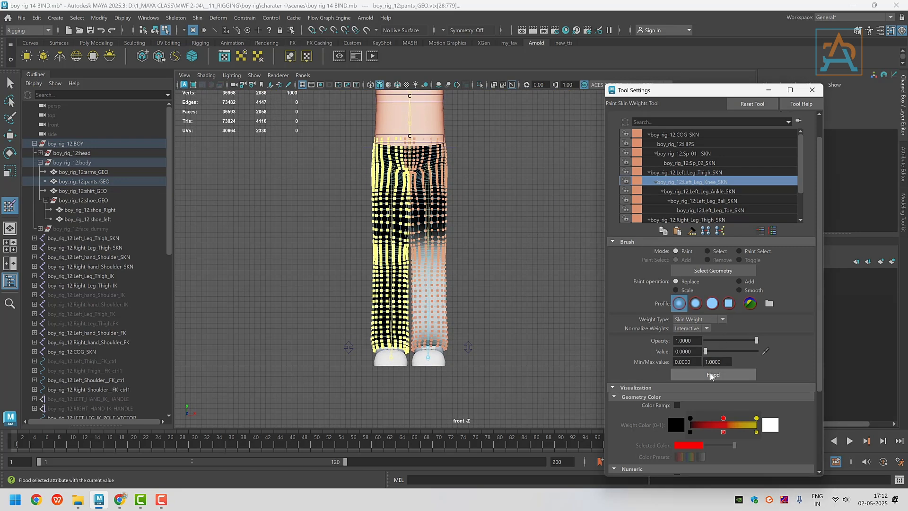
click(695, 191)
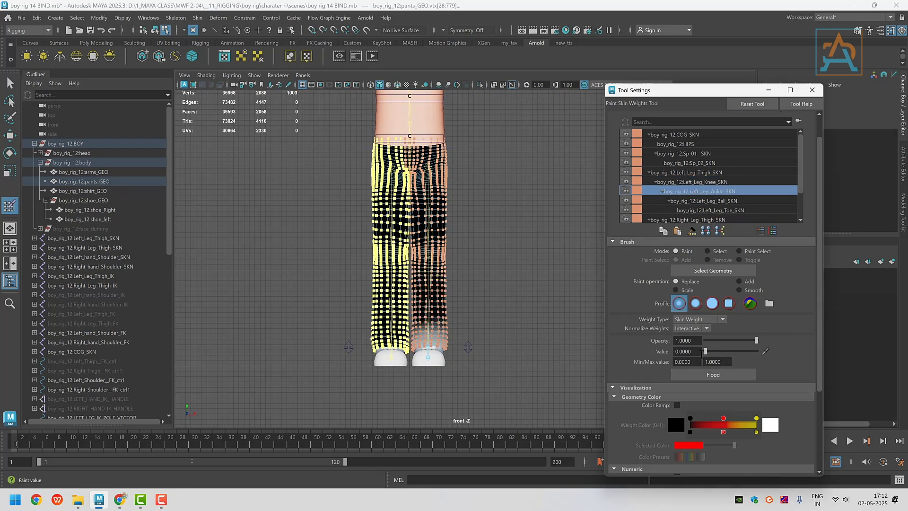
click(715, 201)
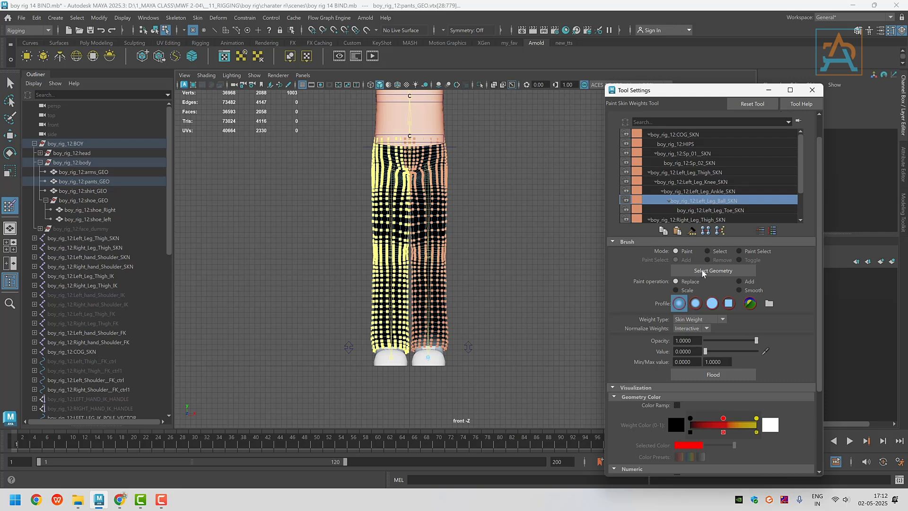
click(718, 211)
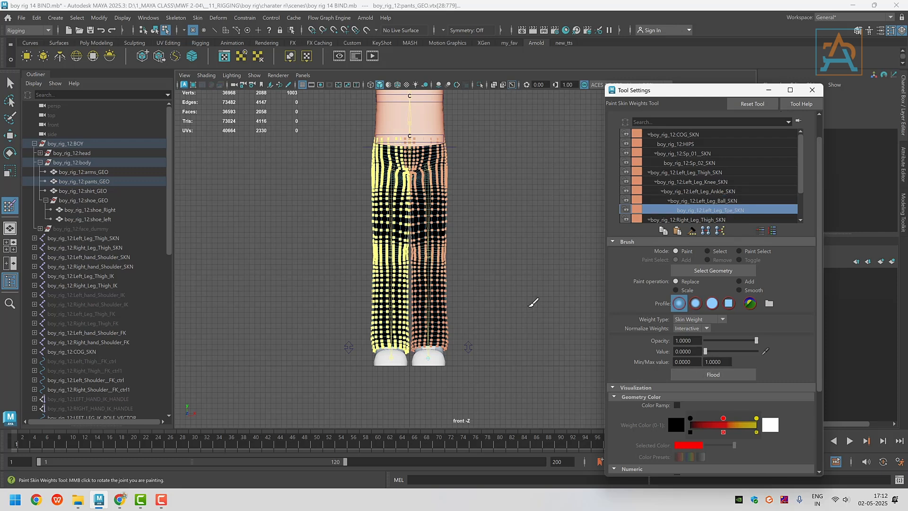
alt+drag(529, 306, 502, 259)
scroll(476, 307, up, 2)
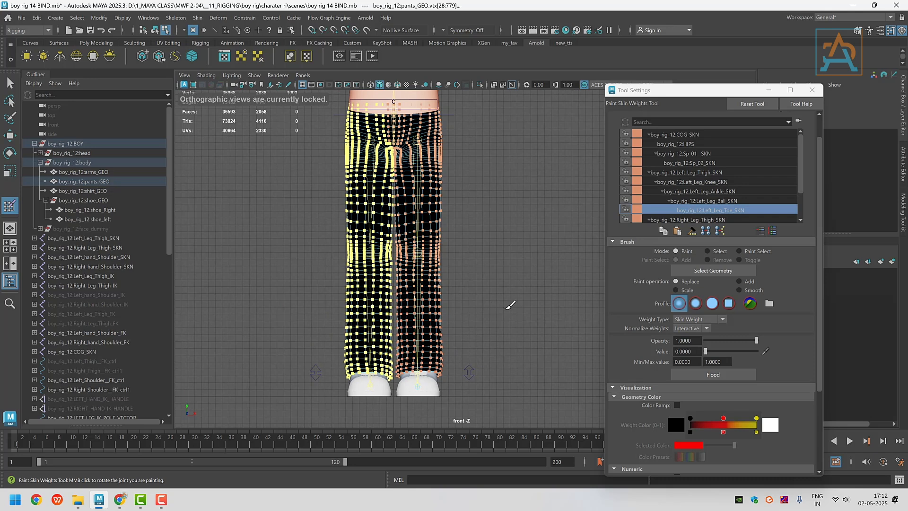
scroll(510, 305, up, 3)
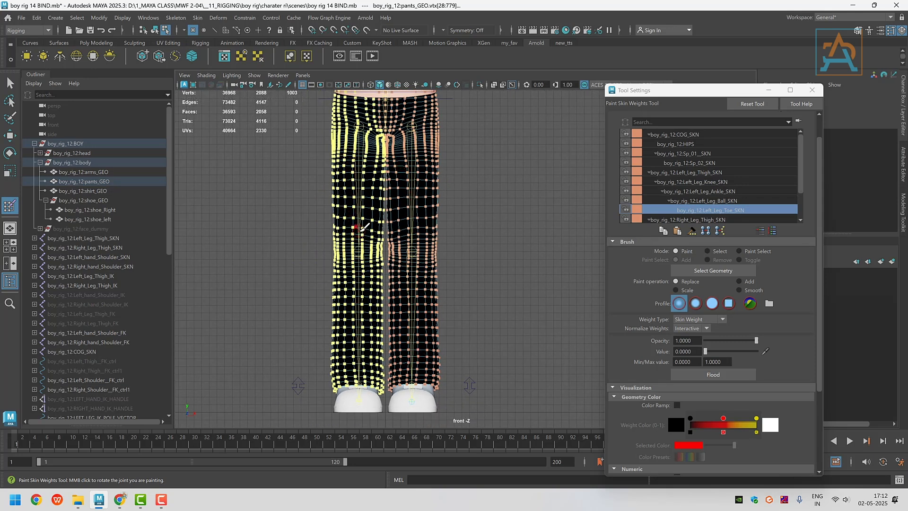
Lock the skin weights of the left thigh, knee, ankle, ball and toe joints.
click(625, 209)
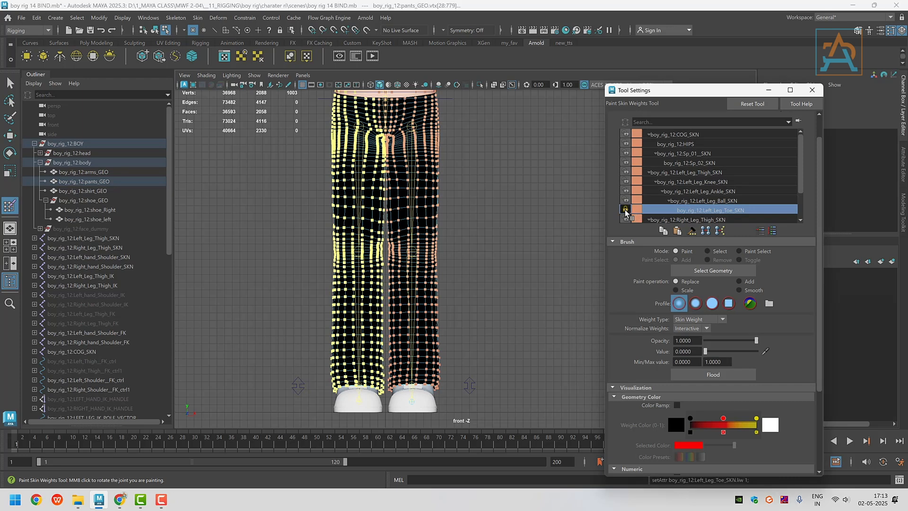
click(625, 192)
click(625, 181)
click(625, 172)
scroll(485, 206, down, 1)
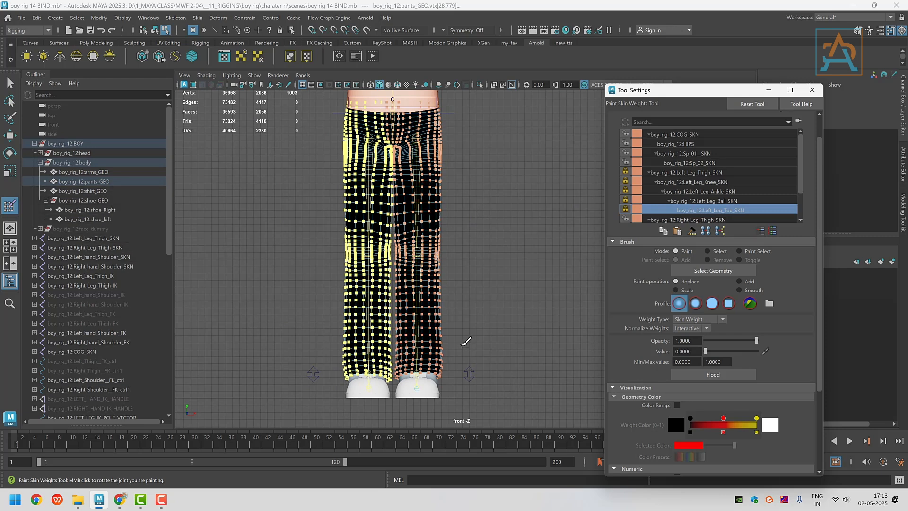
Select the shoe_left mesh as the weight-painting target and frame the feet in the perspective view.
key(space)
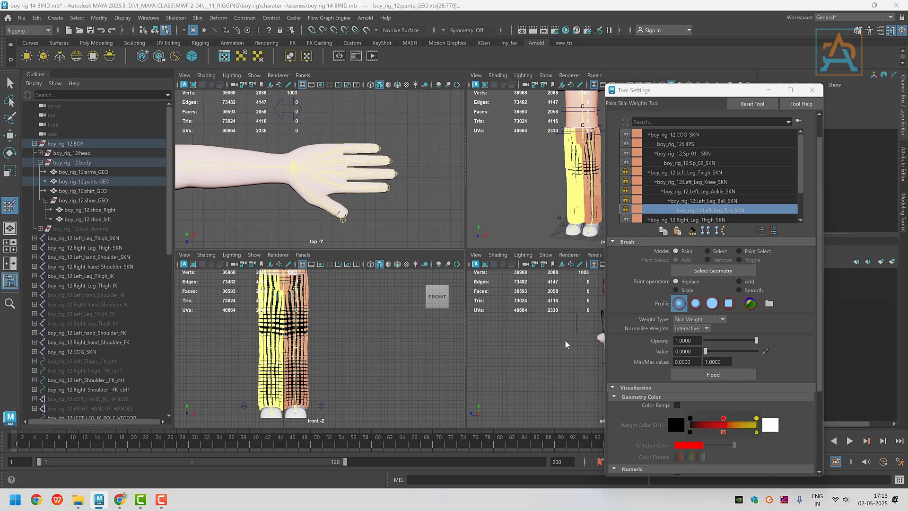
key(space)
scroll(482, 350, up, 3)
alt+middle_drag(482, 350, 471, 85)
alt+middle_drag(466, 314, 461, 274)
scroll(460, 274, up, 4)
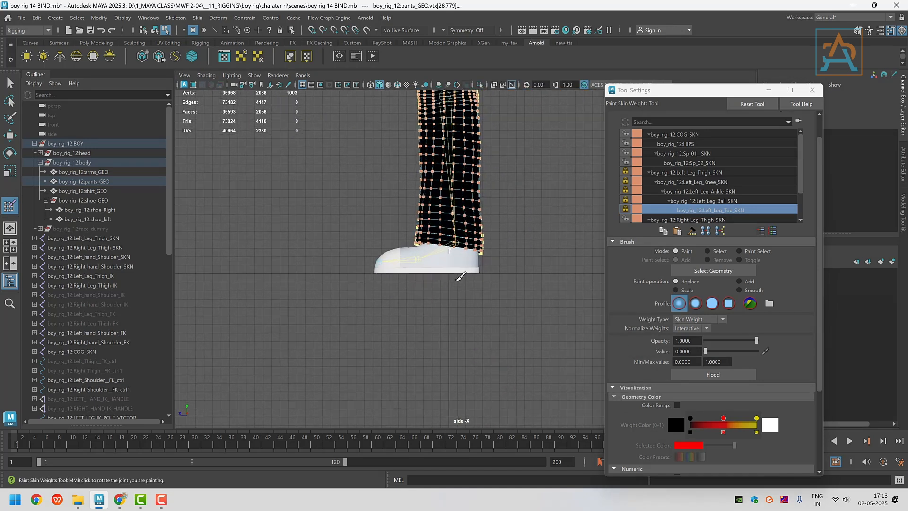
alt+middle_drag(445, 242, 468, 313)
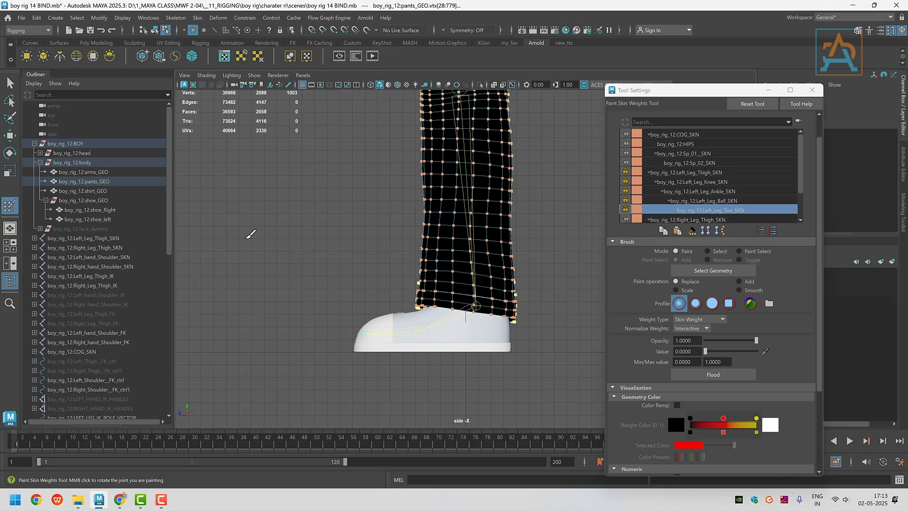
click(97, 219)
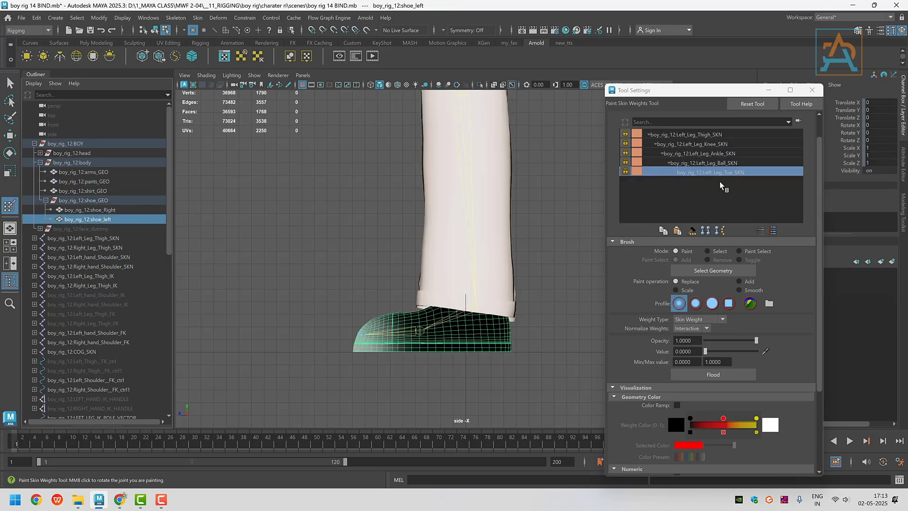
key(space)
key(space)
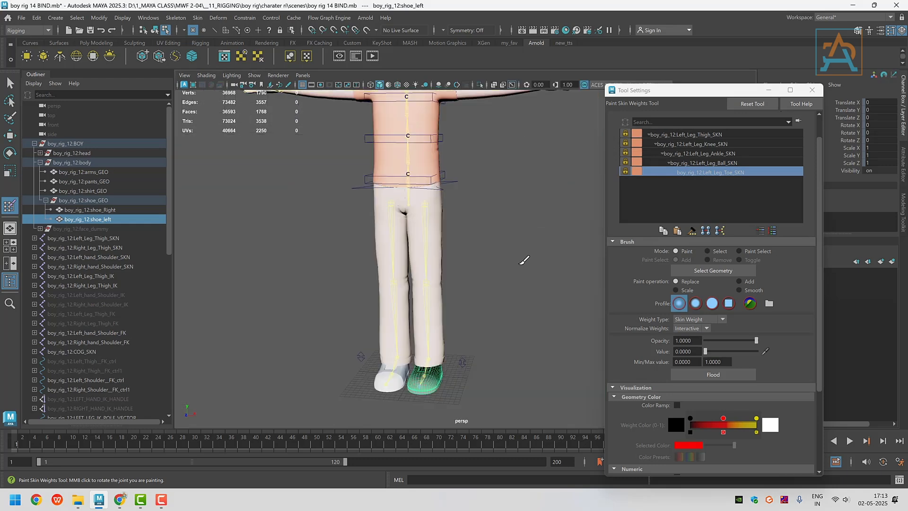
alt+middle_drag(520, 290, 527, 204)
scroll(442, 291, up, 3)
alt+middle_drag(484, 293, 503, 262)
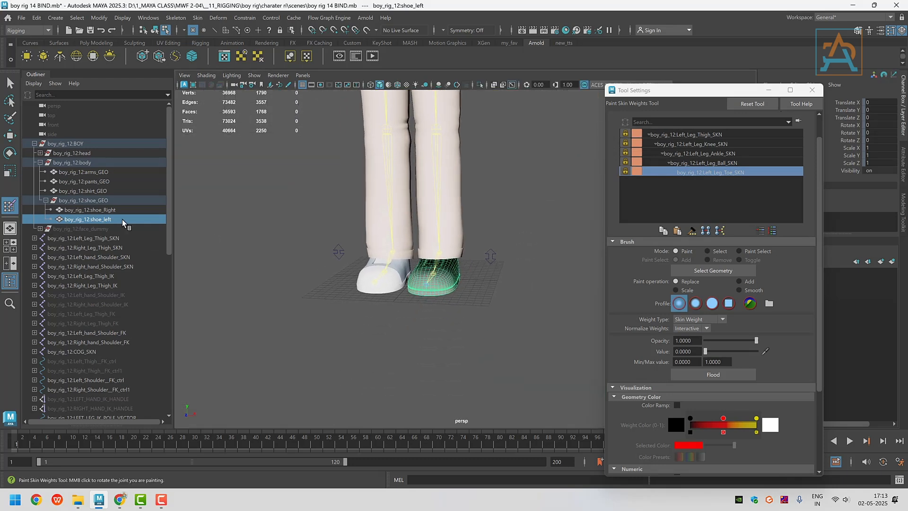
ctrl+click(111, 210)
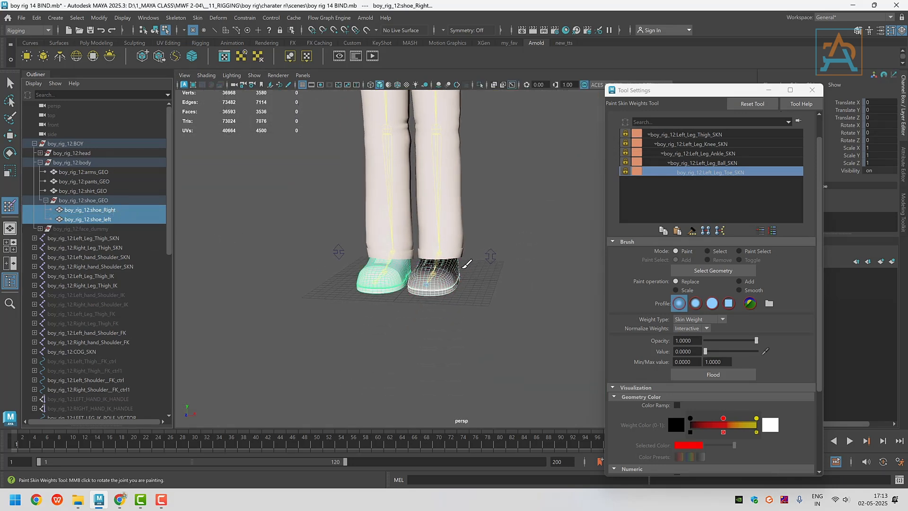
scroll(458, 304, up, 4)
alt+middle_drag(461, 311, 496, 322)
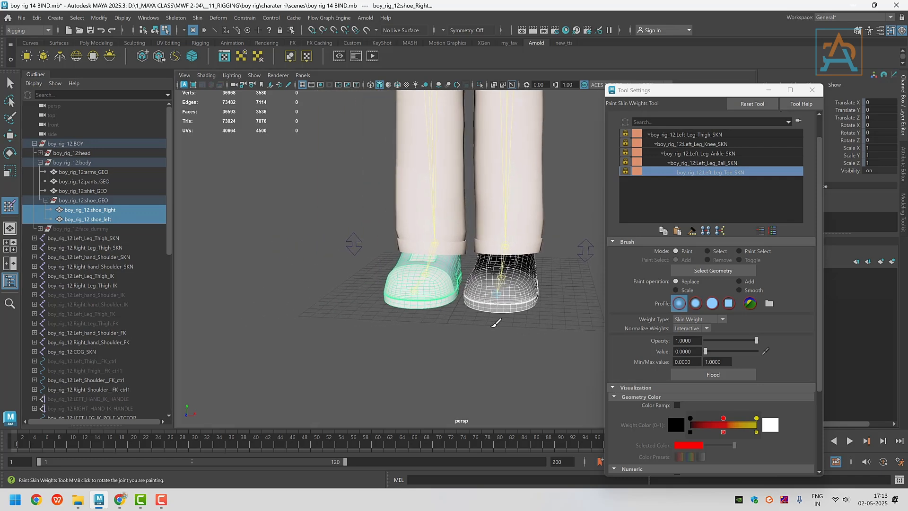
scroll(496, 324, up, 2)
mouse_move(492, 334)
alt+mouse_down()
mouse_move(487, 347)
mouse_move(521, 371)
mouse_move(369, 265)
alt+mouse_up()
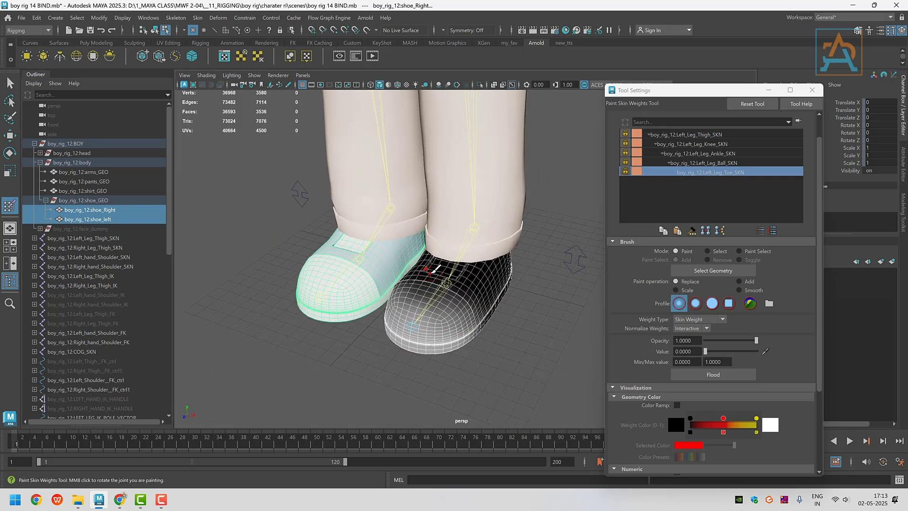
Select only the shoe_left mesh and examine its skin weights for the left toe, ball and ankle joints.
click(109, 219)
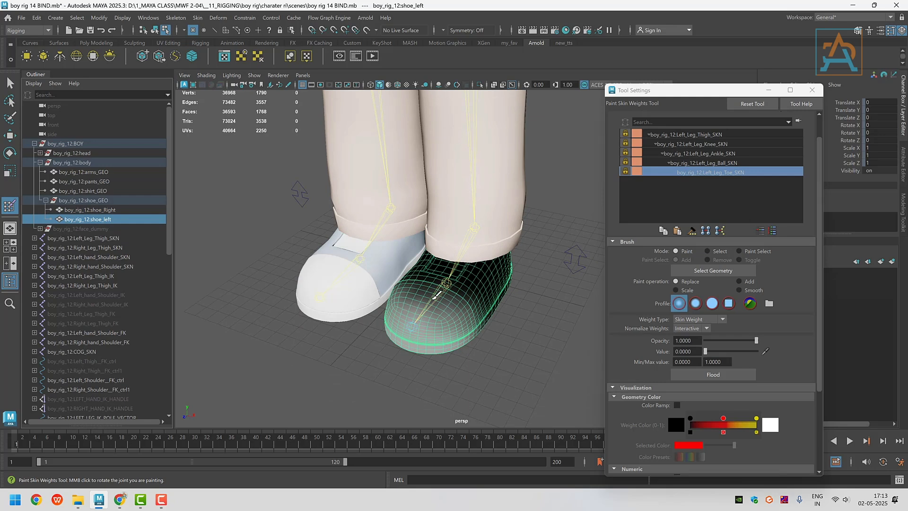
mouse_move(435, 295)
alt+mouse_down()
mouse_move(434, 316)
mouse_move(359, 238)
alt+mouse_up()
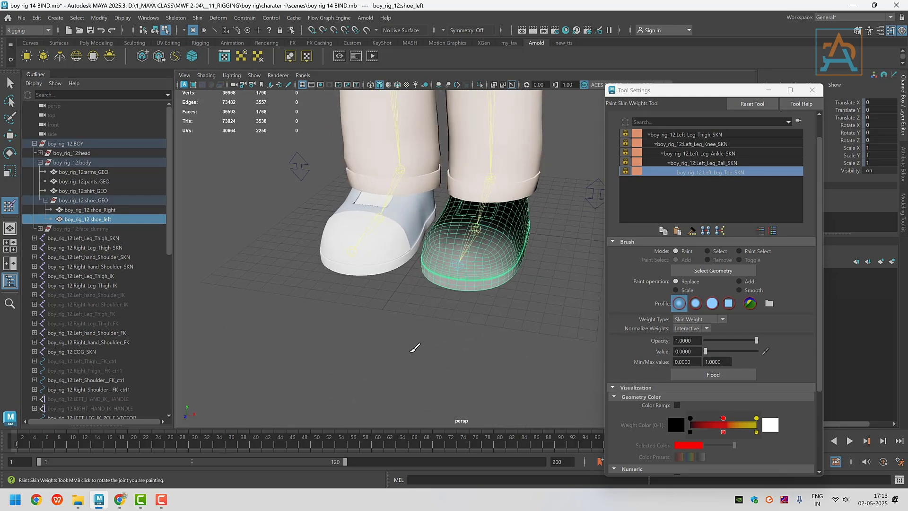
mouse_move(415, 348)
alt+mouse_down()
mouse_move(406, 308)
mouse_move(416, 341)
alt+mouse_up()
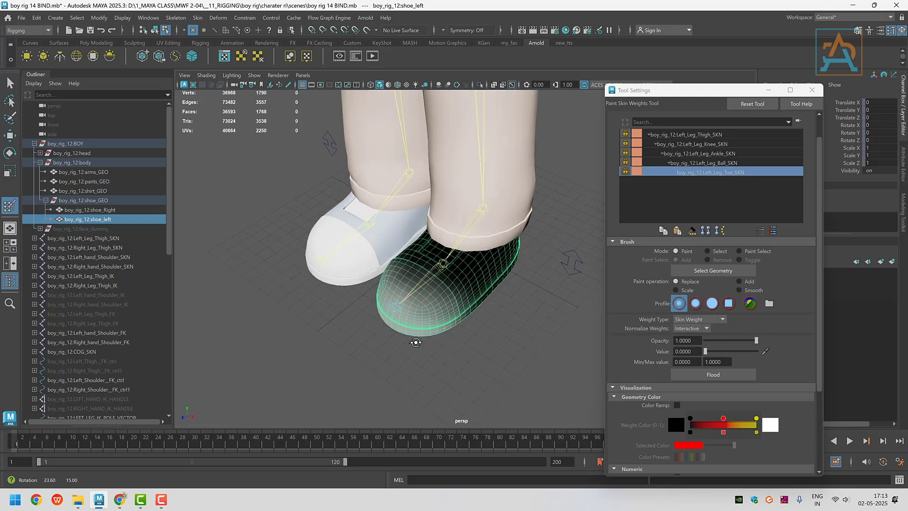
click(697, 164)
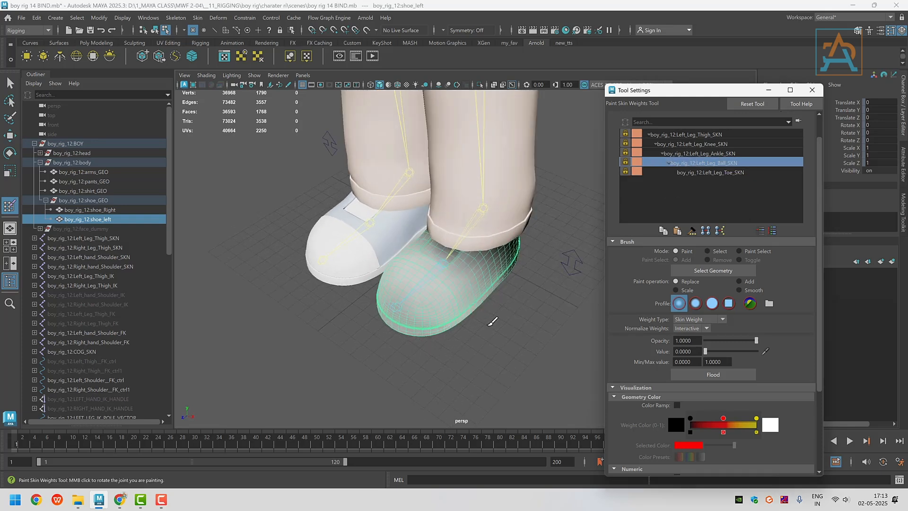
alt+drag(462, 320, 516, 302)
click(709, 153)
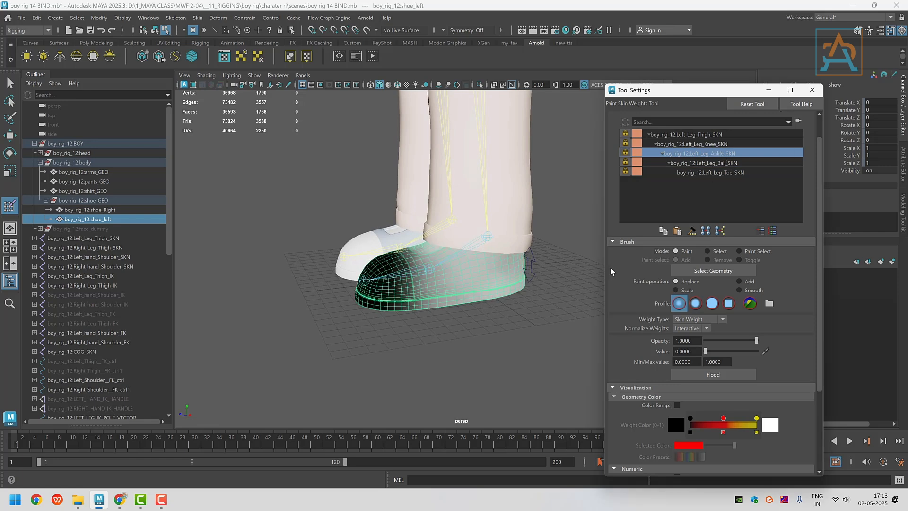
alt+drag(586, 279, 492, 255)
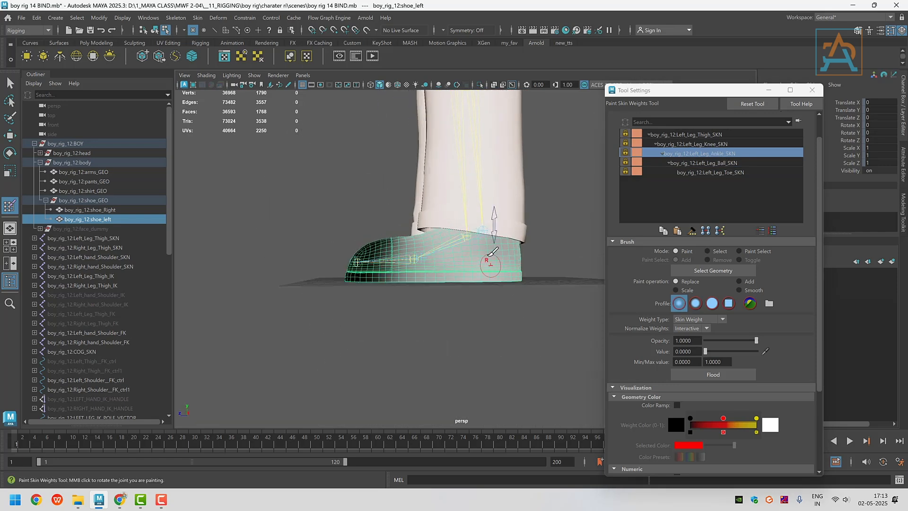
Examine how Left_Leg_Knee_SKN influences the left shoe around the heel, sole and lower leg.
click(709, 145)
scroll(492, 285, down, 2)
mouse_move(492, 286)
alt+mouse_down()
mouse_move(492, 302)
mouse_move(492, 270)
alt+mouse_up()
scroll(480, 218, up, 2)
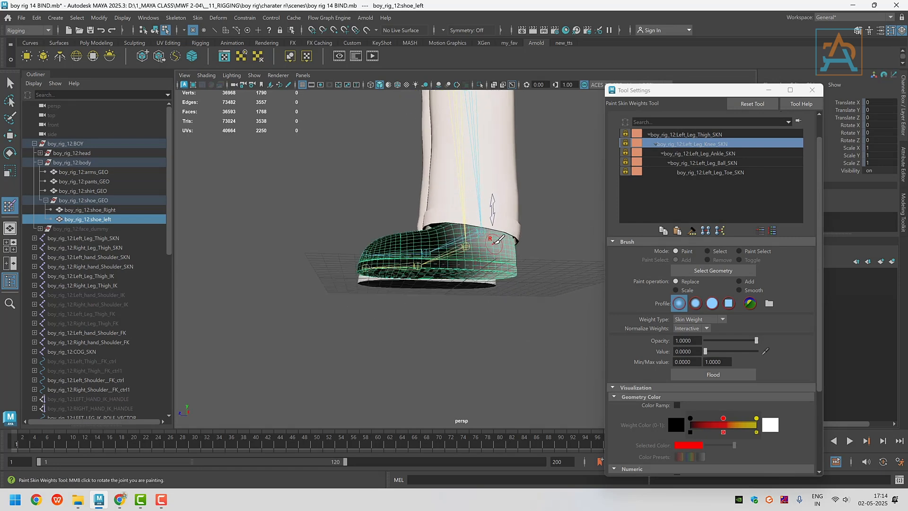
scroll(552, 203, down, 2)
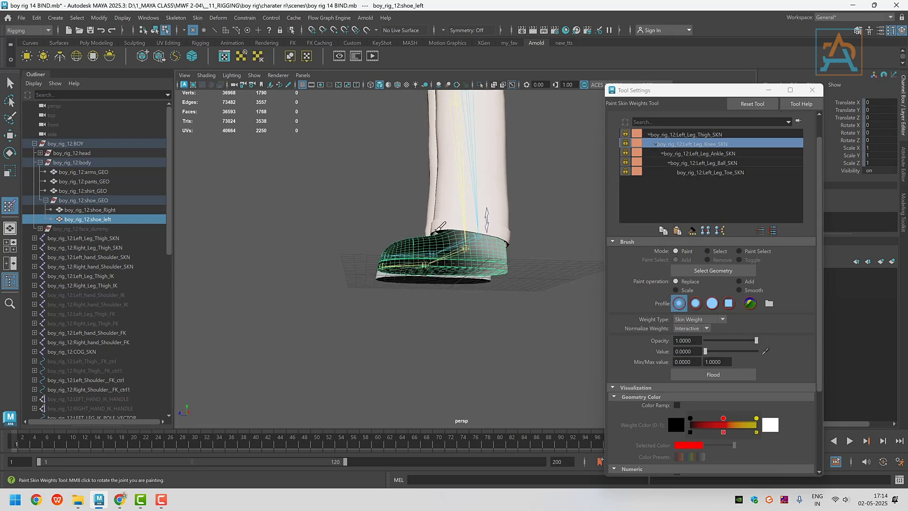
alt+middle_drag(420, 241, 410, 306)
scroll(436, 282, down, 5)
alt+drag(436, 282, 486, 292)
alt+middle_drag(486, 290, 489, 316)
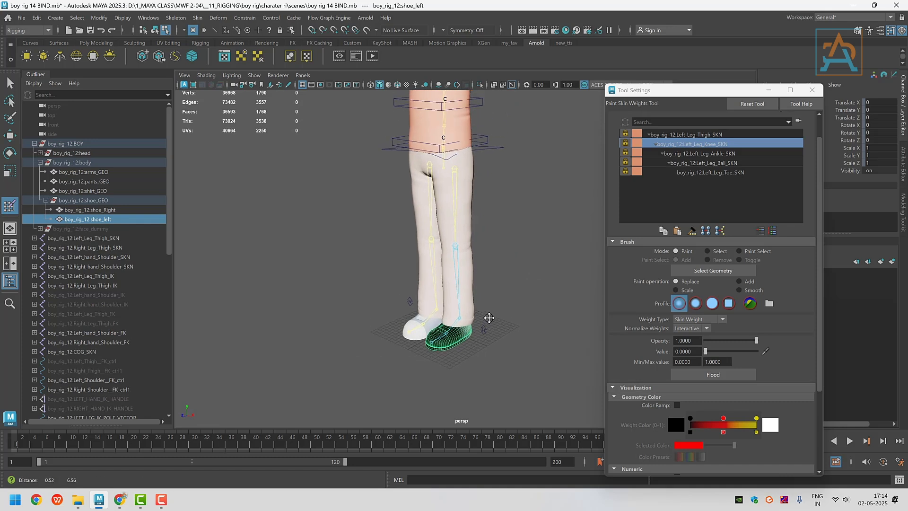
Leave weight painting, make the IK layer visible, and clear the selection in object selection mode.
click(10, 84)
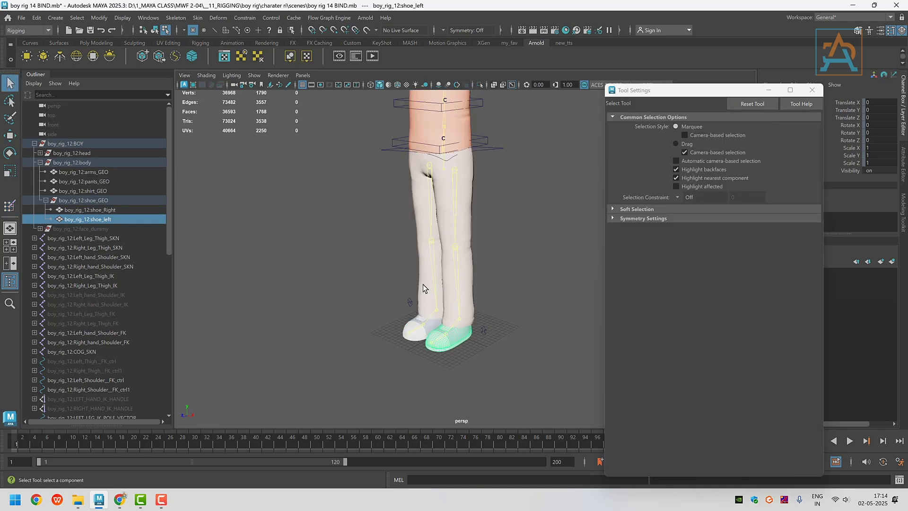
drag(713, 91, 643, 83)
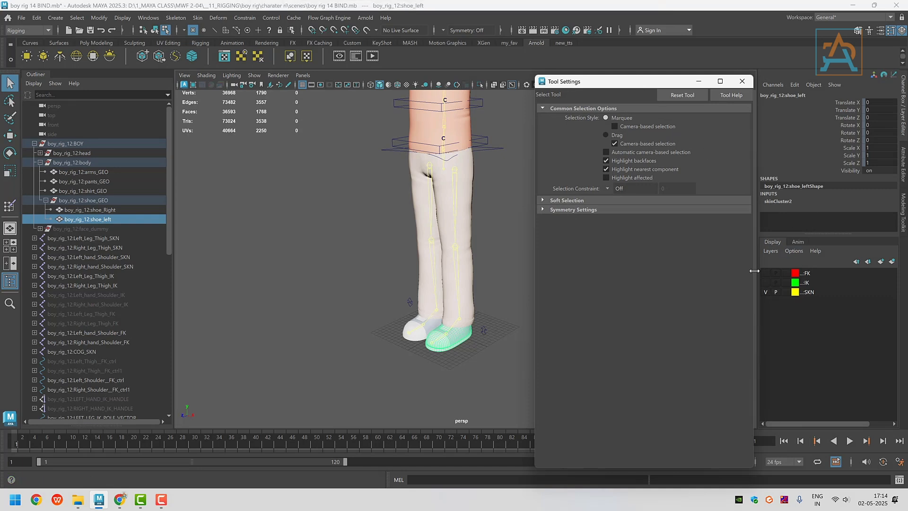
click(766, 284)
scroll(459, 368, up, 3)
alt+middle_drag(459, 369, 484, 336)
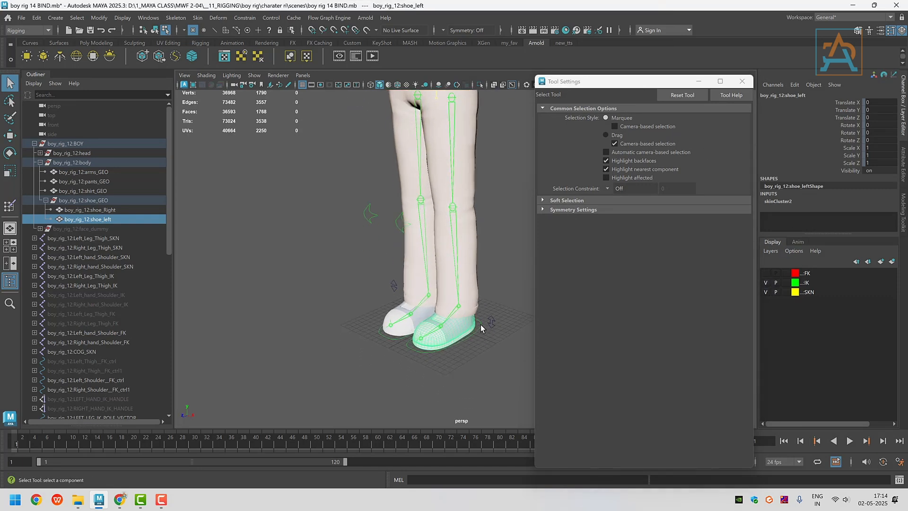
click(514, 283)
key(F8)
click(503, 339)
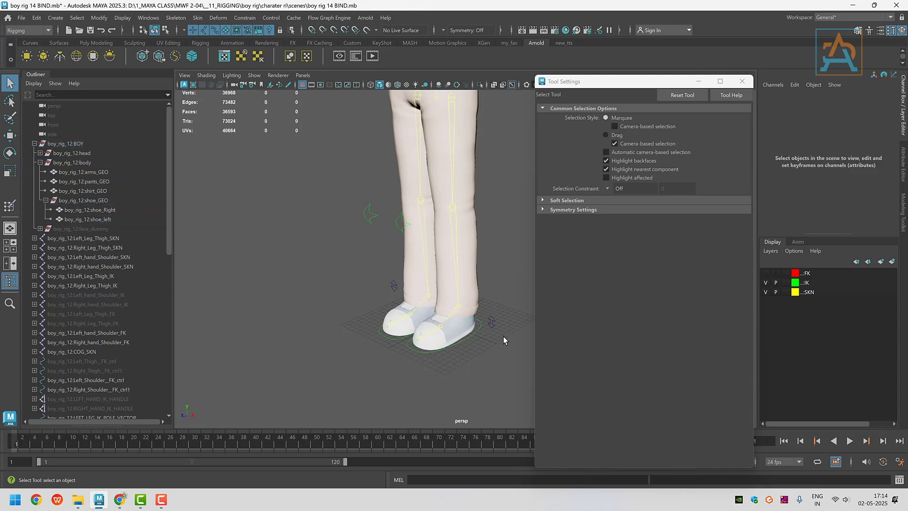
Test the left foot's deformation by setting Ball Tap on Left_IK_LEG_CTRL to 4, then return it to 0.
click(482, 330)
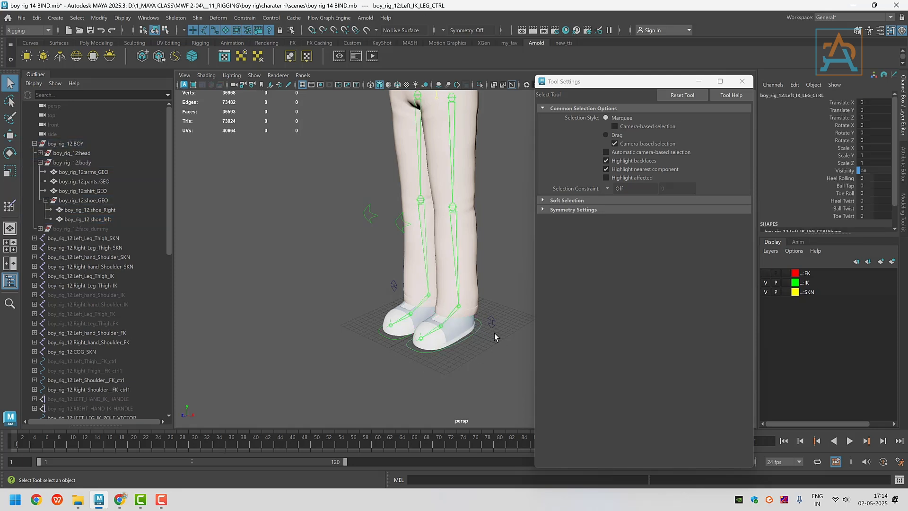
mouse_move(861, 178)
mouse_down()
mouse_move(835, 178)
mouse_move(883, 179)
mouse_move(857, 185)
mouse_up()
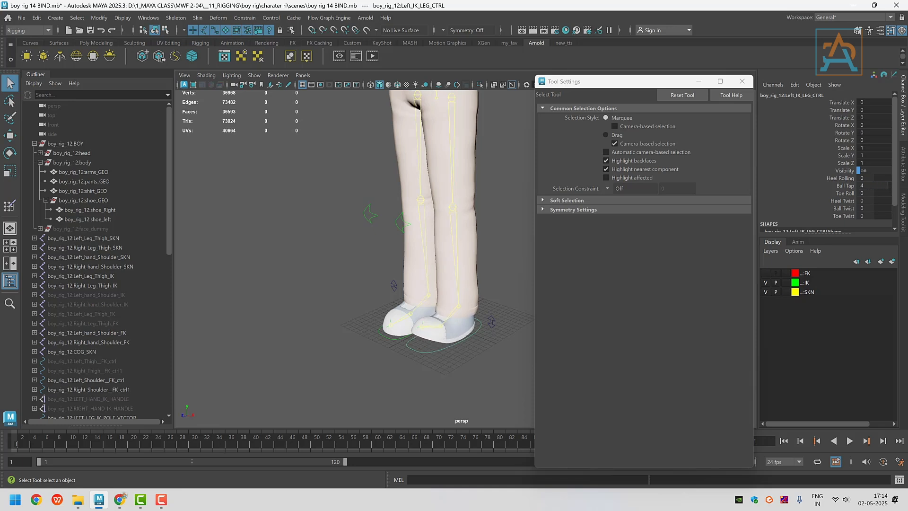
mouse_move(857, 185)
mouse_down()
mouse_move(882, 185)
mouse_move(874, 185)
mouse_up()
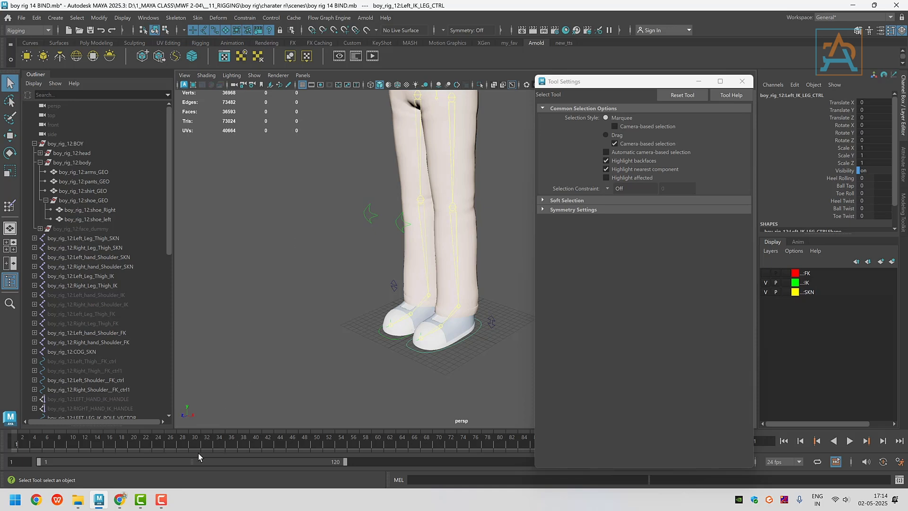
click(161, 499)
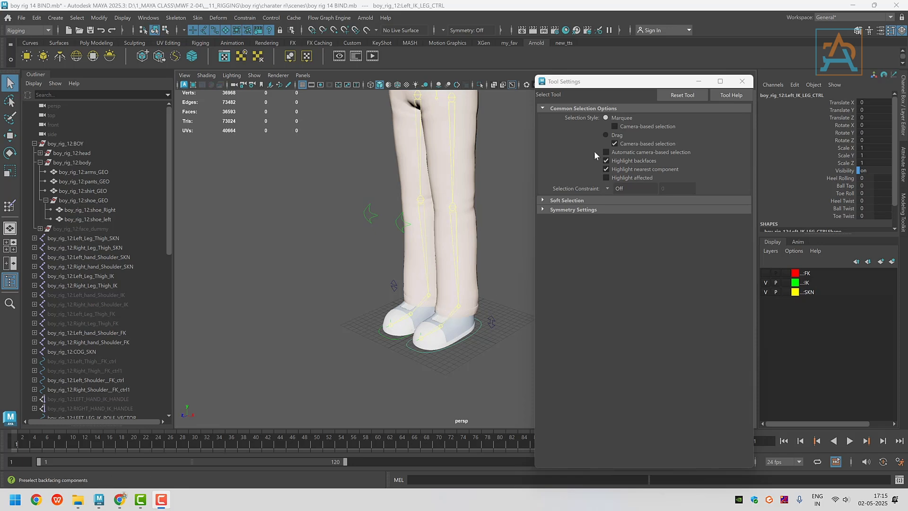
click(10, 206)
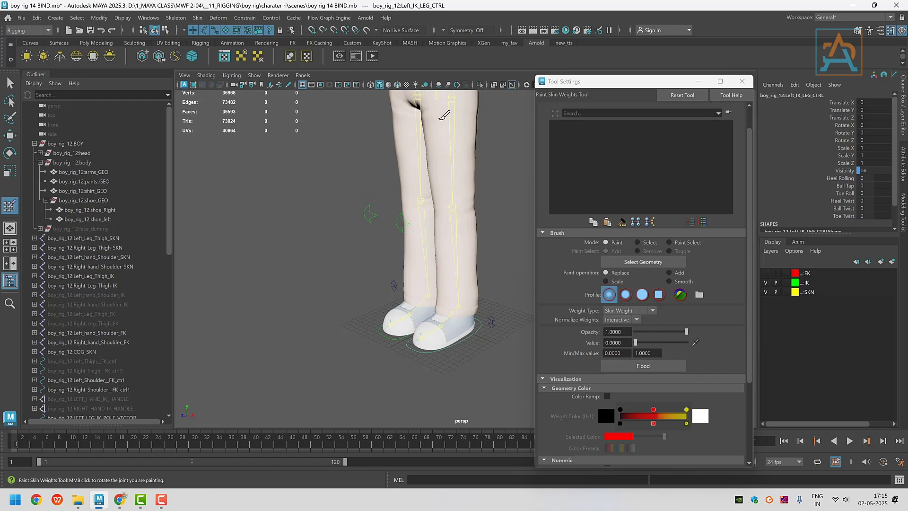
key(q)
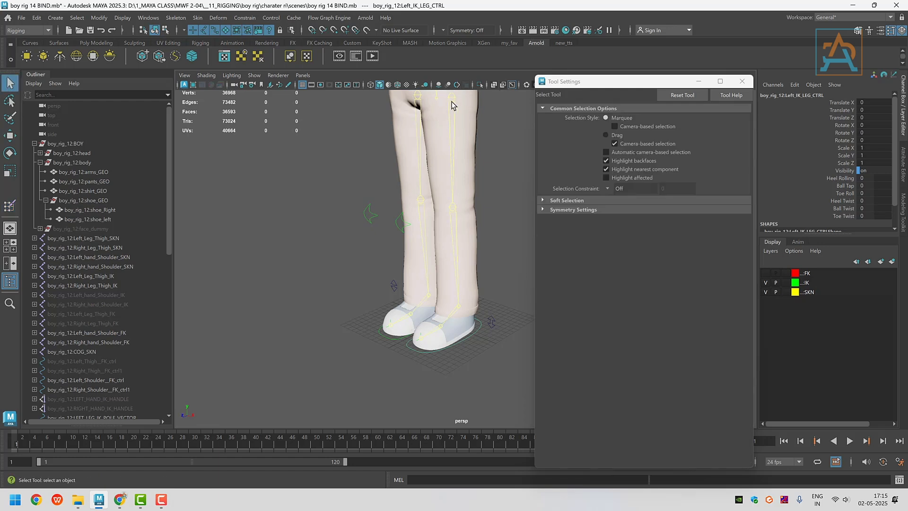
click(450, 97)
click(15, 208)
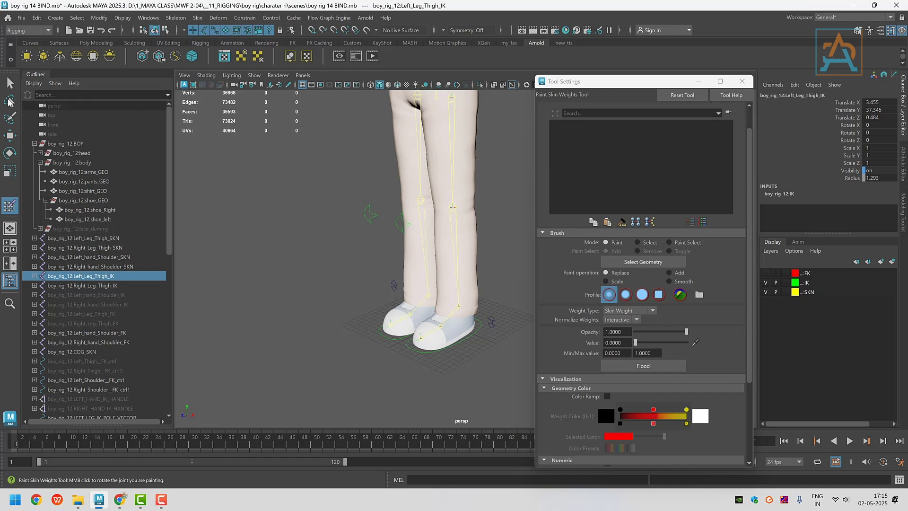
scroll(471, 311, up, 3)
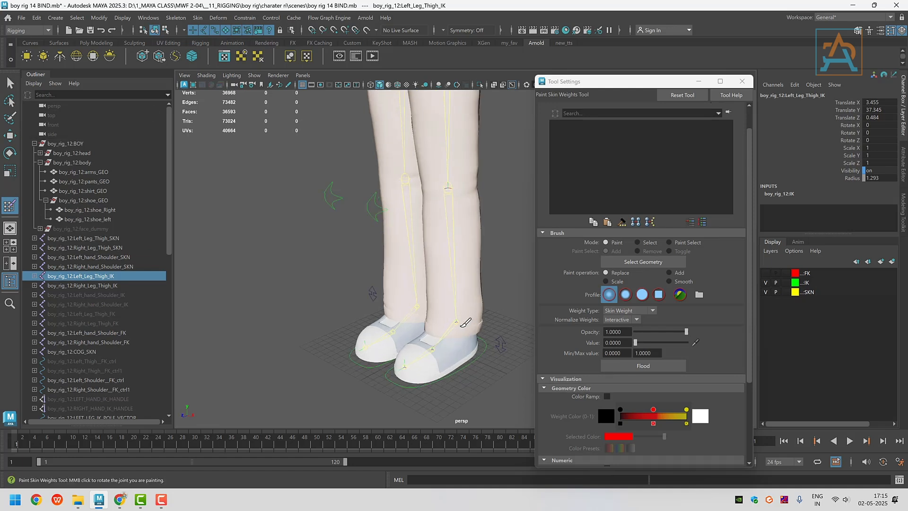
right_drag(455, 265, 457, 250)
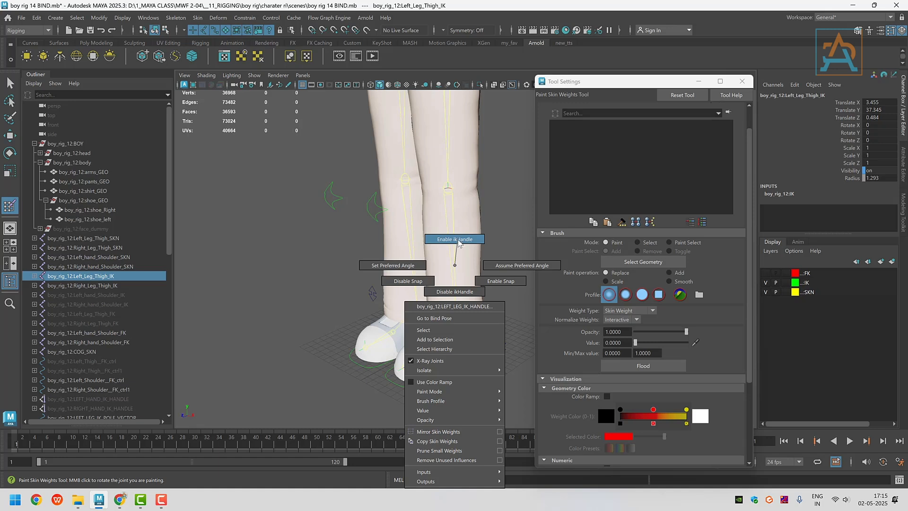
right_drag(454, 261, 455, 267)
scroll(472, 337, up, 5)
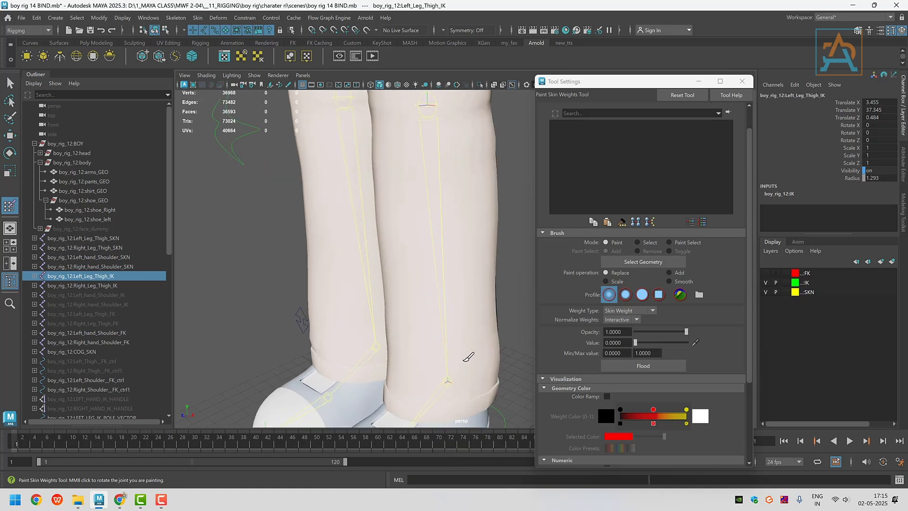
scroll(456, 362, up, 3)
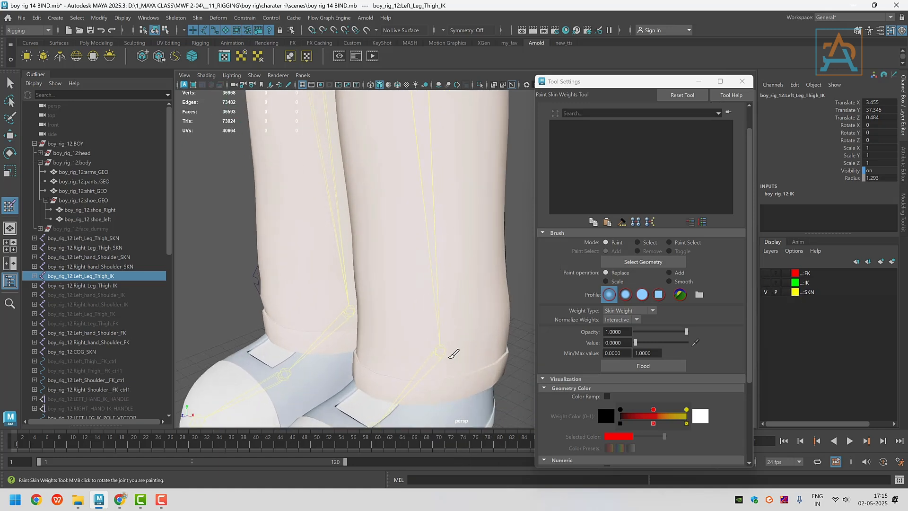
right_click(436, 264)
right_drag(435, 256, 407, 250)
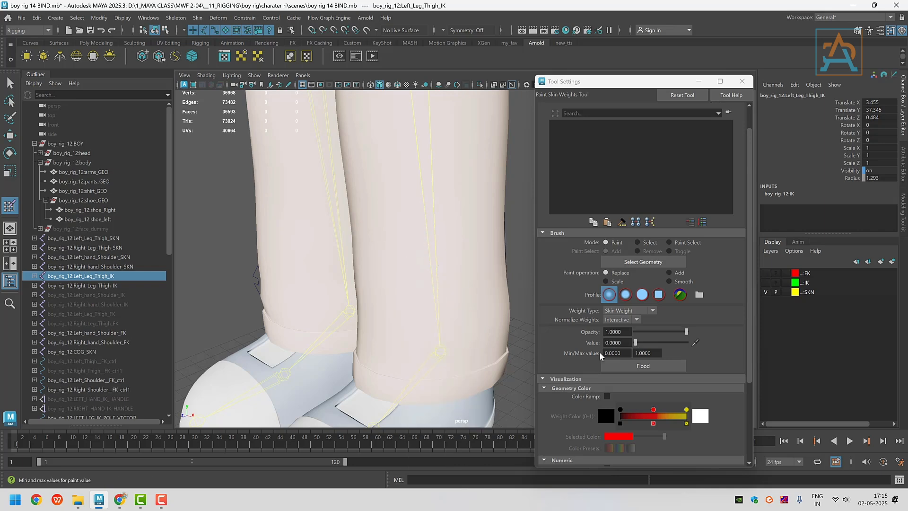
Select the shoe_left mesh for weight painting and examine how Left_Leg_Ankle_SKN influences it.
click(102, 218)
scroll(388, 289, down, 2)
scroll(387, 289, down, 2)
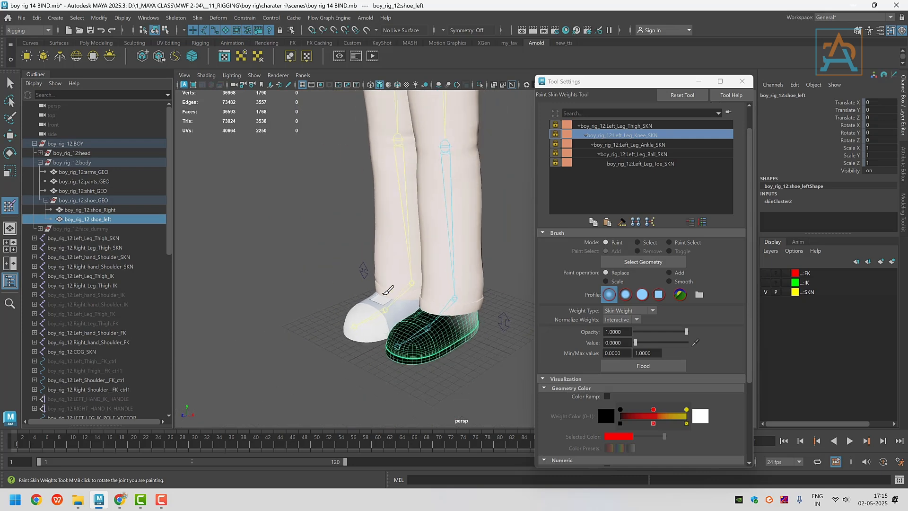
scroll(385, 295, down, 2)
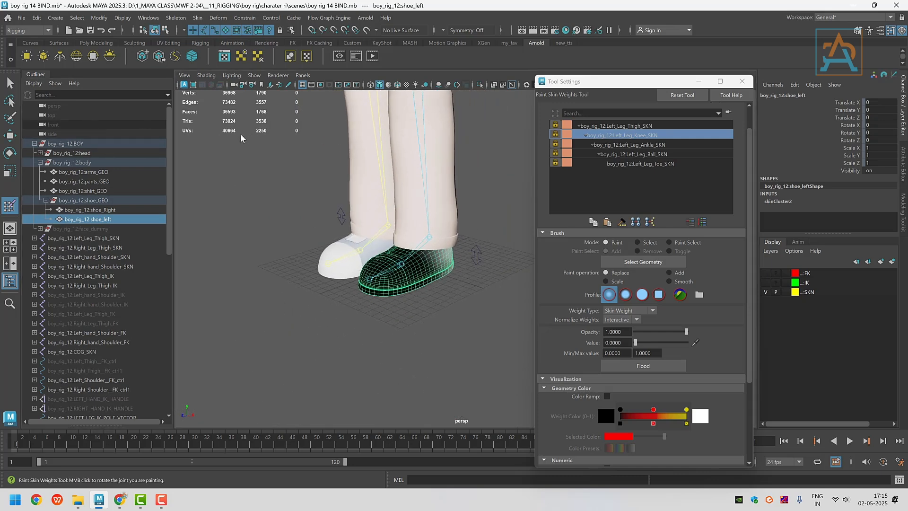
scroll(444, 290, up, 3)
click(631, 145)
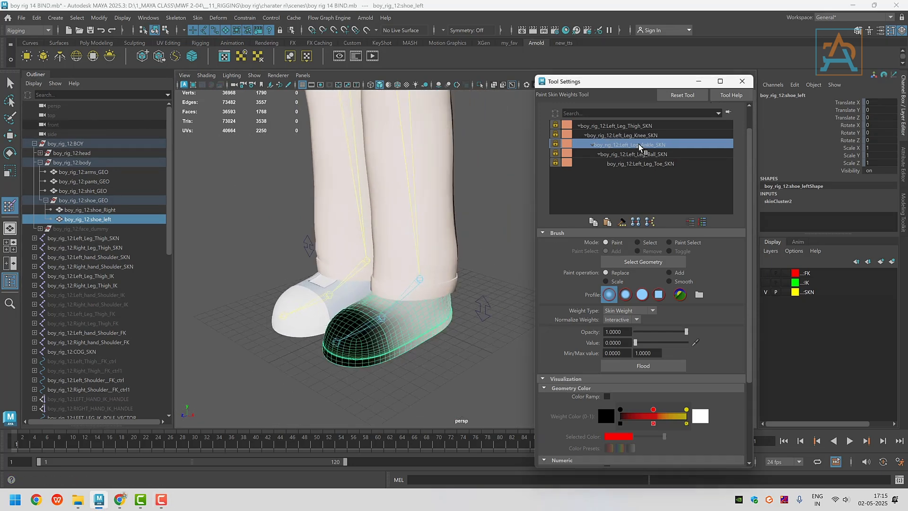
alt+drag(473, 316, 399, 284)
scroll(398, 284, up, 3)
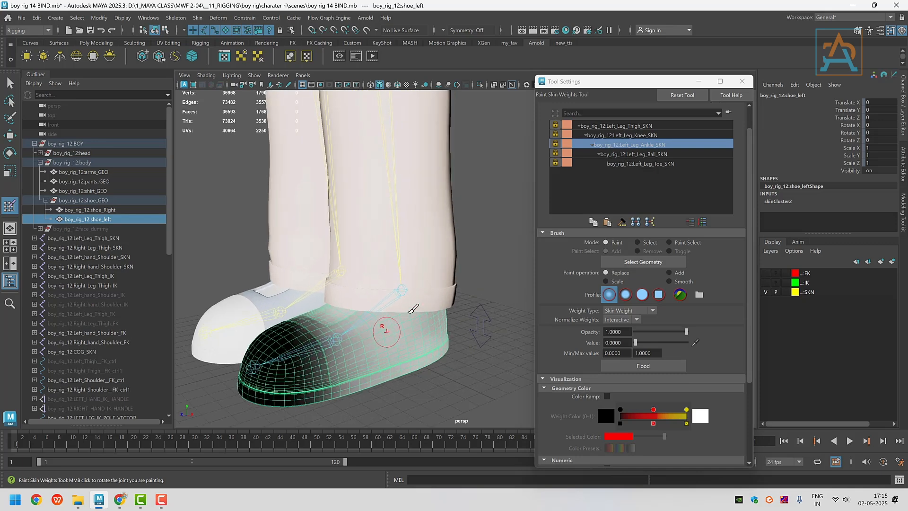
Target pants_GEO for skin-weight painting and switch the tool to selecting the mesh's edges.
click(94, 182)
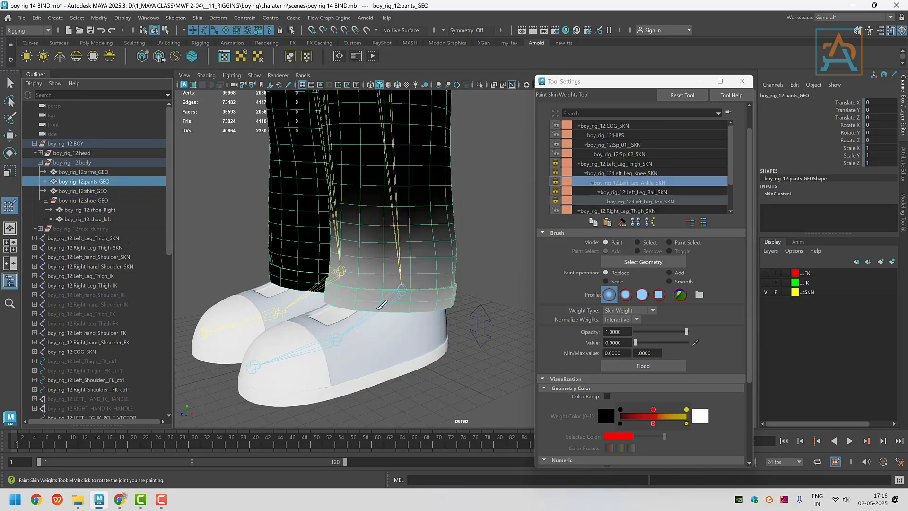
mouse_move(354, 281)
alt+mouse_down()
mouse_move(314, 285)
mouse_move(374, 296)
mouse_move(360, 298)
alt+mouse_up()
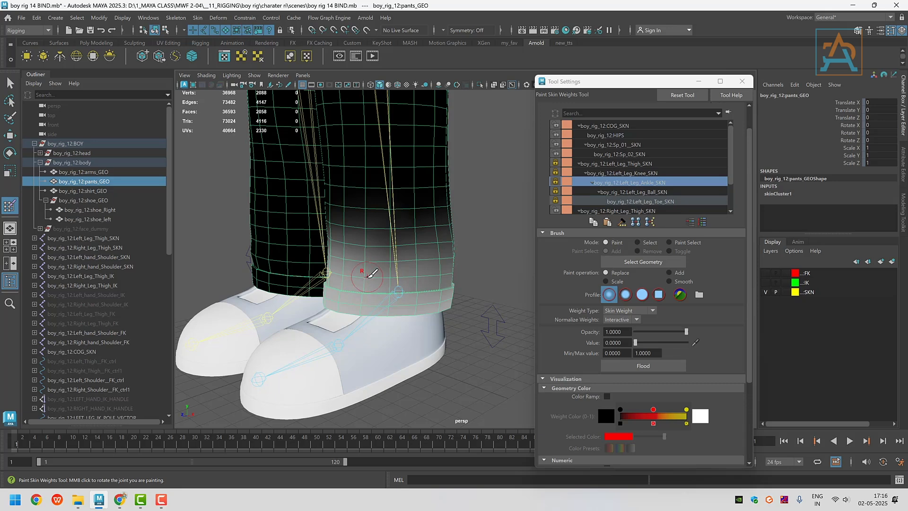
scroll(376, 263, down, 2)
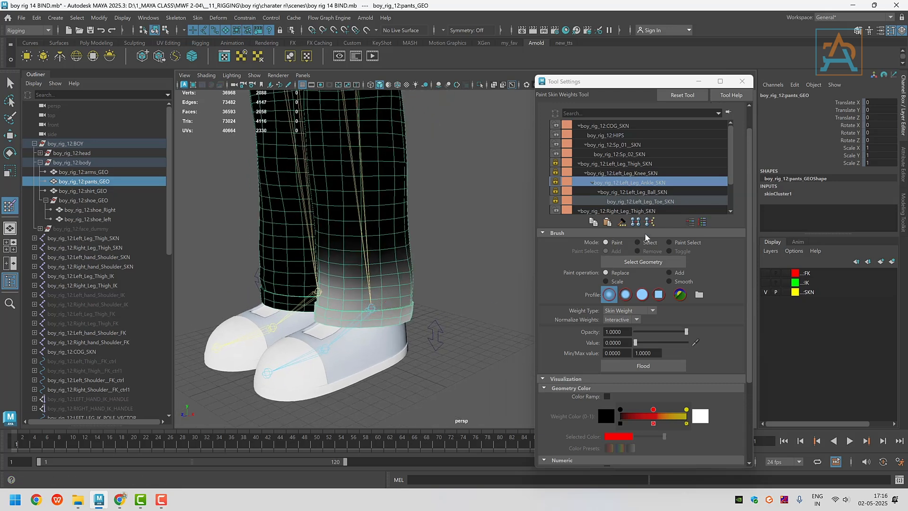
click(638, 243)
scroll(375, 304, down, 2)
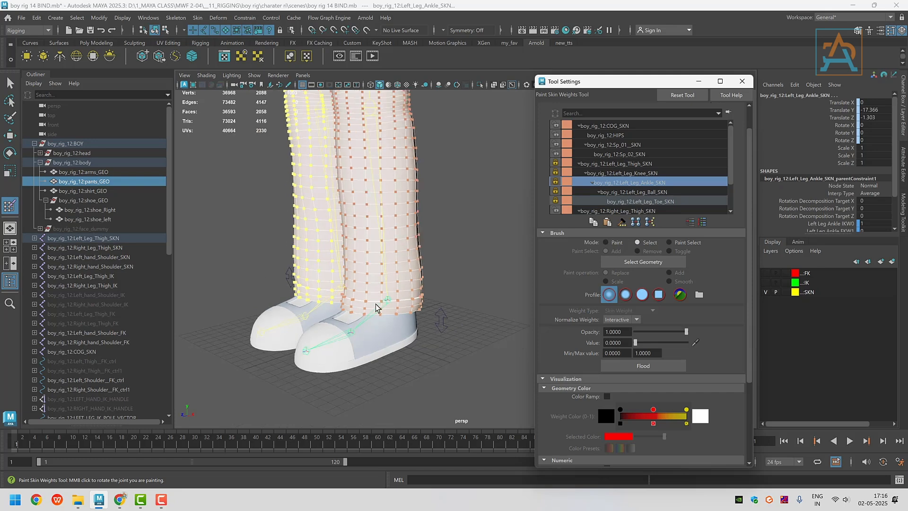
alt+drag(377, 307, 444, 288)
click(165, 31)
alt+drag(329, 206, 415, 232)
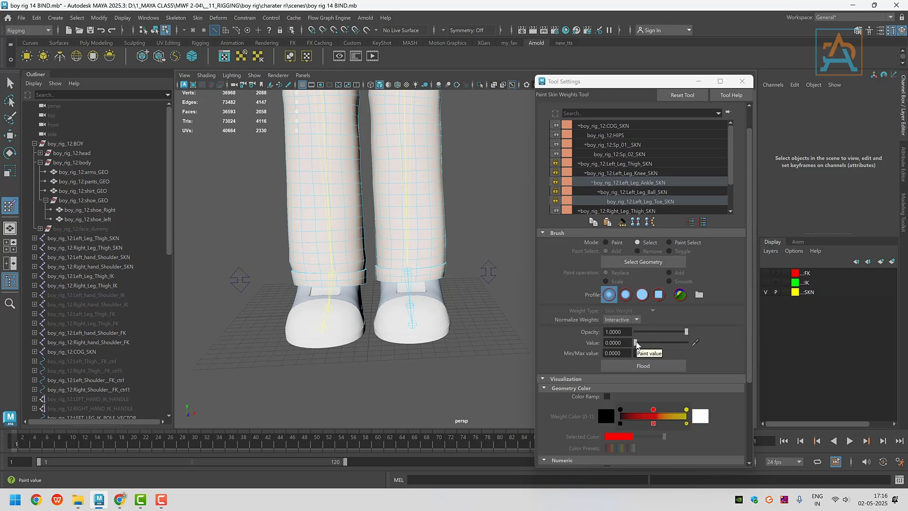
drag(636, 345, 716, 350)
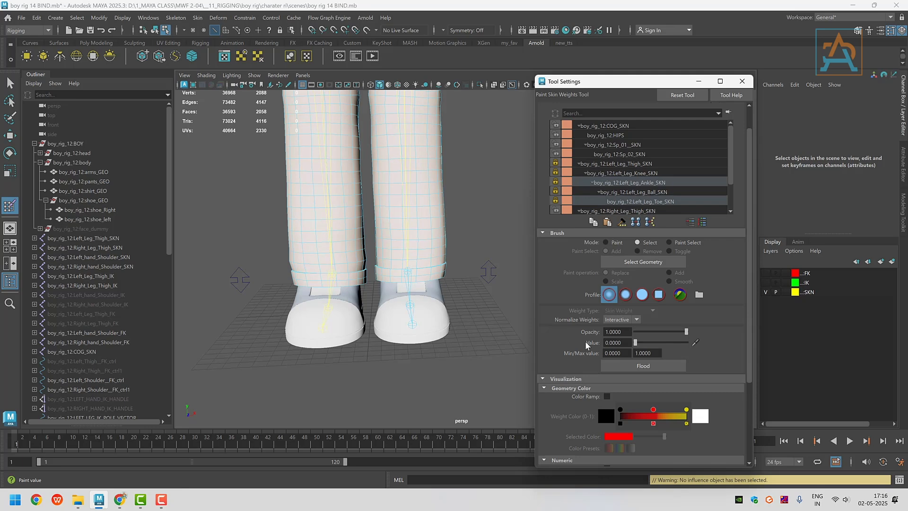
Select the edges of the lower left pant leg and convert the selection to vertices.
alt+drag(481, 330, 459, 282)
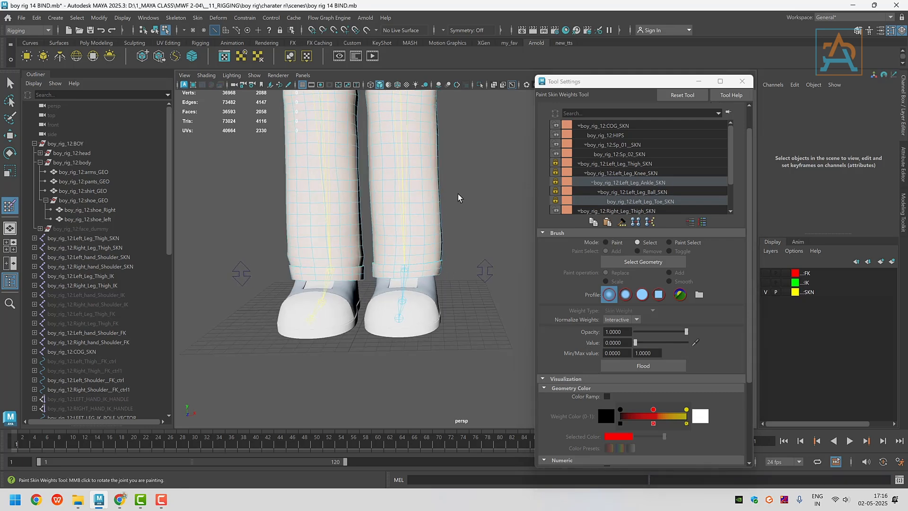
click(354, 285)
alt+drag(387, 293, 417, 232)
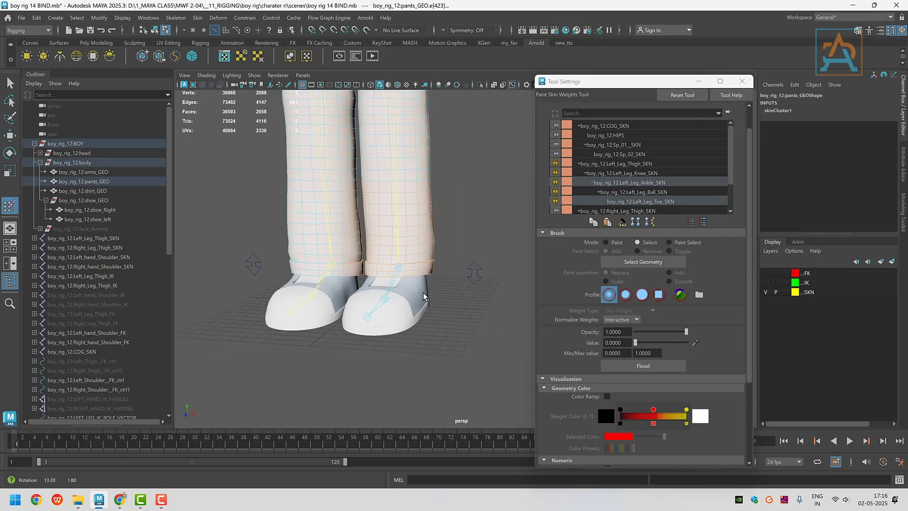
shift+right_click(408, 223)
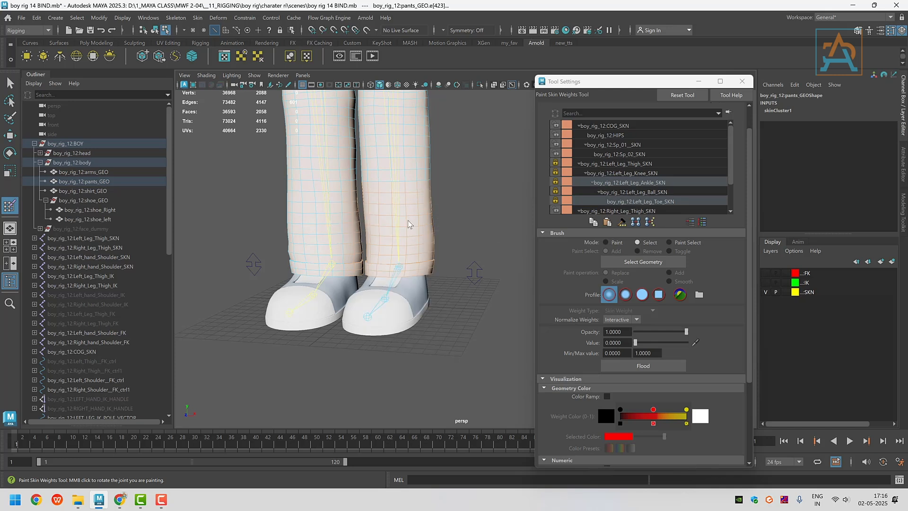
ctrl+right_click(408, 221)
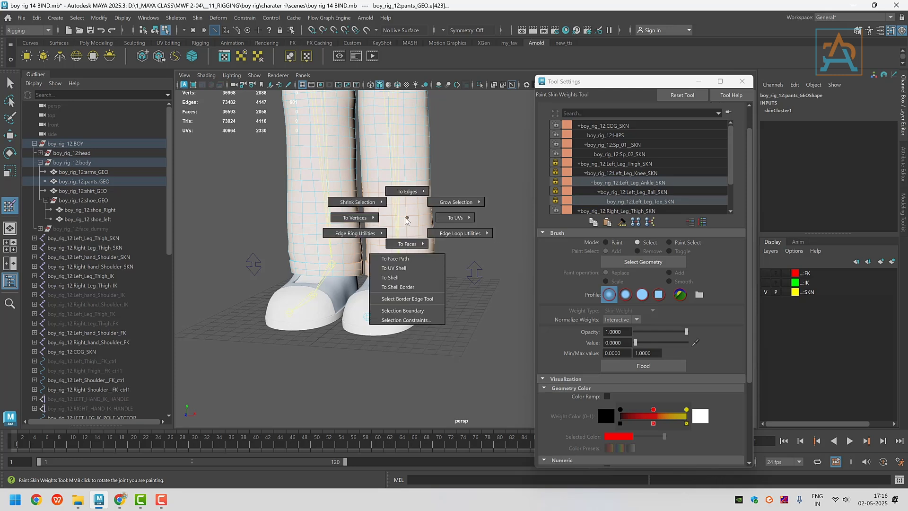
ctrl+right_drag(405, 220, 367, 221)
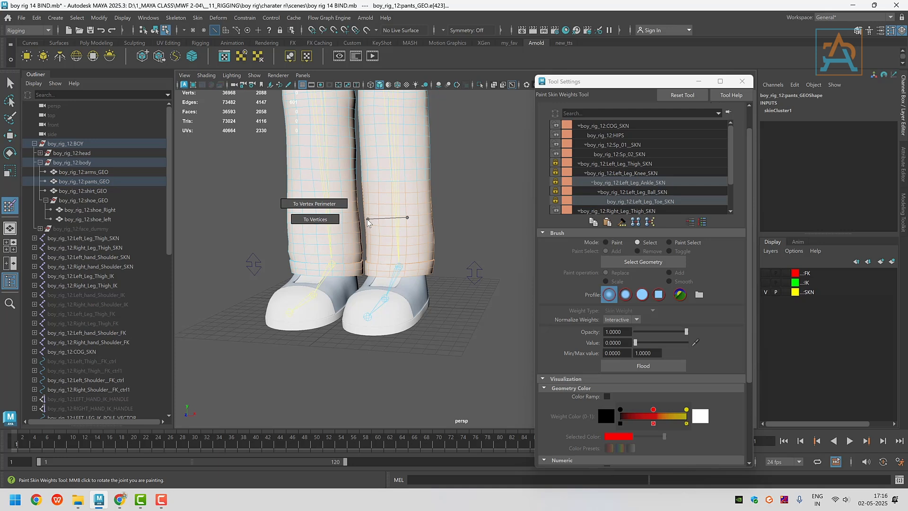
ctrl+right_drag(367, 219, 323, 222)
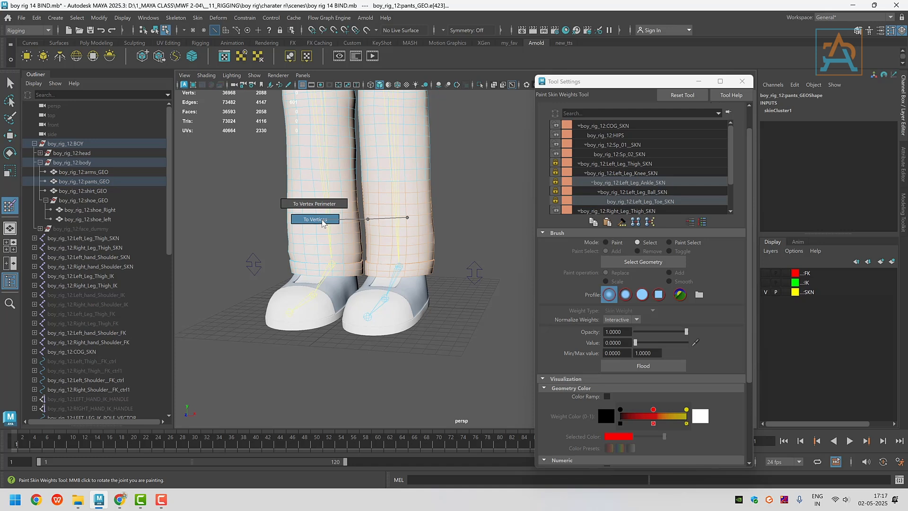
ctrl+right_drag(322, 220, 295, 211)
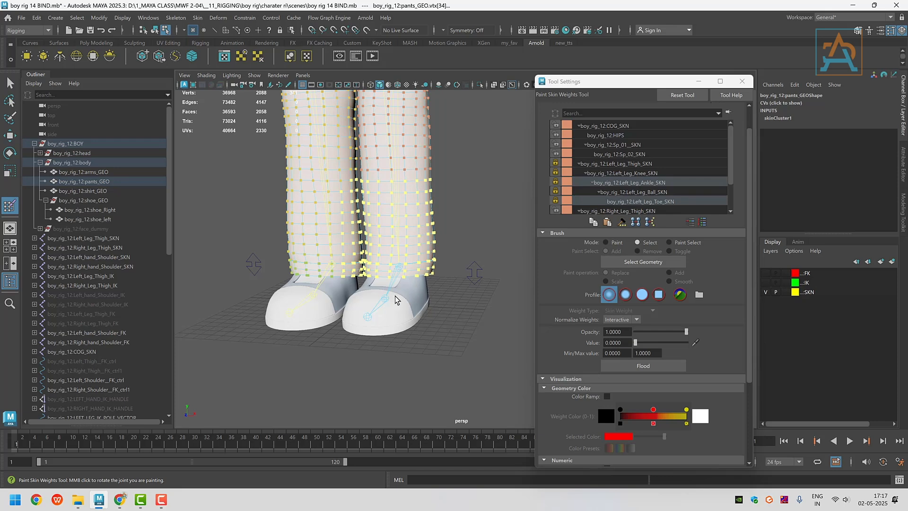
Return to Paint mode and flood the selected pants vertices with a Replace value of 0 for Left_Leg_Ankle_SKN.
alt+drag(455, 288, 453, 316)
click(606, 242)
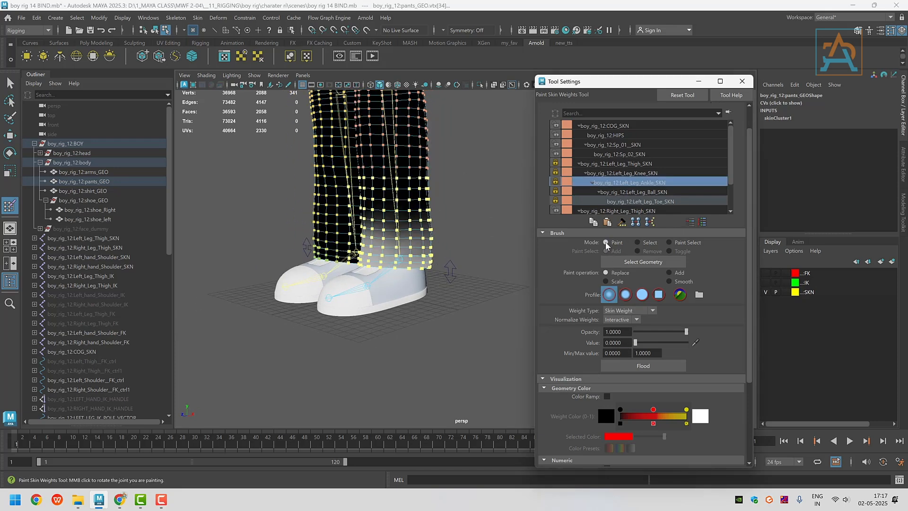
click(643, 366)
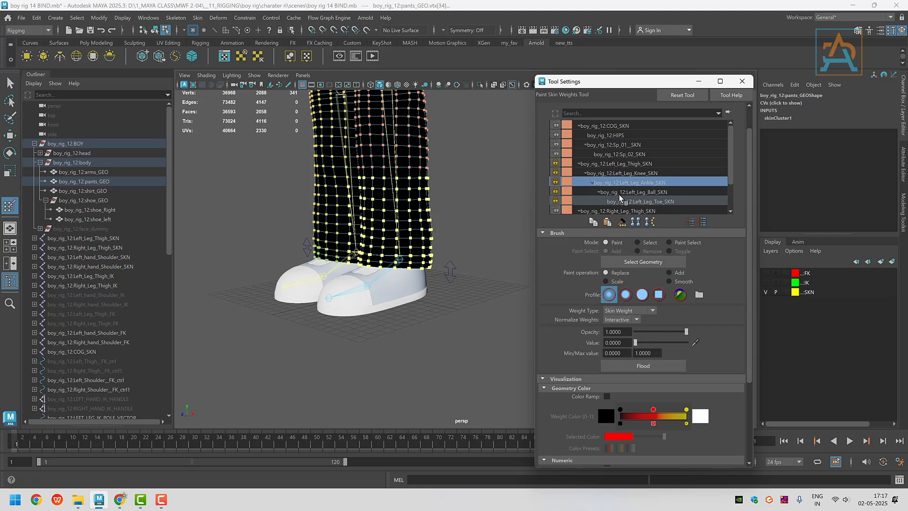
Check the Left_Leg_Toe_SKN influence on the pants and flood the selected pants vertices with 0 for Left_Leg_Ball_SKN, then reselect Left_Leg_Ankle_SKN.
scroll(622, 191, down, 1)
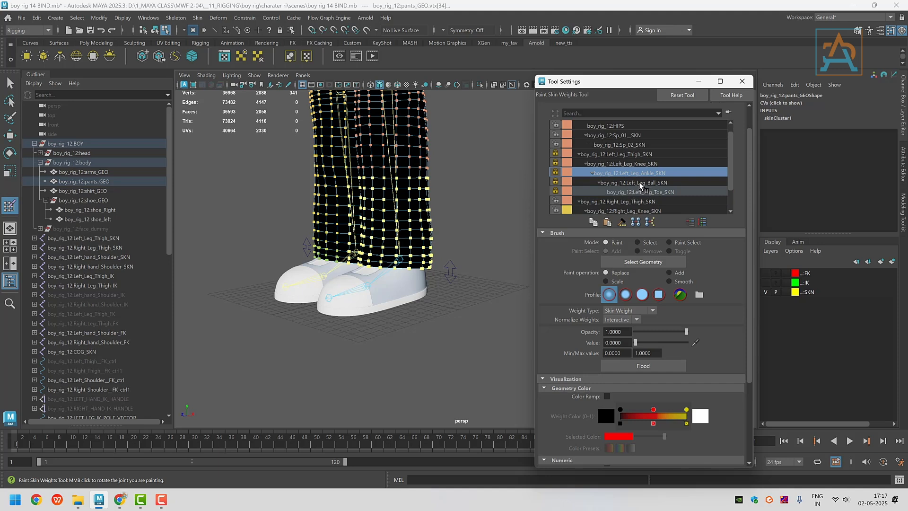
click(642, 183)
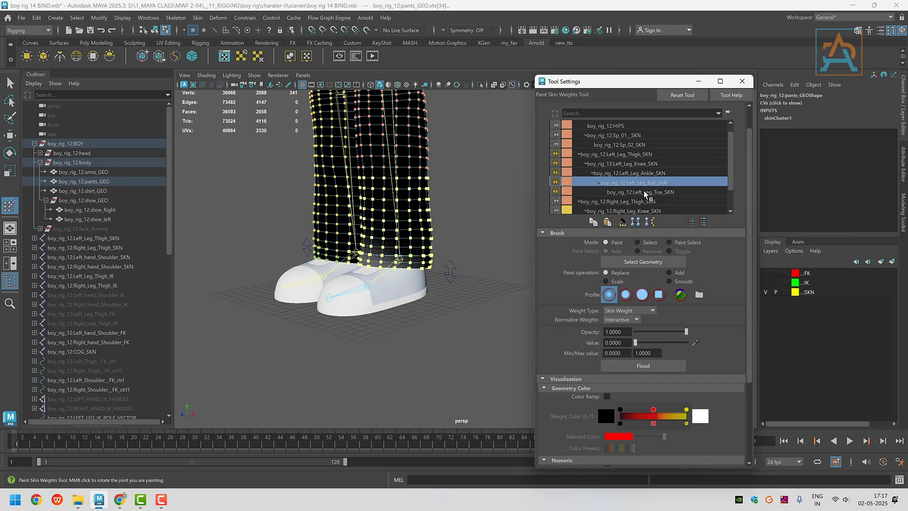
click(648, 192)
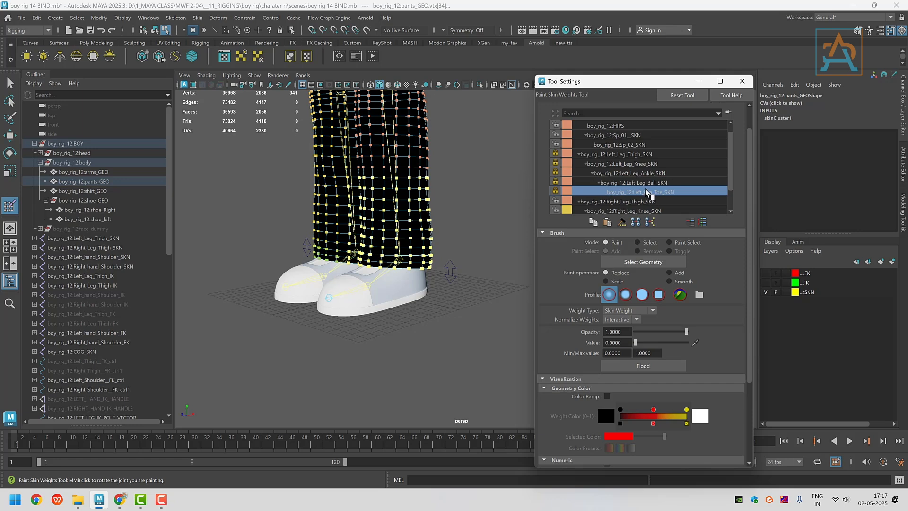
click(636, 182)
alt+drag(438, 265, 483, 276)
click(643, 368)
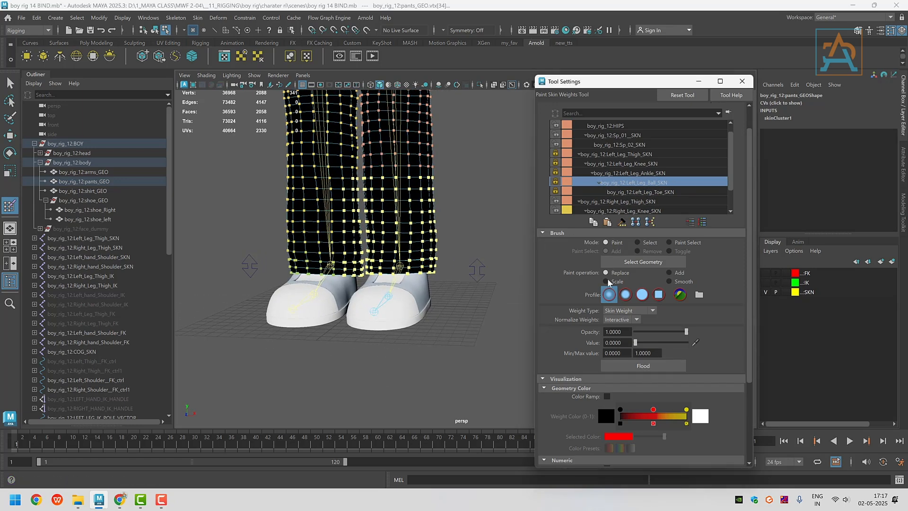
click(629, 173)
alt+drag(416, 277, 471, 281)
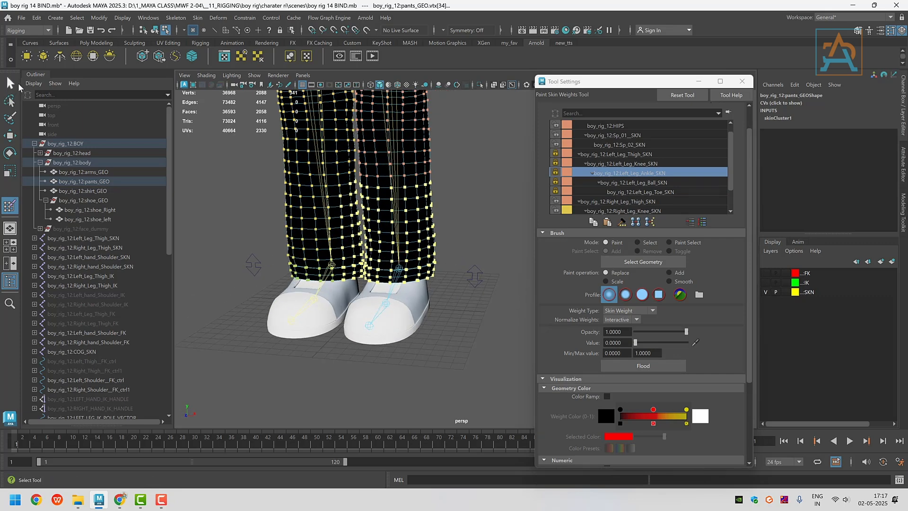
Leave weight painting, make the IK layer visible, return the pants to object mode and select the left foot's Left_IK_LEG_CTRL.
click(10, 84)
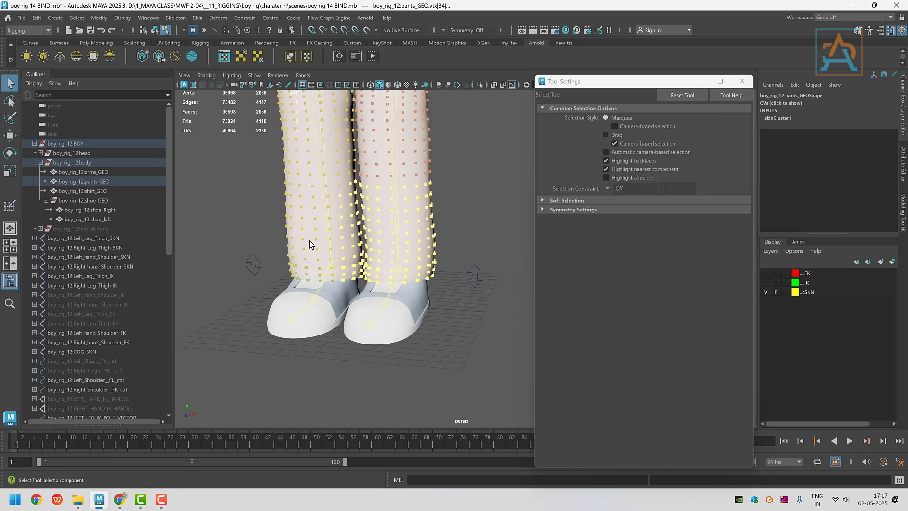
scroll(310, 240, down, 2)
click(765, 282)
right_drag(378, 198, 461, 194)
click(442, 284)
click(446, 304)
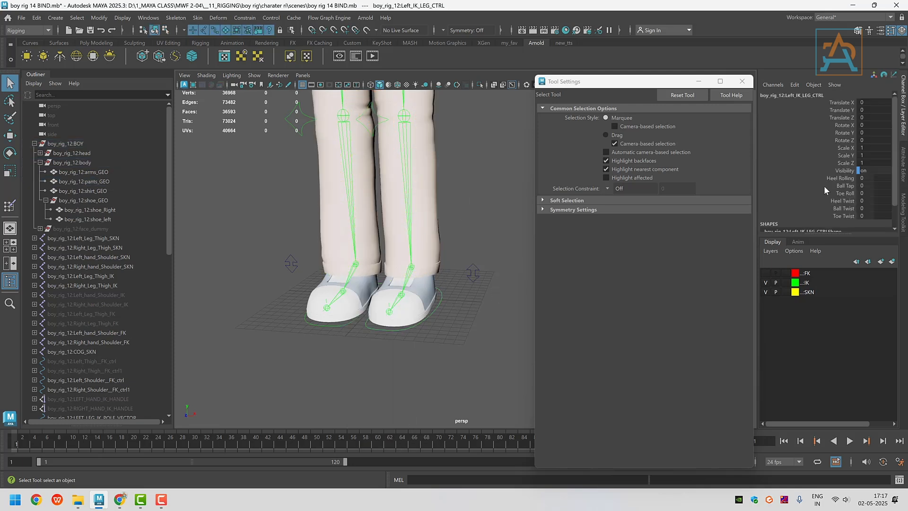
Test the left shoe's deformation with Ball Tap values such as -5 and -4, then undo the changes.
double_click(863, 186)
text(-5)
key(Return)
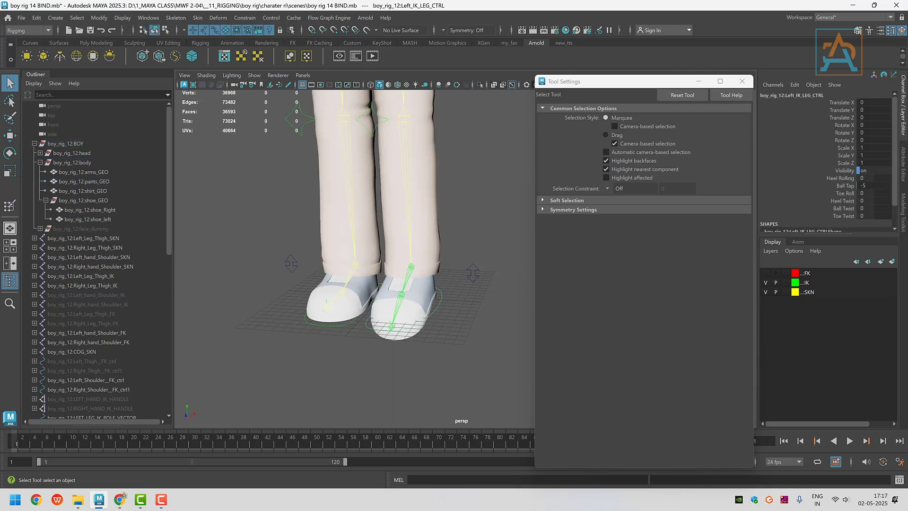
mouse_move(858, 185)
mouse_down()
mouse_move(891, 185)
mouse_move(857, 186)
mouse_up()
middle_drag(504, 259, 523, 259)
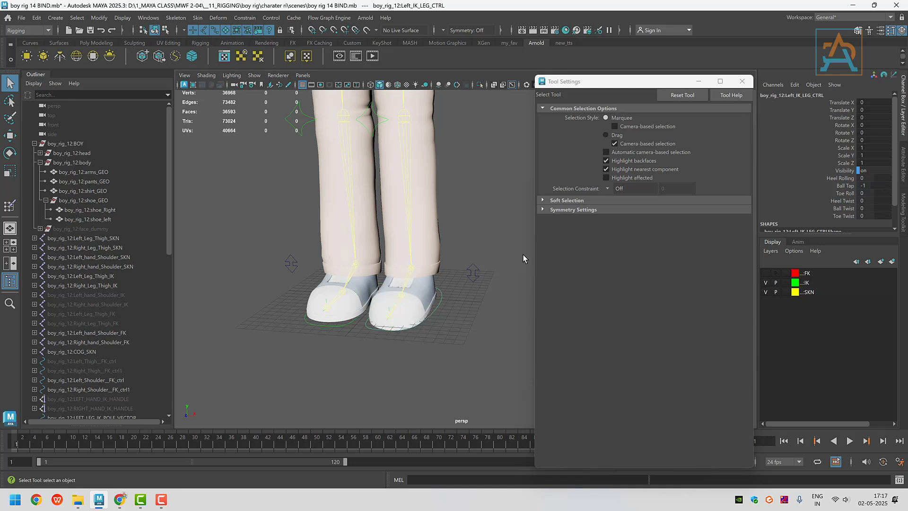
alt+drag(523, 259, 402, 282)
click(865, 185)
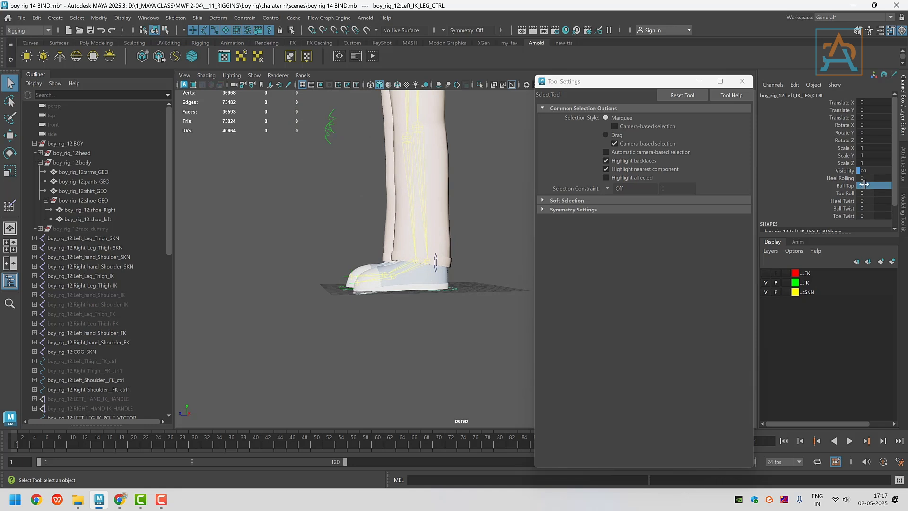
mouse_move(864, 186)
mouse_down()
mouse_move(857, 185)
mouse_move(878, 186)
mouse_move(861, 186)
mouse_up()
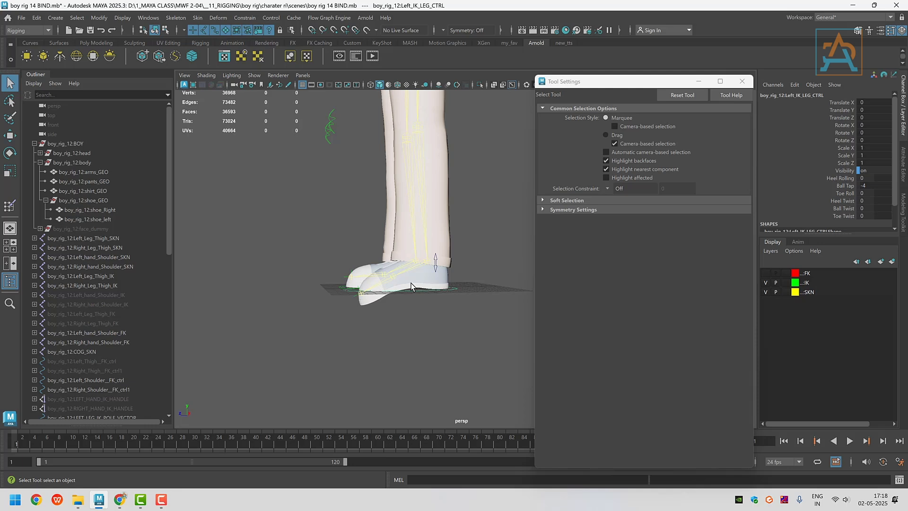
key(ctrl+z)
key(ctrl+z)
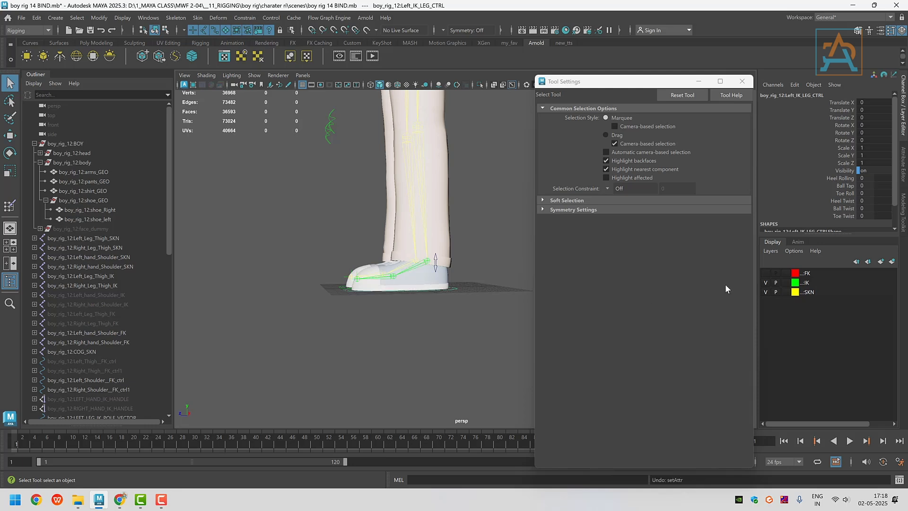
click(11, 206)
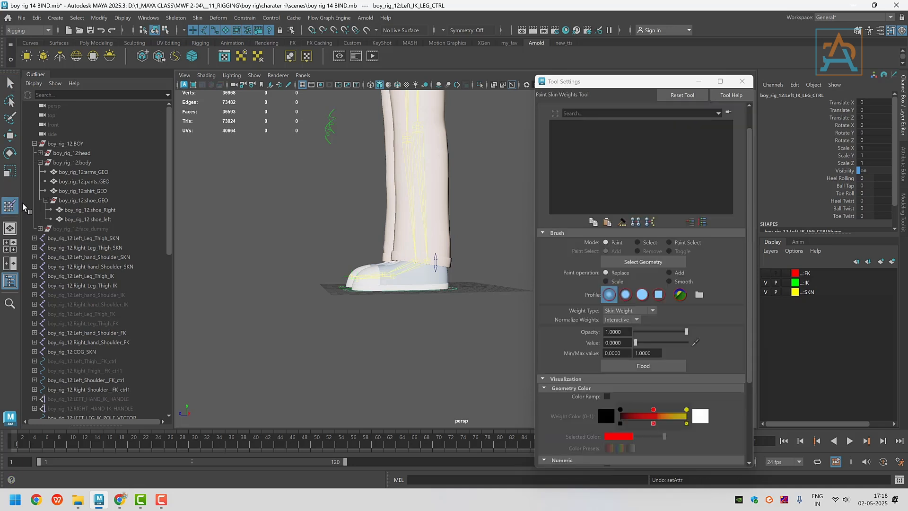
alt+middle_drag(453, 260, 460, 278)
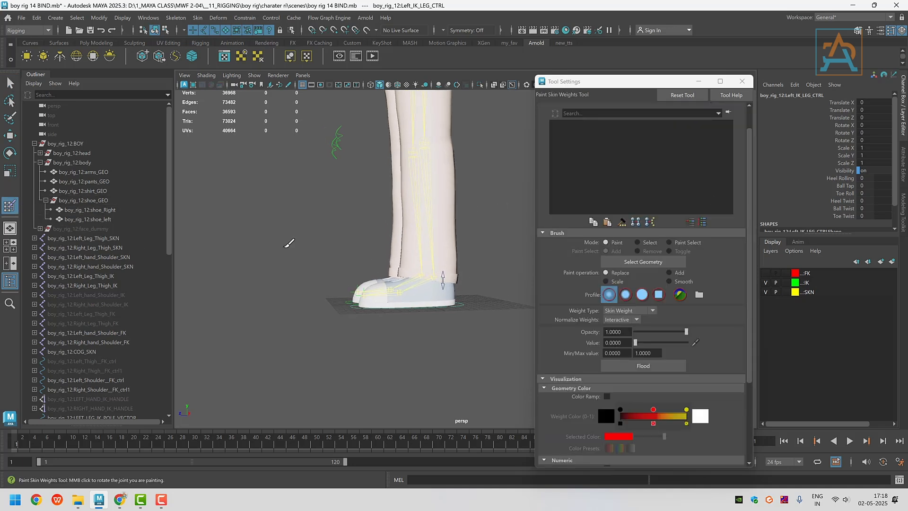
key(q)
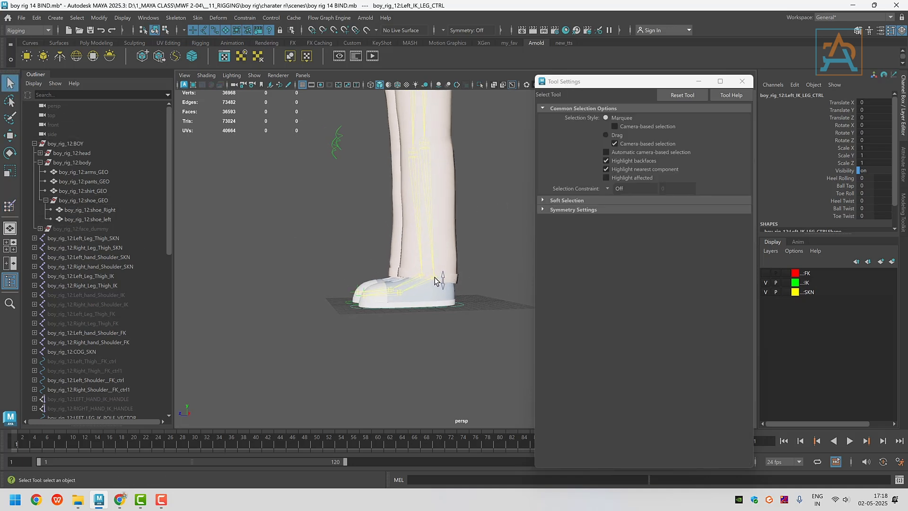
right_click(434, 280)
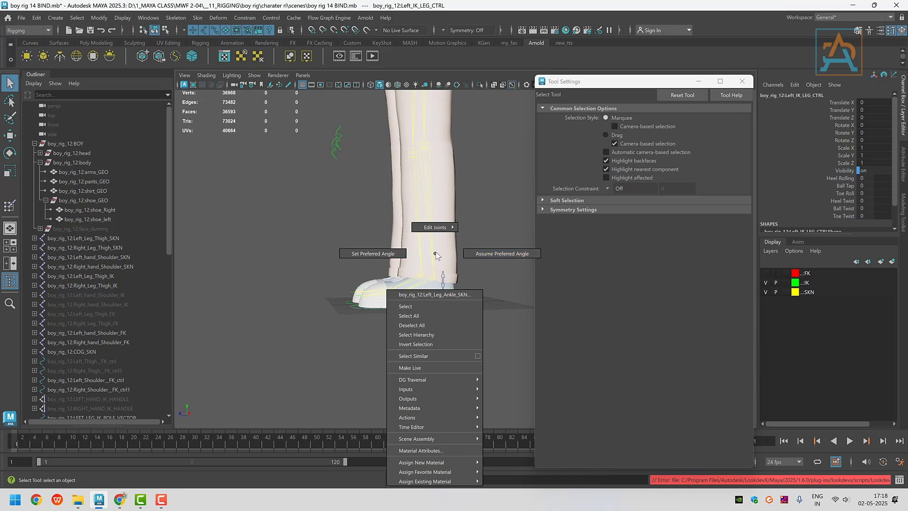
click(434, 279)
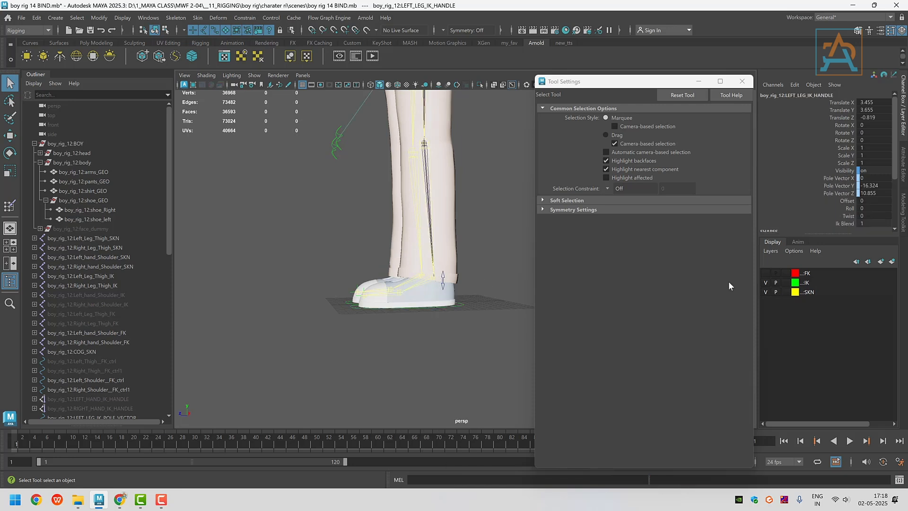
Hide the IK layer, select Left_Leg_Ankle_SKN and target the shoe_left mesh for skin-weight painting.
click(766, 282)
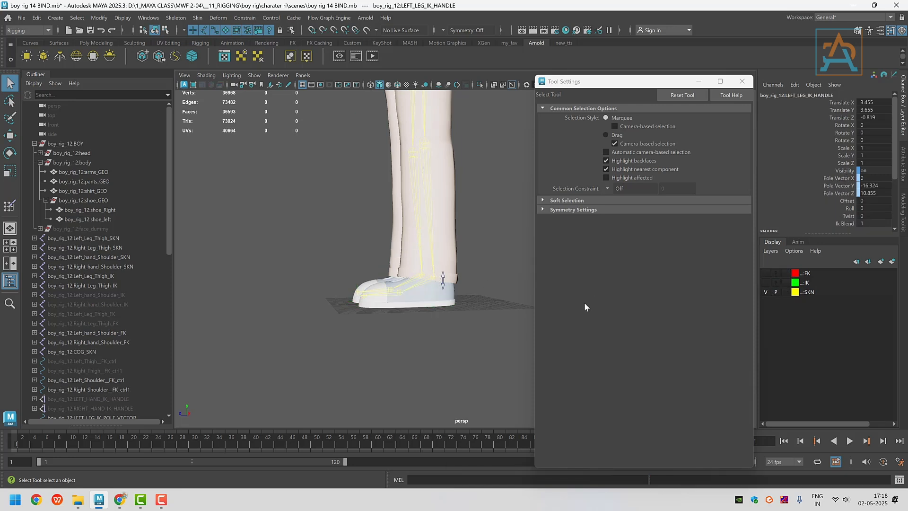
click(435, 279)
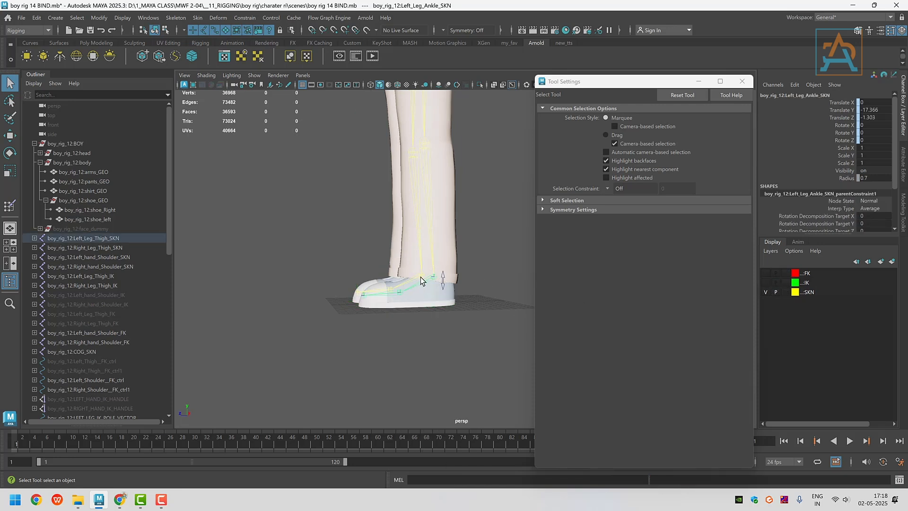
click(10, 209)
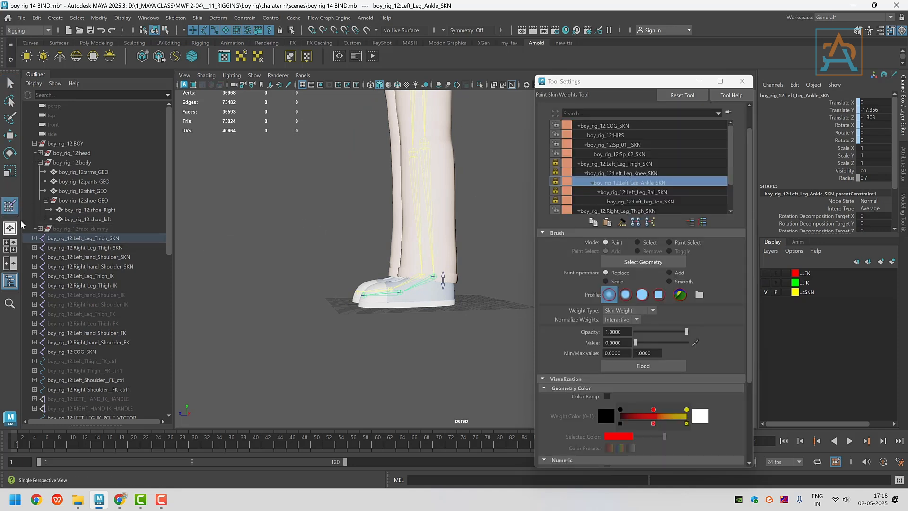
click(96, 219)
key(f)
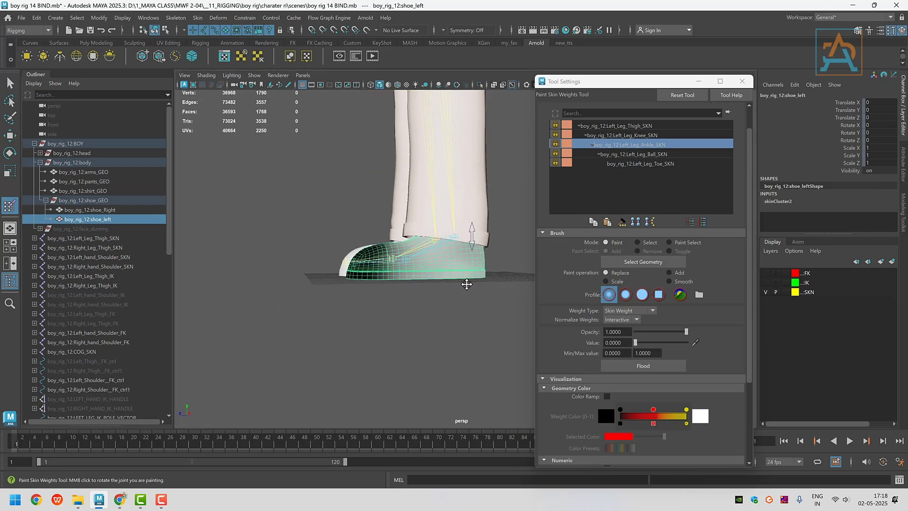
Select the vertices of the heel half of shoe_left in the side view, using the paint tool's Select mode.
alt+drag(467, 285, 452, 296)
alt+middle_drag(452, 296, 419, 300)
alt+right_drag(420, 299, 468, 314)
alt+middle_drag(468, 314, 440, 302)
alt+drag(441, 305, 433, 332)
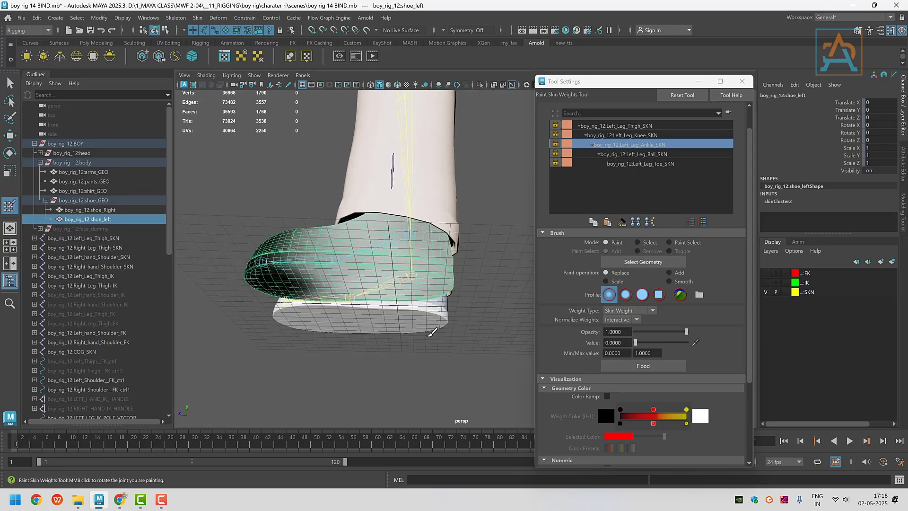
key(space)
key(space)
alt+middle_drag(508, 329, 455, 321)
scroll(455, 321, up, 2)
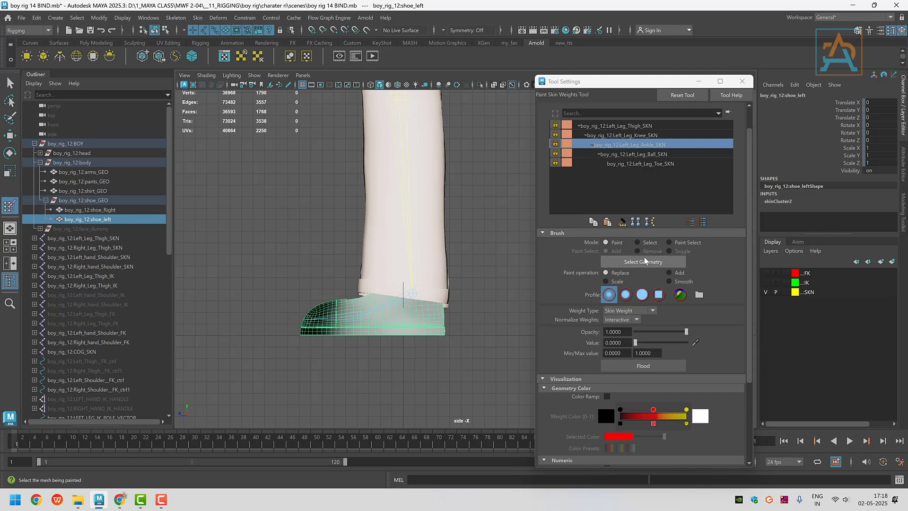
click(638, 242)
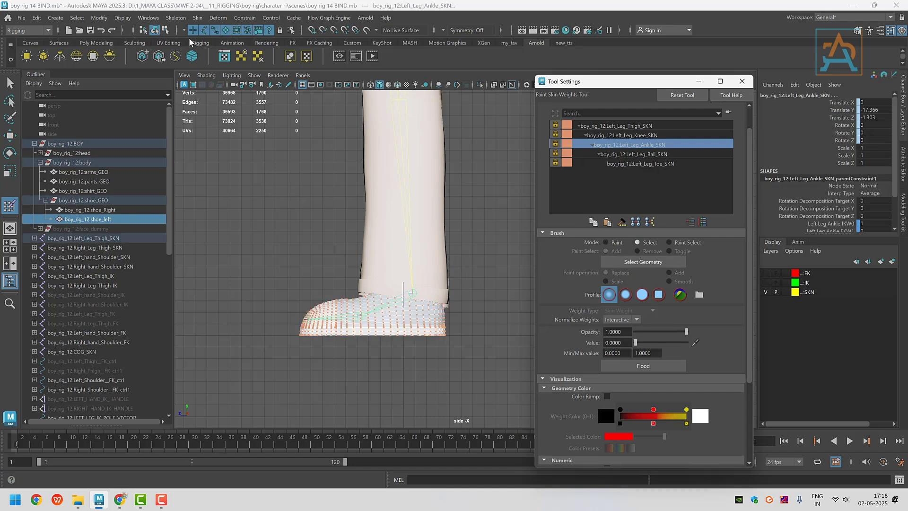
drag(490, 196, 400, 359)
drag(475, 248, 395, 372)
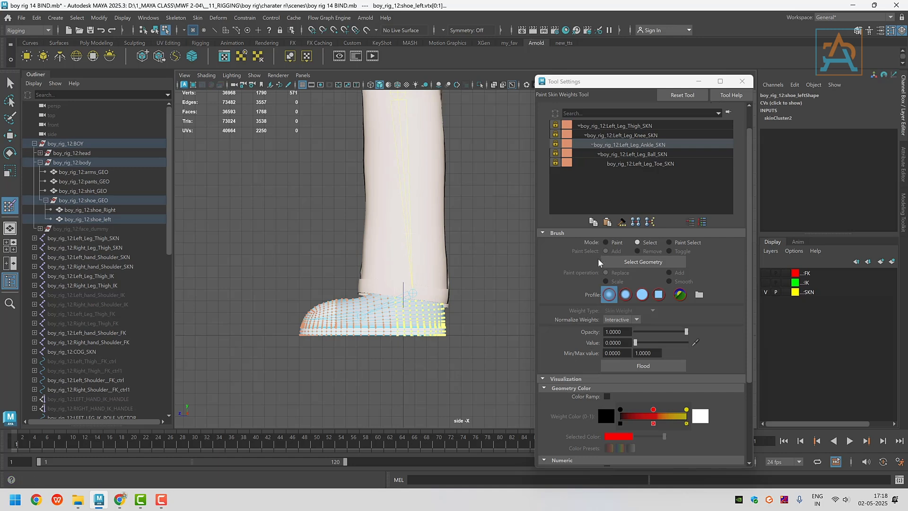
Return to Paint mode and try flooding the selected heel vertices of shoe_left with a Replace value of 0 for Left_Leg_Ankle_SKN.
click(606, 242)
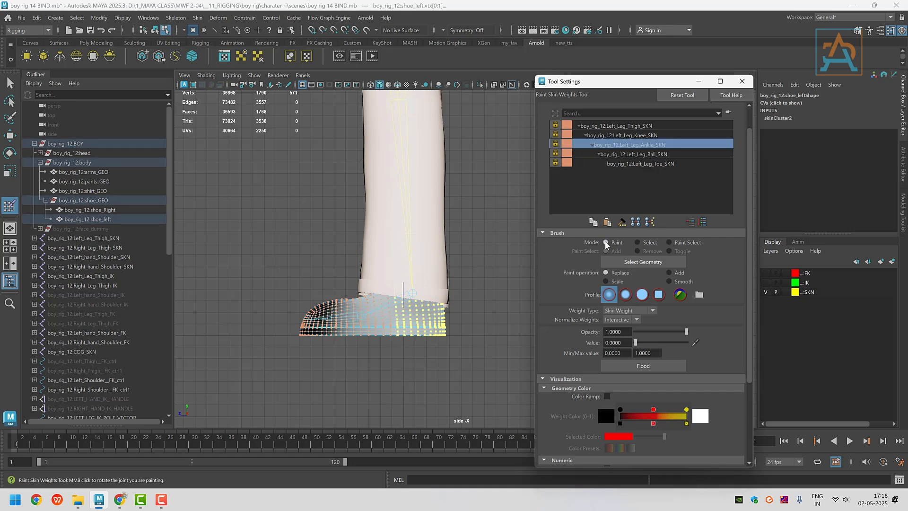
click(635, 365)
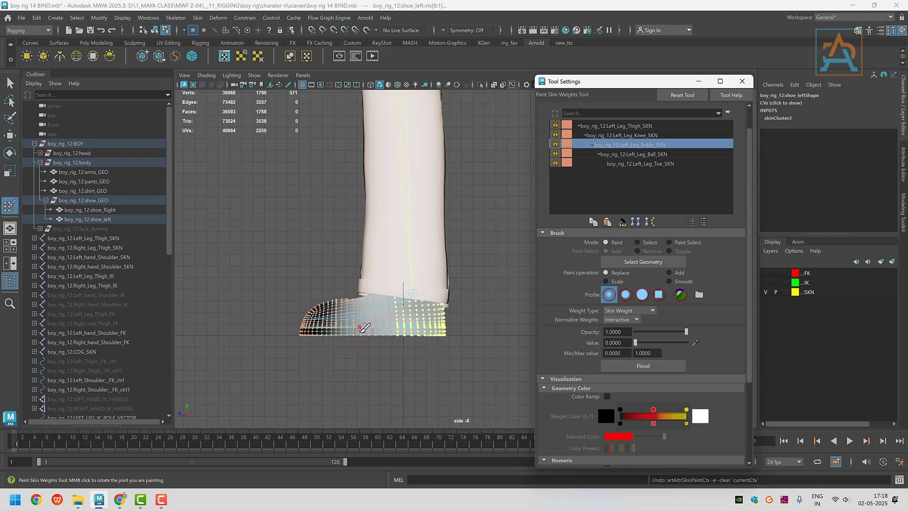
scroll(442, 354, up, 5)
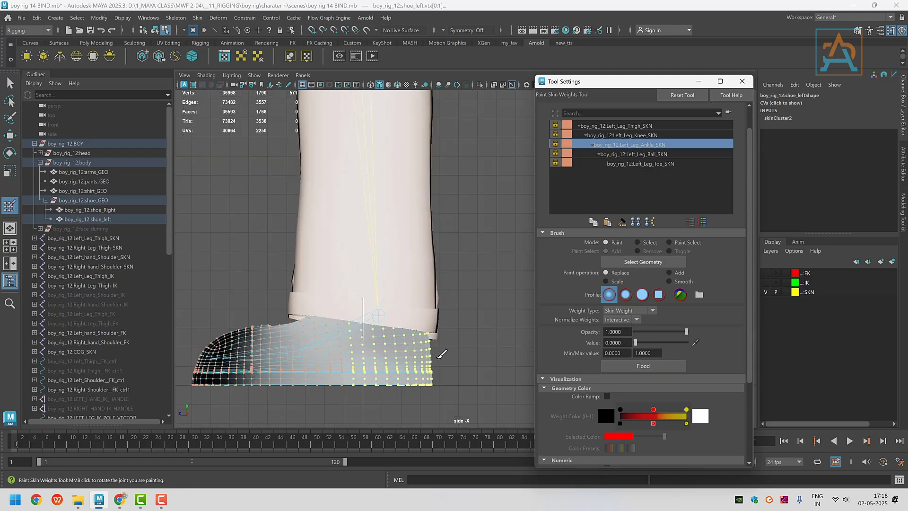
alt+middle_drag(442, 353, 451, 257)
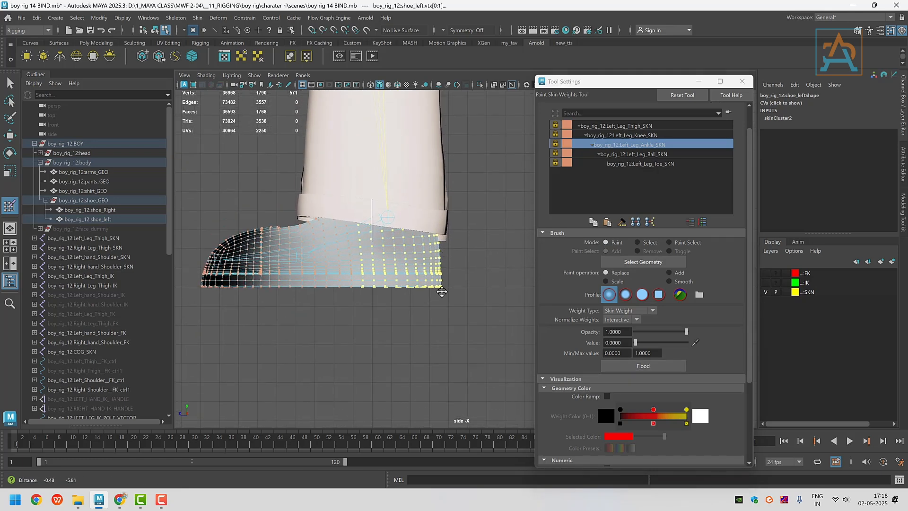
key(space)
key(space)
alt+drag(442, 301, 484, 194)
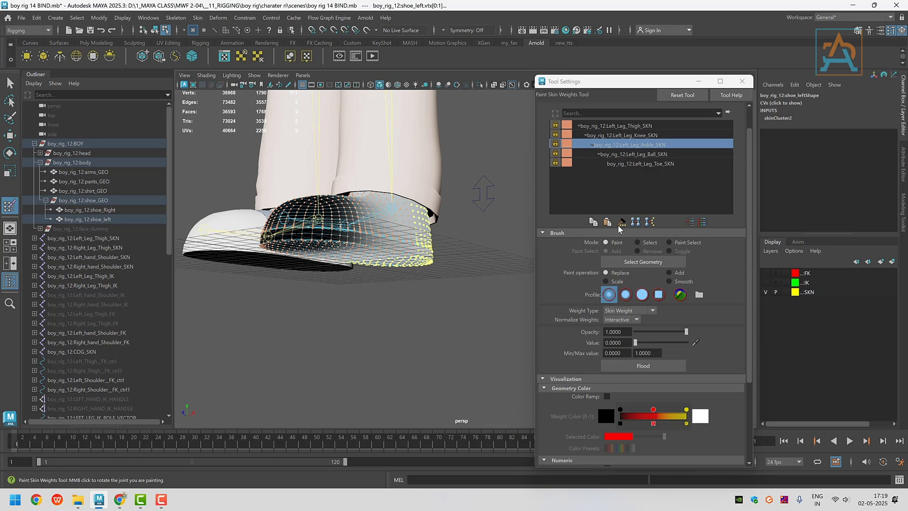
Unlock the Left_Leg_Ankle_SKN influence and flood the selected shoe_left heel vertices with a Replace value of 0.
click(557, 145)
alt+drag(457, 246, 411, 256)
click(640, 368)
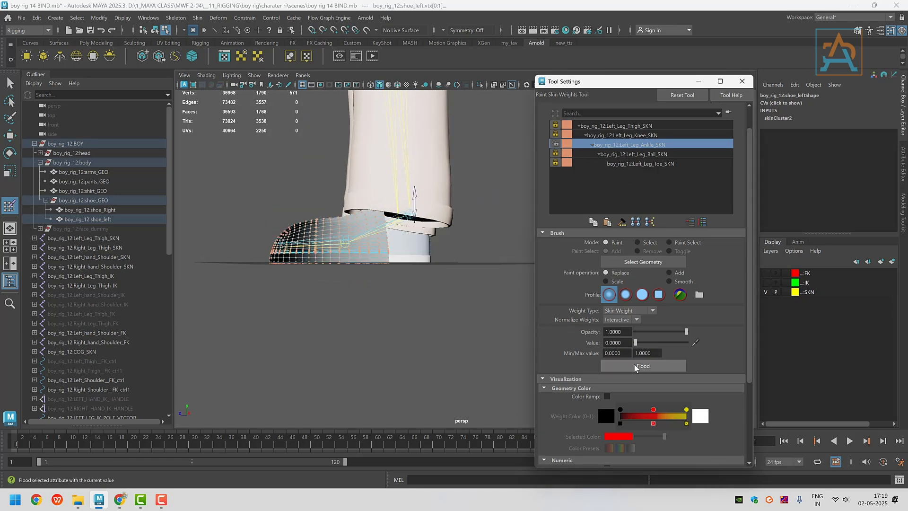
alt+drag(419, 331, 484, 310)
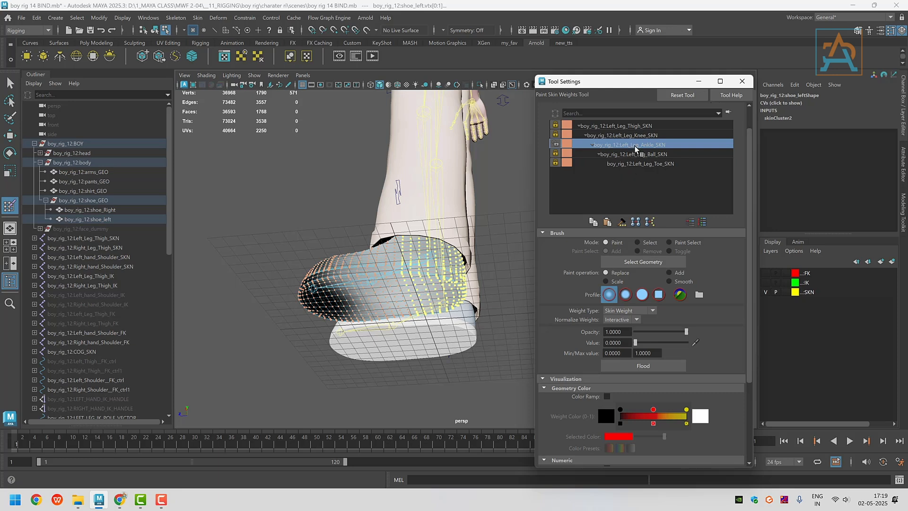
Make Left_Leg_Ball_SKN the only unlocked influence, with Left_Leg_Ankle_SKN locked, and select the heel-half vertices of shoe_left in the side view.
click(647, 155)
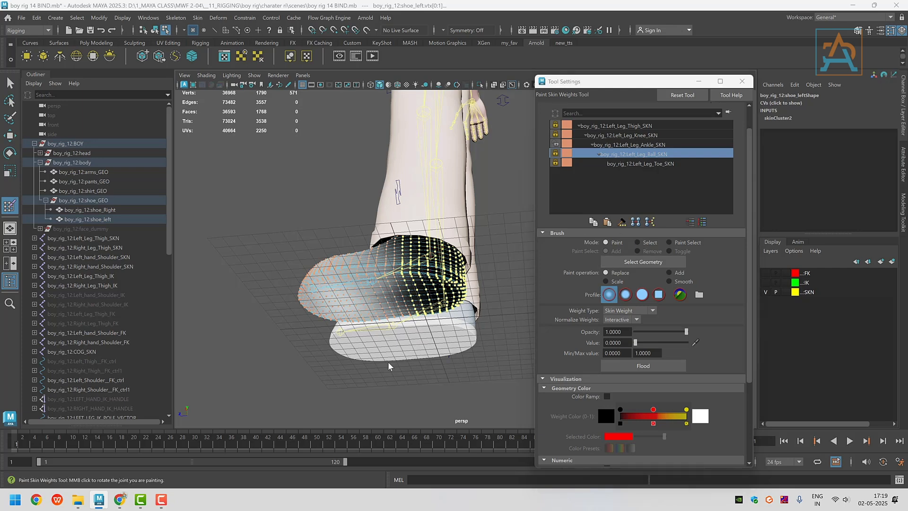
key(space)
key(space)
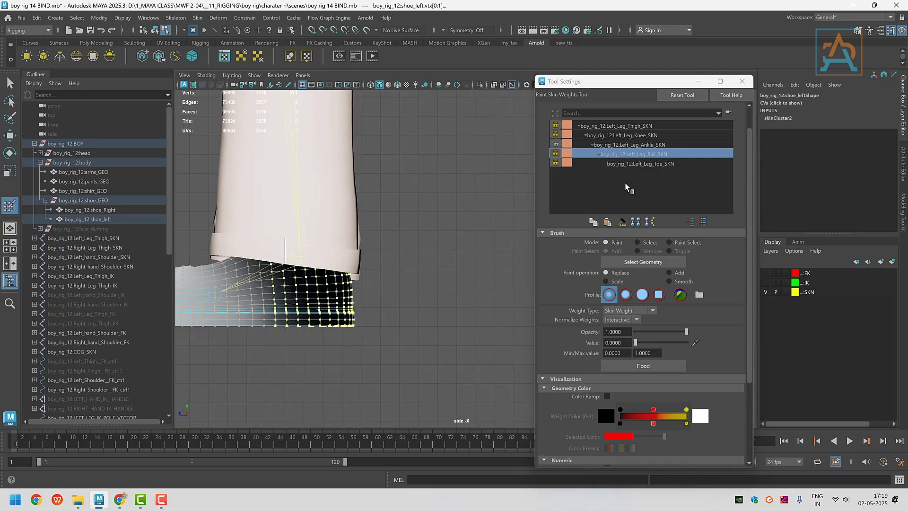
alt+middle_drag(395, 302, 495, 291)
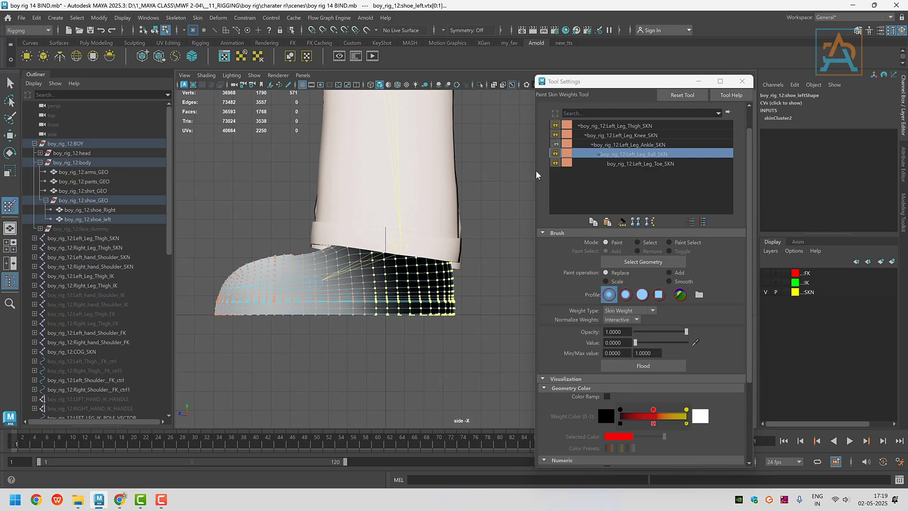
click(556, 144)
click(638, 242)
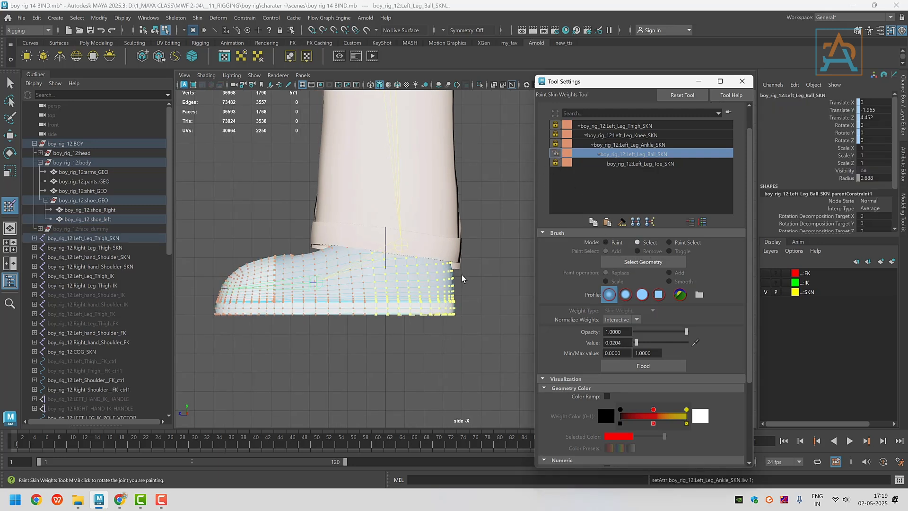
drag(483, 204, 348, 359)
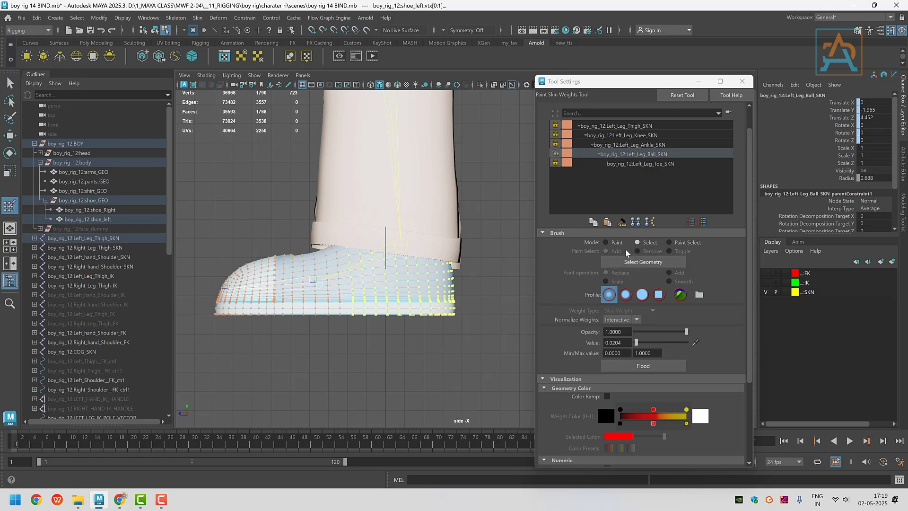
Try flooding the selected heel vertices with a Replace value of 0 for Left_Leg_Ball_SKN, and undo it.
click(606, 242)
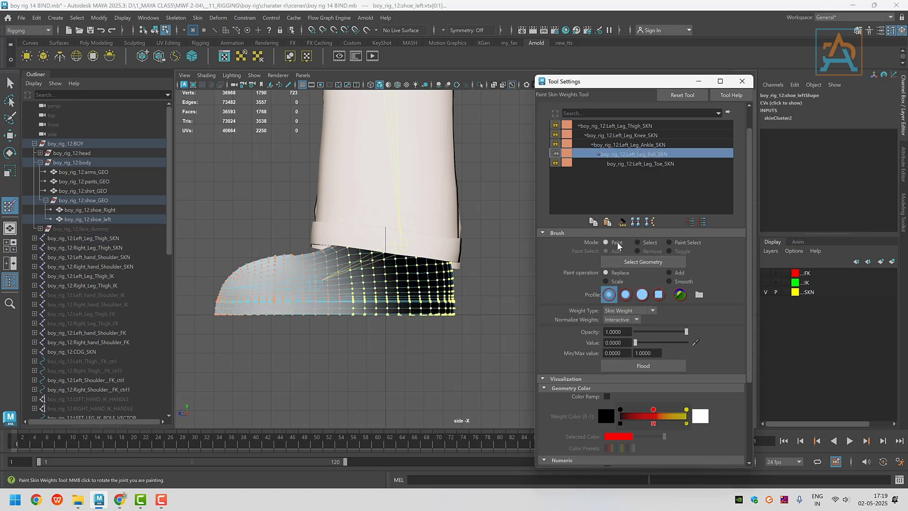
click(635, 366)
key(ctrl+z)
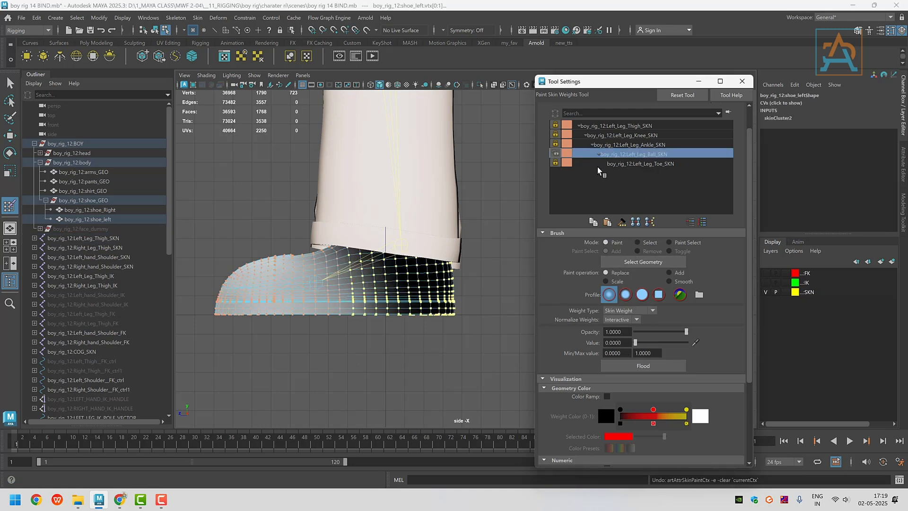
Reselect shoe_left, restore its heel vertex selection and flood it with a Replace value of 0 for Left_Leg_Ball_SKN.
click(97, 219)
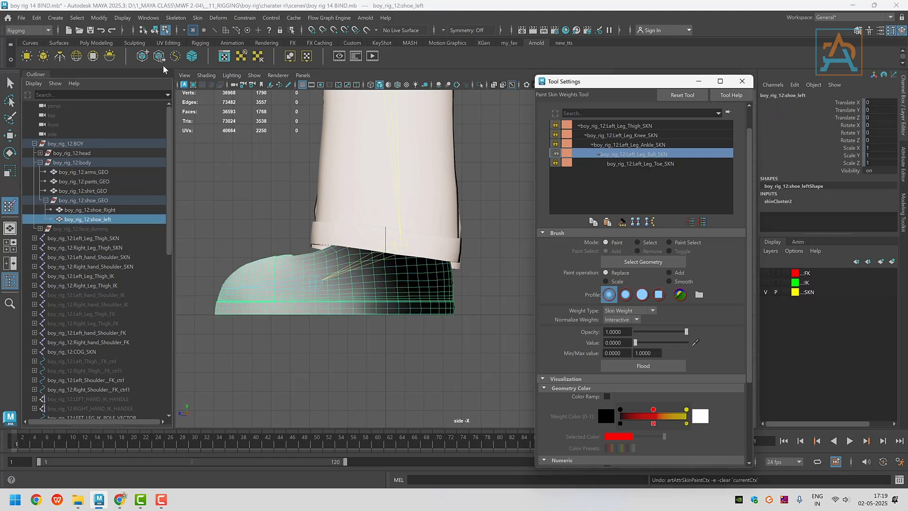
click(644, 243)
click(607, 242)
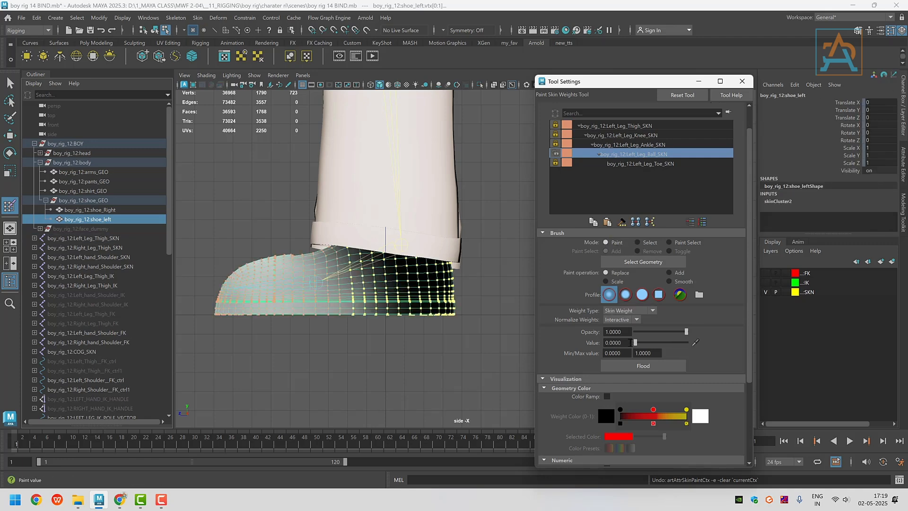
click(634, 367)
In the perspective view, try flooding the selected shoe_left vertices with a Replace value of 1, and undo the flood.
key(space)
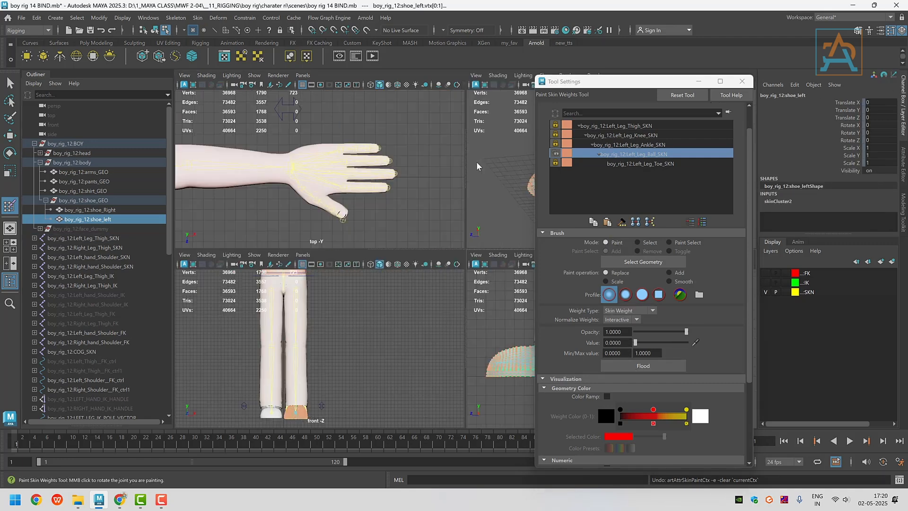
key(space)
key(space)
key(space)
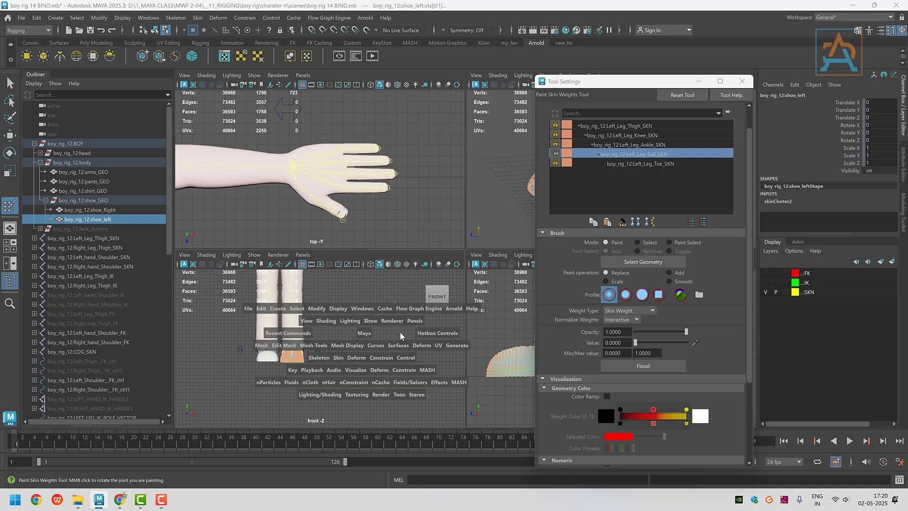
key(space)
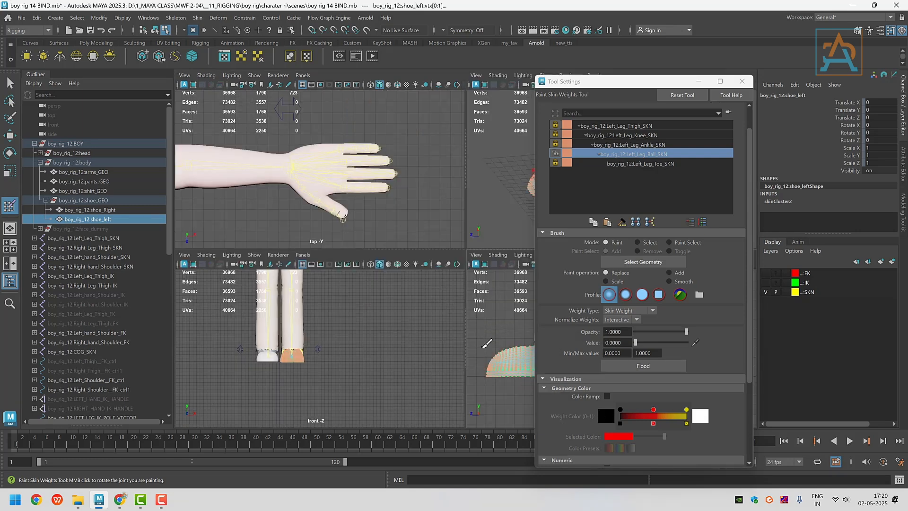
key(space)
key(space)
alt+drag(477, 183, 479, 328)
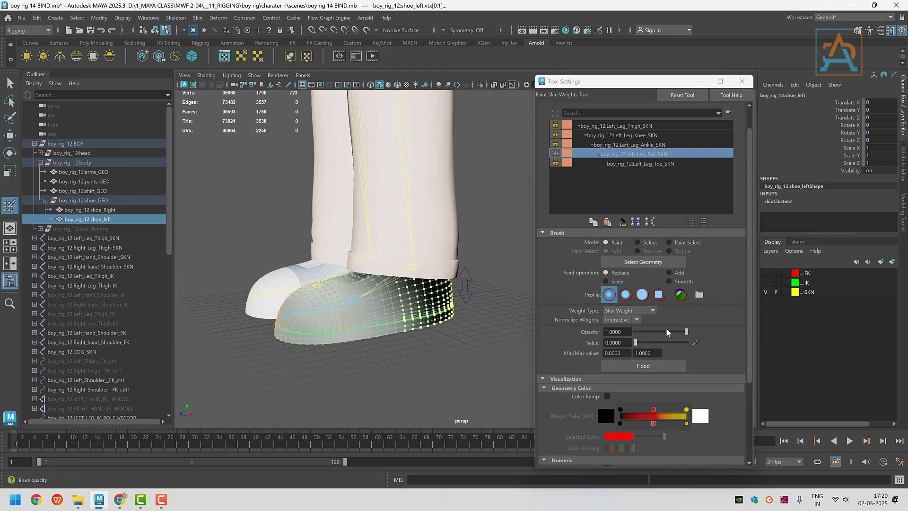
click(669, 281)
click(605, 273)
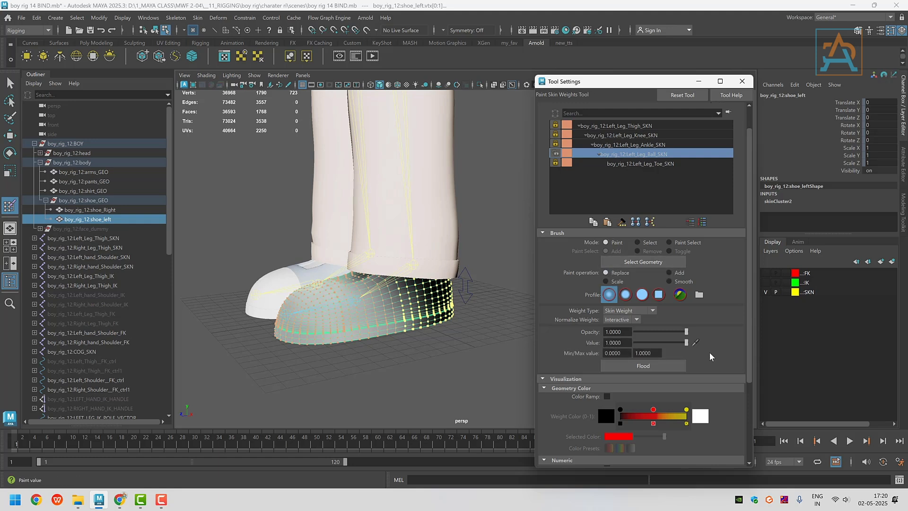
click(643, 366)
key(ctrl+z)
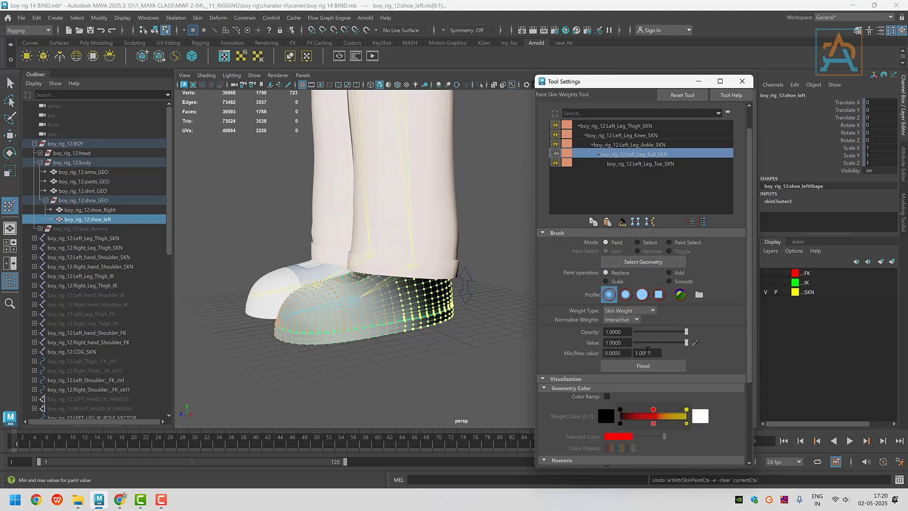
Set the Replace value back to 0, flood the selected heel vertices again and inspect the weights on shoe_left.
drag(686, 343, 635, 343)
click(639, 366)
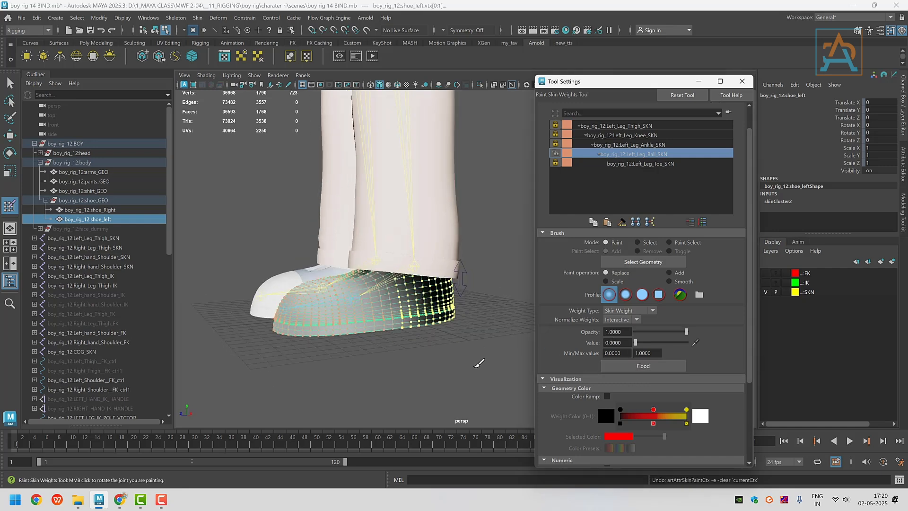
mouse_move(476, 364)
alt+mouse_down()
mouse_move(458, 346)
mouse_move(464, 375)
mouse_move(471, 371)
alt+mouse_up()
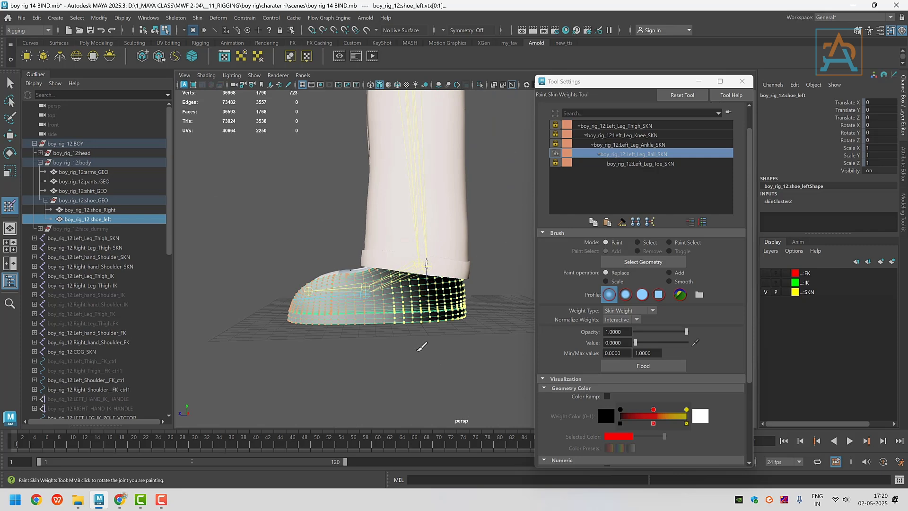
scroll(422, 345, up, 5)
mouse_move(417, 330)
alt+middle_down()
mouse_move(427, 301)
mouse_move(439, 330)
alt+middle_up()
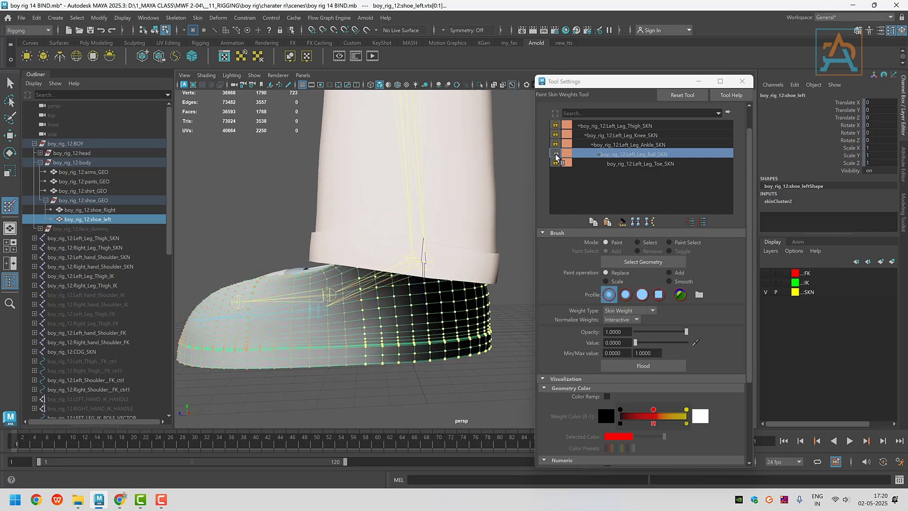
mouse_move(418, 308)
alt+mouse_down()
mouse_move(413, 299)
mouse_move(423, 317)
alt+mouse_up()
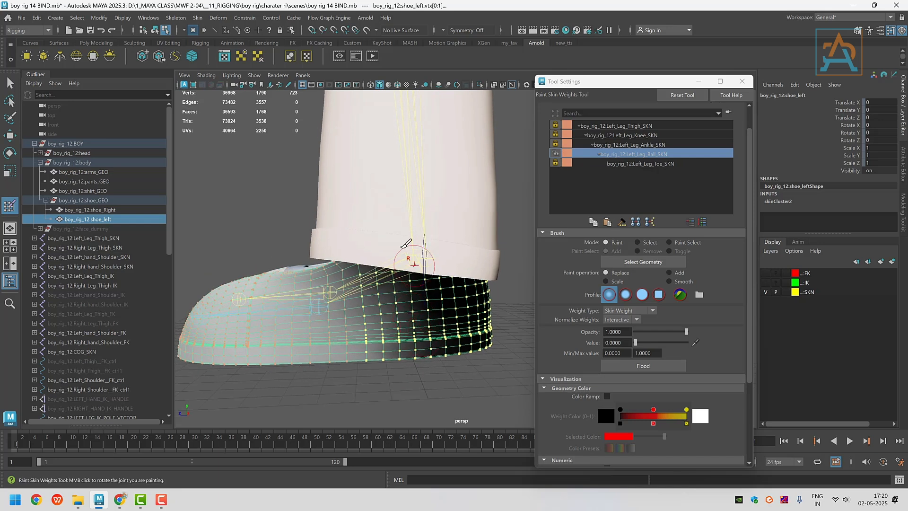
Return to object mode and brush Left_Leg_Ball_SKN weights to 0 around the ankle area of shoe_left, undoing the first stroke.
click(154, 30)
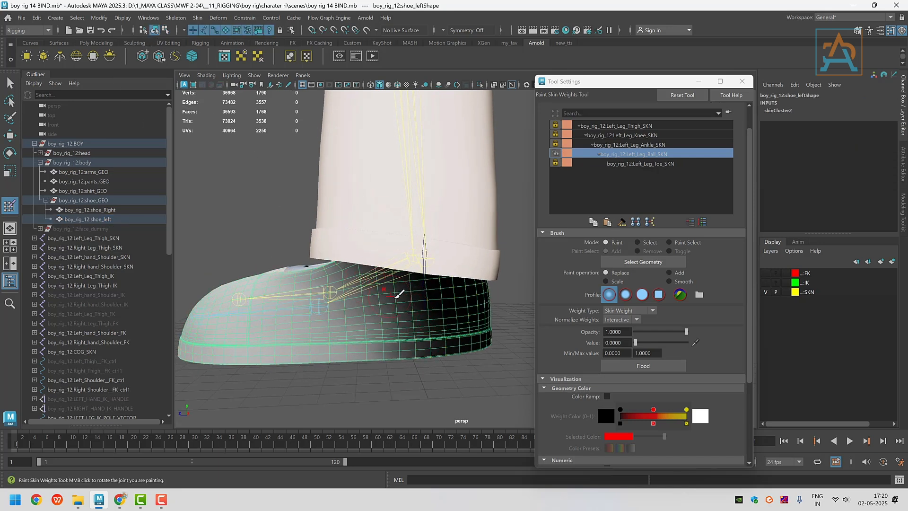
drag(407, 326, 414, 325)
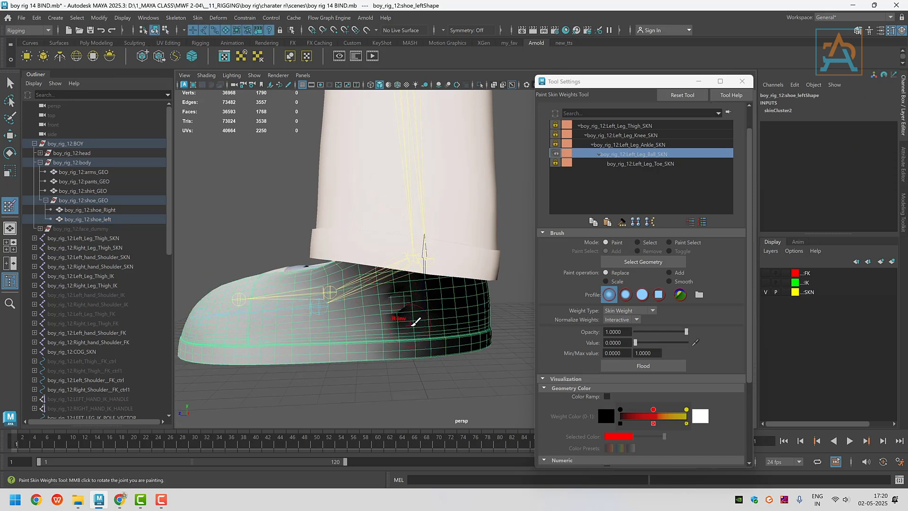
key(ctrl+z)
key(ctrl+z)
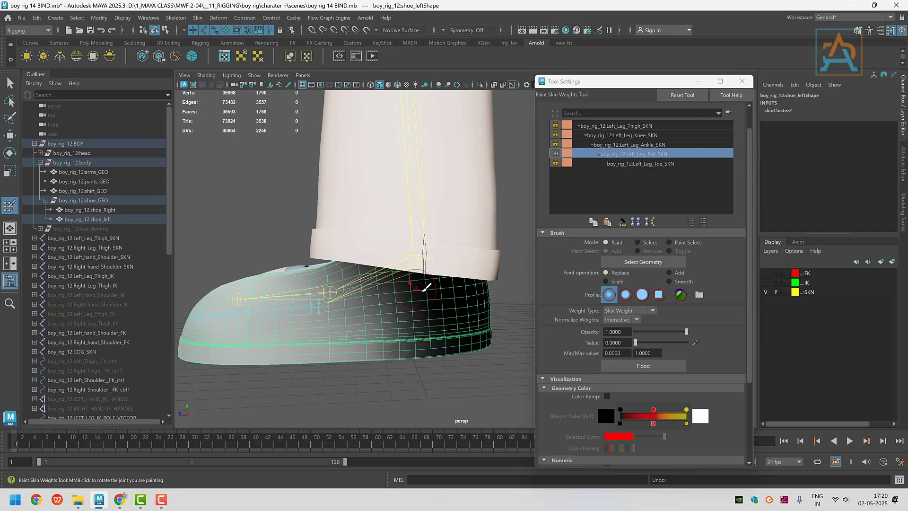
mouse_move(410, 323)
mouse_down()
mouse_move(400, 316)
mouse_move(430, 312)
mouse_move(428, 332)
mouse_move(413, 295)
mouse_move(426, 333)
mouse_move(385, 320)
mouse_up()
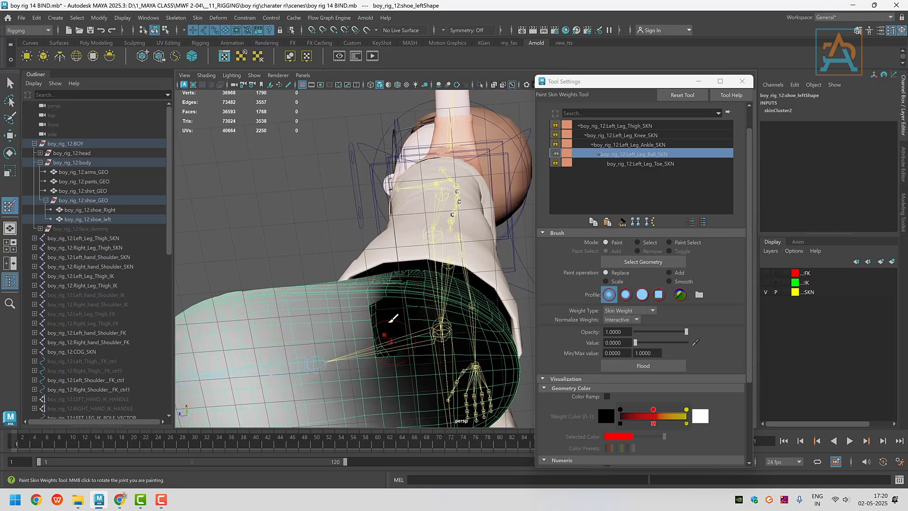
mouse_move(412, 359)
alt+mouse_down()
mouse_move(415, 390)
mouse_move(414, 359)
mouse_move(415, 374)
alt+mouse_up()
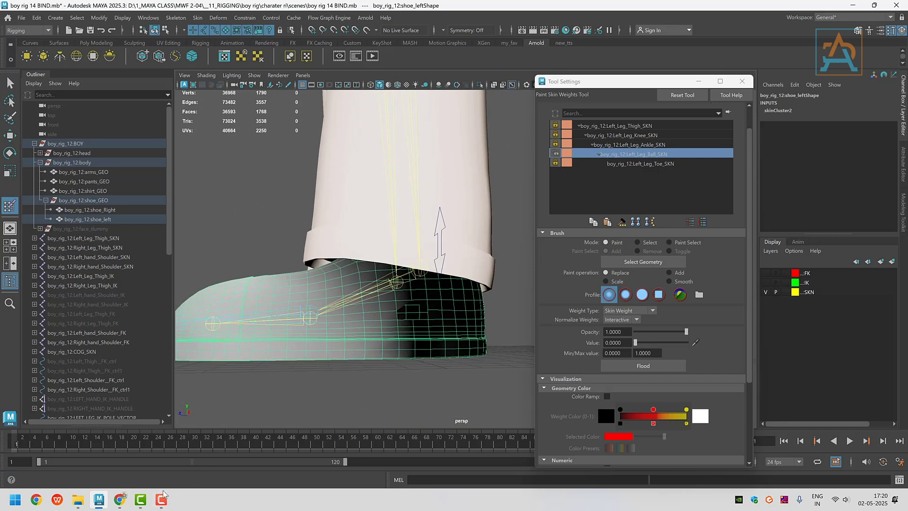
Isolate shoe_left and brush Replace value 0 along the black-to-white weight boundary on its side for Left_Leg_Ball_SKN.
click(162, 499)
key(ctrl+1)
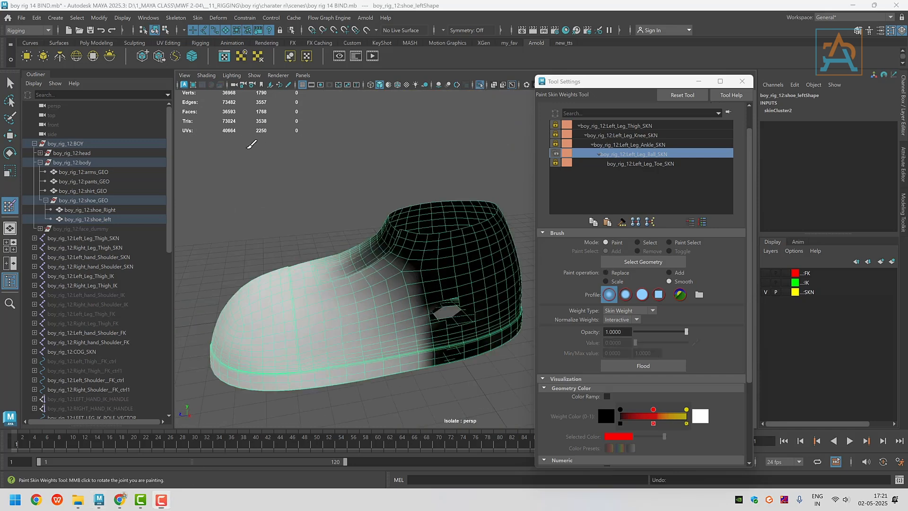
mouse_move(407, 374)
alt+mouse_down()
mouse_move(417, 375)
mouse_move(406, 304)
mouse_move(416, 330)
mouse_move(419, 287)
alt+mouse_up()
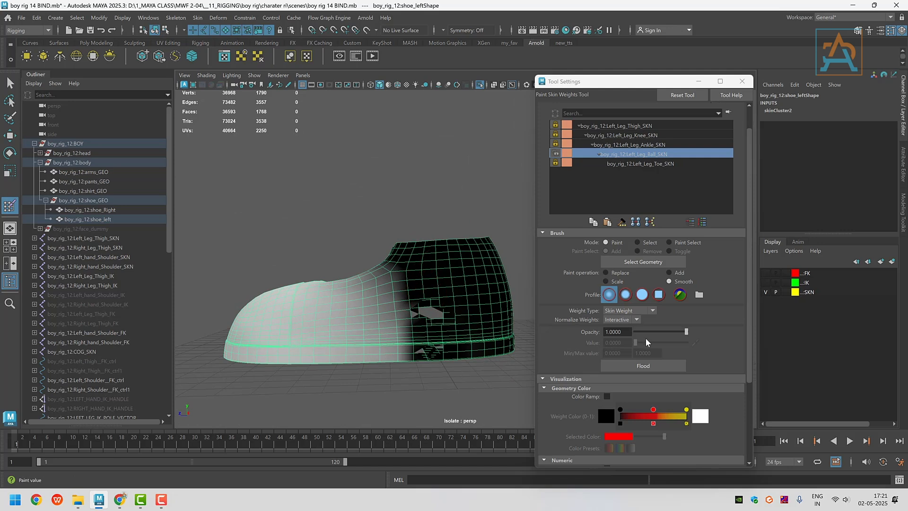
click(606, 272)
alt+drag(374, 312, 365, 318)
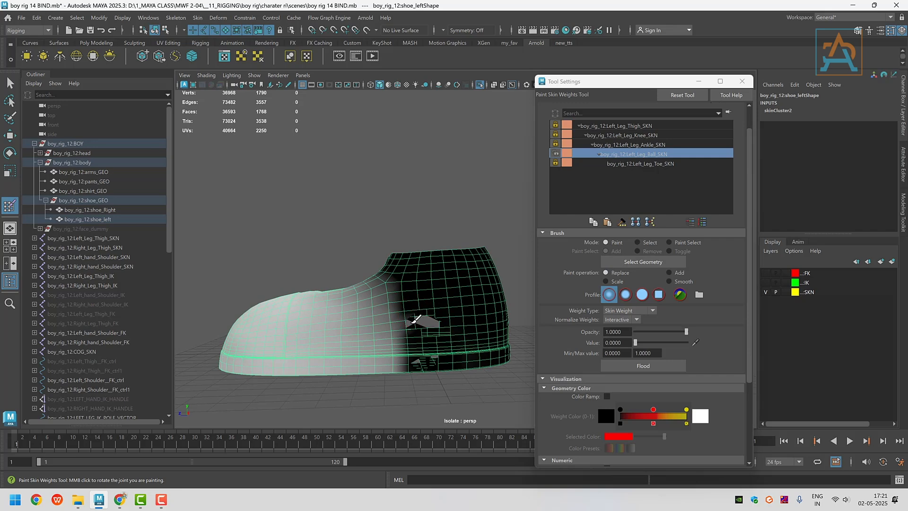
alt+drag(417, 321, 375, 249)
scroll(402, 316, up, 3)
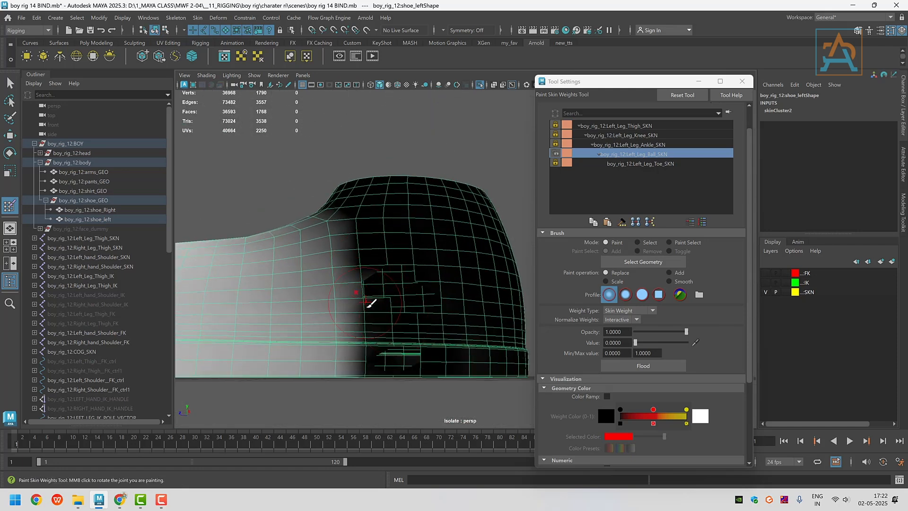
mouse_move(371, 304)
mouse_down()
mouse_move(374, 310)
mouse_move(396, 294)
mouse_up()
Flood shoe_left with the Smooth operation for Left_Leg_Ball_SKN, and exit the isolated view.
click(676, 282)
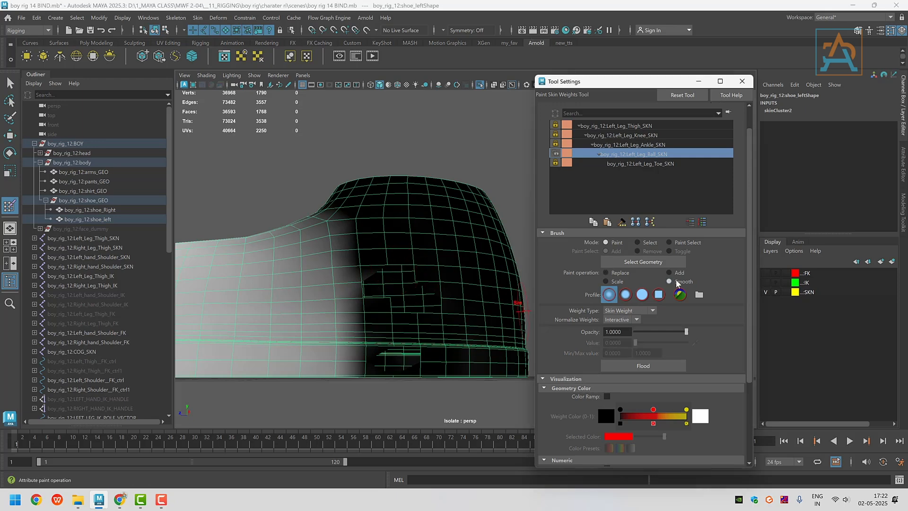
click(642, 367)
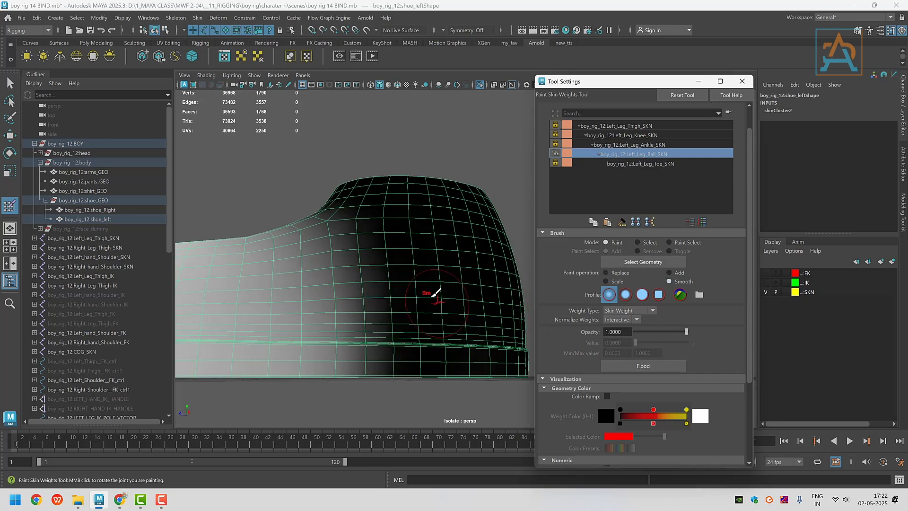
alt+drag(426, 294, 349, 256)
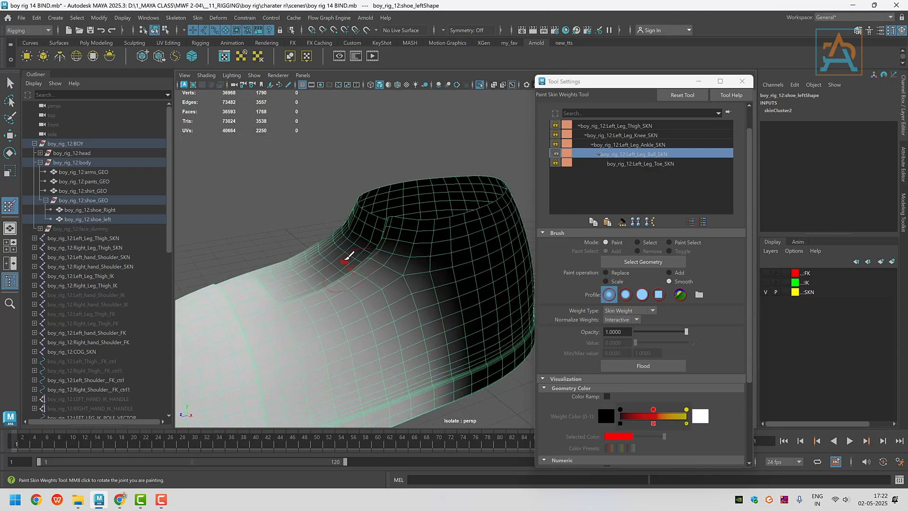
scroll(350, 258, down, 6)
alt+middle_drag(427, 300, 397, 265)
key(ctrl+1)
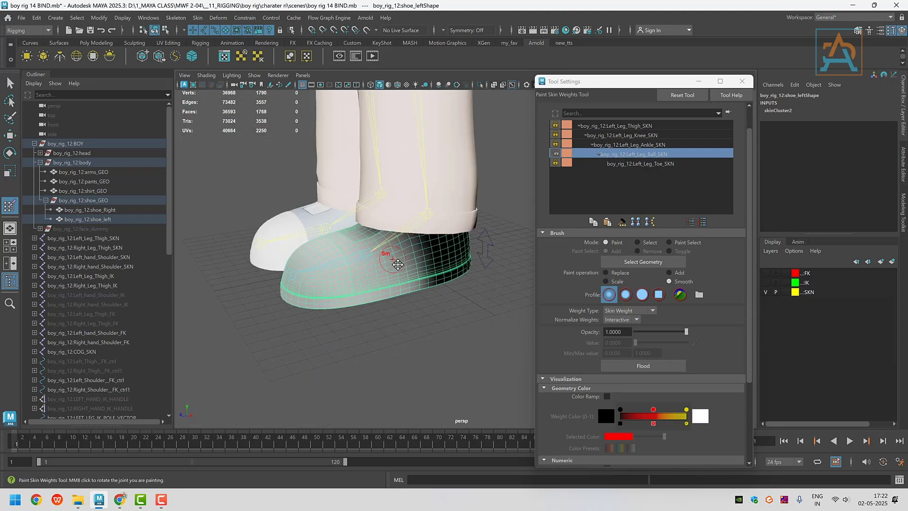
Switch to the Select tool, show the IK layer, and set Ball Tap to 1 on the left IK leg control to test the shoe.
alt+drag(398, 264, 429, 344)
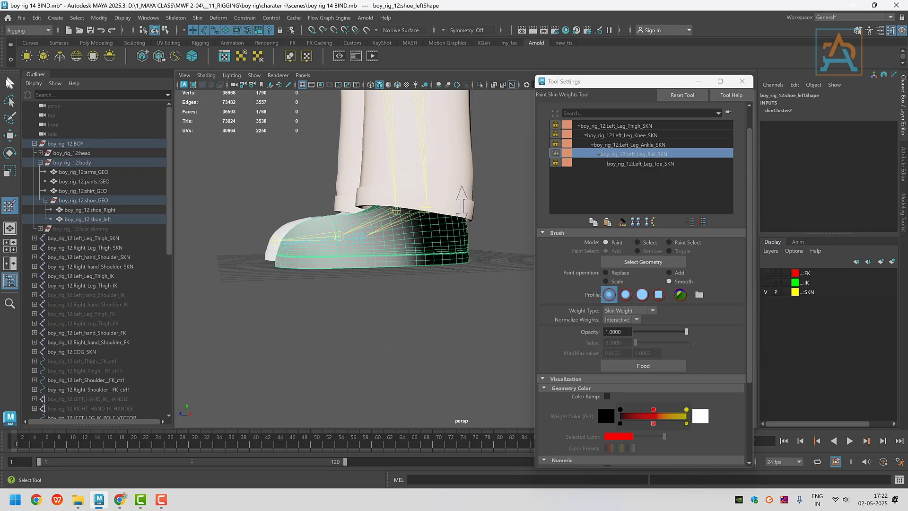
click(10, 83)
click(765, 282)
alt+drag(401, 304, 452, 334)
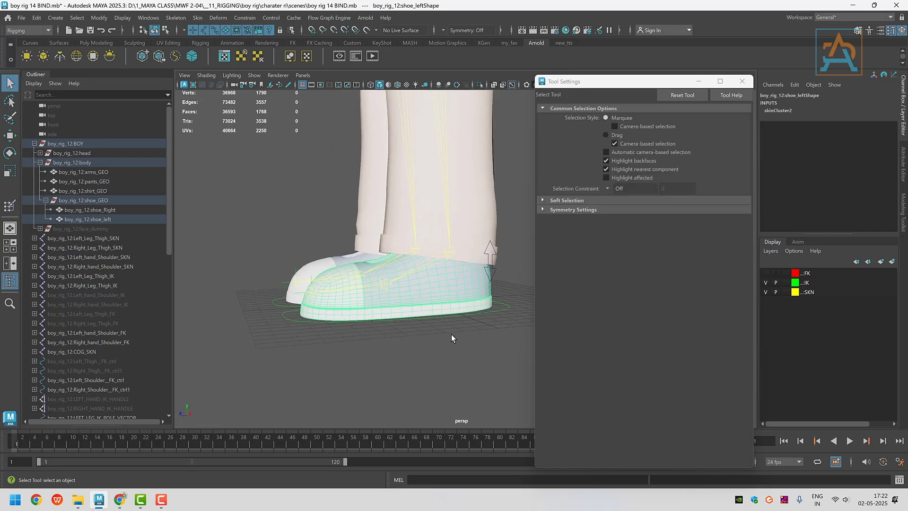
click(501, 315)
drag(861, 184, 877, 185)
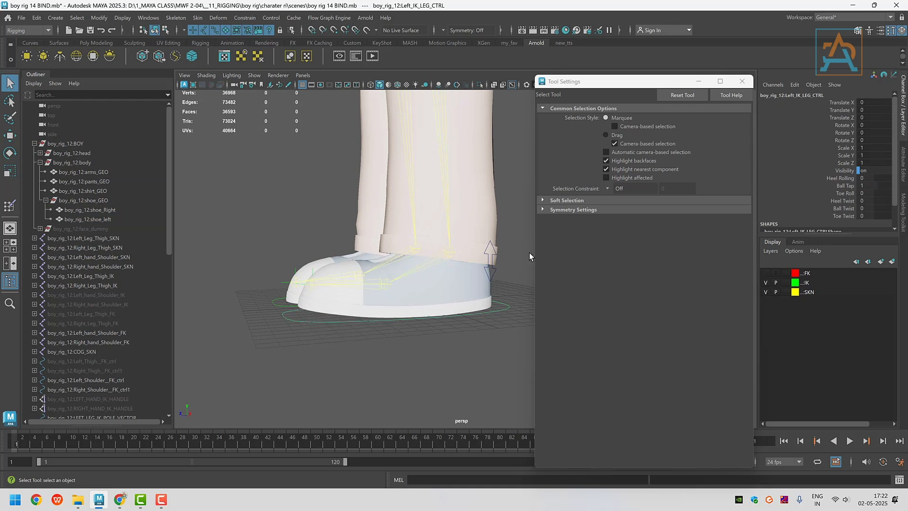
Undo the Ball Tap test on the left IK leg control.
key(ctrl+z)
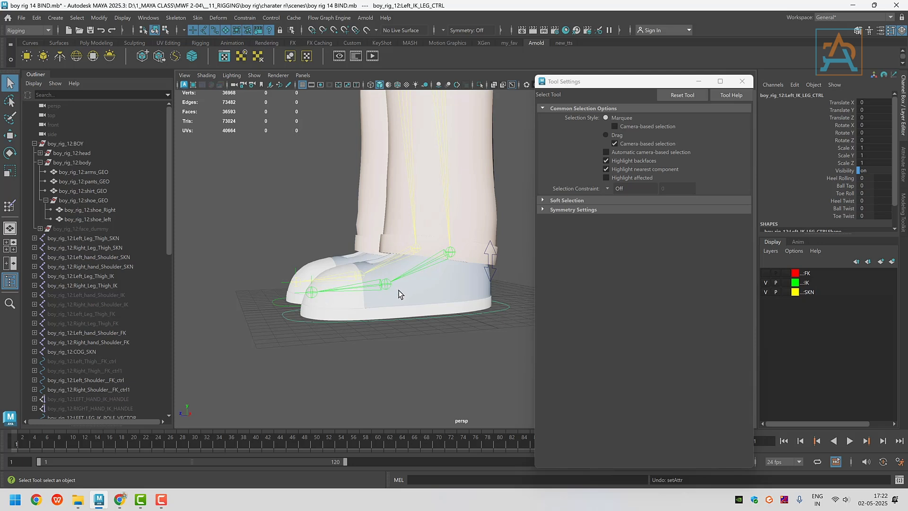
alt+drag(390, 263, 431, 281)
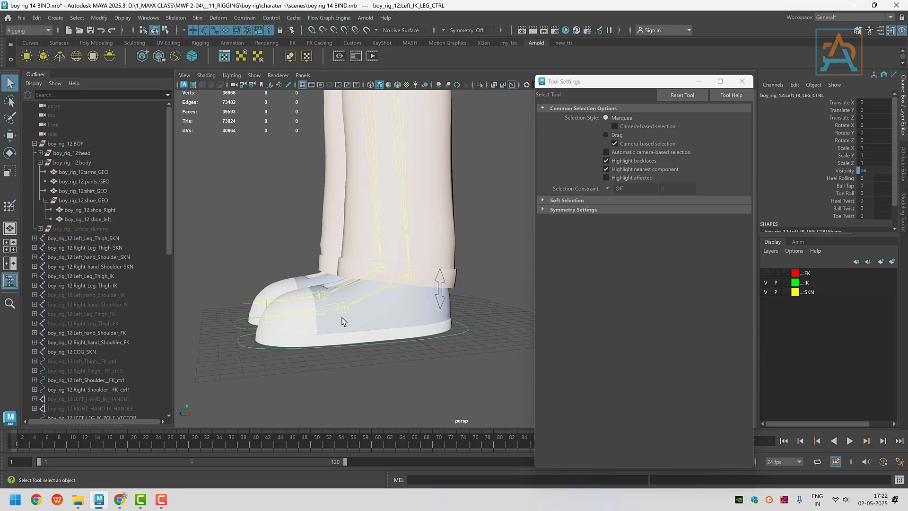
scroll(322, 300, down, 10)
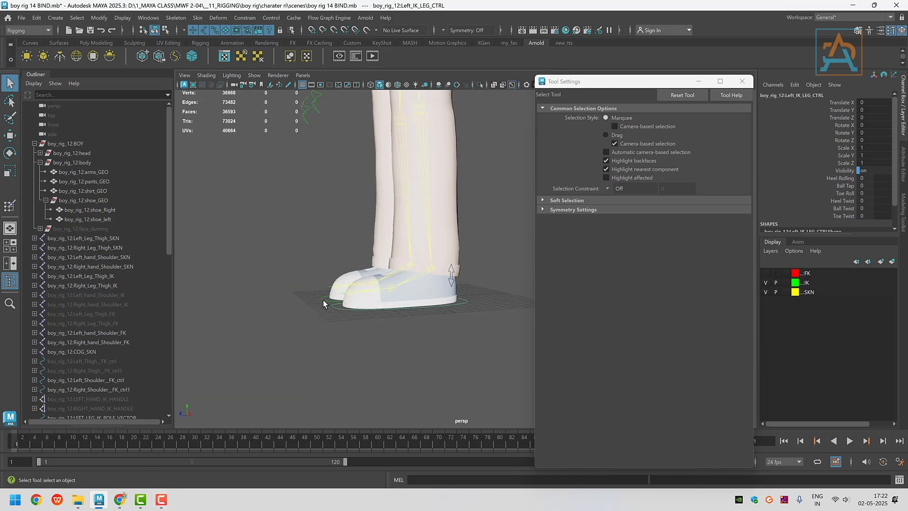
Select the head mesh and examine the neck, jaw and face from several angles.
alt+middle_drag(378, 288, 379, 310)
alt+drag(379, 310, 426, 318)
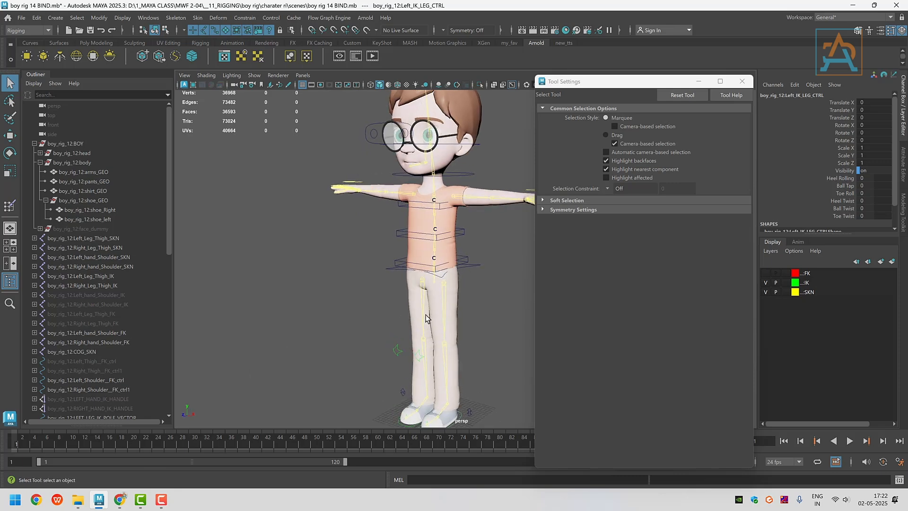
alt+middle_drag(426, 318, 409, 302)
scroll(384, 275, up, 3)
alt+drag(410, 301, 395, 298)
scroll(375, 277, up, 3)
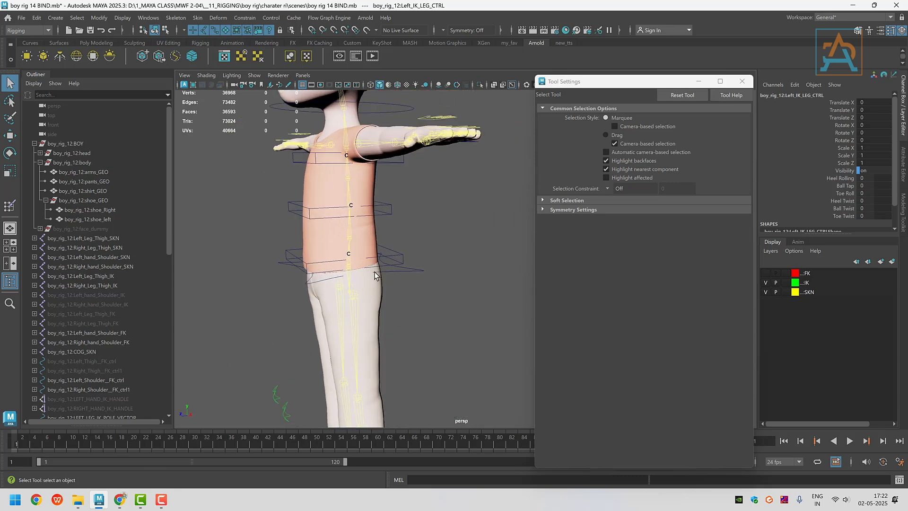
alt+middle_drag(341, 259, 376, 309)
alt+drag(376, 310, 392, 308)
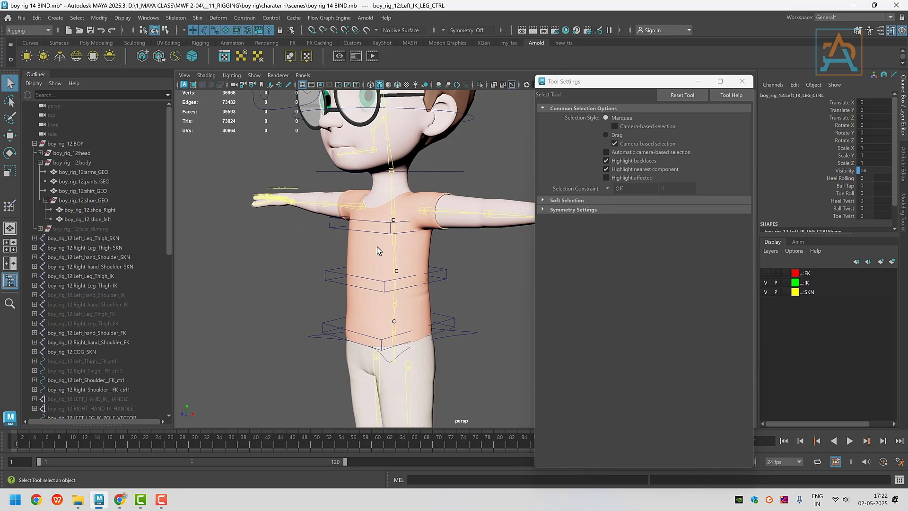
scroll(343, 229, up, 3)
alt+middle_drag(349, 229, 391, 310)
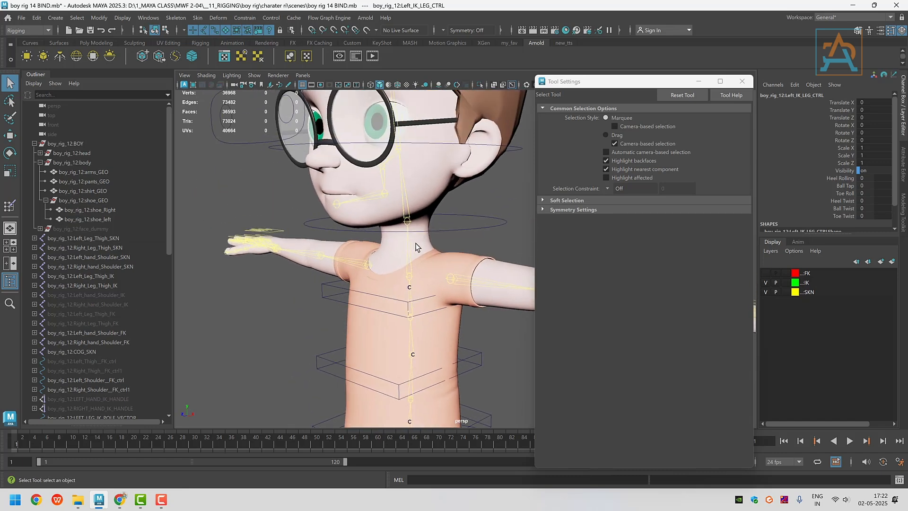
click(416, 246)
alt+drag(422, 254, 411, 292)
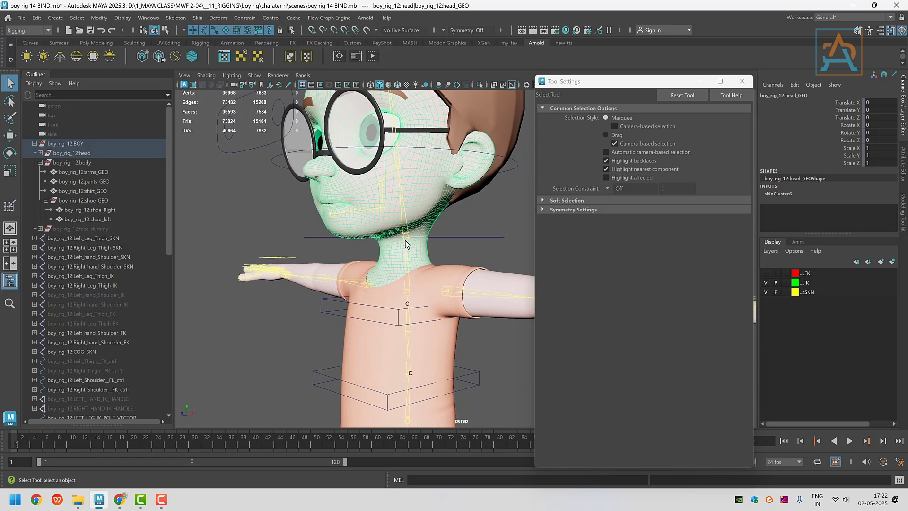
alt+drag(367, 223, 392, 235)
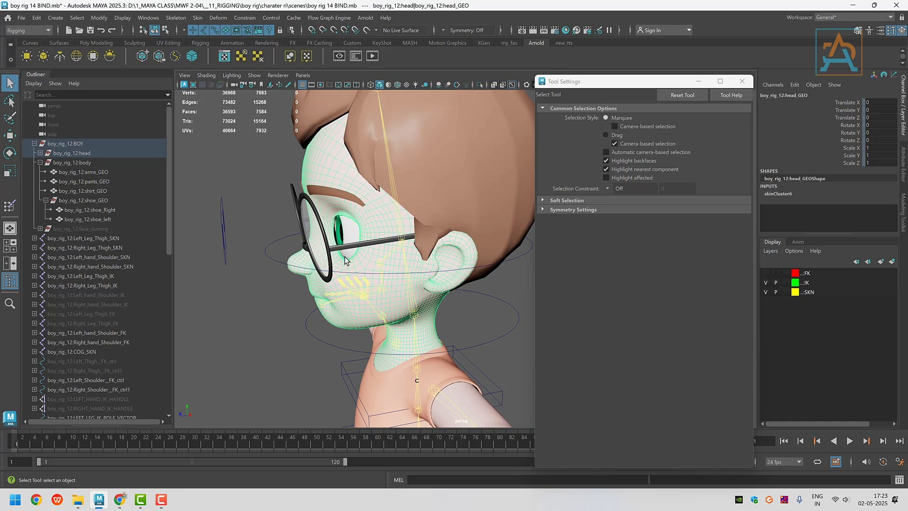
alt+drag(325, 216, 301, 284)
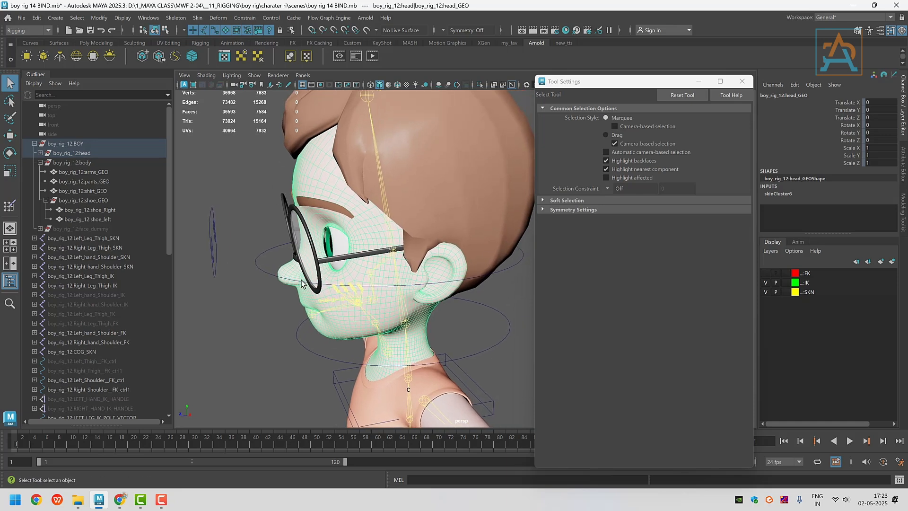
alt+drag(375, 154, 387, 218)
alt+middle_drag(391, 234, 379, 245)
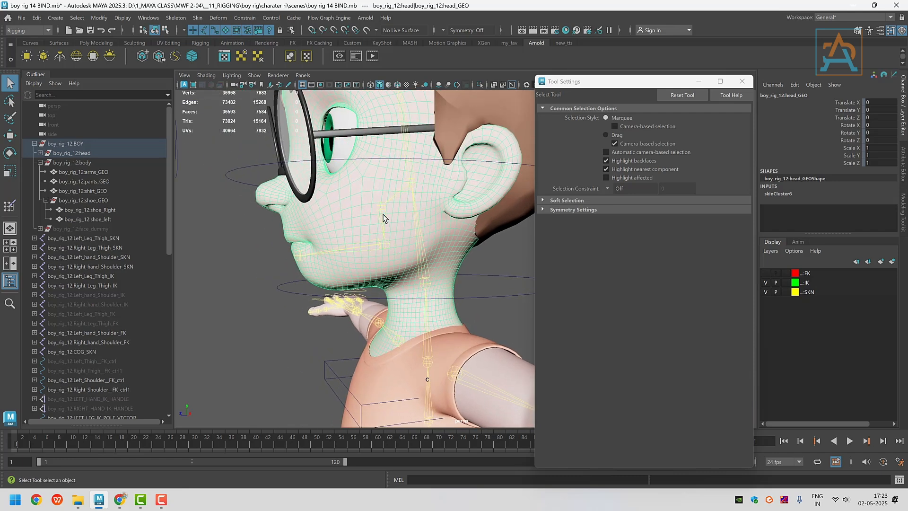
Activate the Paint Skin Weights Tool and select head_GEO from the expanded head group for weight painting.
click(413, 185)
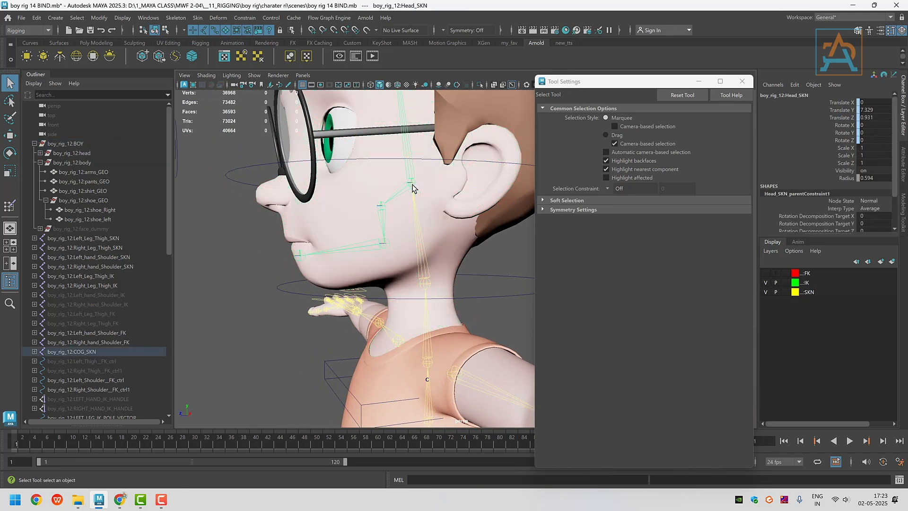
click(10, 206)
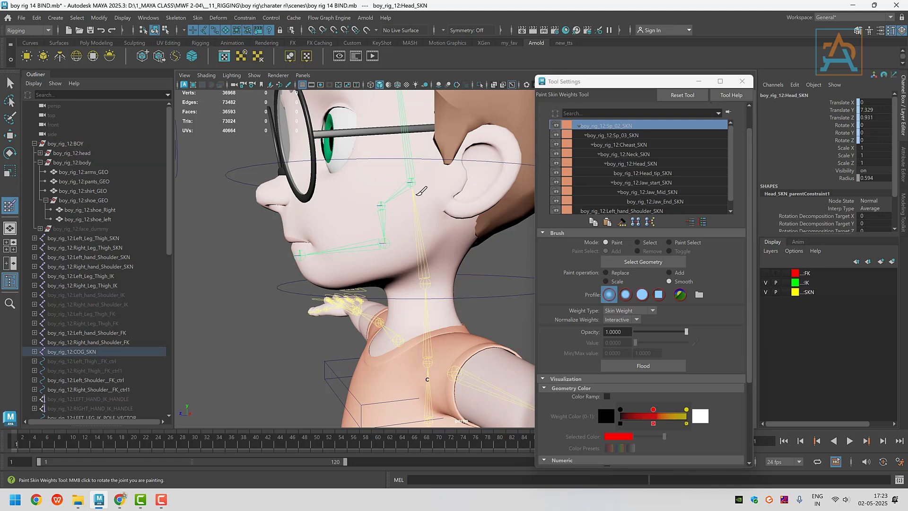
click(40, 153)
click(77, 163)
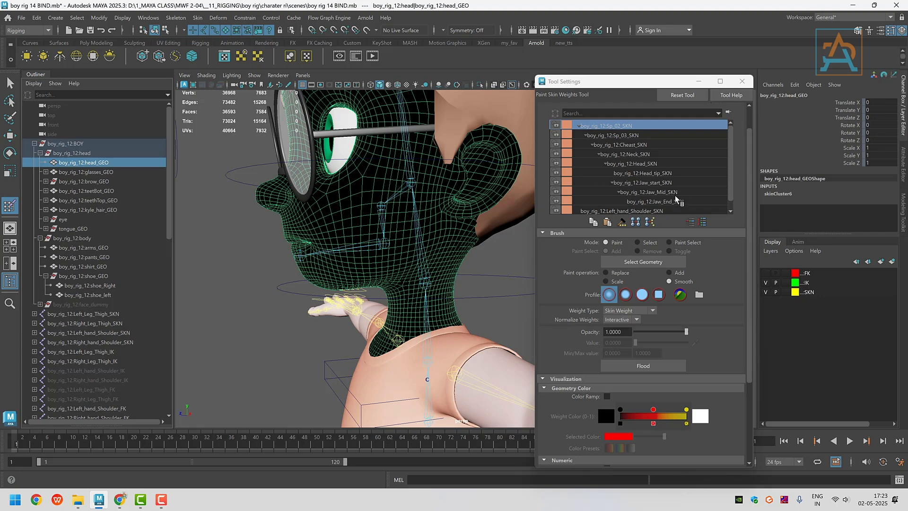
Display the Cheast_SKN and Neck_SKN influences in turn on head_GEO and examine their spread over the neck and head.
click(631, 146)
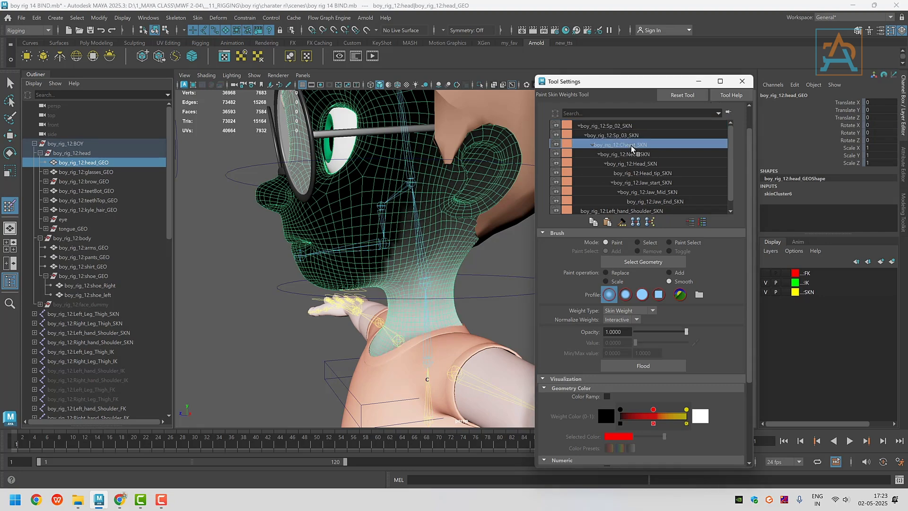
mouse_move(374, 269)
alt+mouse_down()
mouse_move(395, 247)
mouse_move(483, 255)
mouse_move(438, 218)
alt+mouse_up()
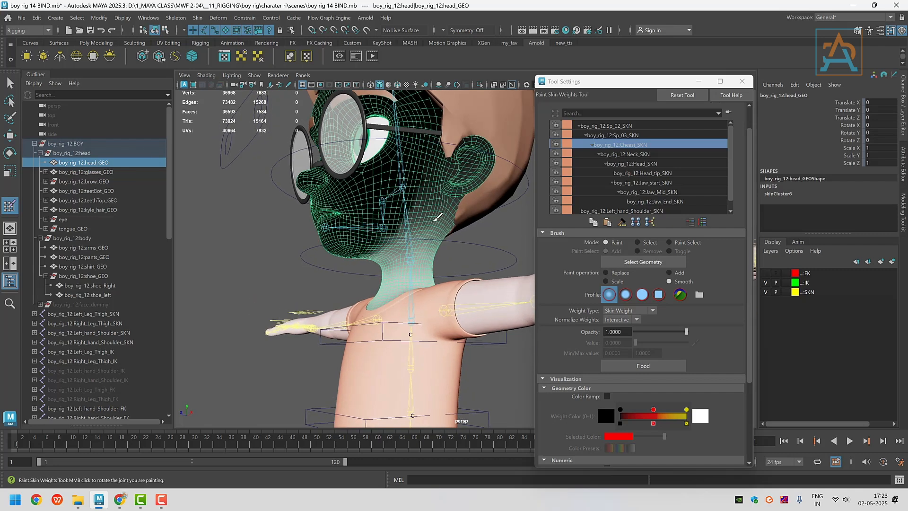
click(645, 153)
scroll(475, 232, up, 2)
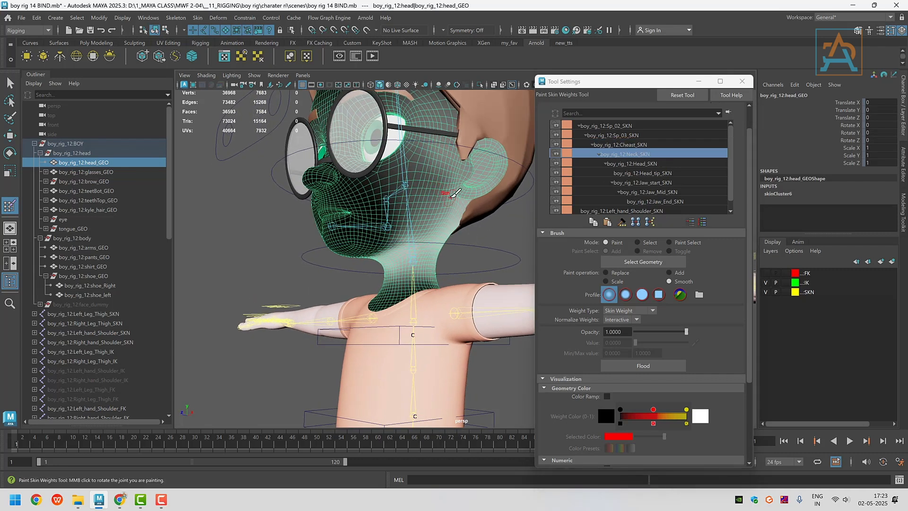
alt+drag(455, 193, 396, 162)
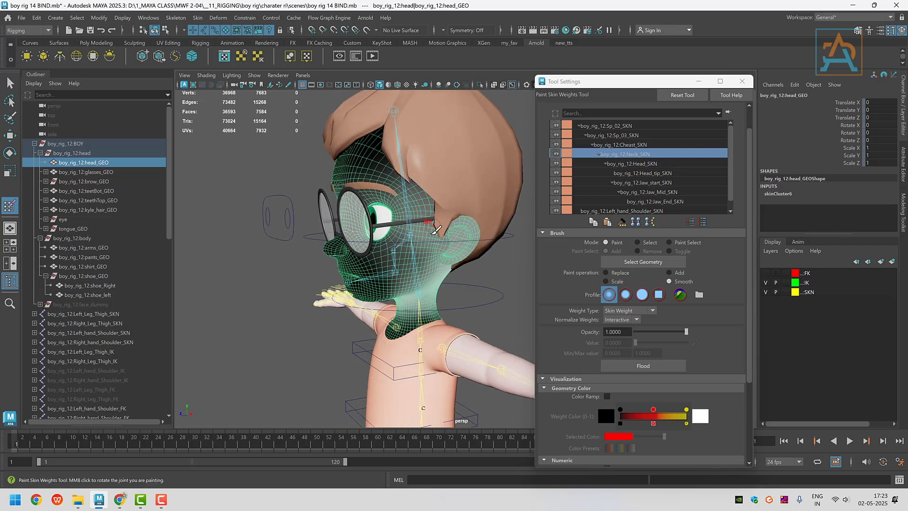
alt+drag(468, 261, 492, 260)
Display the Head_SKN, Head_tip_SKN and Jaw_start_SKN influences in turn and check their weights on the head.
click(638, 164)
click(652, 174)
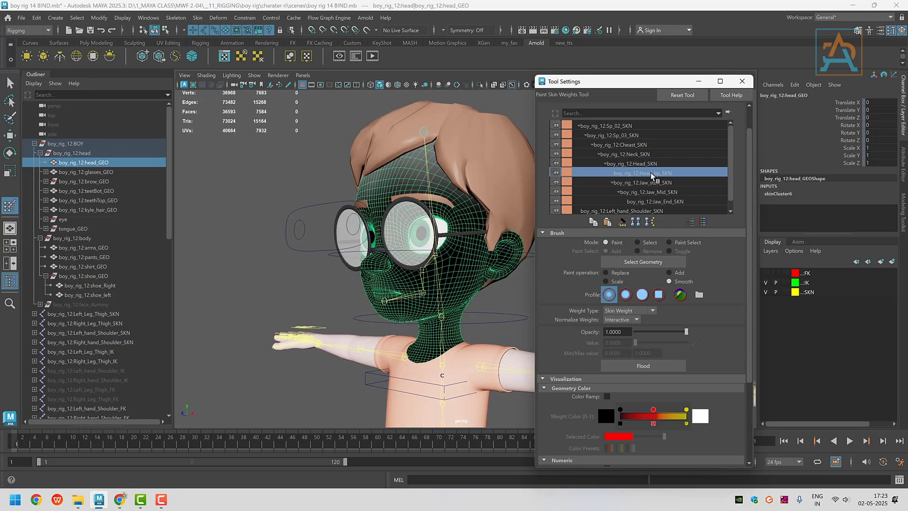
click(645, 183)
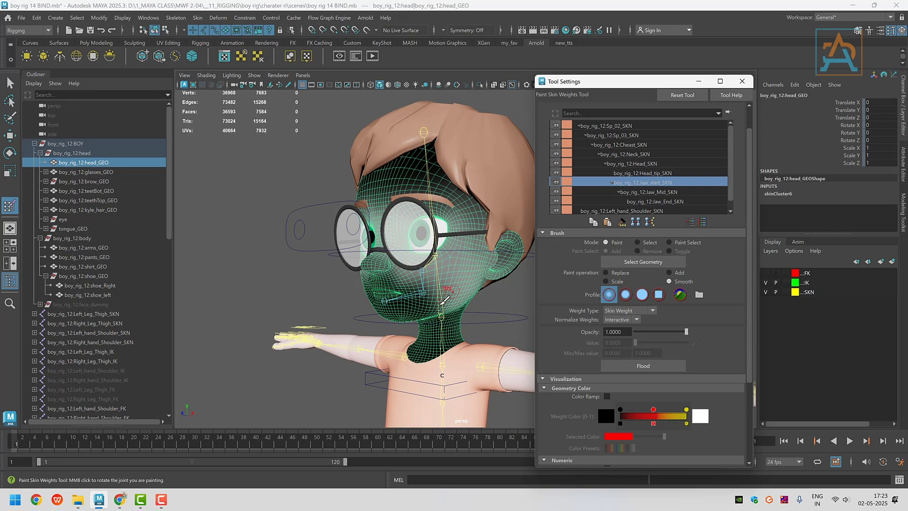
alt+drag(449, 295, 415, 298)
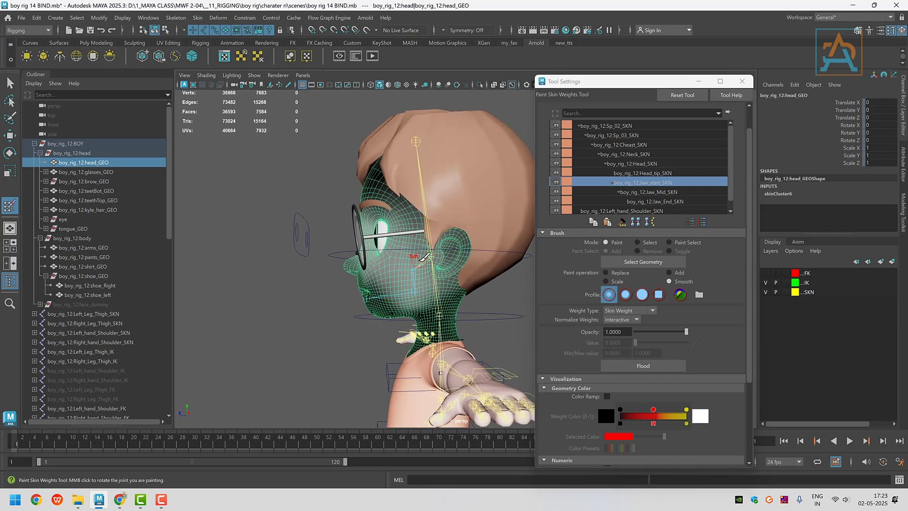
Switch to the side view and examine the Jaw_start_SKN weights on the jaw and cheek of head_GEO.
key(space)
key(space)
key(space)
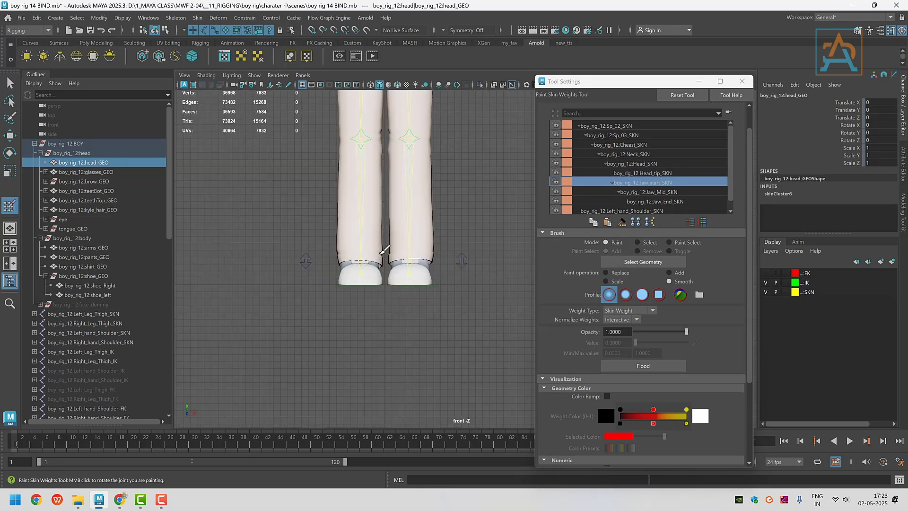
key(space)
scroll(373, 193, down, 2)
alt+middle_drag(371, 193, 426, 244)
alt+middle_drag(426, 142, 410, 275)
scroll(407, 213, up, 2)
scroll(411, 275, up, 5)
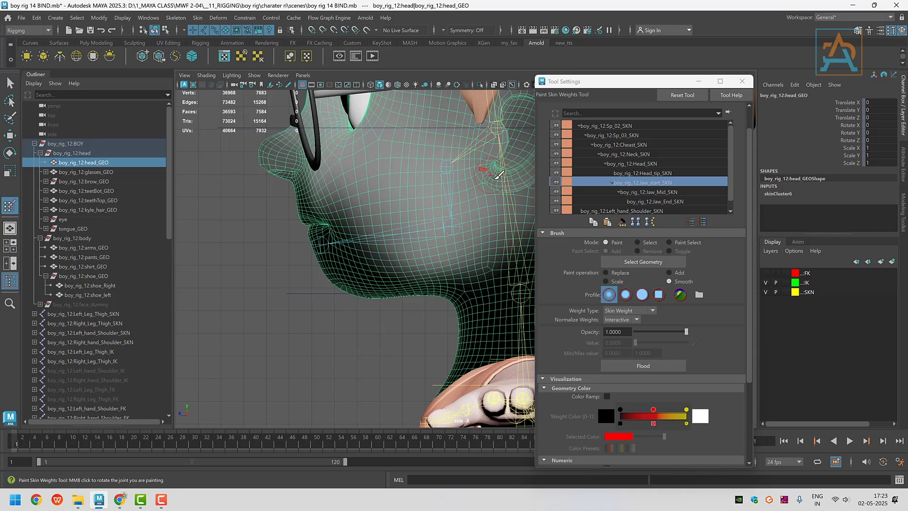
alt+middle_drag(499, 168, 492, 194)
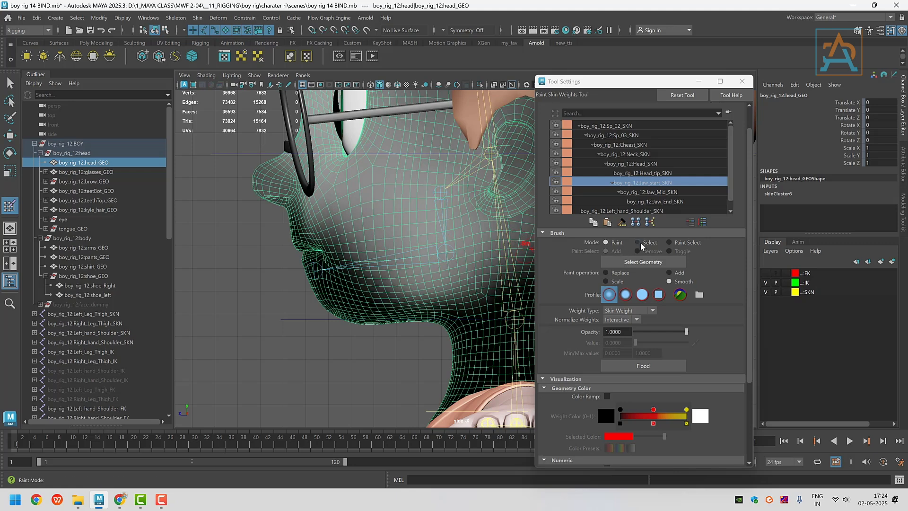
Display the Jaw_Mid_SKN weights on head_GEO and examine them around the nose, lips and chin.
click(635, 194)
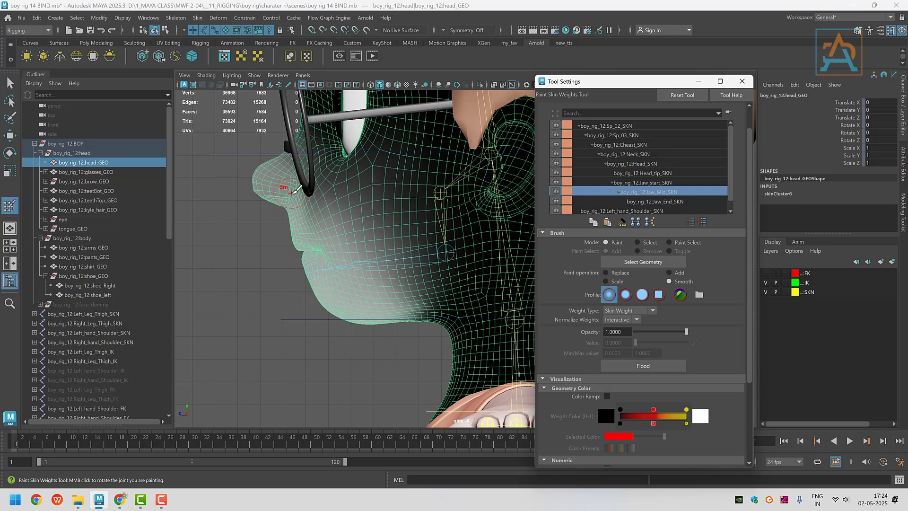
alt+middle_drag(307, 191, 315, 242)
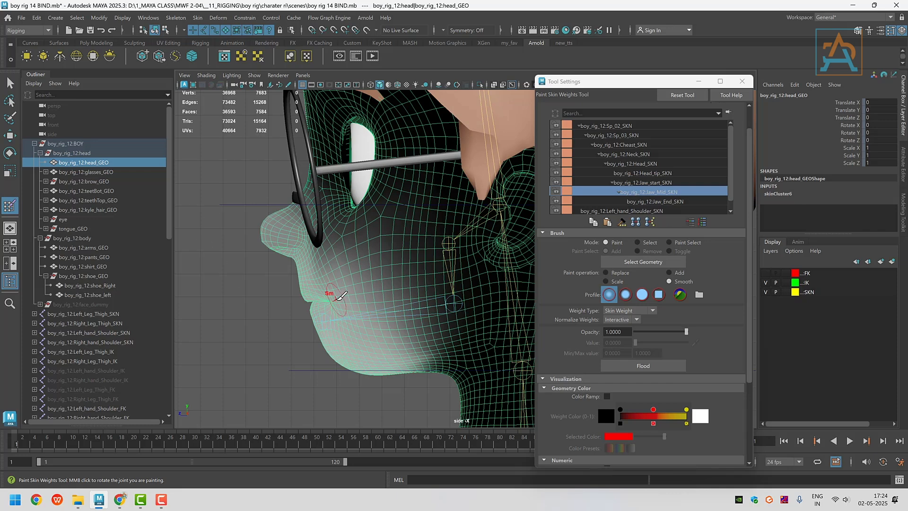
scroll(312, 290, up, 2)
alt+middle_drag(313, 289, 356, 243)
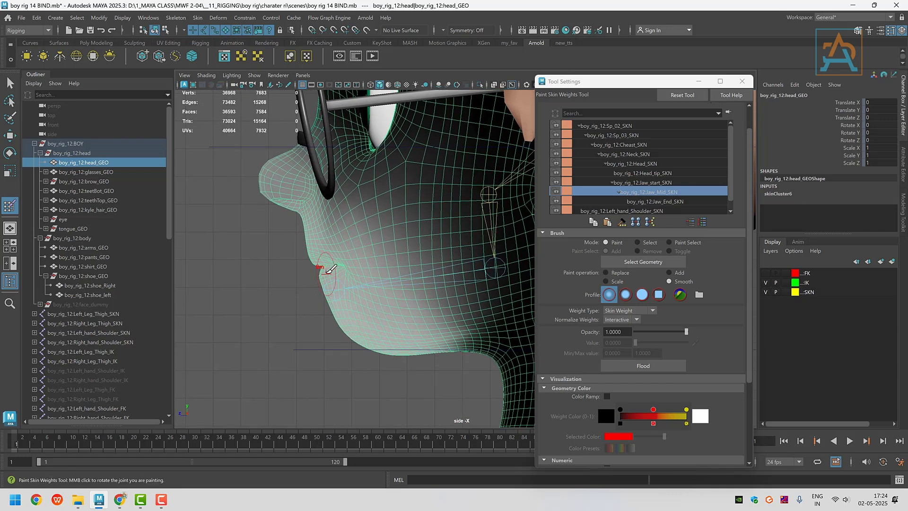
scroll(322, 268, up, 2)
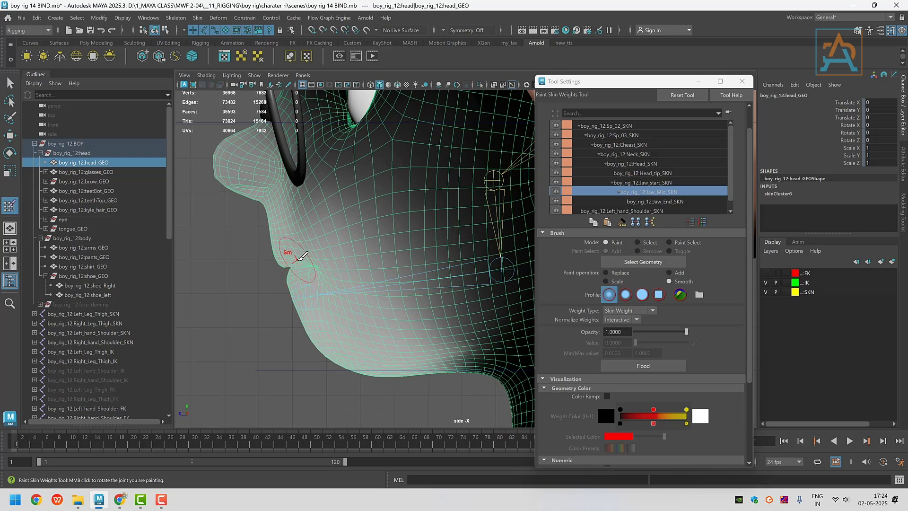
scroll(299, 262, up, 4)
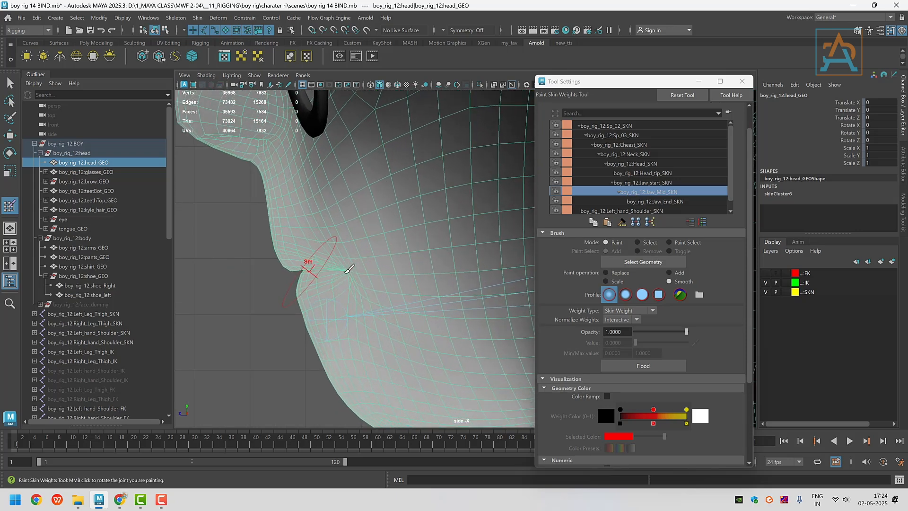
Inspect the lip line and the teeth behind it in wireframe, and return to shaded display.
scroll(303, 267, up, 2)
key(4)
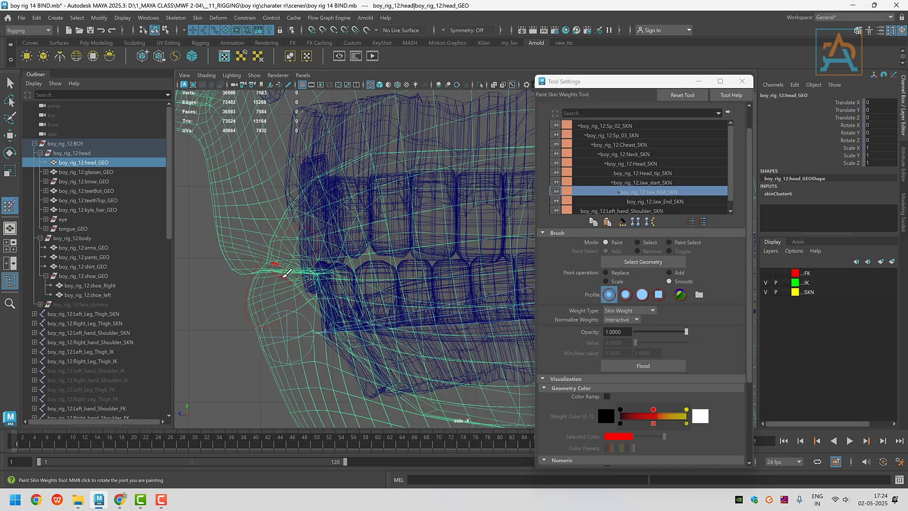
key(5)
scroll(289, 292, down, 3)
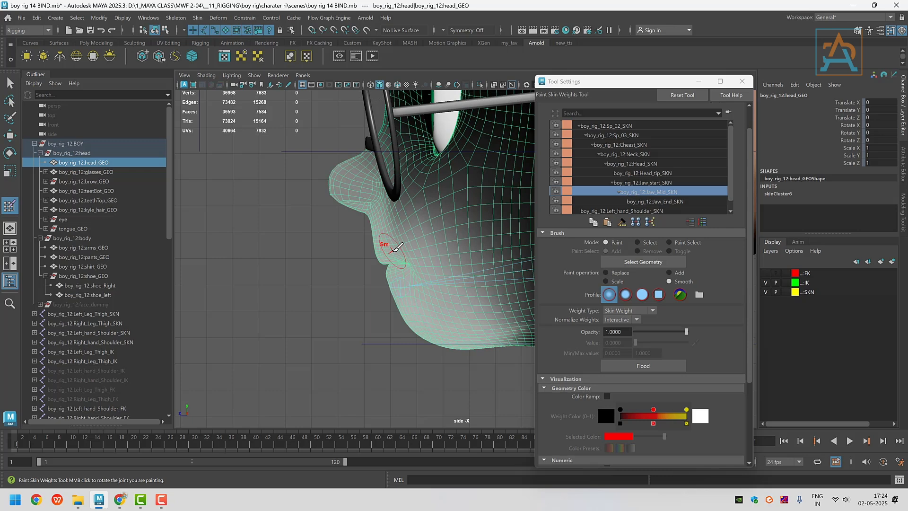
Examine the Jaw_Mid_SKN weights between the upper lip and the nose in the side view.
alt+middle_drag(402, 304, 335, 334)
scroll(343, 331, down, 1)
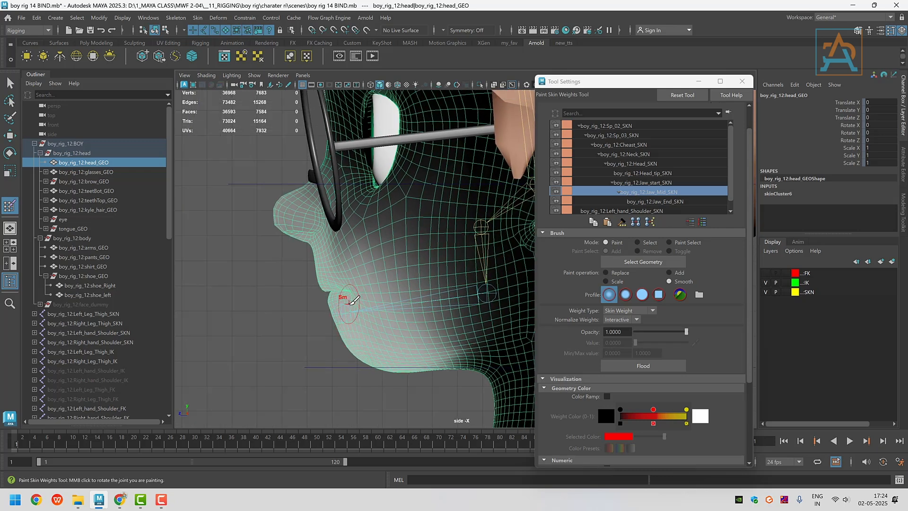
scroll(328, 295, up, 4)
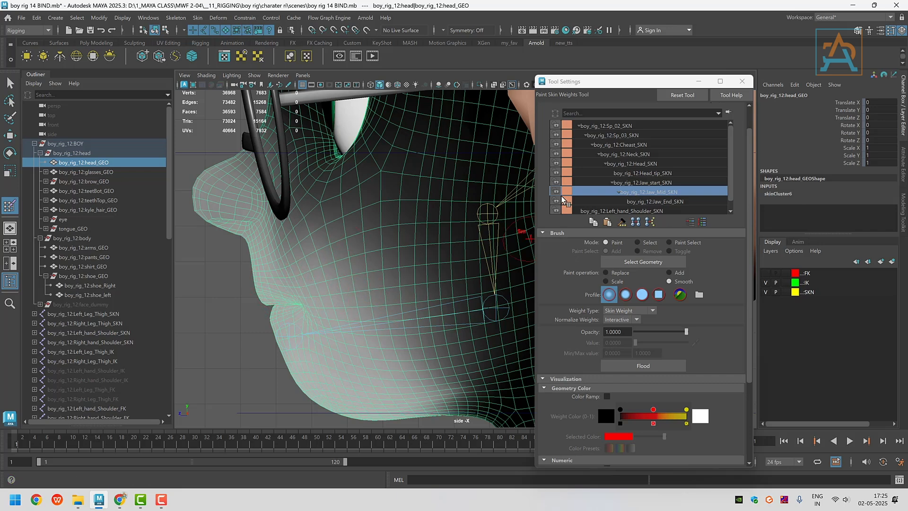
scroll(309, 315, up, 1)
alt+middle_drag(314, 316, 382, 297)
alt+middle_drag(308, 290, 382, 278)
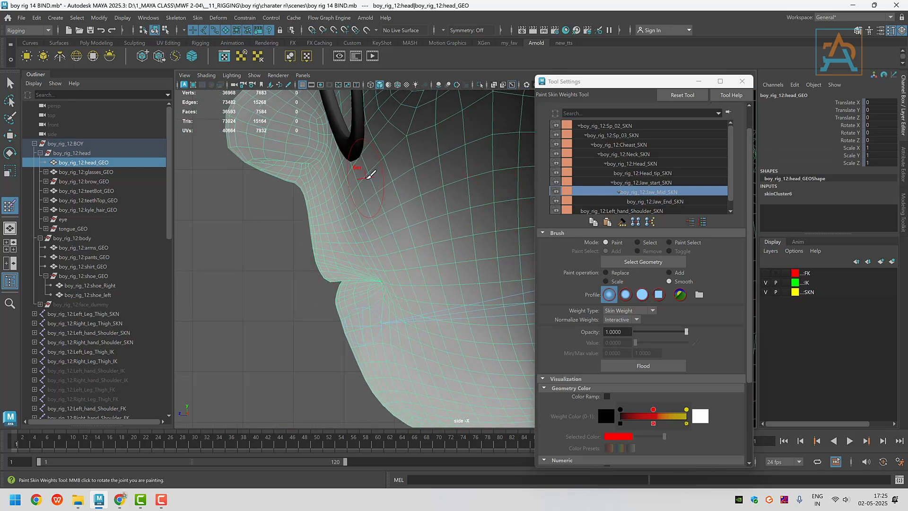
scroll(358, 201, down, 4)
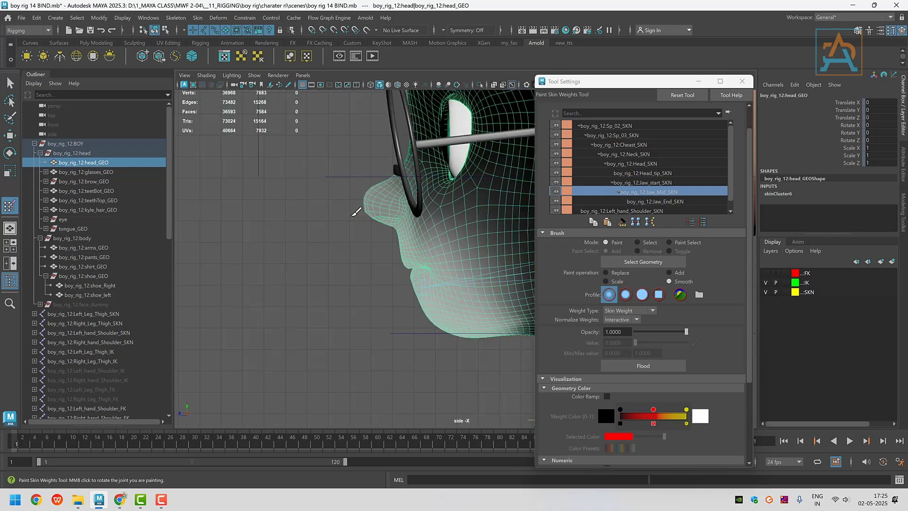
click(77, 18)
click(55, 18)
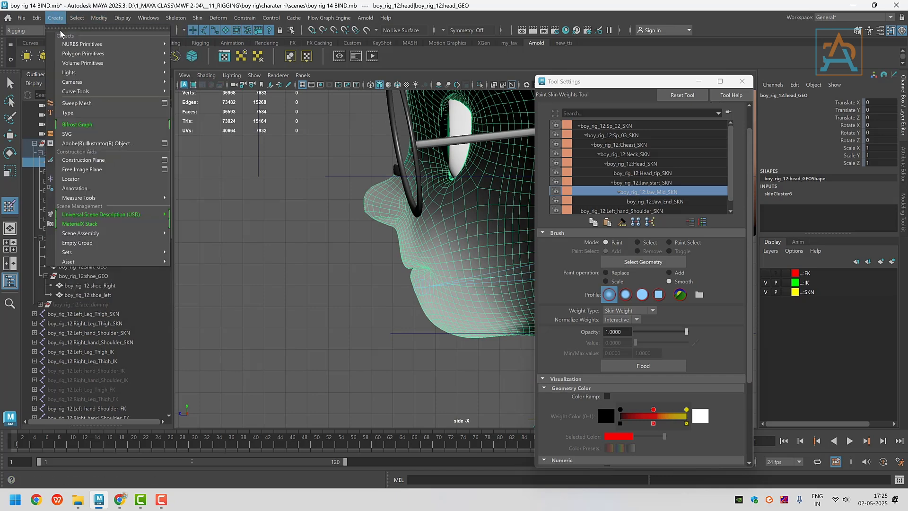
mouse_move(114, 252)
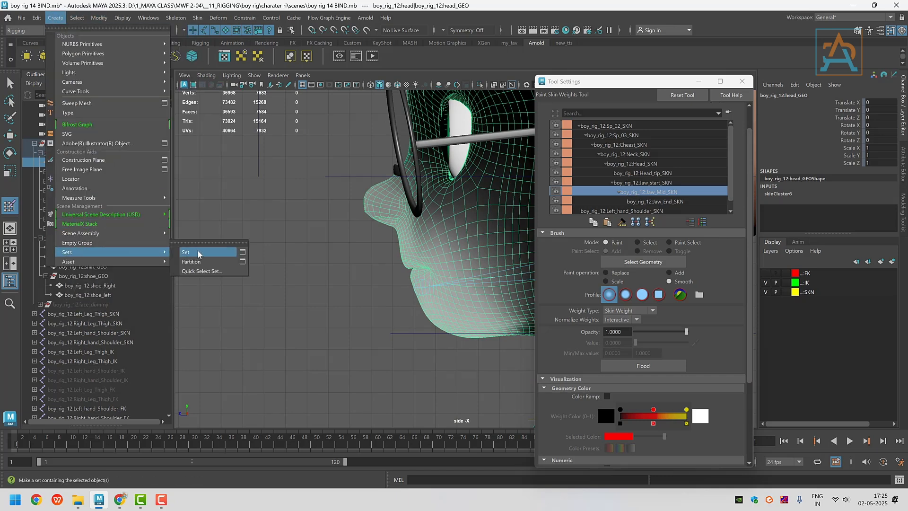
alt+middle_drag(434, 289, 345, 294)
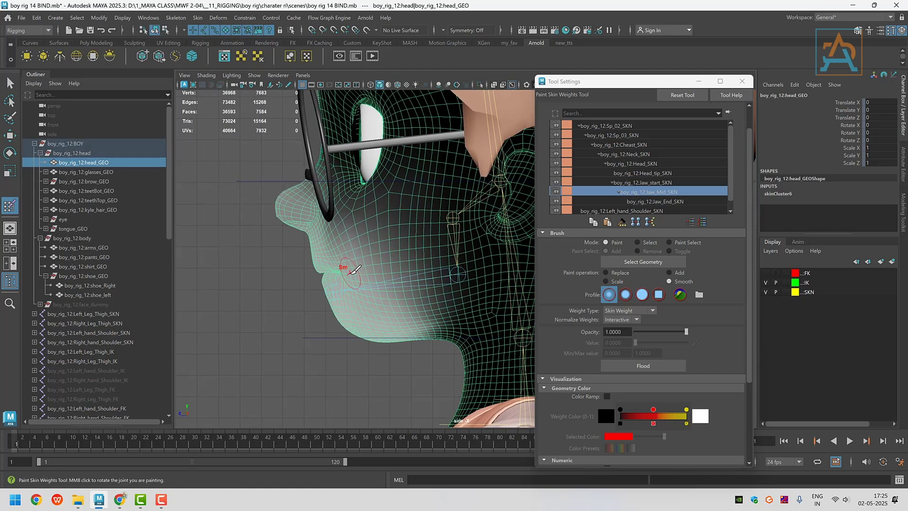
scroll(364, 271, up, 3)
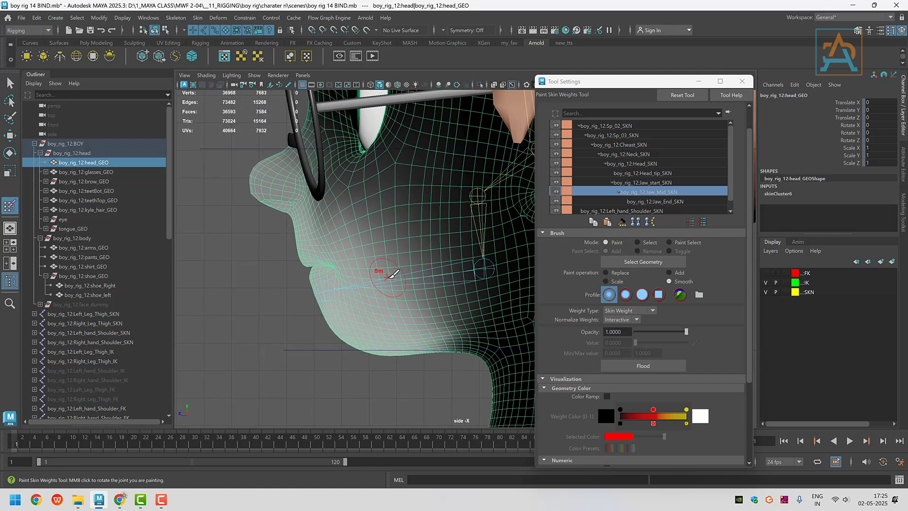
Try to lasso the upper-face vertices of head_GEO with the Paint Skin Weights Tool in Select mode.
click(638, 242)
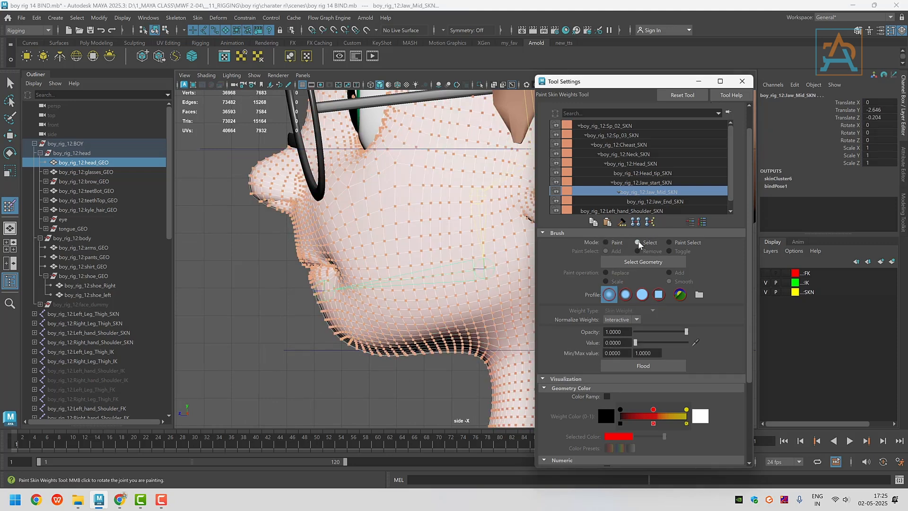
click(9, 101)
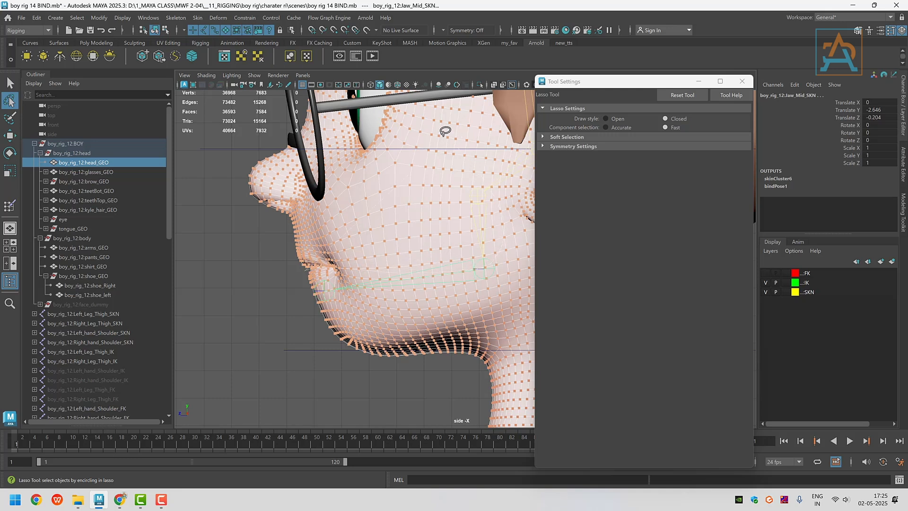
mouse_move(444, 131)
mouse_down()
mouse_move(250, 109)
mouse_move(215, 199)
mouse_move(309, 277)
mouse_up()
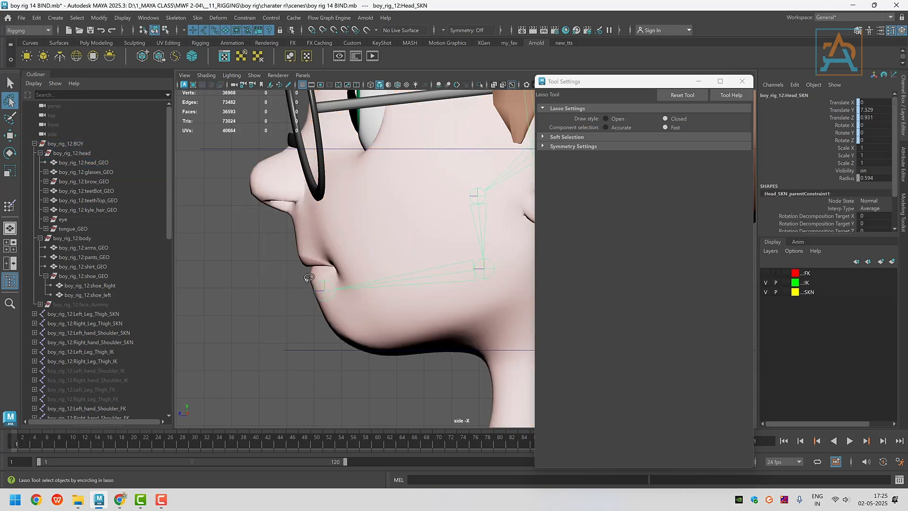
Switch to component selection and lasso the head_GEO vertices of the nose, cheek and upper lip above the mouth line.
click(165, 30)
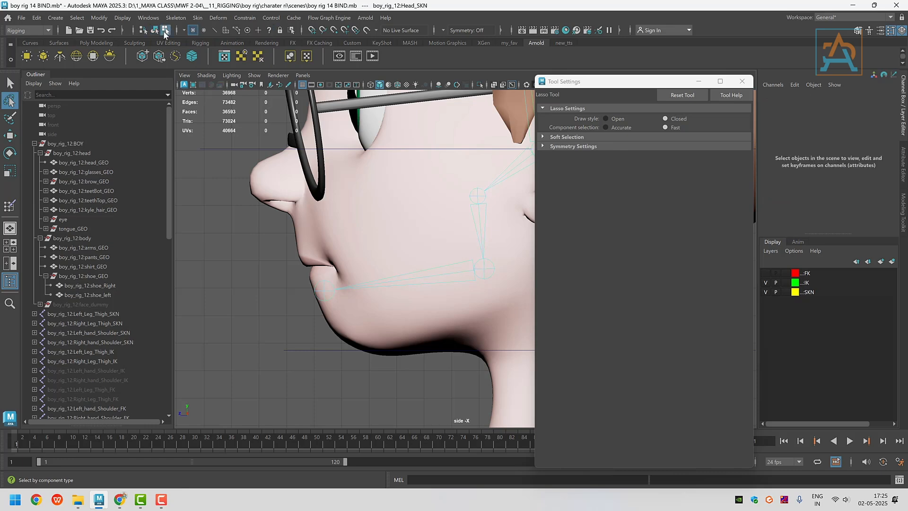
click(10, 83)
click(399, 218)
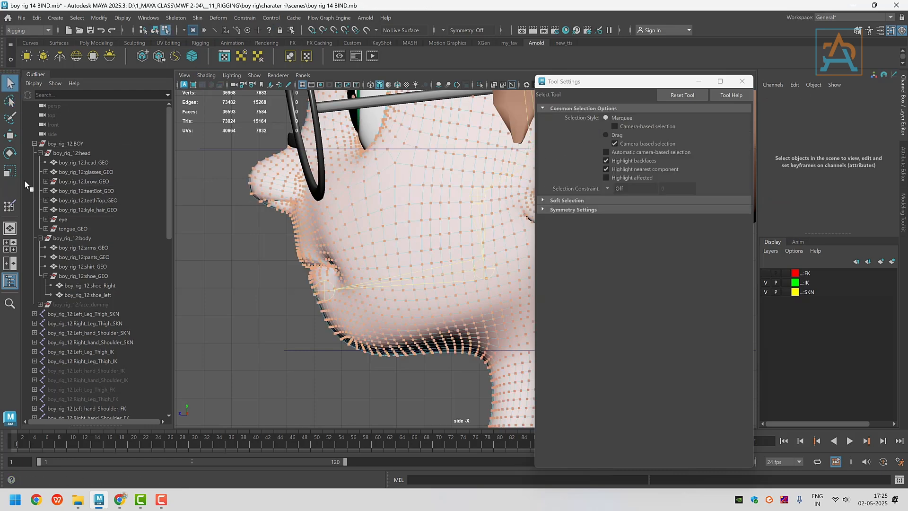
click(7, 205)
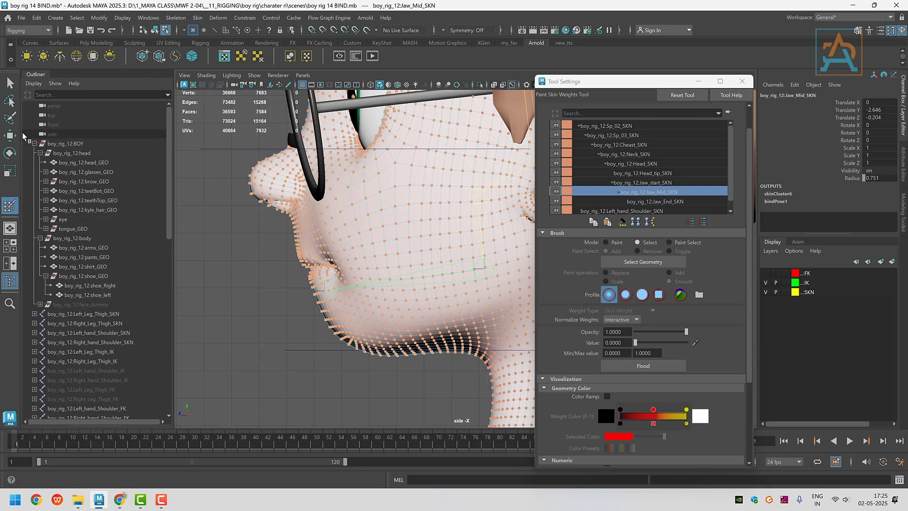
click(10, 100)
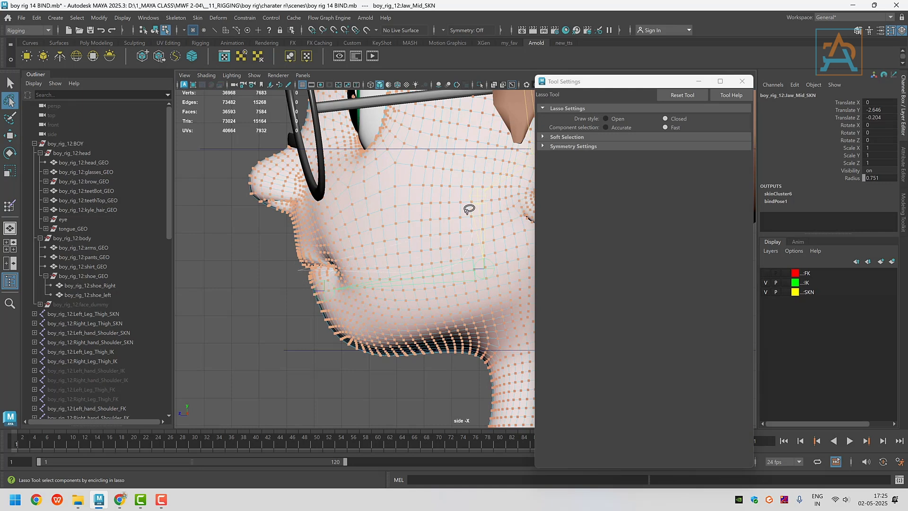
mouse_move(469, 209)
mouse_down()
mouse_move(251, 139)
mouse_move(233, 209)
mouse_up()
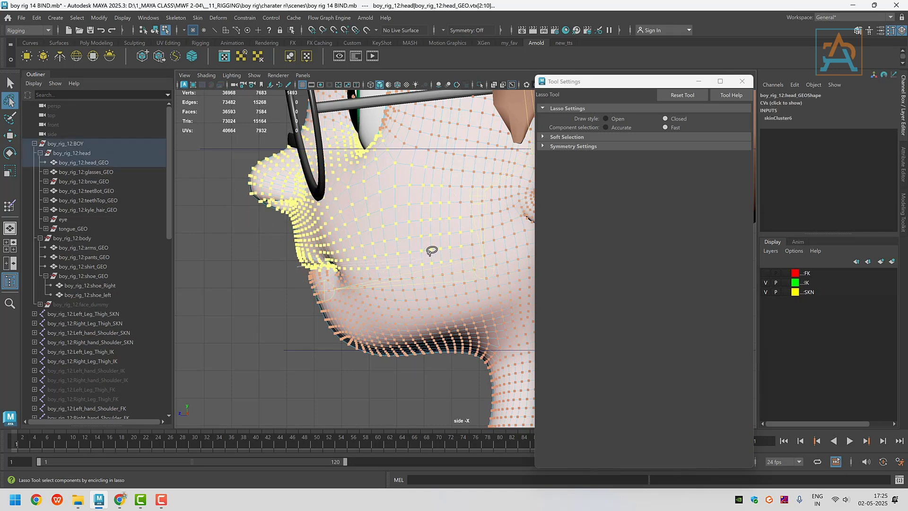
mouse_move(427, 118)
mouse_down()
mouse_move(268, 106)
mouse_move(284, 256)
mouse_up()
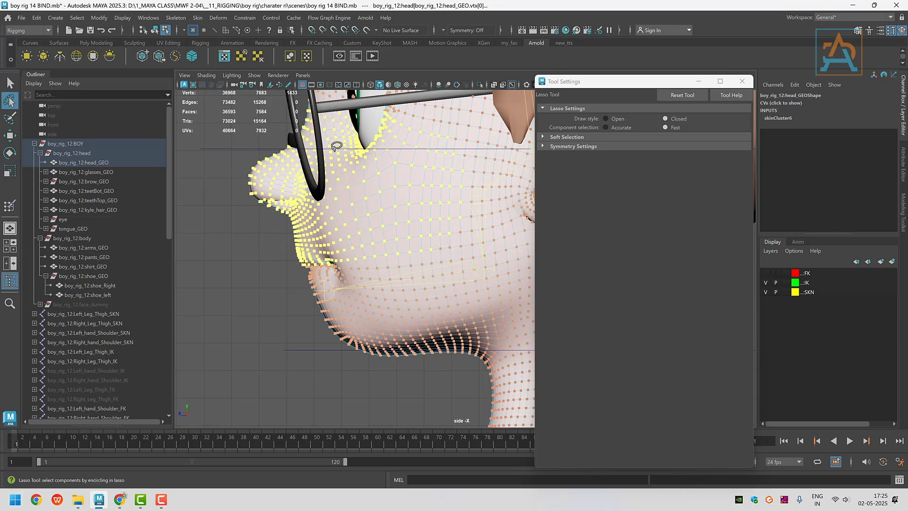
Flood the selected upper-face vertices with a Jaw_Mid_SKN weight of 0 using the Replace operation in Paint mode.
click(9, 206)
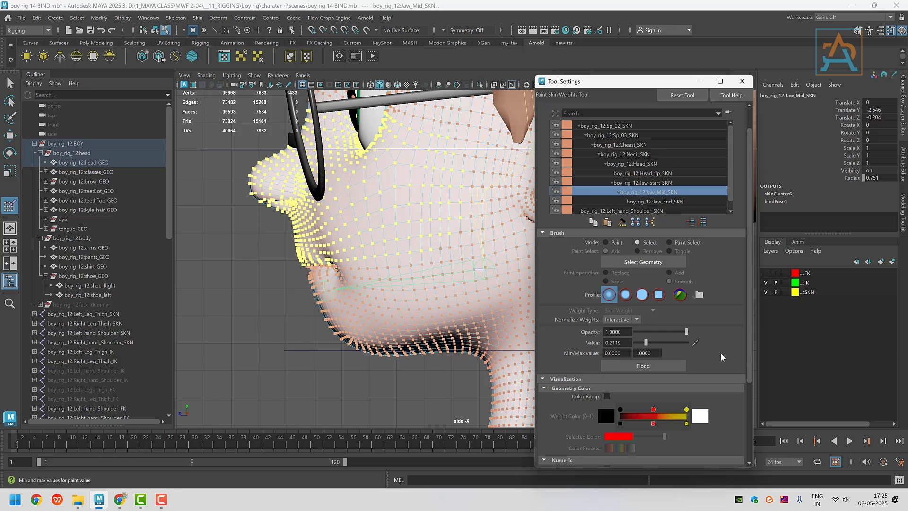
drag(628, 342, 591, 342)
text(0)
key(Return)
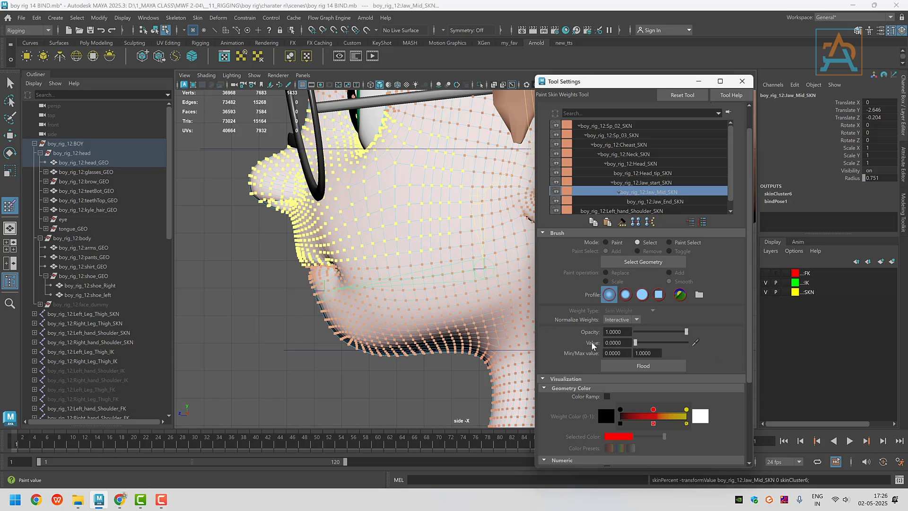
click(644, 343)
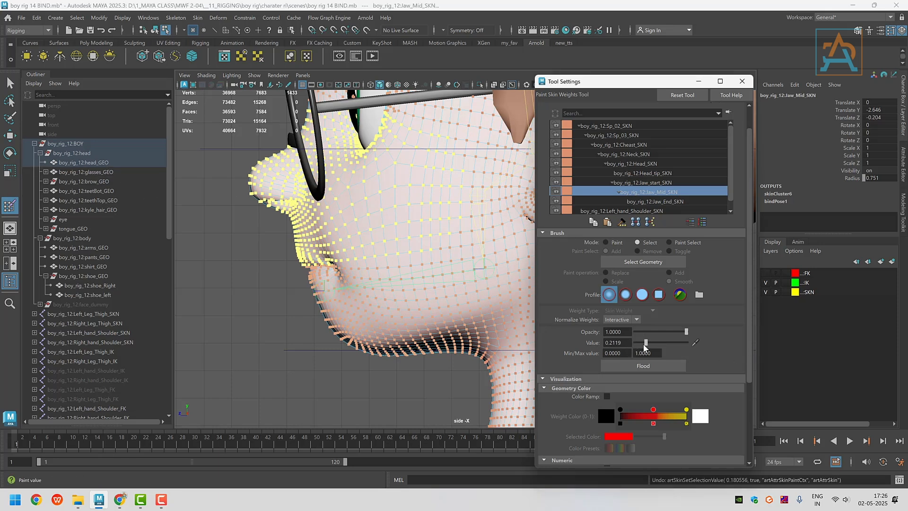
click(606, 242)
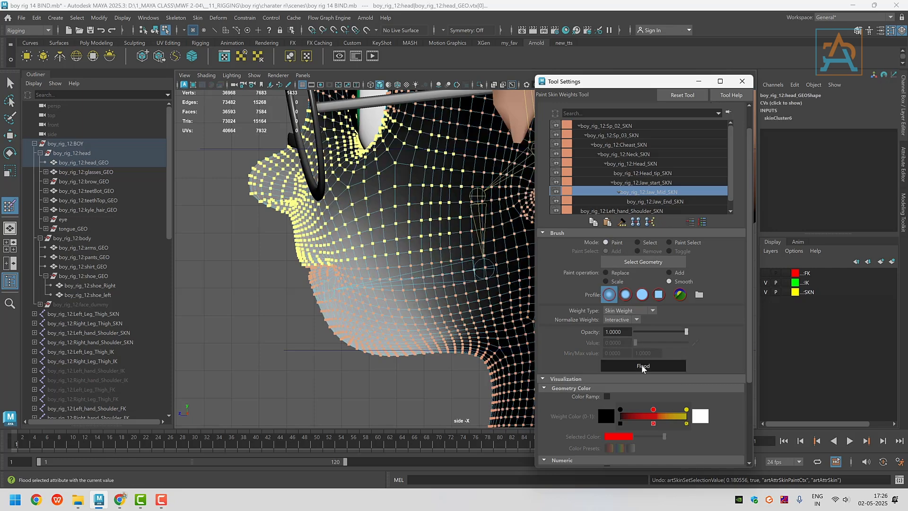
click(618, 273)
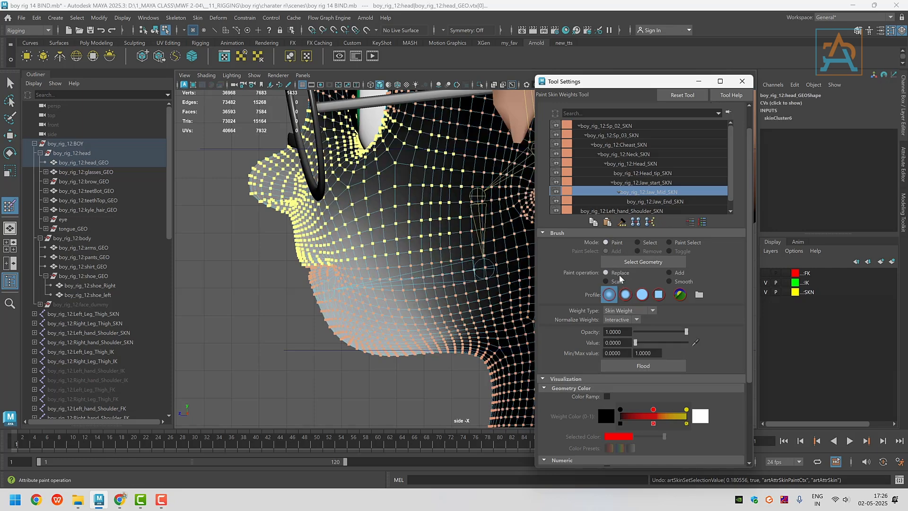
click(639, 365)
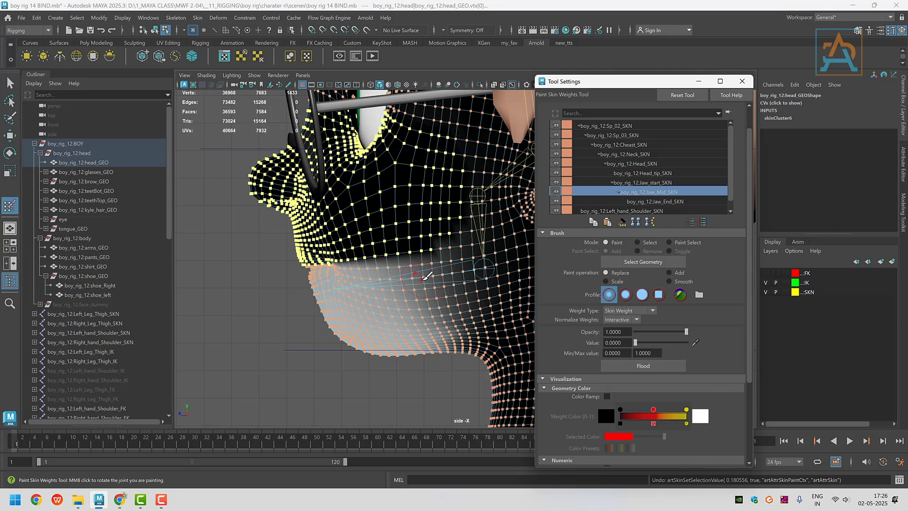
Smooth the Jaw_Mid_SKN weights on the selected upper-face vertices by flooding with the Smooth operation several times.
alt+middle_drag(426, 224, 395, 227)
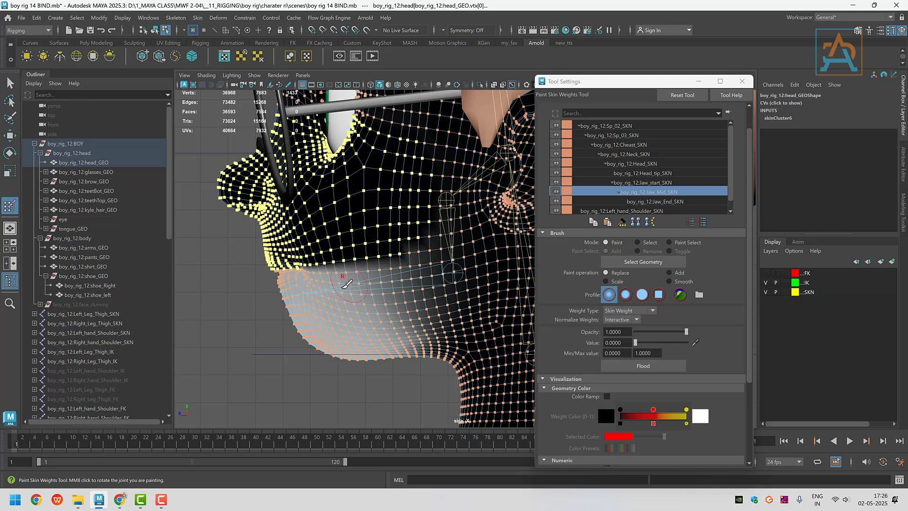
click(681, 281)
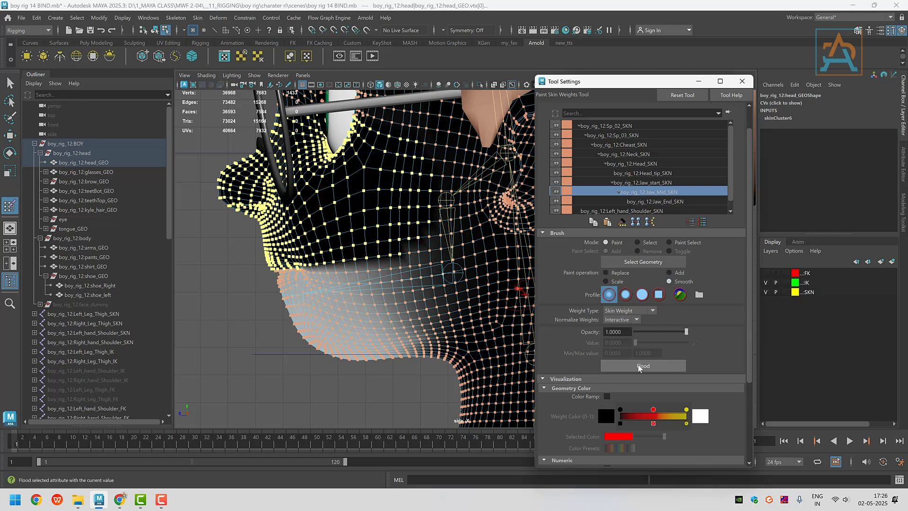
click(638, 365)
click(637, 364)
click(638, 365)
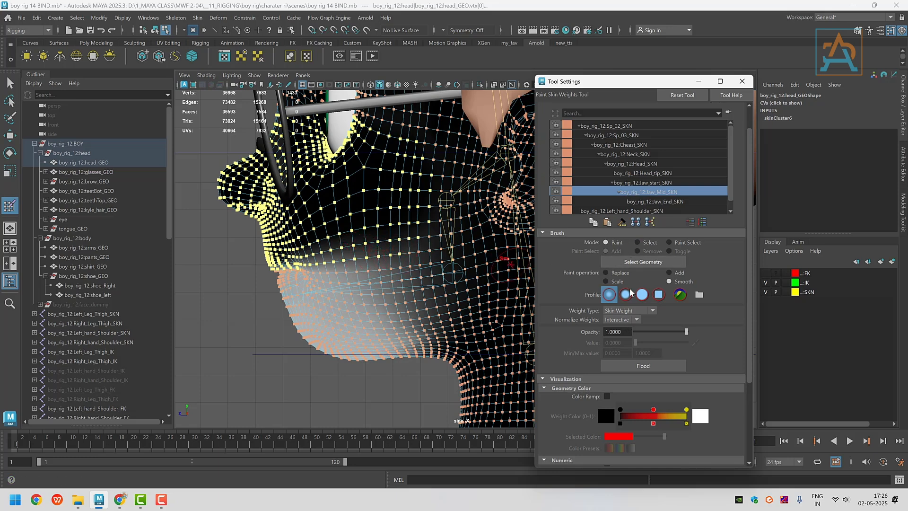
Extend the vertex selection lower on the cheek behind the mouth corner and flood it with a Jaw_Mid_SKN Replace value of 0.
click(606, 272)
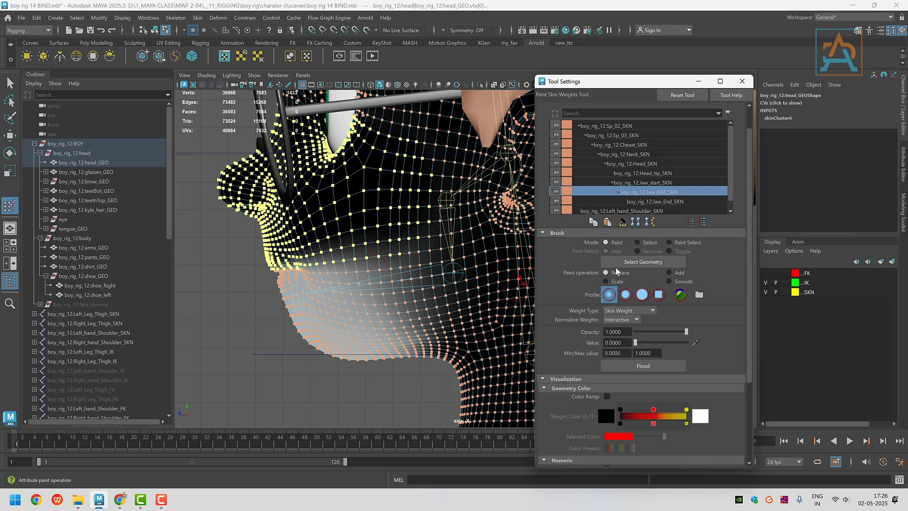
click(638, 242)
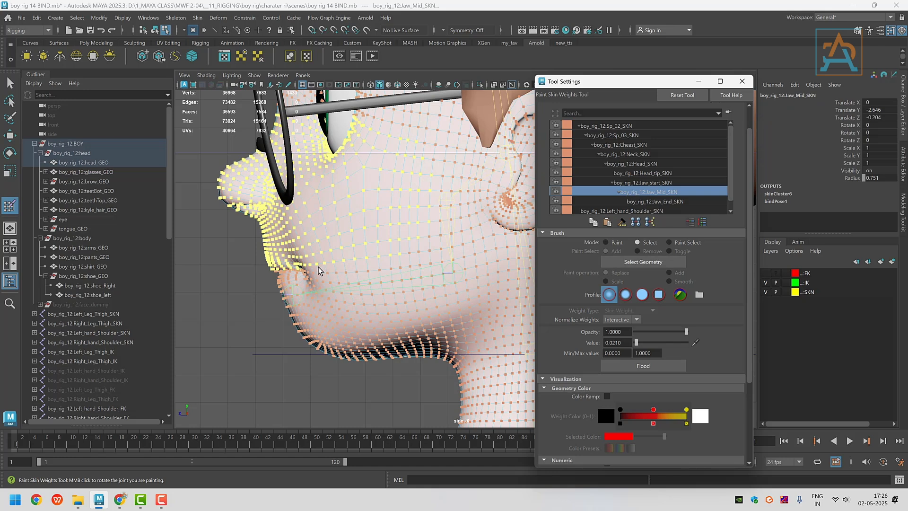
click(419, 274)
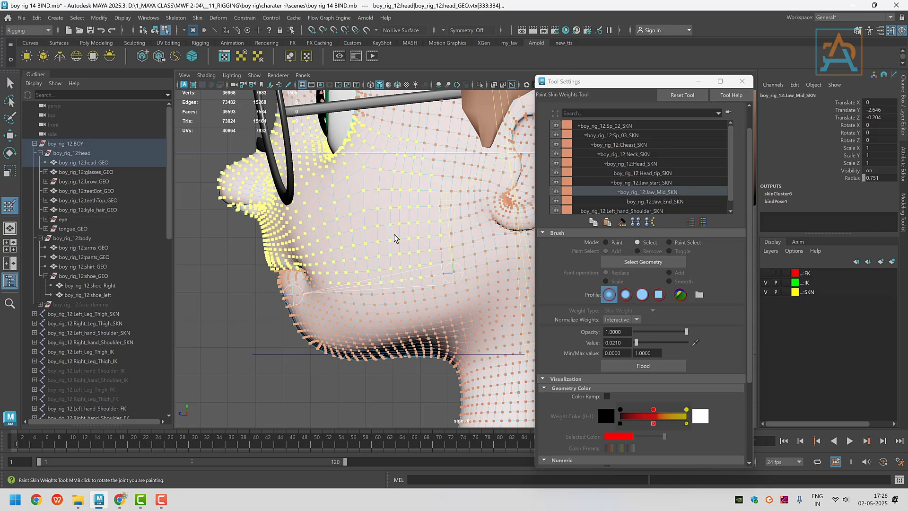
click(614, 242)
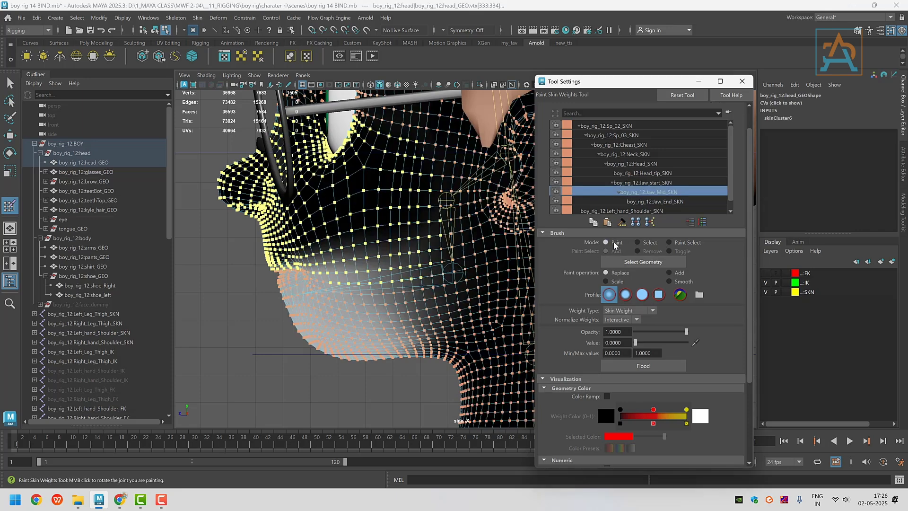
click(642, 367)
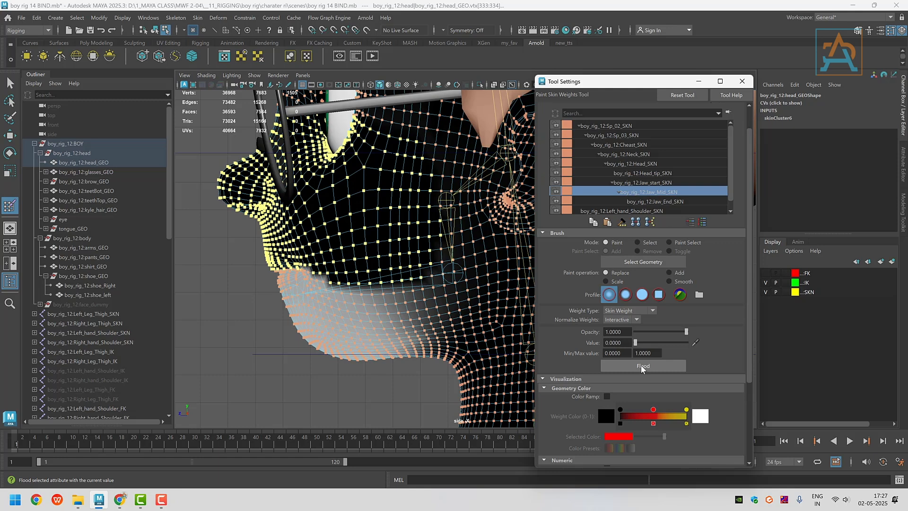
Flood the extended cheek and upper-lip selection four times with Smooth to soften the Jaw_Mid_SKN weight border.
click(669, 282)
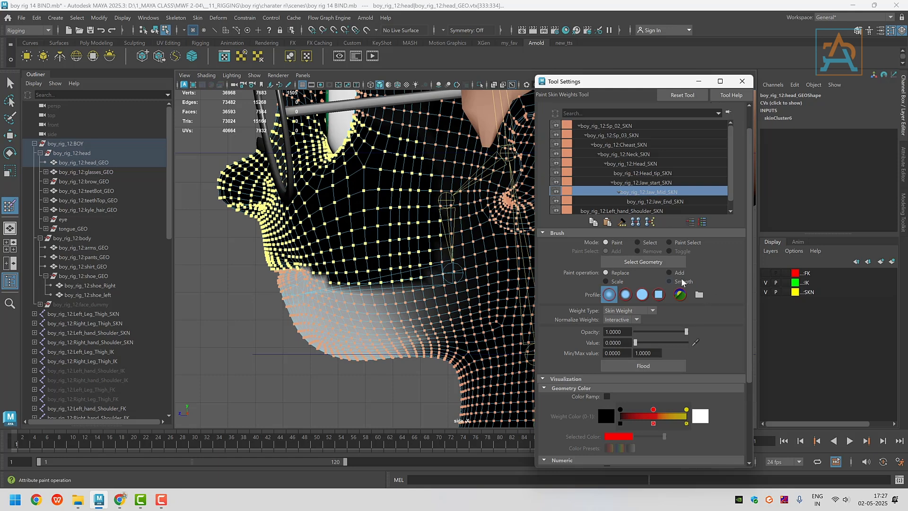
click(641, 364)
click(641, 364)
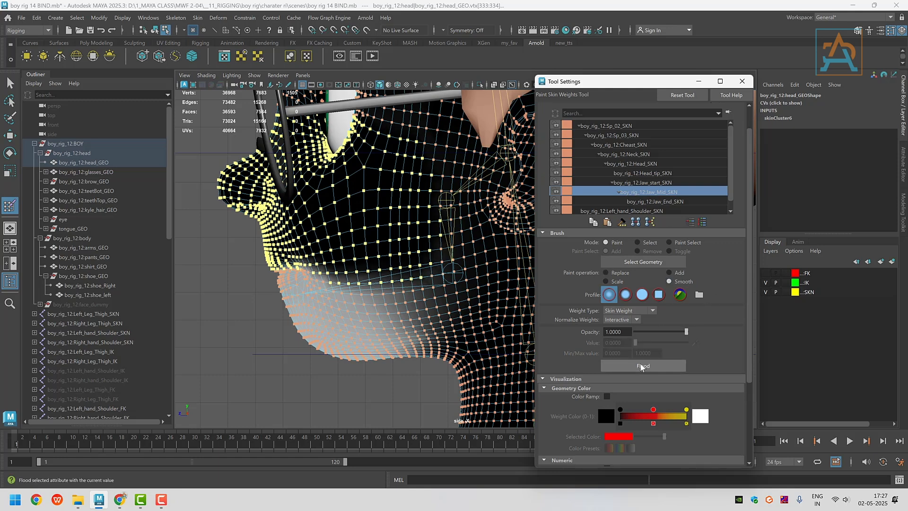
click(641, 364)
click(640, 365)
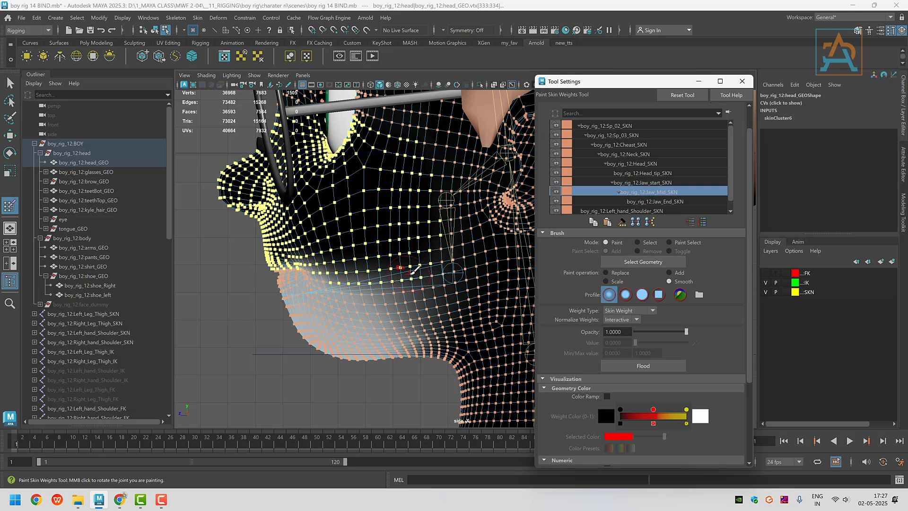
Switch the brush mode to Select and select the upper-lip vertices of the head down to the lip's underside.
scroll(306, 279, up, 2)
alt+middle_drag(318, 273, 415, 281)
scroll(374, 280, up, 3)
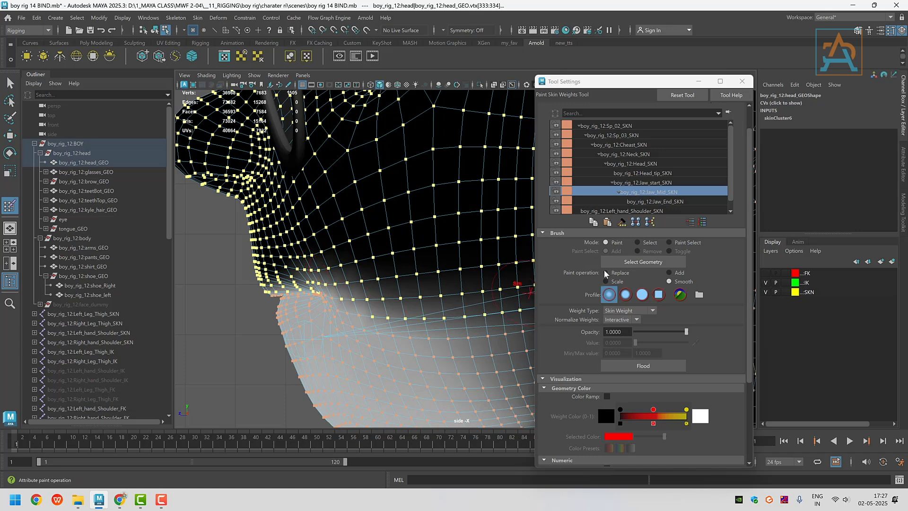
click(637, 243)
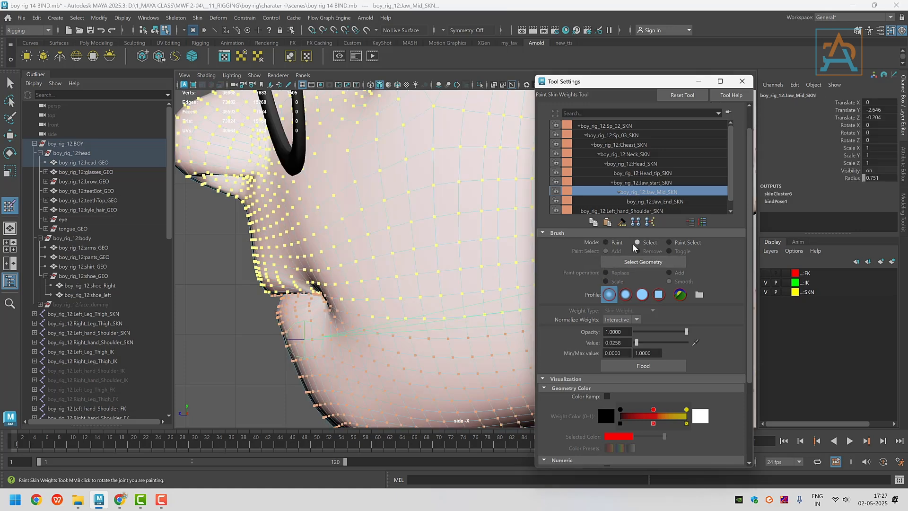
drag(244, 257, 335, 295)
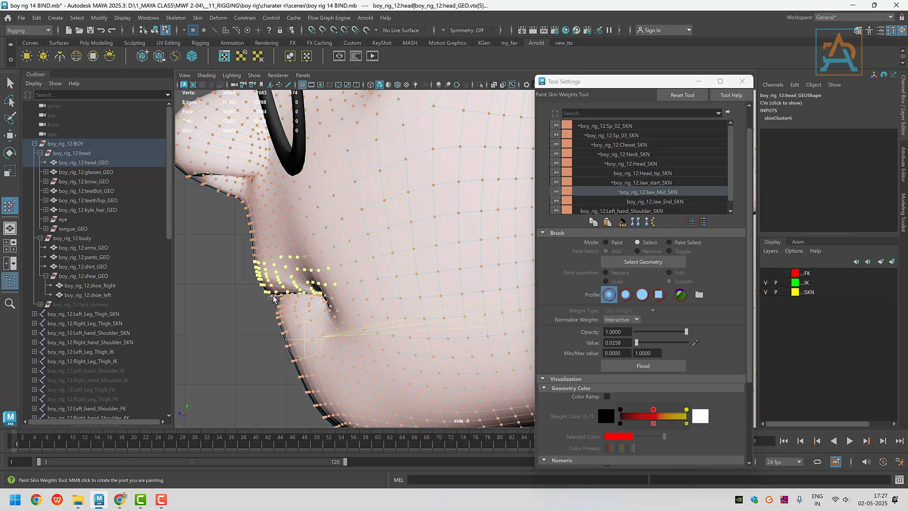
shift+drag(281, 289, 282, 299)
scroll(282, 299, up, 2)
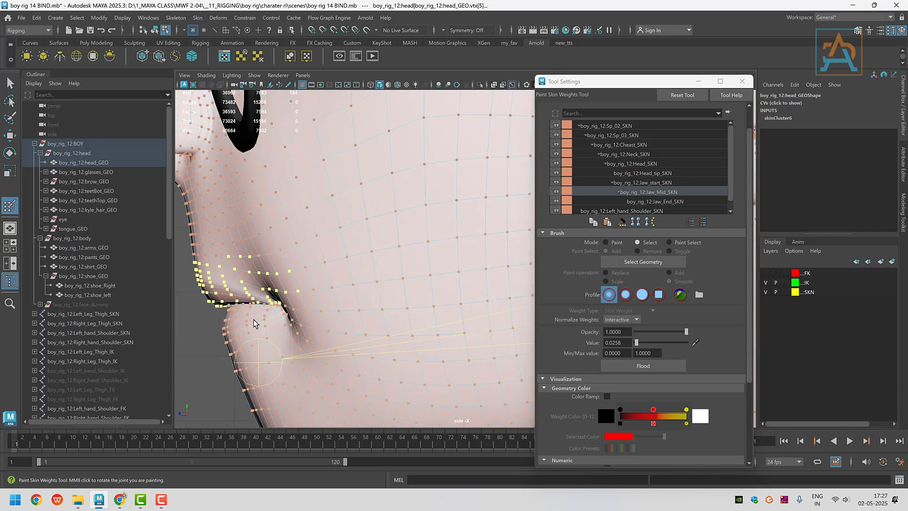
scroll(298, 308, up, 3)
key(f)
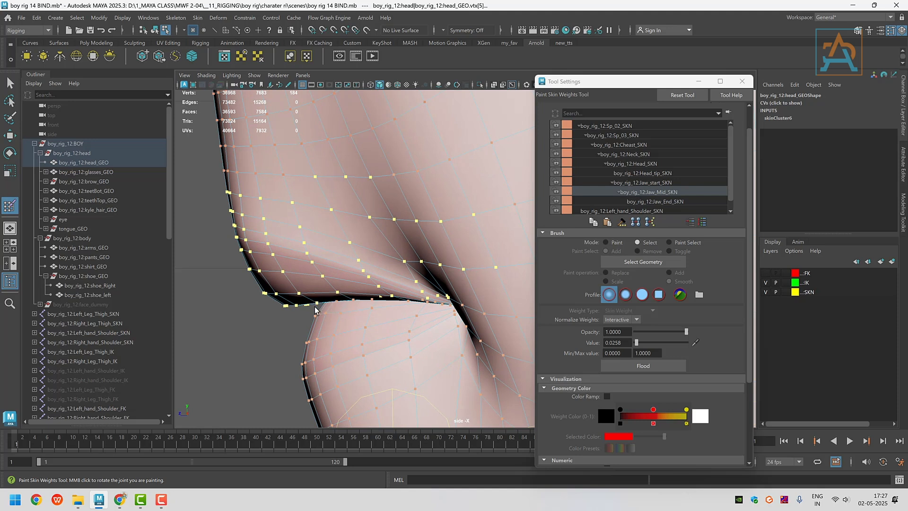
shift+drag(315, 310, 337, 299)
click(162, 499)
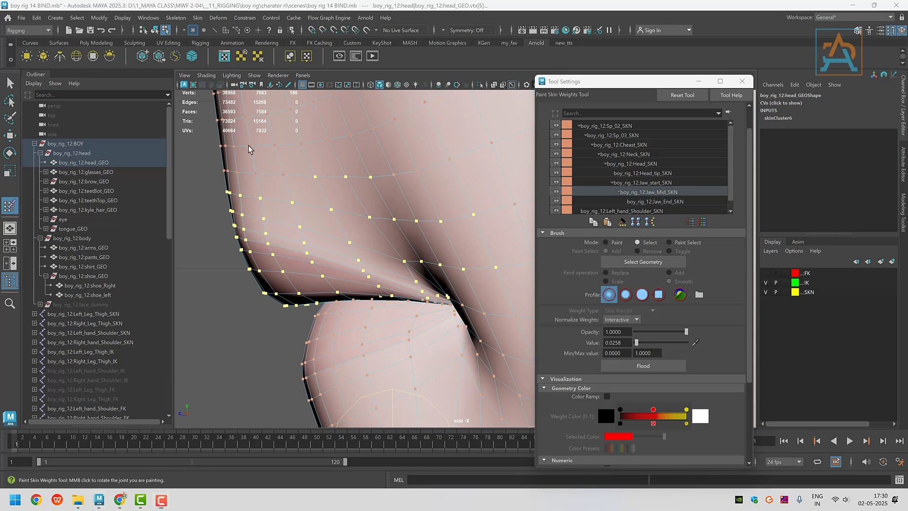
Flood the selected upper-lip vertices with a Jaw_Mid_SKN weight of 0 using the Replace operation in Paint mode.
scroll(370, 310, down, 5)
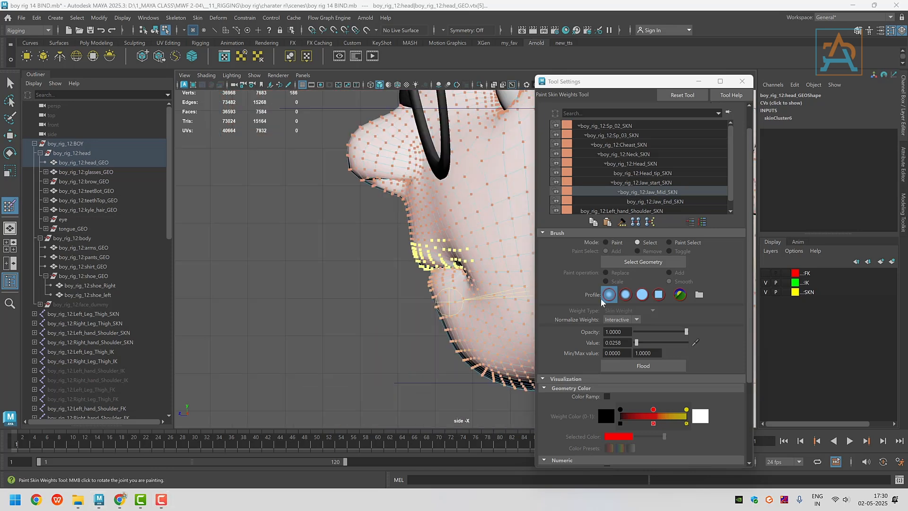
click(606, 242)
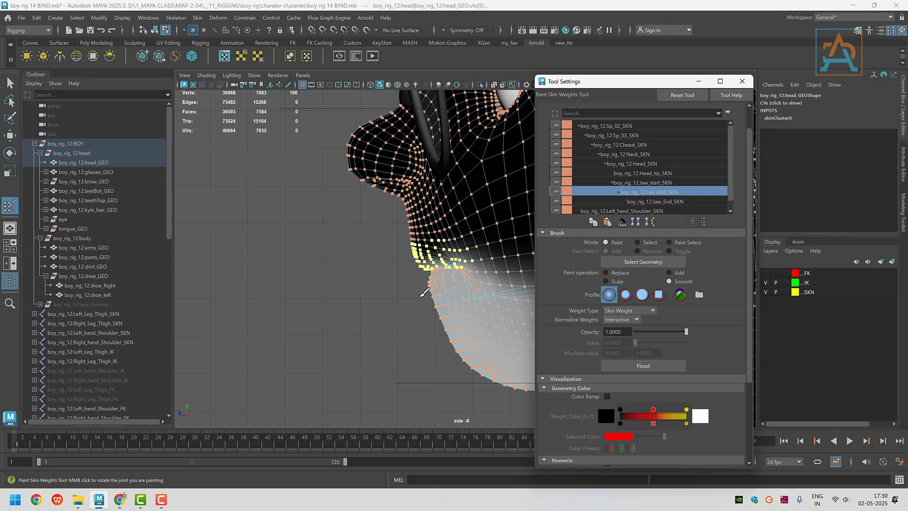
scroll(350, 306, up, 4)
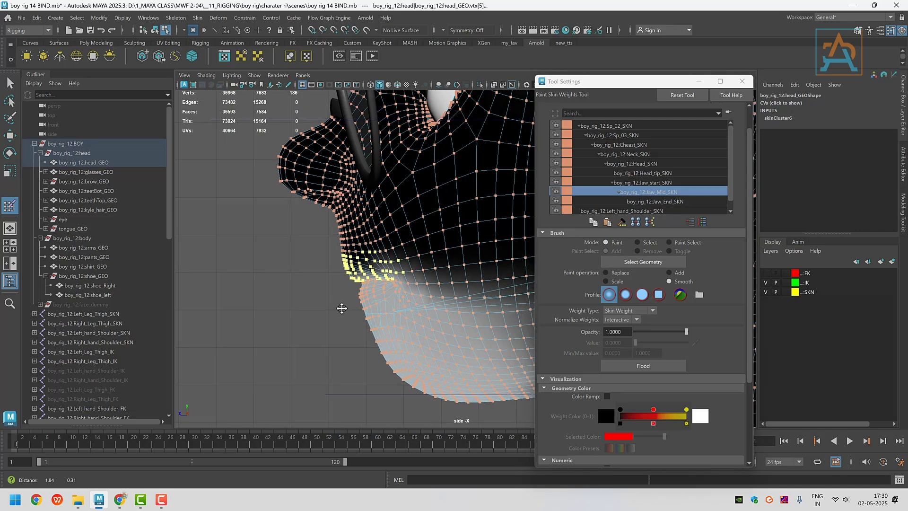
click(611, 270)
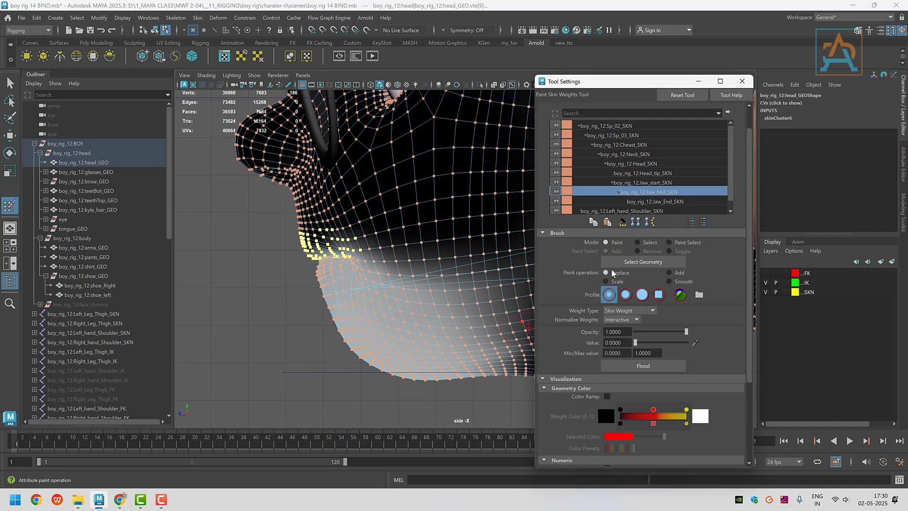
click(638, 366)
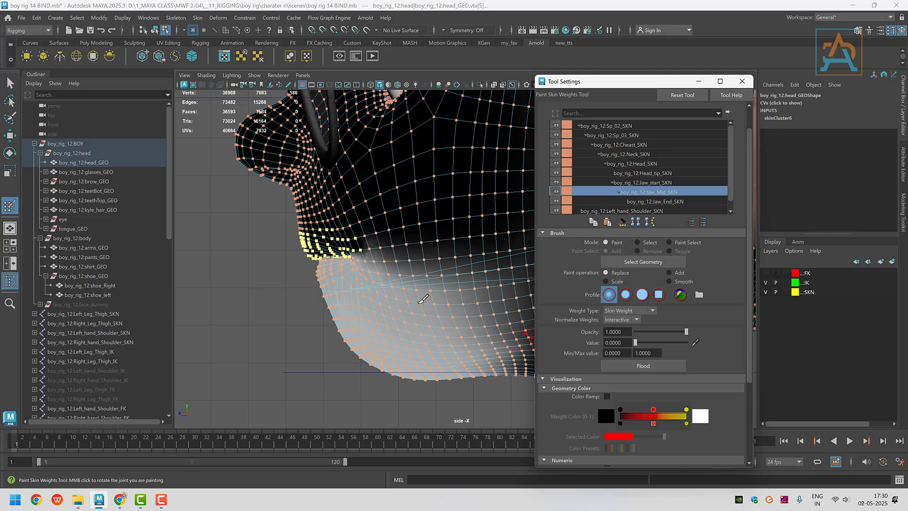
key(w)
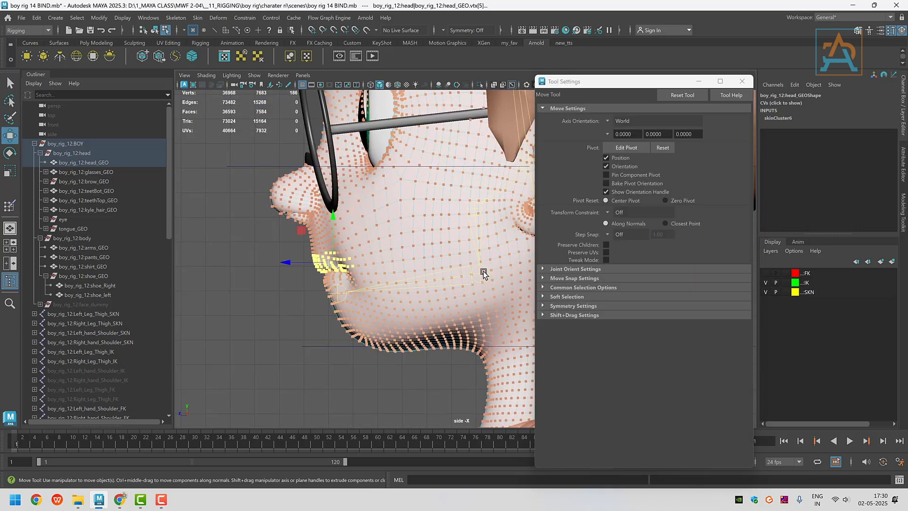
click(482, 273)
click(9, 152)
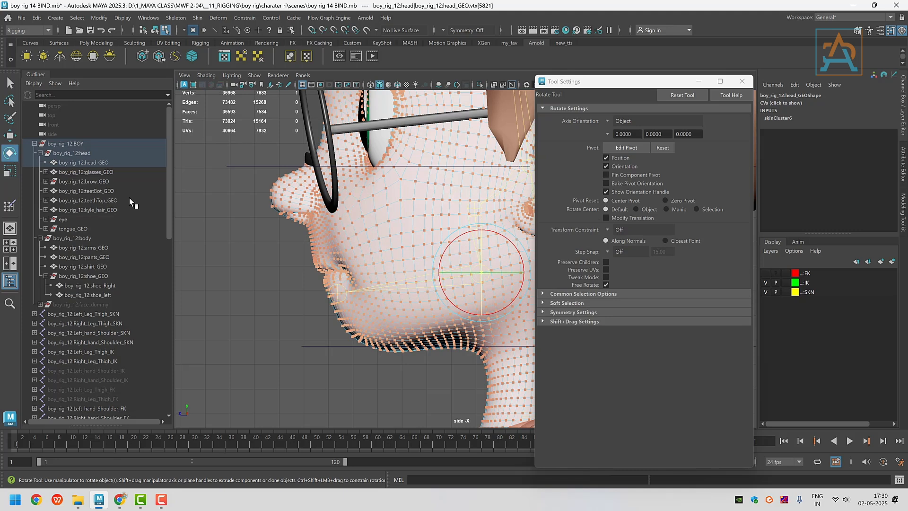
click(444, 259)
drag(443, 261, 445, 262)
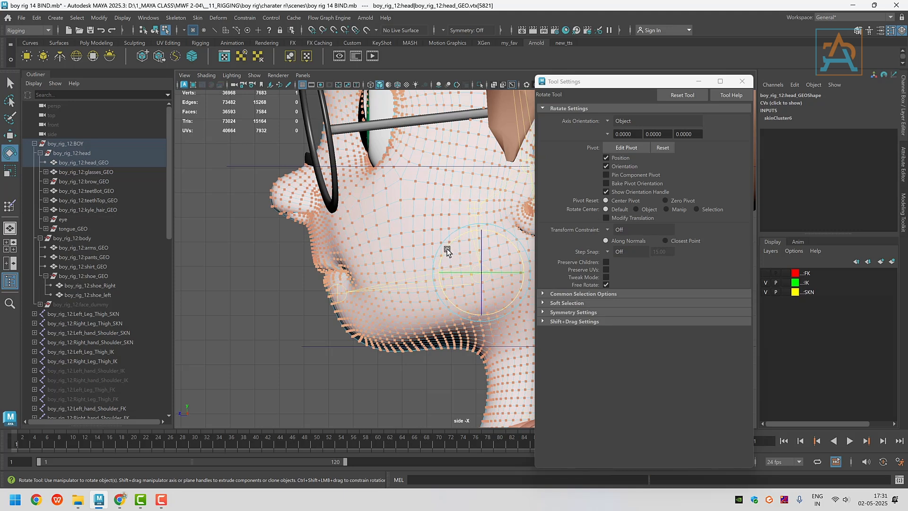
click(241, 309)
click(480, 277)
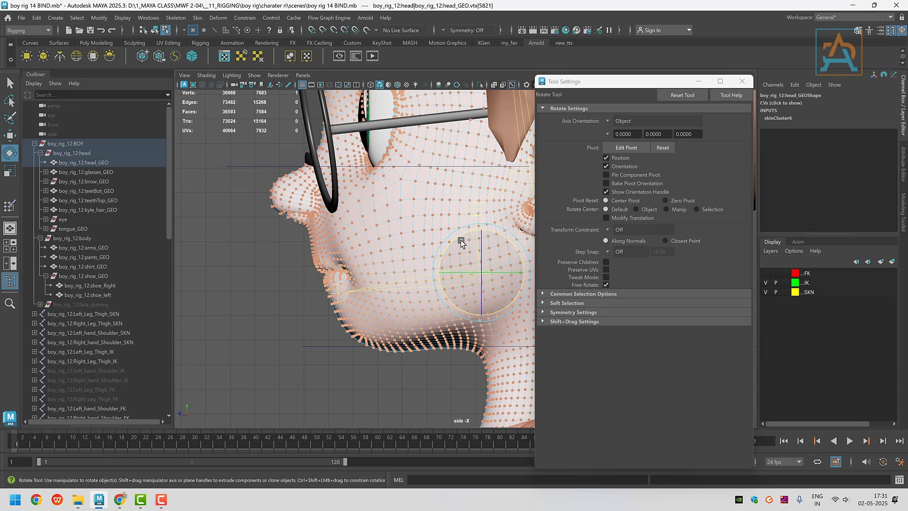
drag(456, 237, 454, 236)
Switch to object selection, rotate Jaw_Mid_SKN to test how the lips and chin deform, and undo the rotations.
key(space)
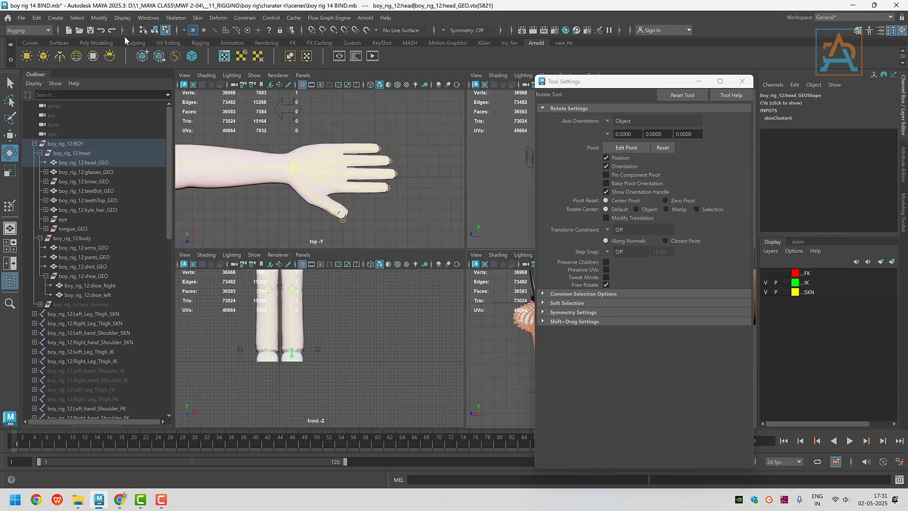
click(156, 30)
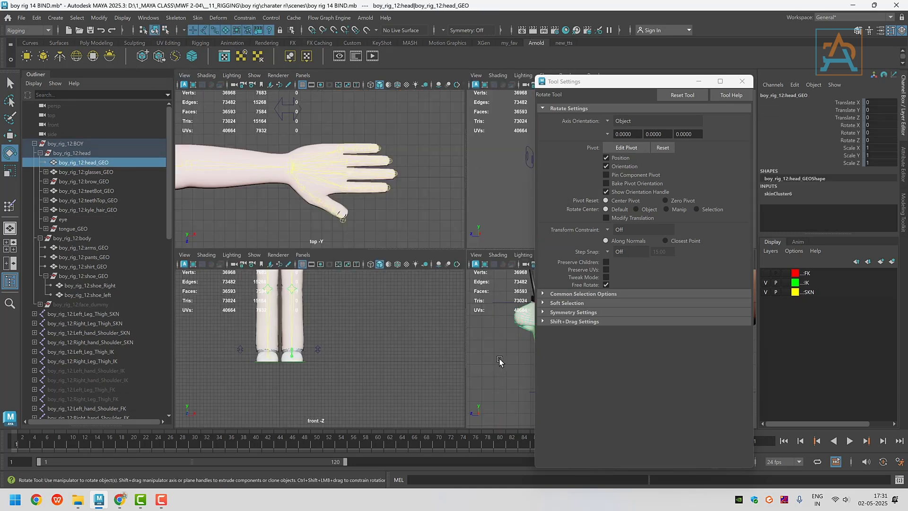
key(space)
click(430, 260)
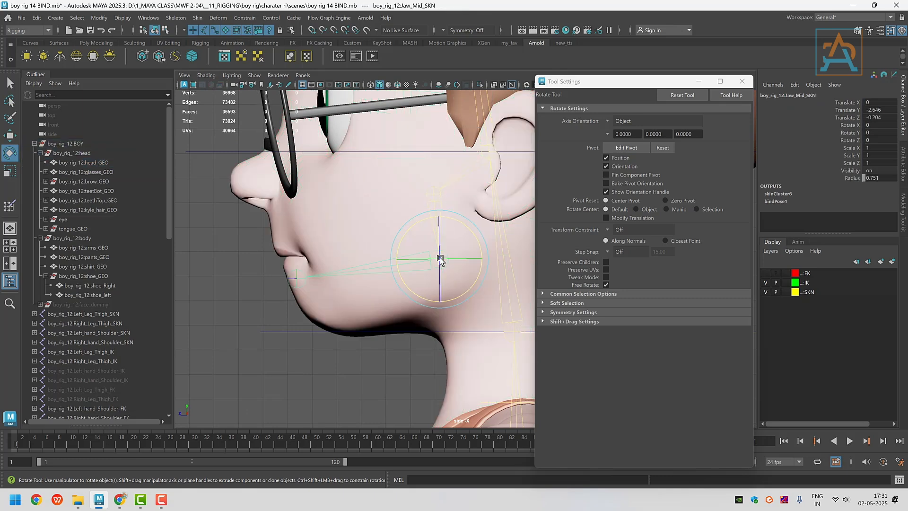
drag(412, 238, 400, 242)
key(ctrl+z)
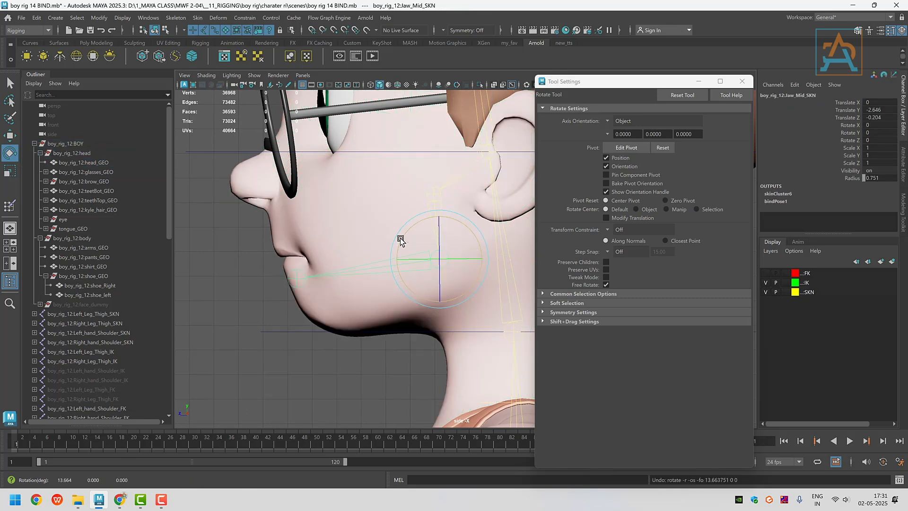
scroll(408, 251, up, 1)
alt+middle_drag(409, 251, 427, 287)
scroll(369, 308, up, 1)
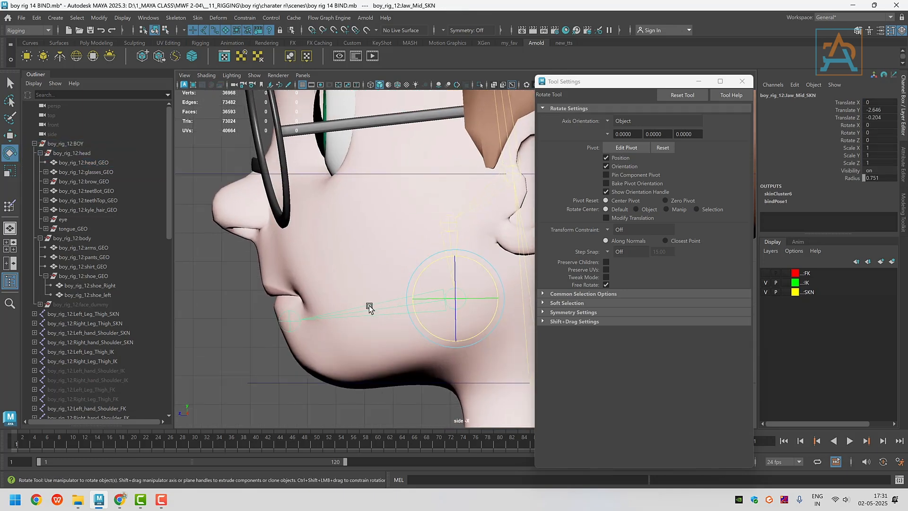
mouse_move(419, 270)
mouse_down()
mouse_move(416, 298)
mouse_move(416, 279)
mouse_move(414, 296)
mouse_move(406, 284)
mouse_move(416, 284)
mouse_up()
key(ctrl+z)
key(ctrl+z)
alt+middle_drag(327, 310, 347, 284)
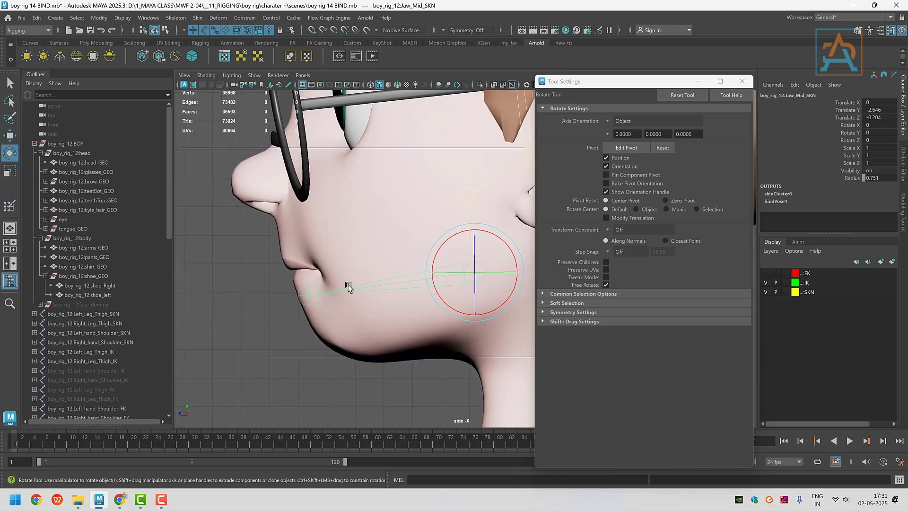
Reopen the Paint Skin Weights tool and show the Jaw_End_SKN influence on head_GEO.
click(13, 208)
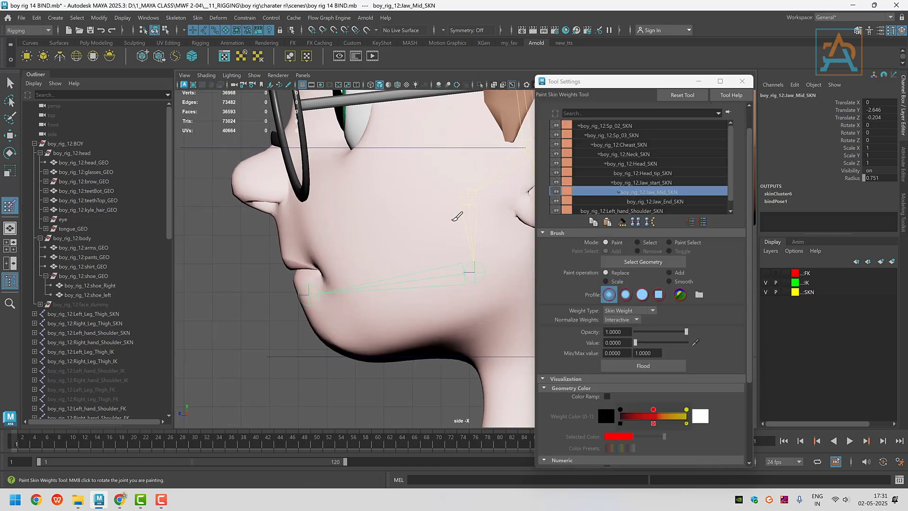
click(656, 201)
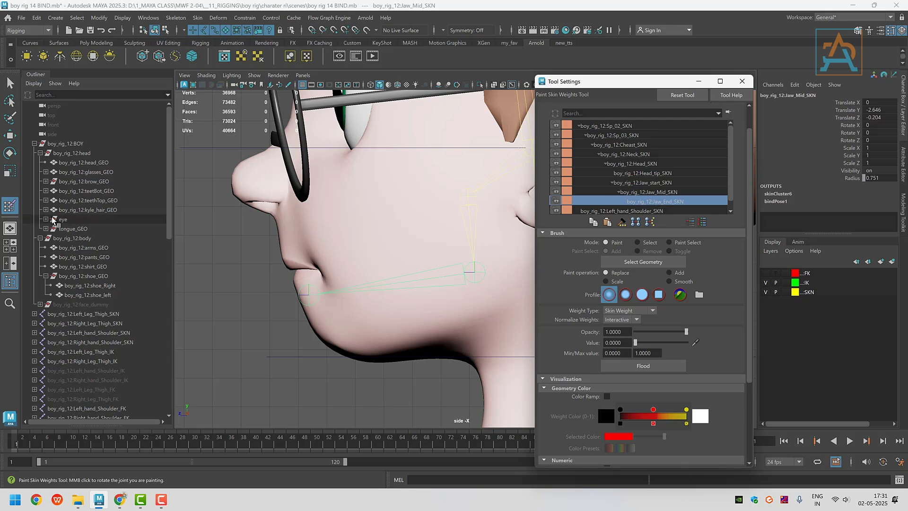
click(84, 162)
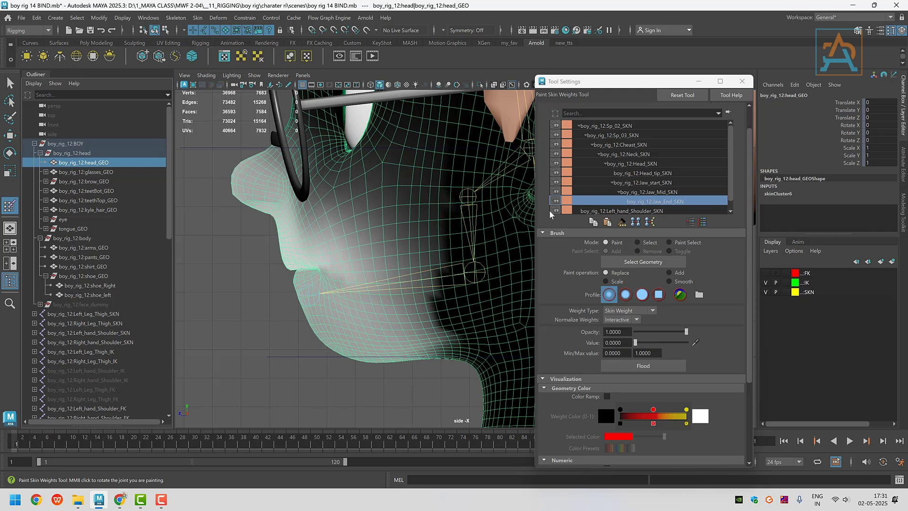
Lasso-select the head's upper-face vertices in component mode, from the upper lip across the cheek and up over the nose and eyes.
click(649, 243)
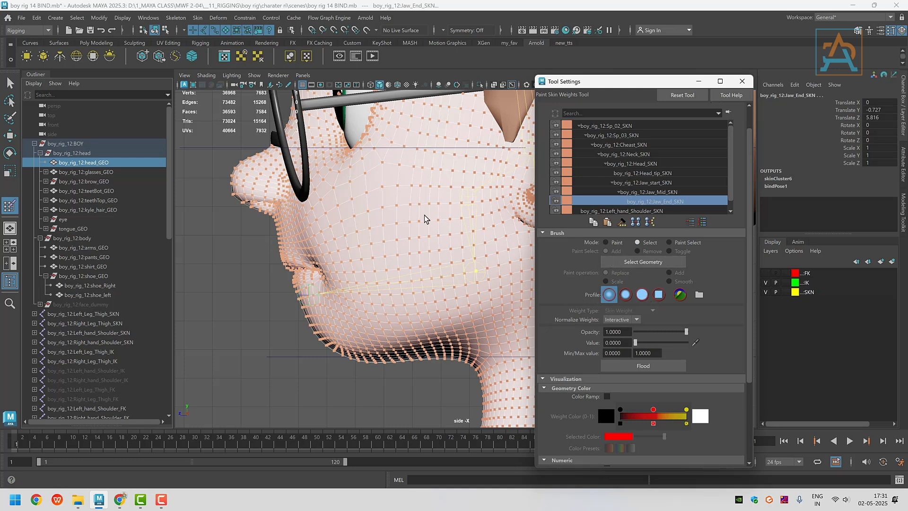
click(10, 100)
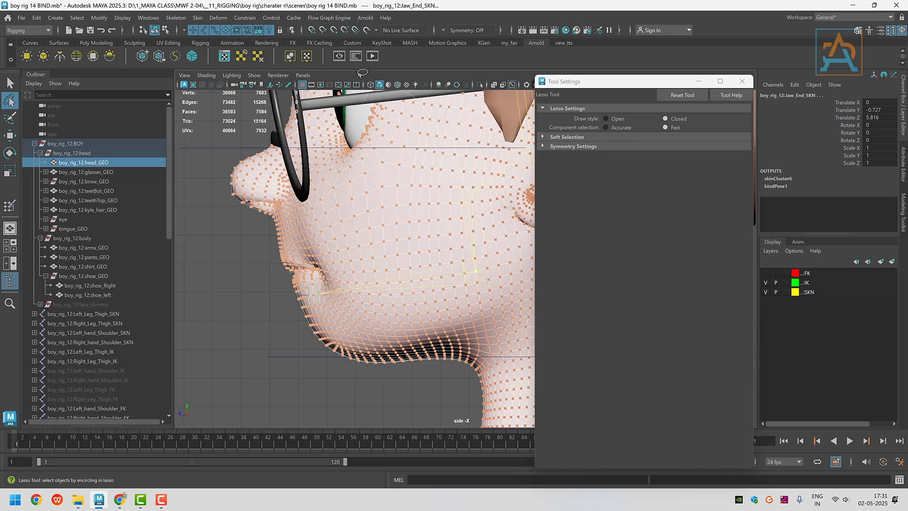
mouse_move(250, 83)
mouse_down()
mouse_move(199, 232)
mouse_move(239, 278)
mouse_up()
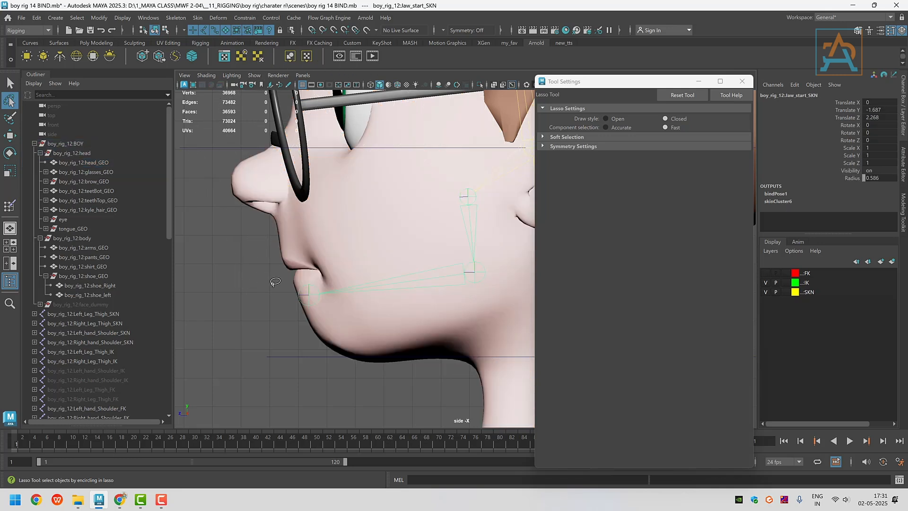
key(ctrl+z)
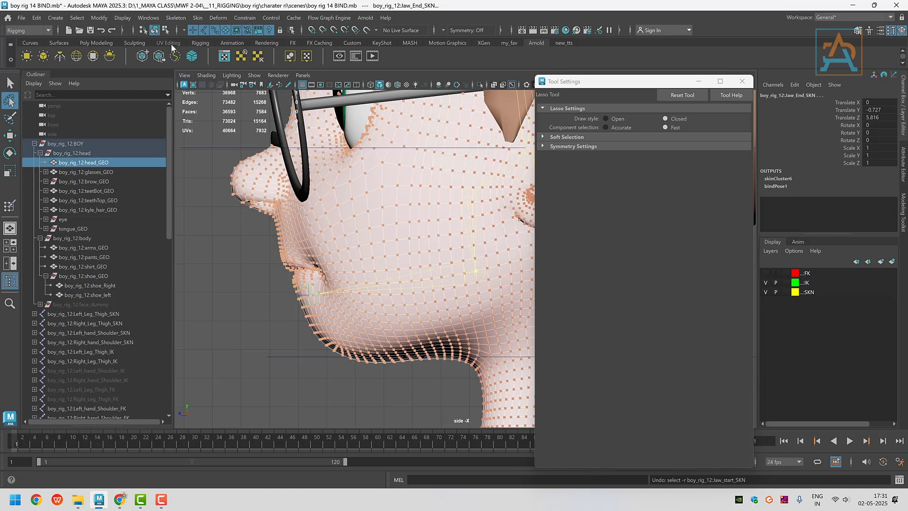
click(166, 30)
scroll(305, 238, down, 1)
alt+middle_drag(319, 280, 331, 351)
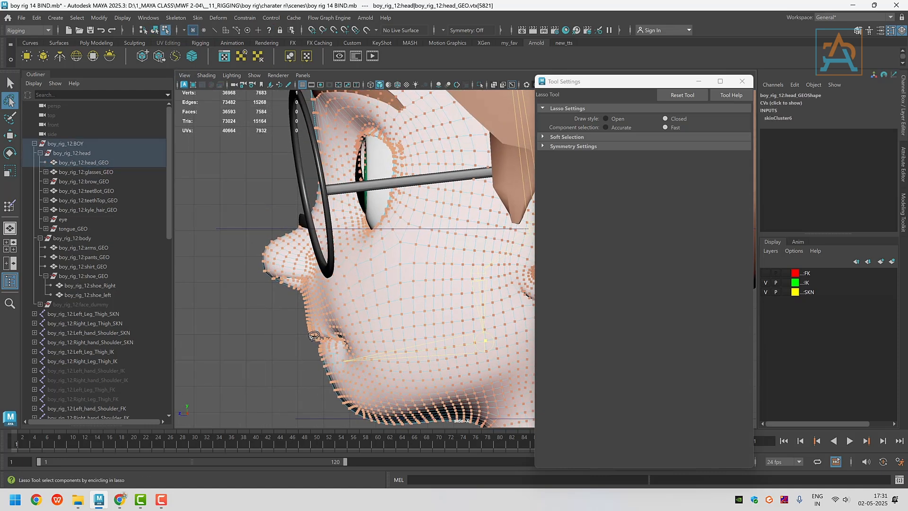
mouse_move(313, 336)
mouse_down()
mouse_move(467, 347)
mouse_move(510, 286)
mouse_move(432, 105)
mouse_move(263, 115)
mouse_move(231, 273)
mouse_move(253, 310)
mouse_up()
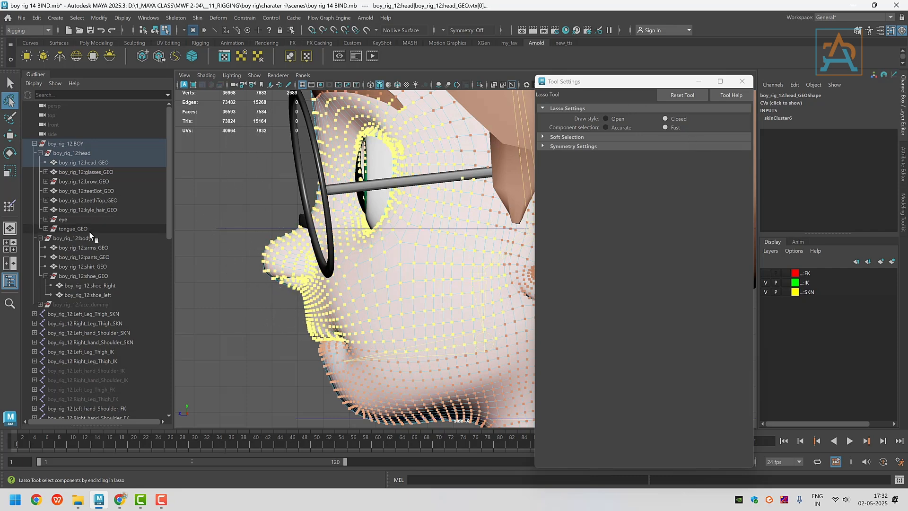
Flood the selected upper-face vertices with a Jaw_End_SKN weight of 0 using the Replace operation in Paint mode.
click(10, 206)
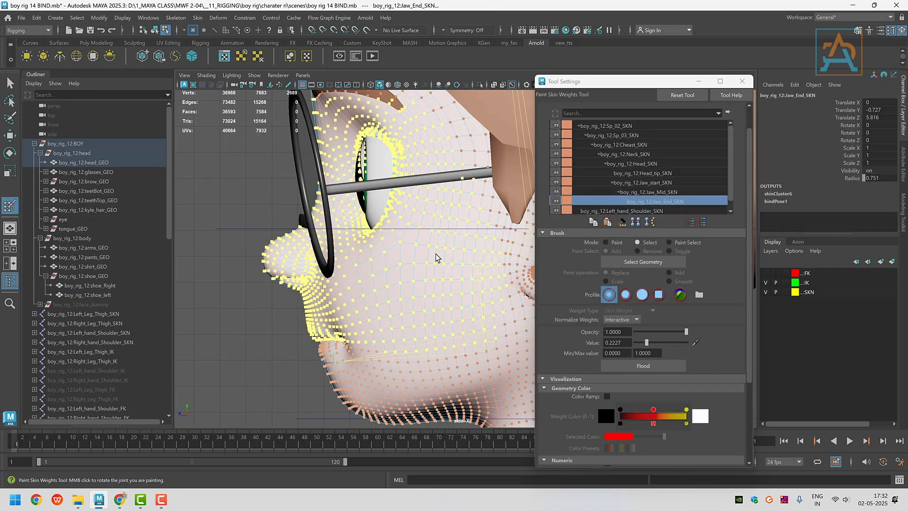
click(612, 242)
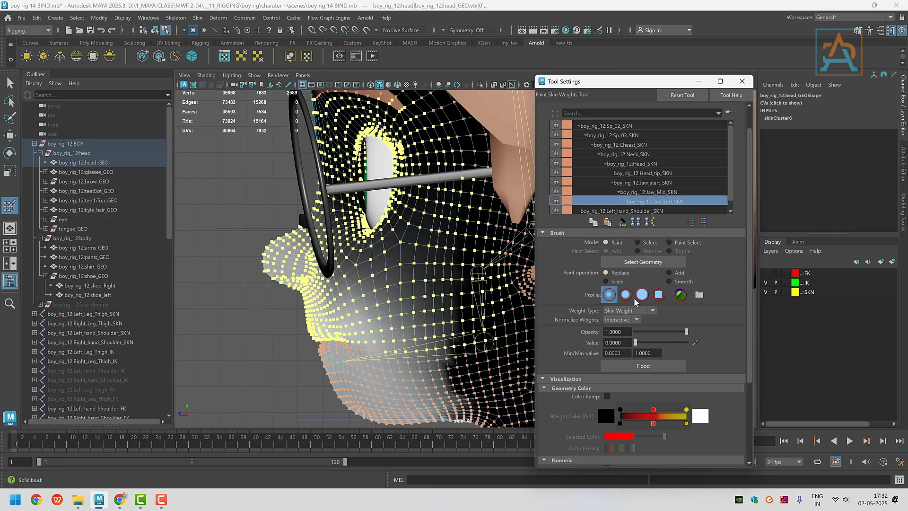
click(632, 364)
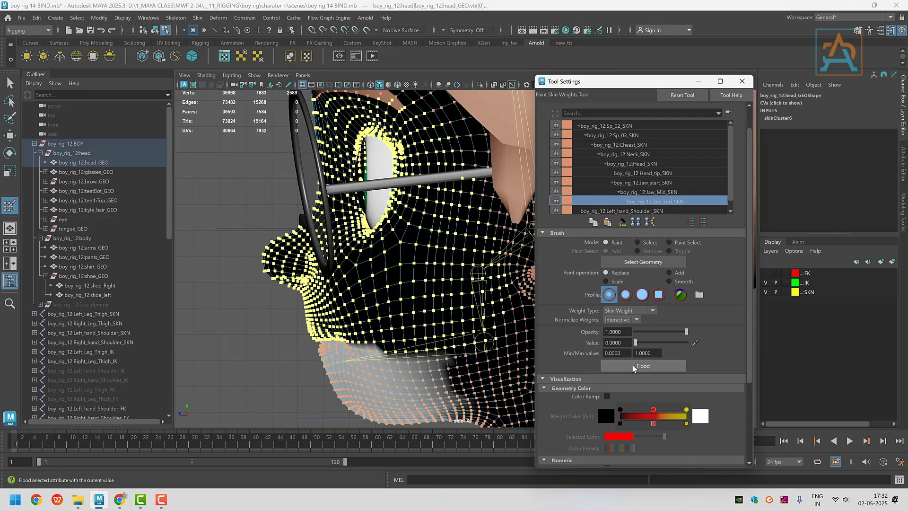
Soften the Jaw_End_SKN weight border by flooding the upper-face selection twice with the Smooth operation.
click(670, 282)
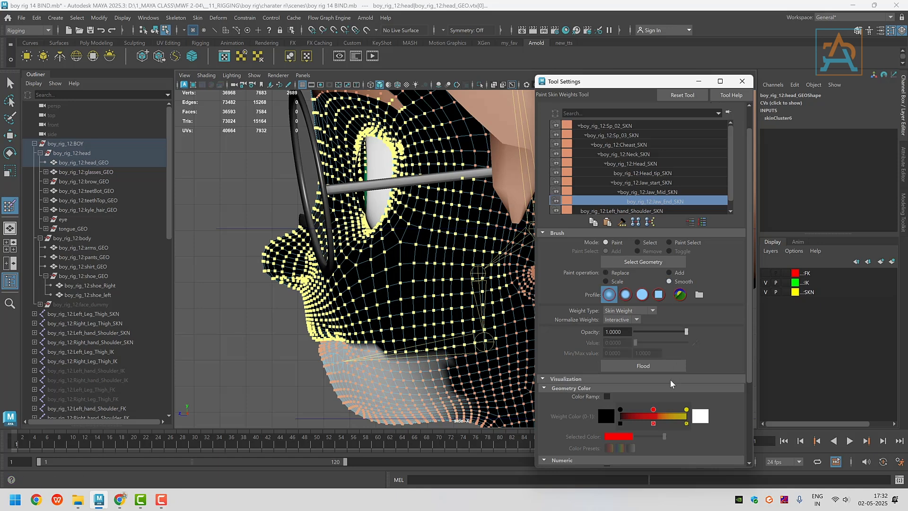
click(648, 365)
click(649, 365)
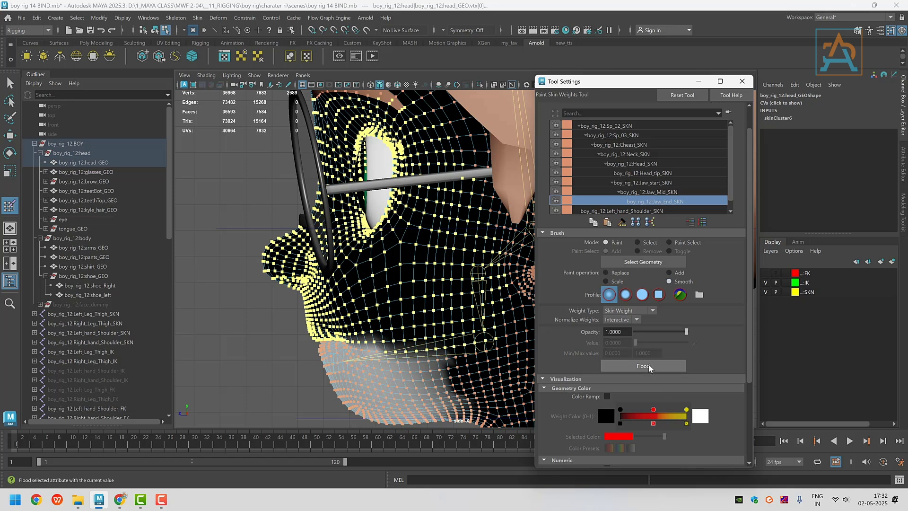
Leave weight painting, return to object selection mode and select the Jaw_Mid_SKN joint.
click(11, 83)
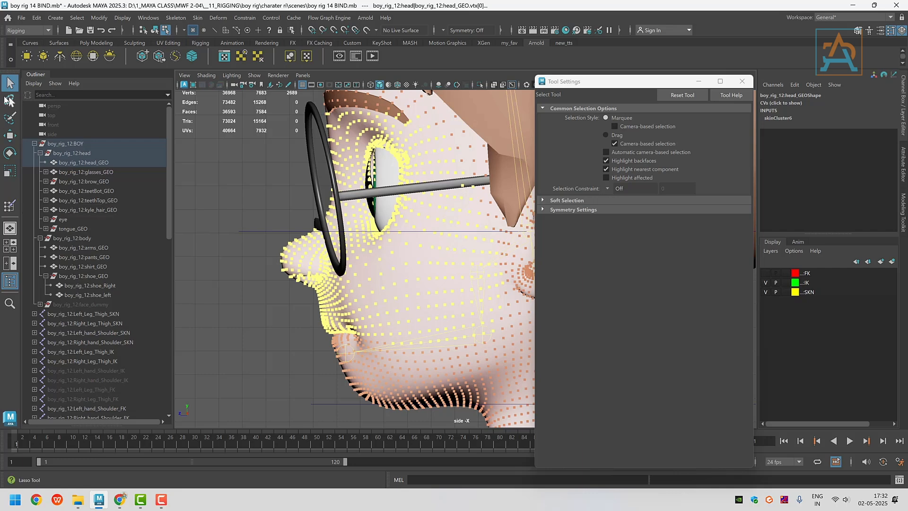
click(10, 135)
click(156, 30)
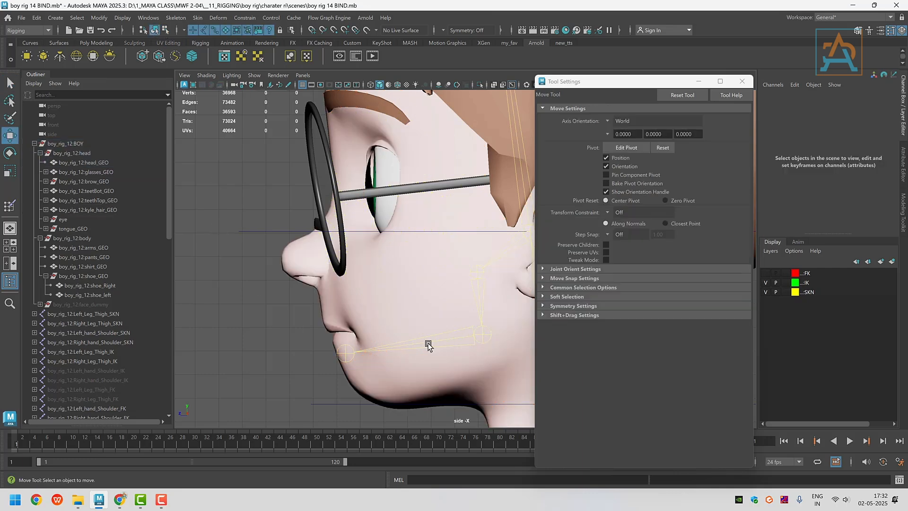
click(483, 339)
click(482, 336)
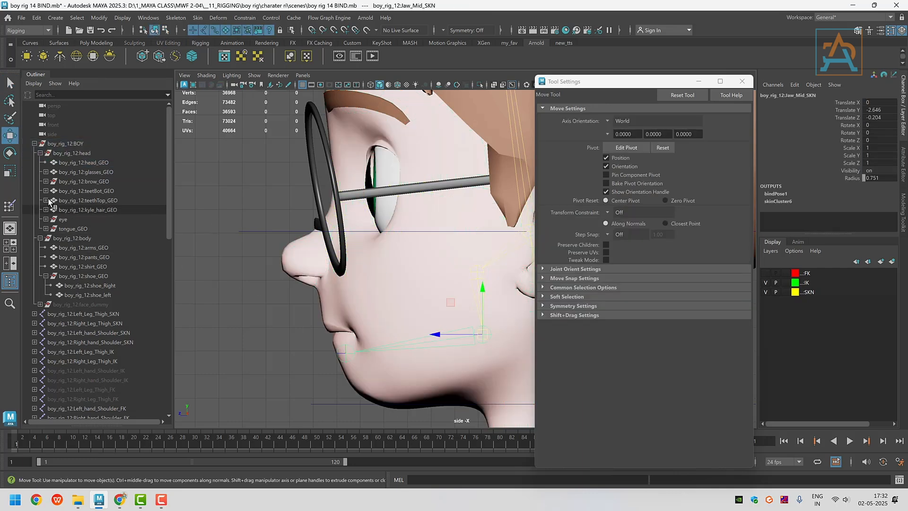
Rotate the Jaw_Mid_SKN joint about 9.3 degrees in X and examine the opened mouth in the perspective view.
click(10, 153)
scroll(411, 350, up, 2)
drag(441, 321, 449, 335)
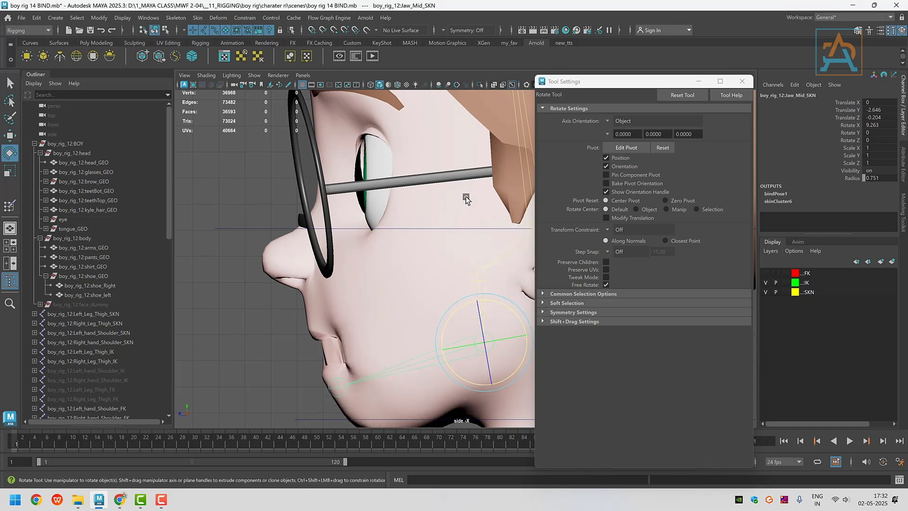
key(space)
key(space)
scroll(362, 296, up, 3)
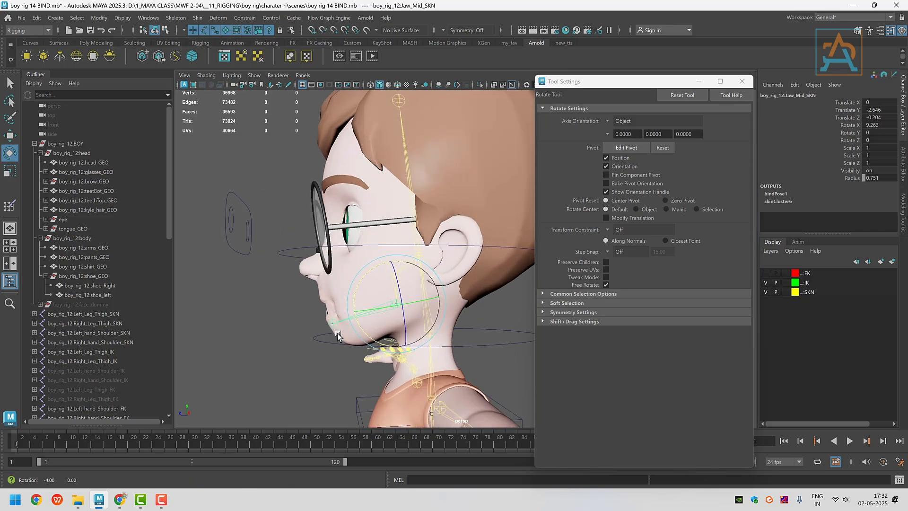
alt+drag(309, 320, 359, 329)
scroll(331, 293, up, 5)
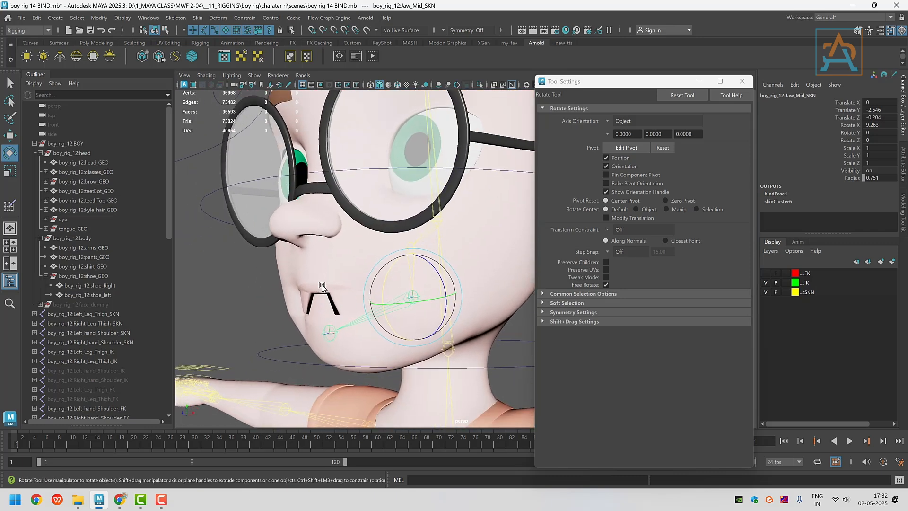
Try small extra rotations of the jaw joint and undo all of its test rotations.
mouse_move(381, 284)
mouse_down()
mouse_move(379, 303)
mouse_move(384, 272)
mouse_move(380, 281)
mouse_up()
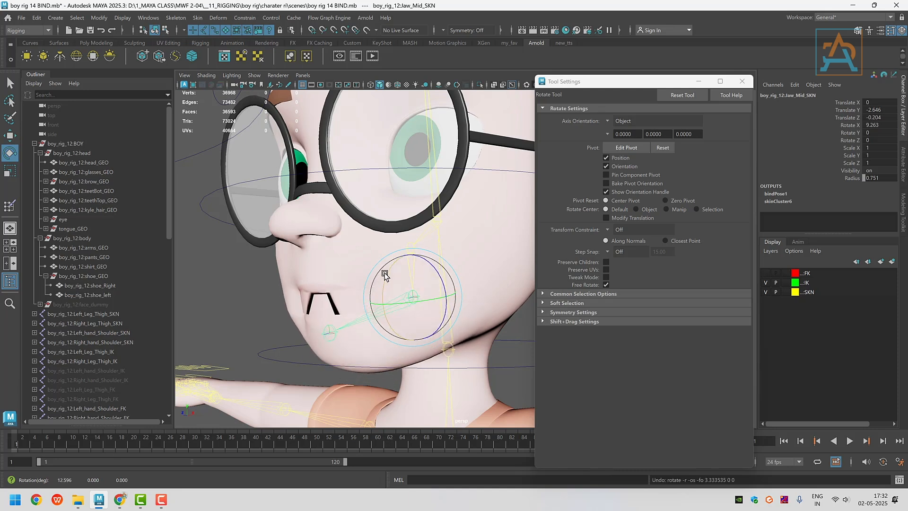
key(ctrl+z)
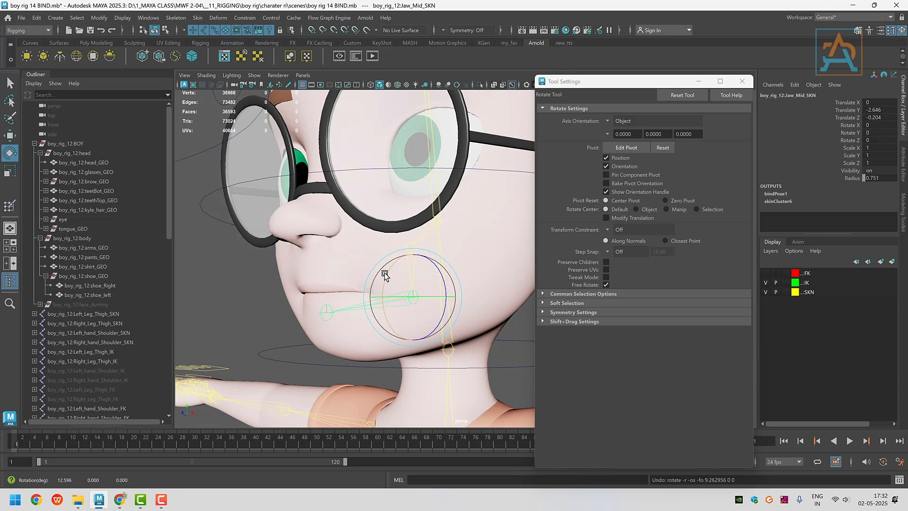
drag(388, 279, 383, 286)
key(ctrl+z)
Hide head_GEO to examine the teeth and tongue against the jaw joints, and show the head again.
click(483, 243)
key(ctrl+h)
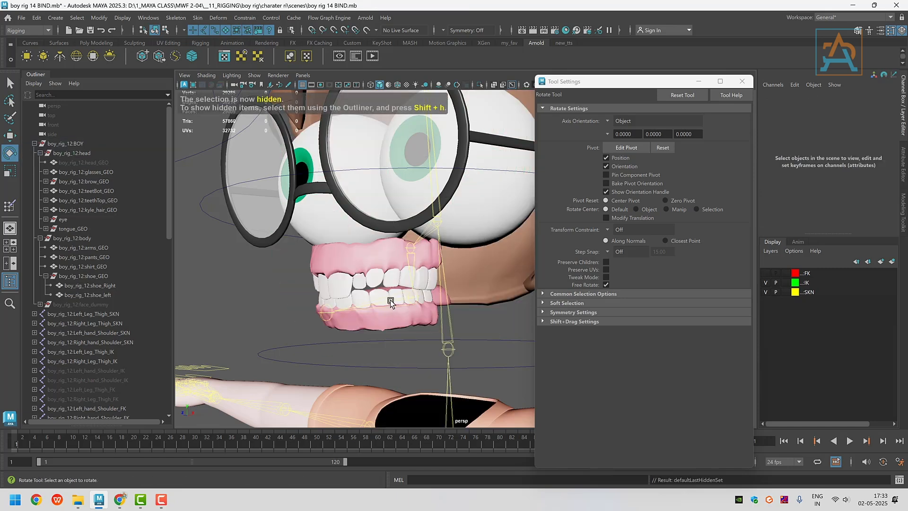
alt+drag(483, 243, 378, 250)
scroll(355, 322, up, 5)
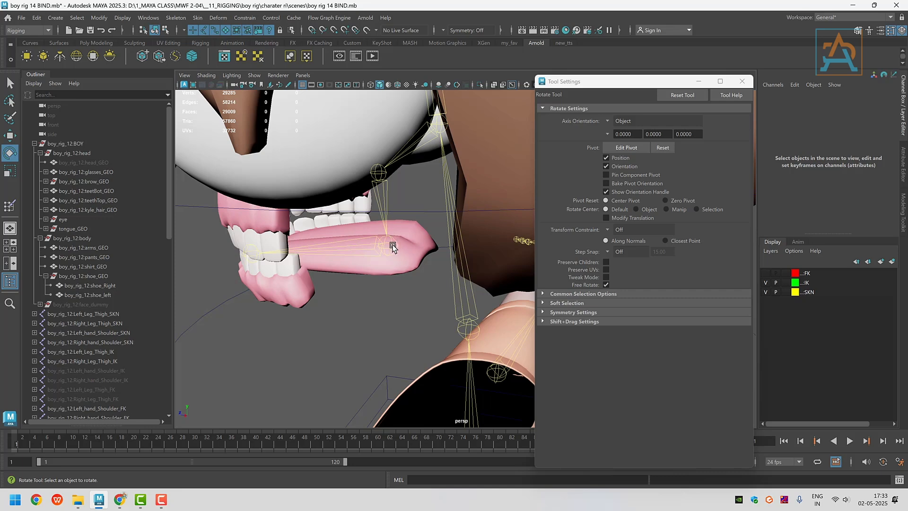
alt+drag(390, 242, 356, 260)
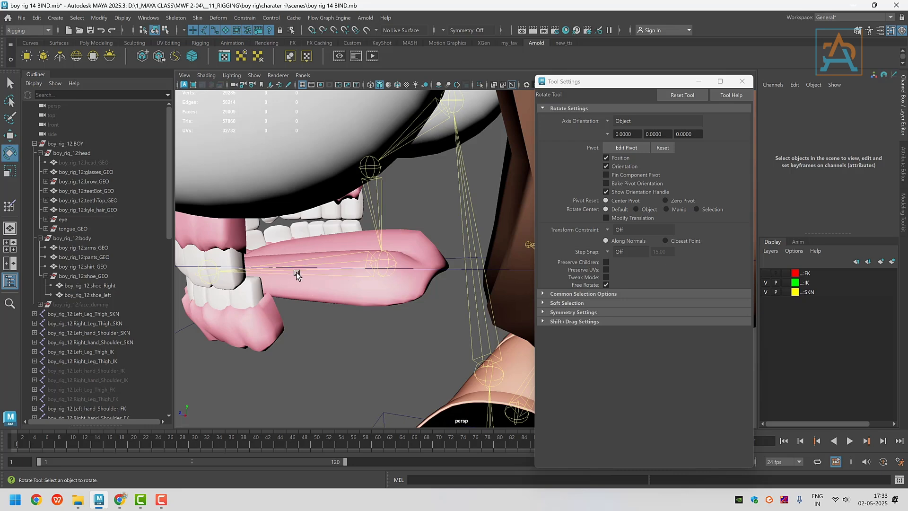
scroll(312, 293, down, 6)
alt+drag(312, 300, 343, 310)
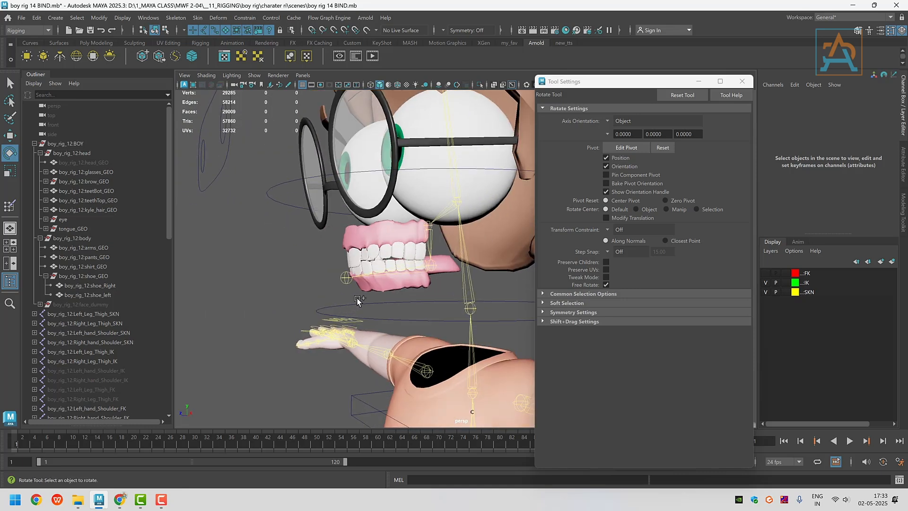
key(ctrl+shift+h)
click(361, 301)
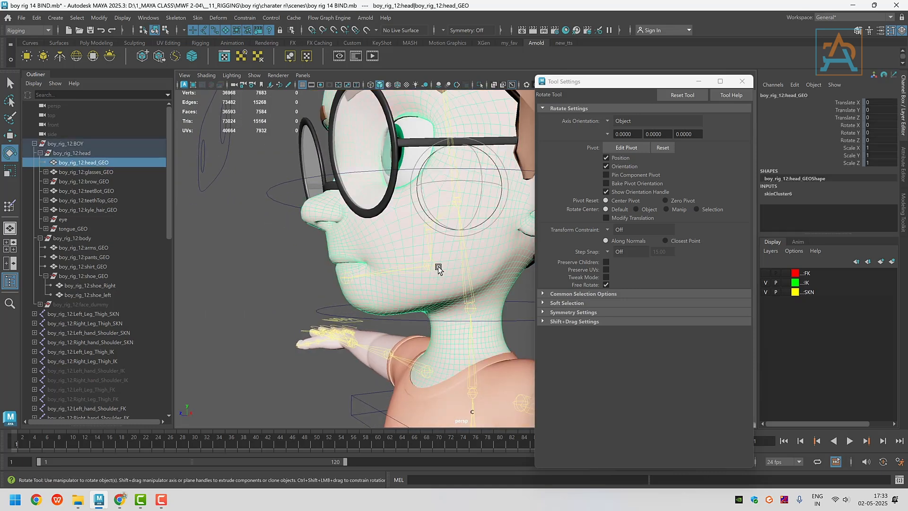
Reselect the Jaw_Mid_SKN joint and rotate it about 8.8 degrees in X to test the lip and mouth-corner deformation.
scroll(436, 265, up, 2)
click(423, 271)
scroll(408, 275, up, 2)
scroll(408, 276, up, 2)
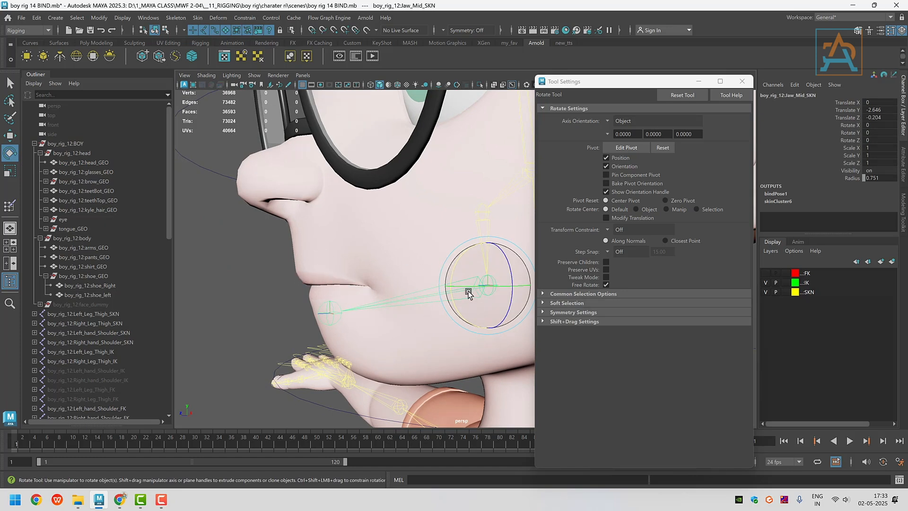
drag(458, 269, 373, 275)
scroll(373, 276, up, 2)
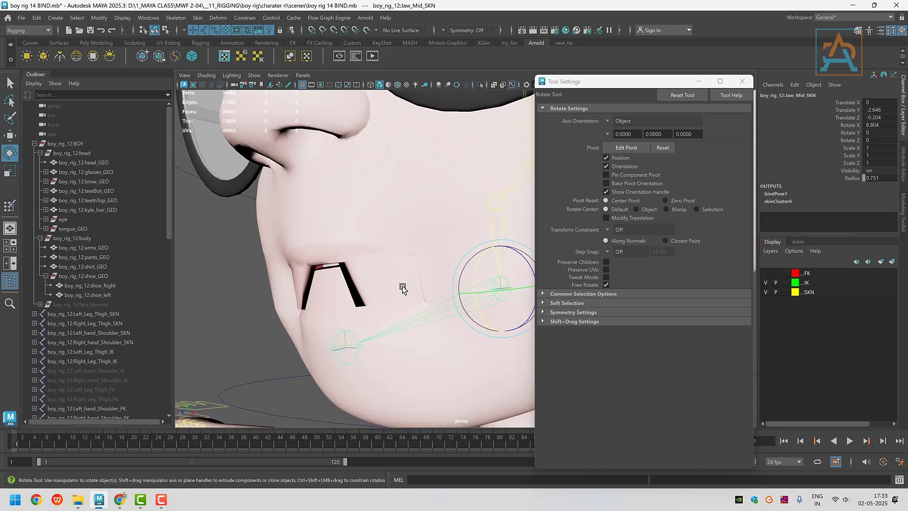
alt+middle_drag(418, 281, 391, 276)
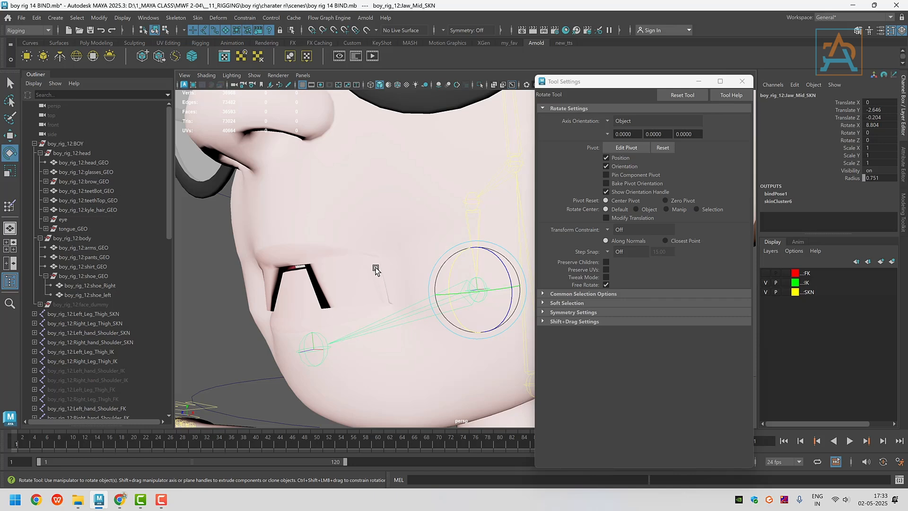
Examine the opened mouth from farther away and undo the last jaw rotation.
scroll(386, 281, down, 6)
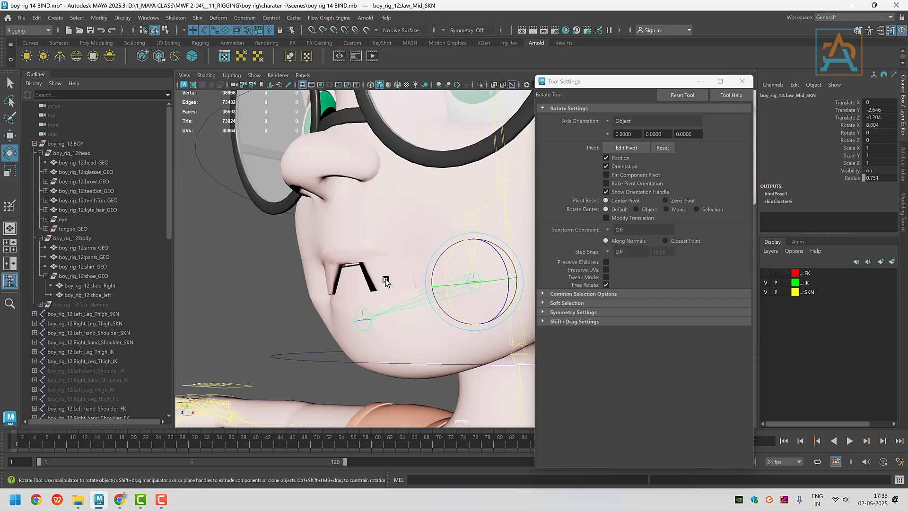
scroll(364, 295, down, 2)
alt+middle_drag(365, 294, 343, 324)
scroll(342, 323, down, 2)
key(ctrl+z)
scroll(340, 340, down, 4)
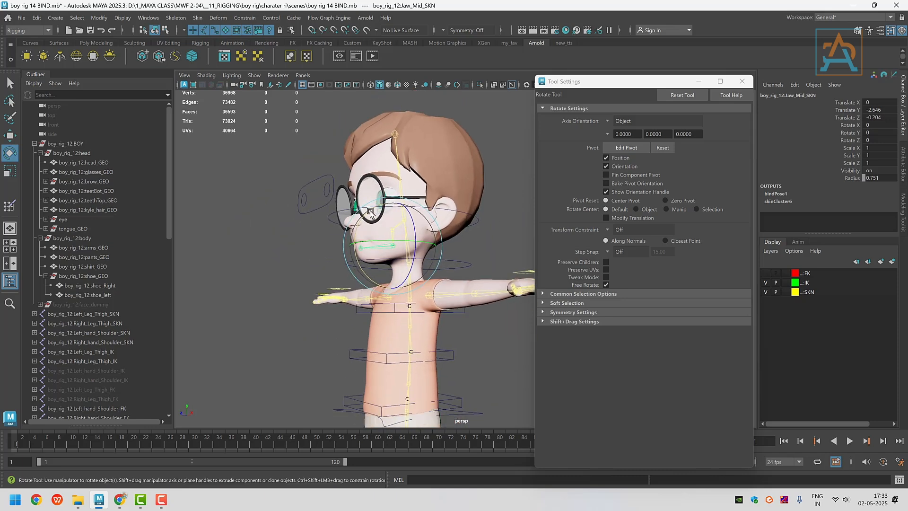
Look over the whole boy rig, from the head and arms down to the legs and shoes and back to the face.
scroll(373, 214, down, 4)
alt+drag(378, 236, 367, 284)
alt+middle_drag(378, 307, 367, 263)
alt+drag(366, 263, 467, 237)
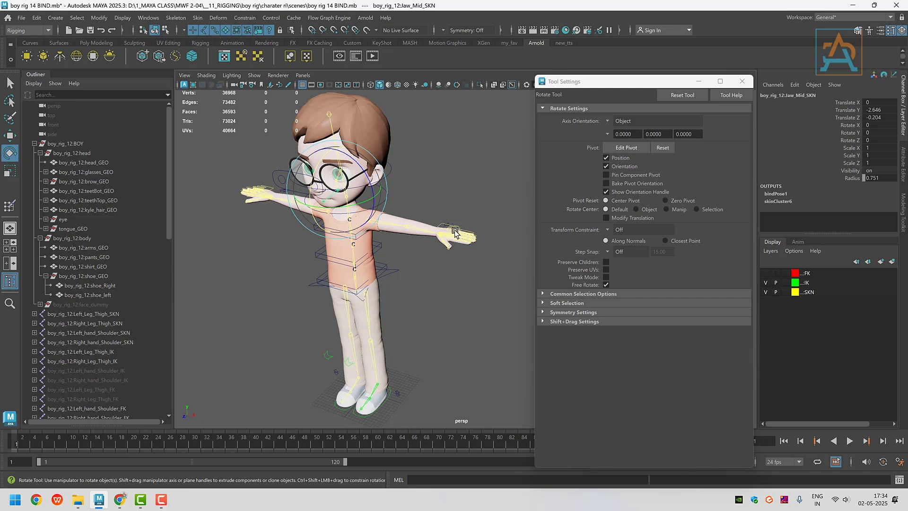
alt+middle_drag(400, 317, 396, 213)
scroll(384, 326, up, 5)
alt+middle_drag(382, 326, 458, 307)
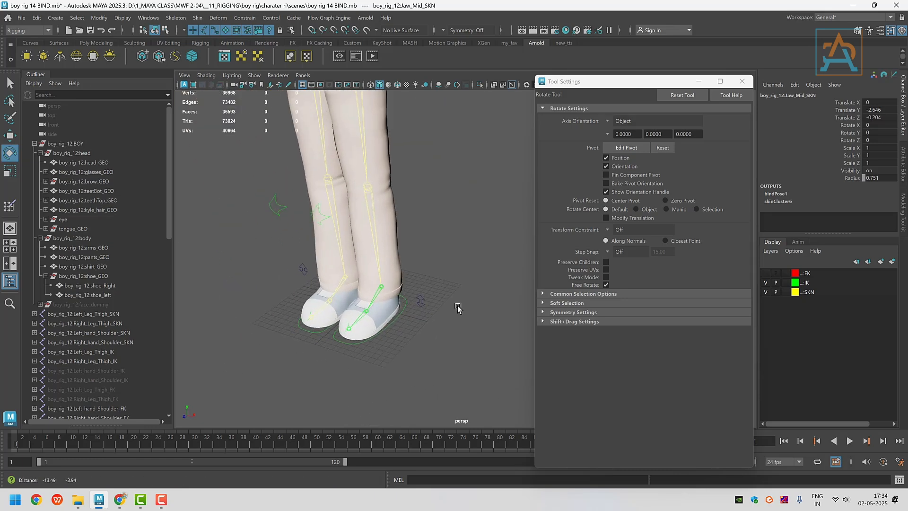
scroll(379, 305, up, 3)
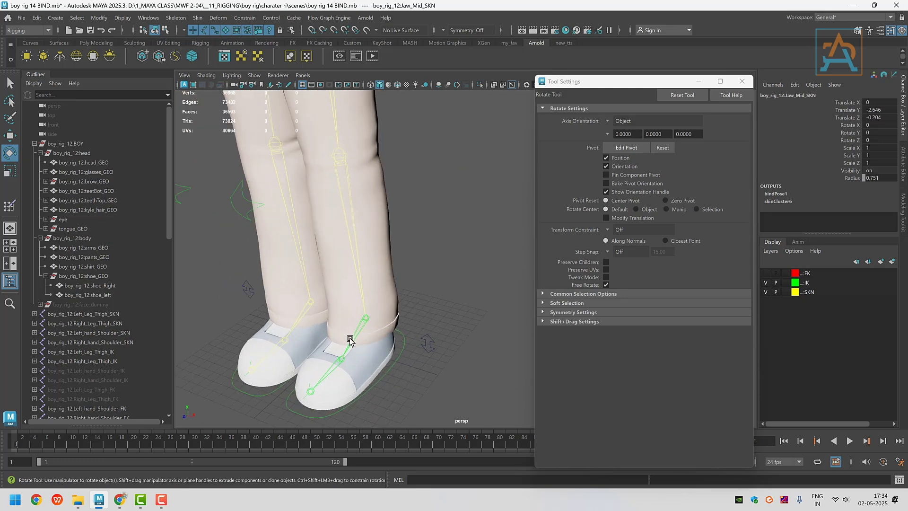
scroll(365, 321, down, 2)
scroll(402, 309, down, 3)
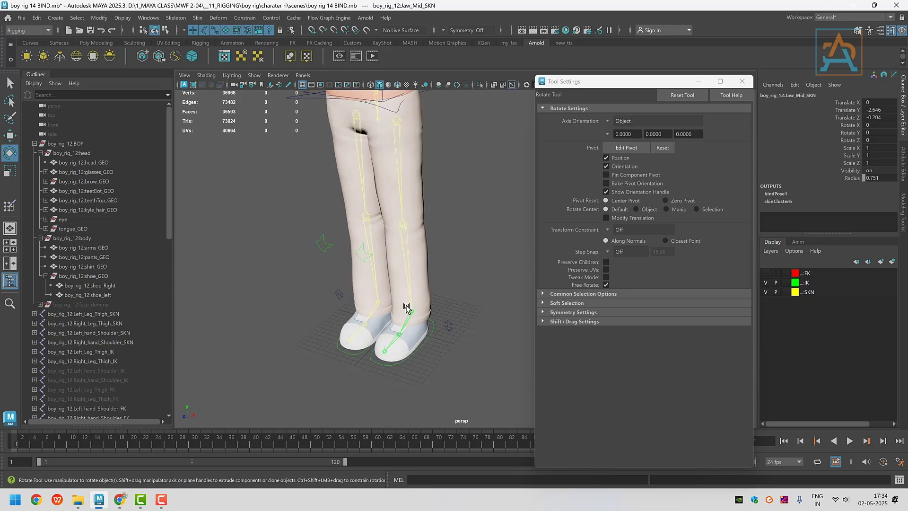
alt+middle_drag(408, 219, 426, 354)
scroll(433, 293, down, 4)
alt+drag(433, 286, 436, 280)
alt+middle_drag(438, 151, 449, 263)
scroll(449, 263, up, 4)
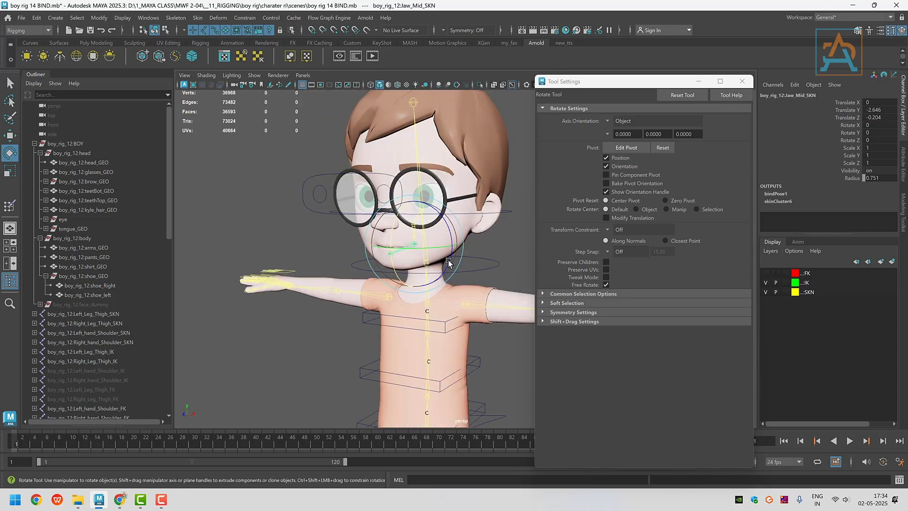
alt+drag(449, 263, 381, 258)
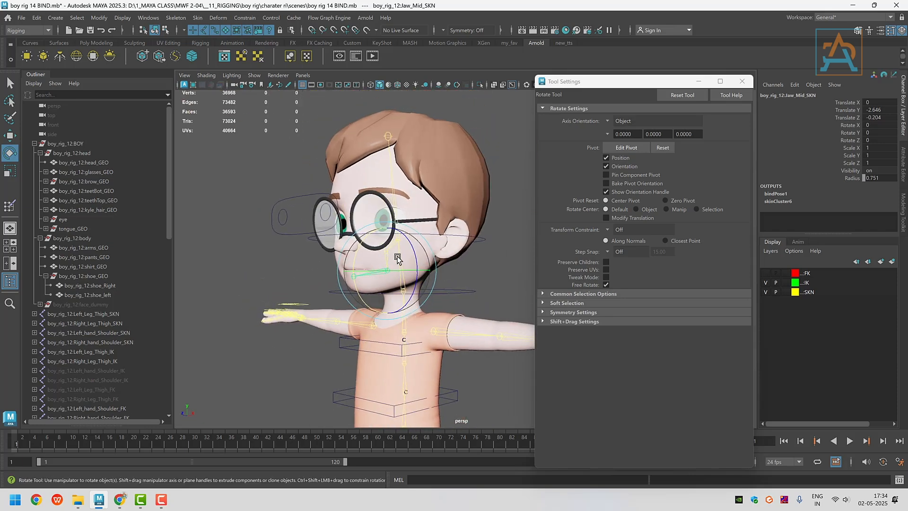